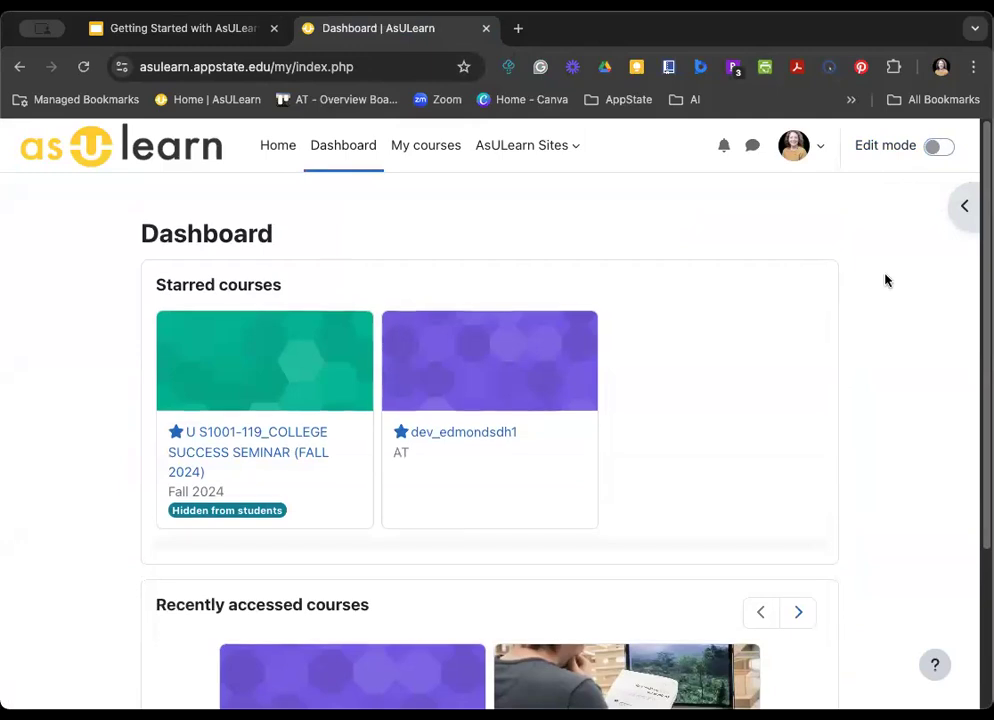
# - Look through the starred courses and browse the recently accessed courses on the Dashboard
pyautogui.scroll(-1, 885, 280)
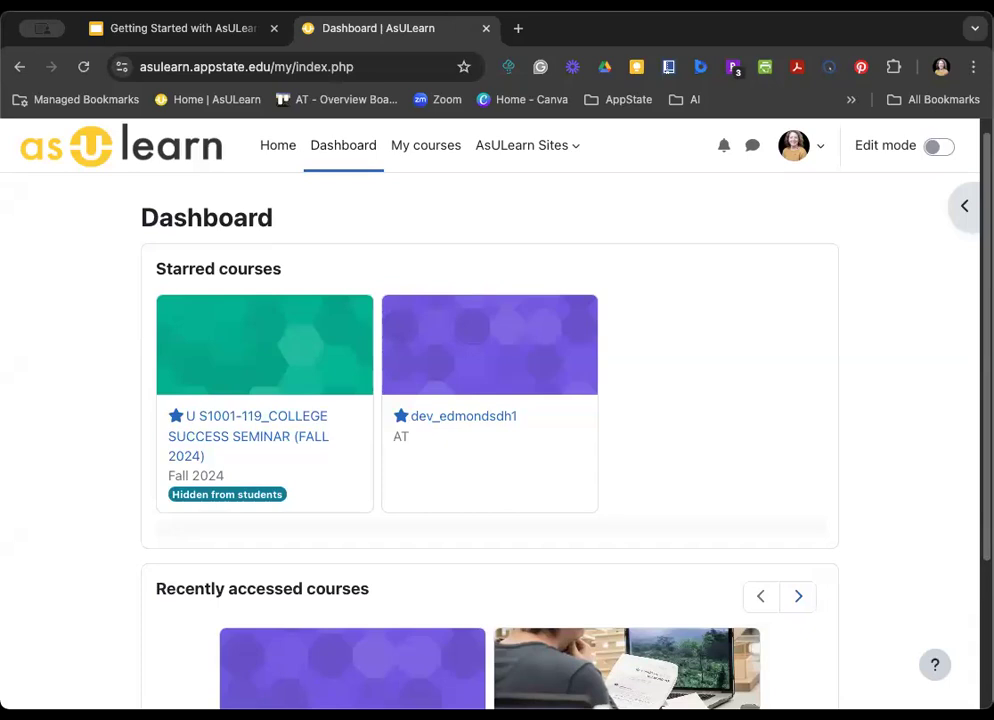
pyautogui.scroll(-2, 928, 278)
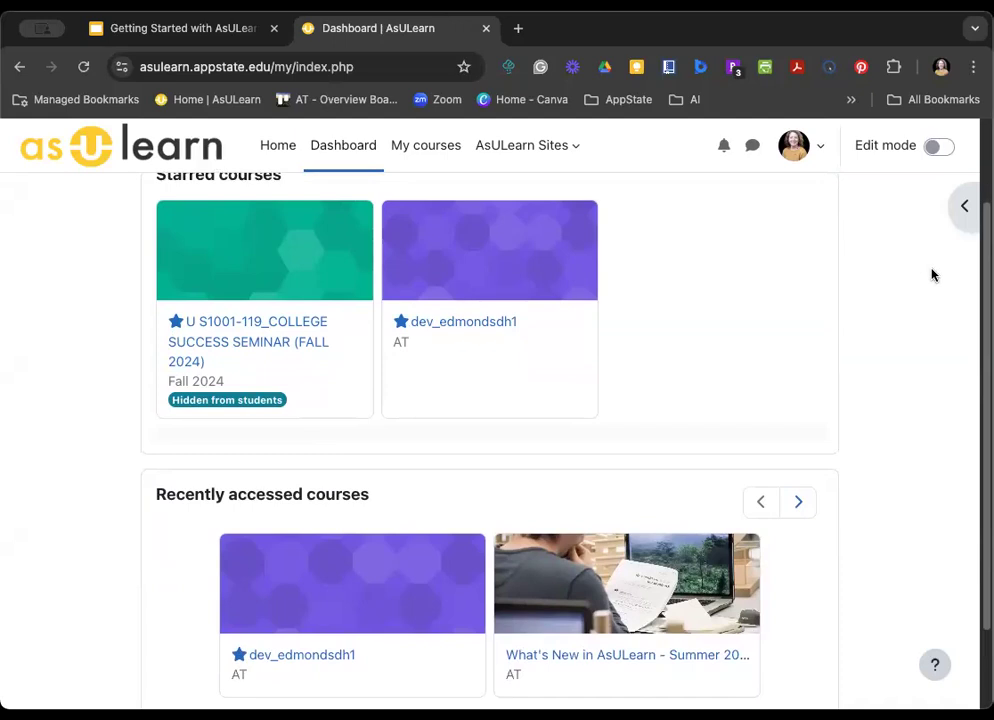
pyautogui.click(796, 505)
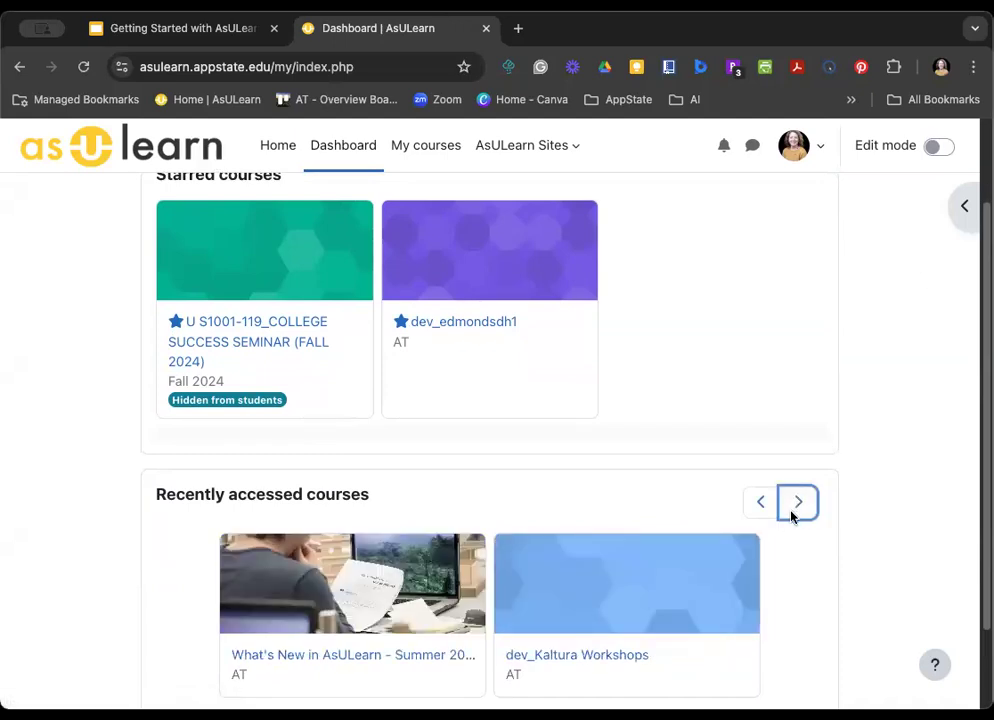
pyautogui.click(768, 508)
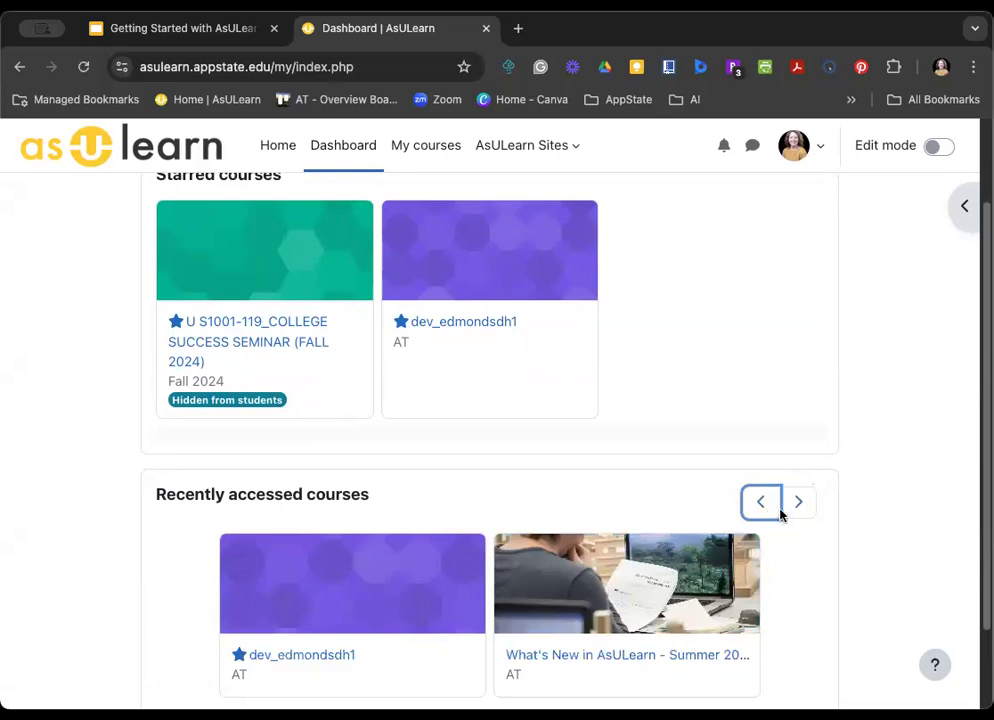
pyautogui.scroll(2, 880, 500)
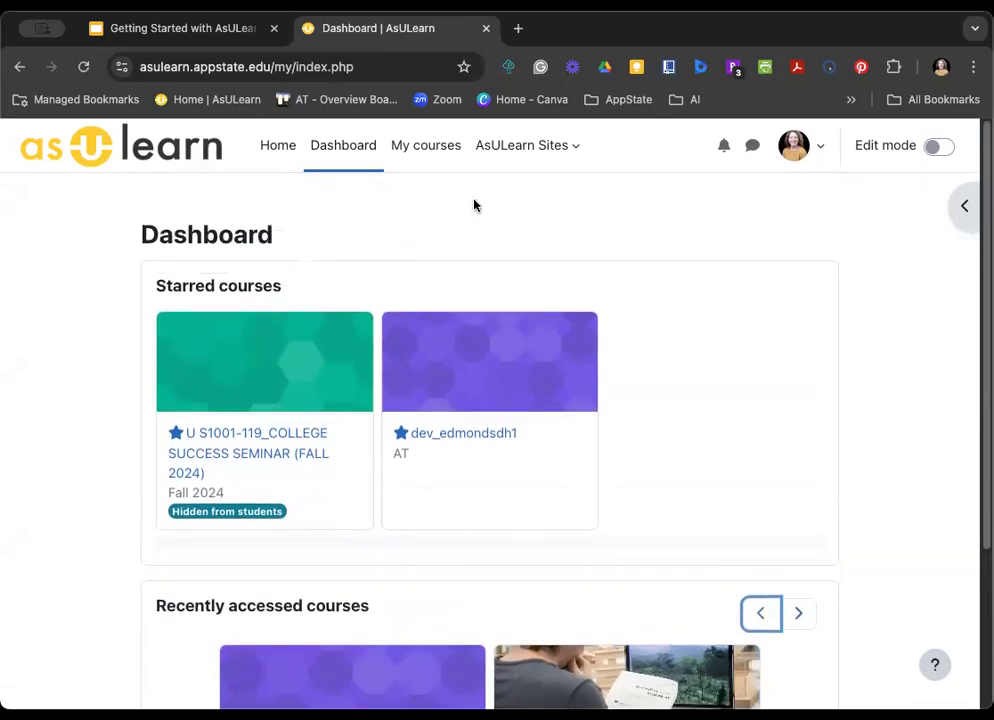
# - Go to My courses and filter the course overview to courses in progress
pyautogui.click(445, 162)
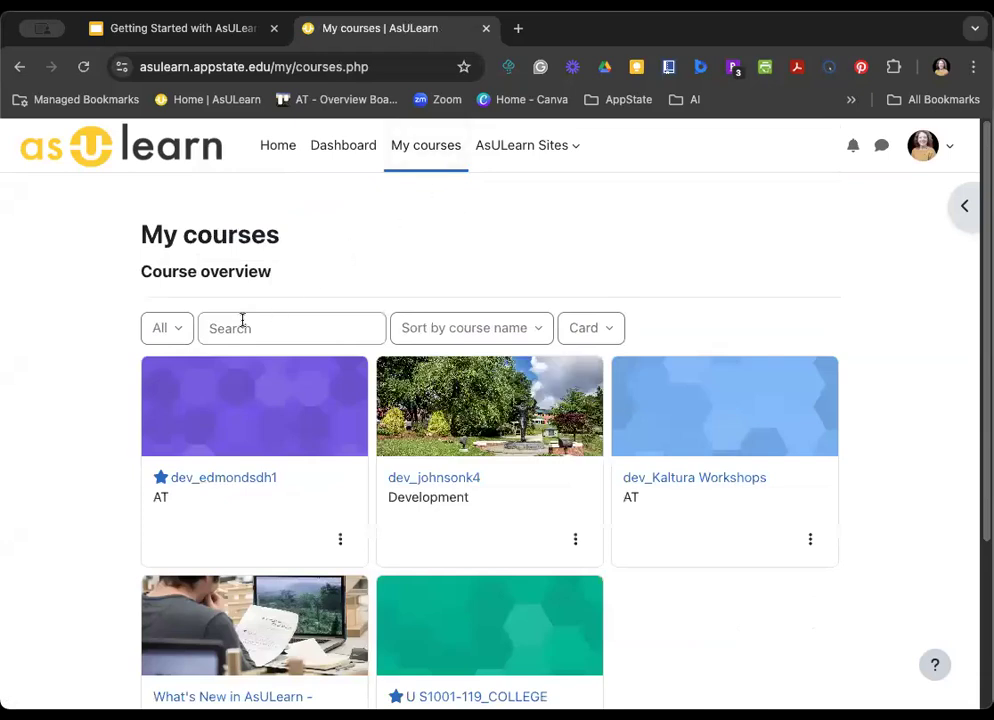
pyautogui.click(155, 333)
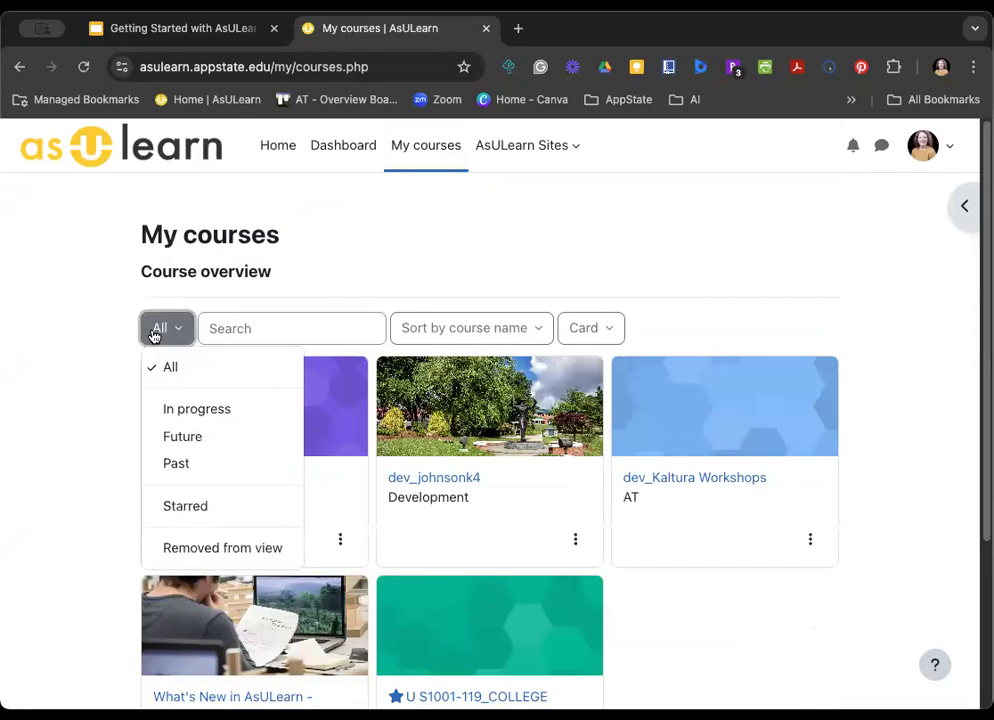
pyautogui.click(188, 413)
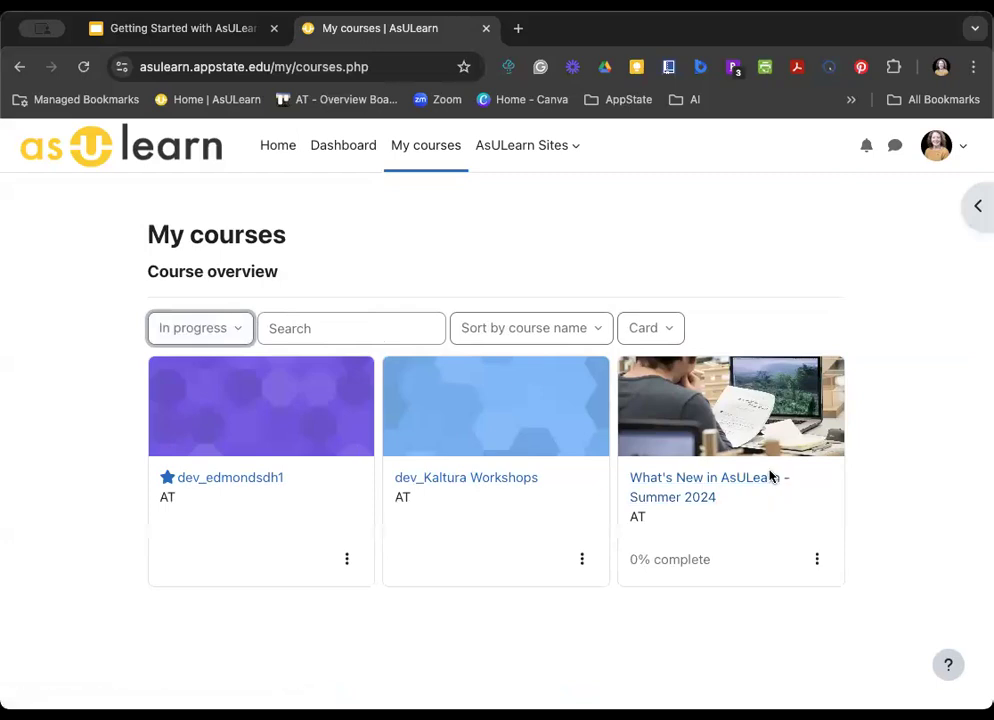
# - Filter the course overview by future courses and after that by starred courses
pyautogui.click(160, 327)
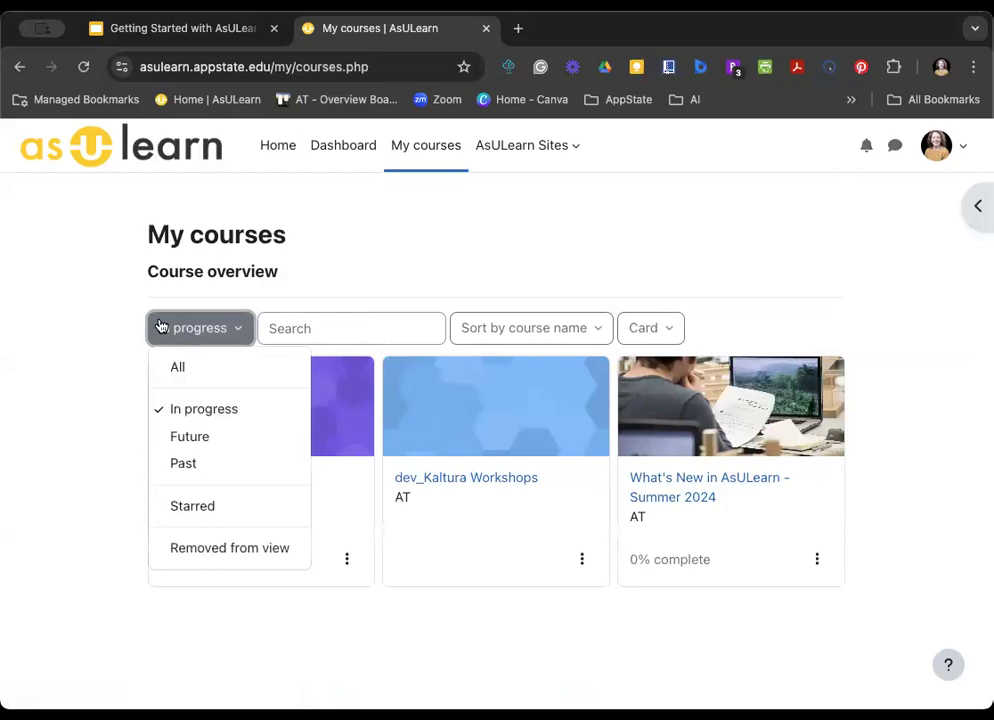
pyautogui.click(182, 437)
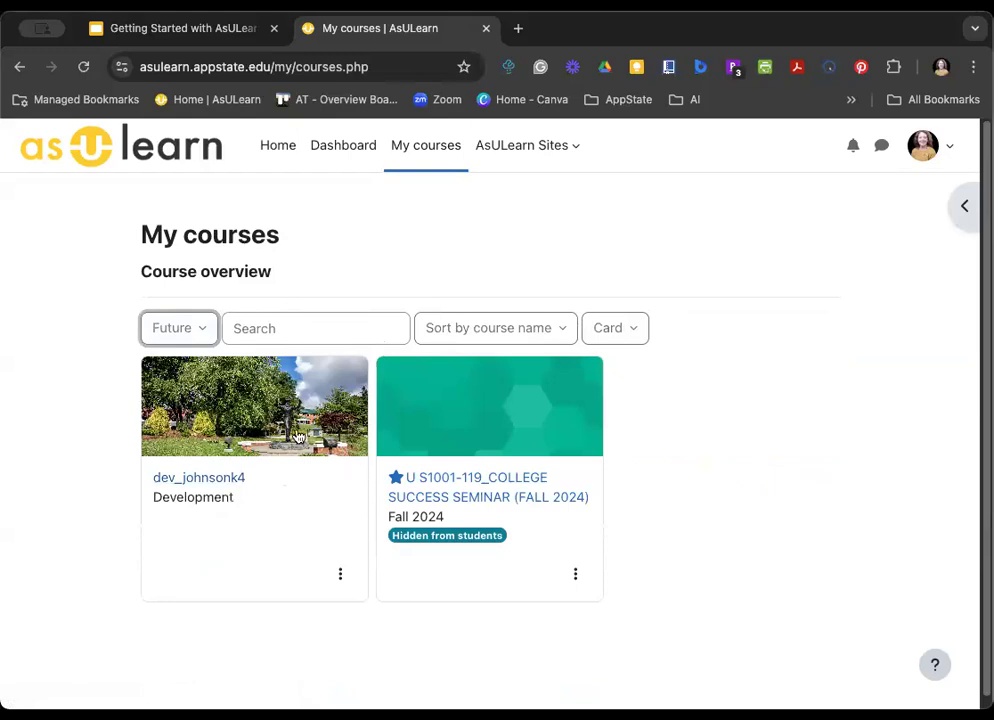
pyautogui.click(172, 327)
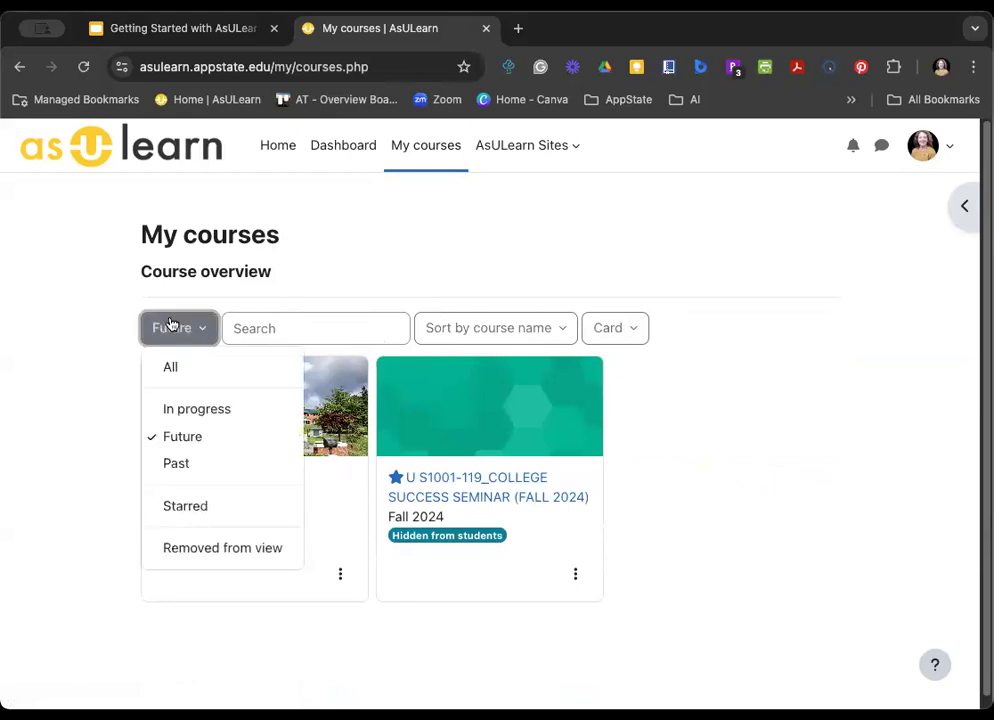
pyautogui.click(207, 517)
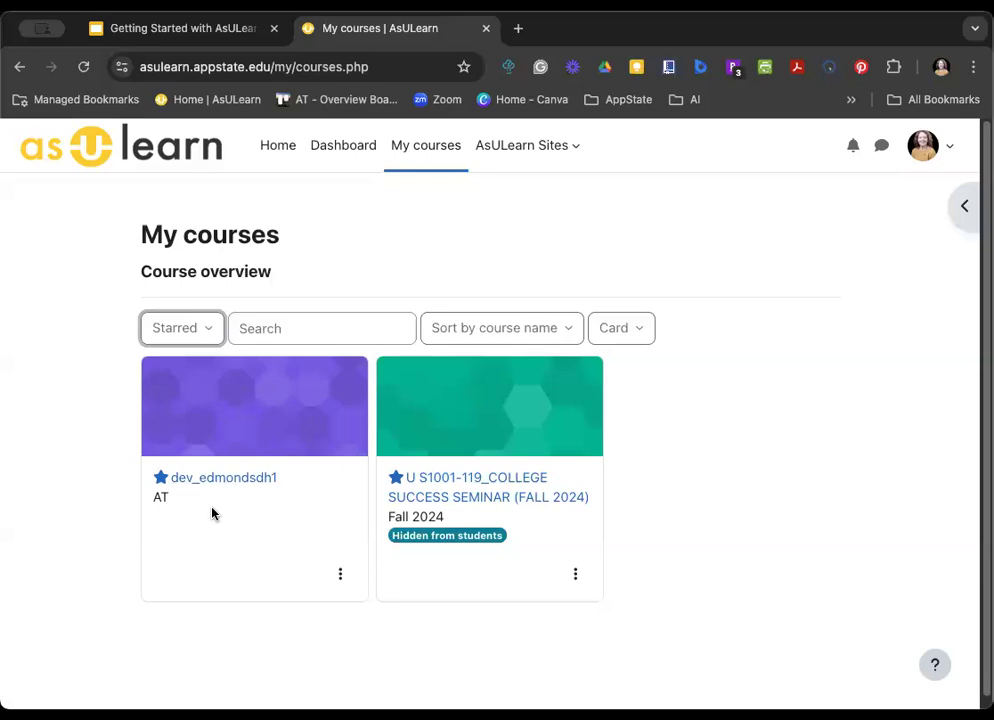
# - Set the course overview filter to All and star the dev_Kaltura Workshops course
pyautogui.click(204, 335)
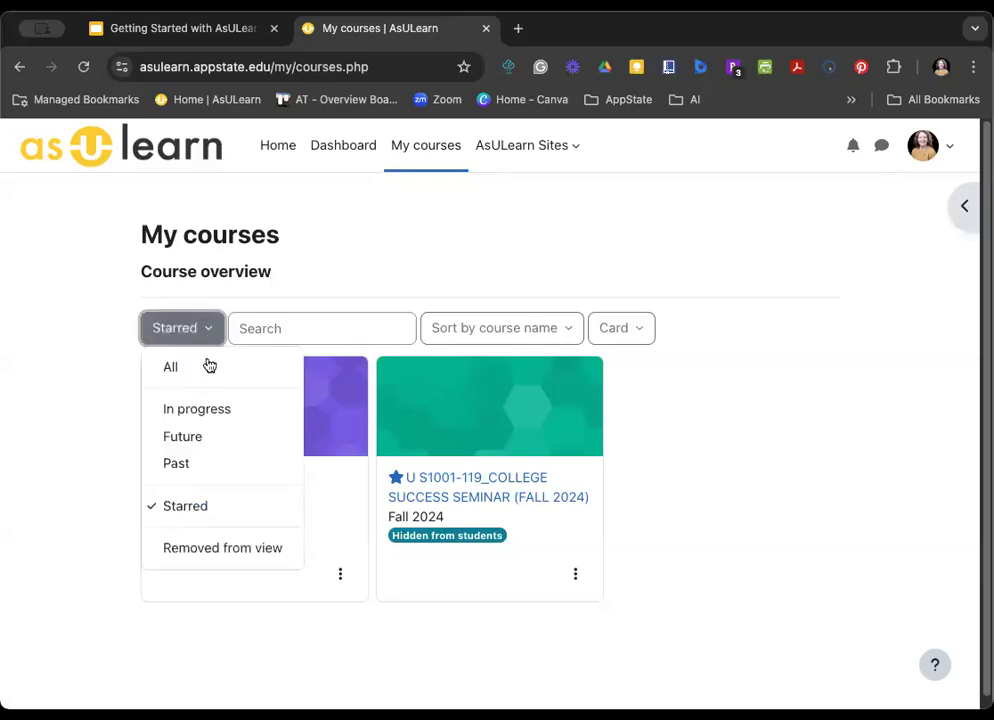
pyautogui.click(209, 373)
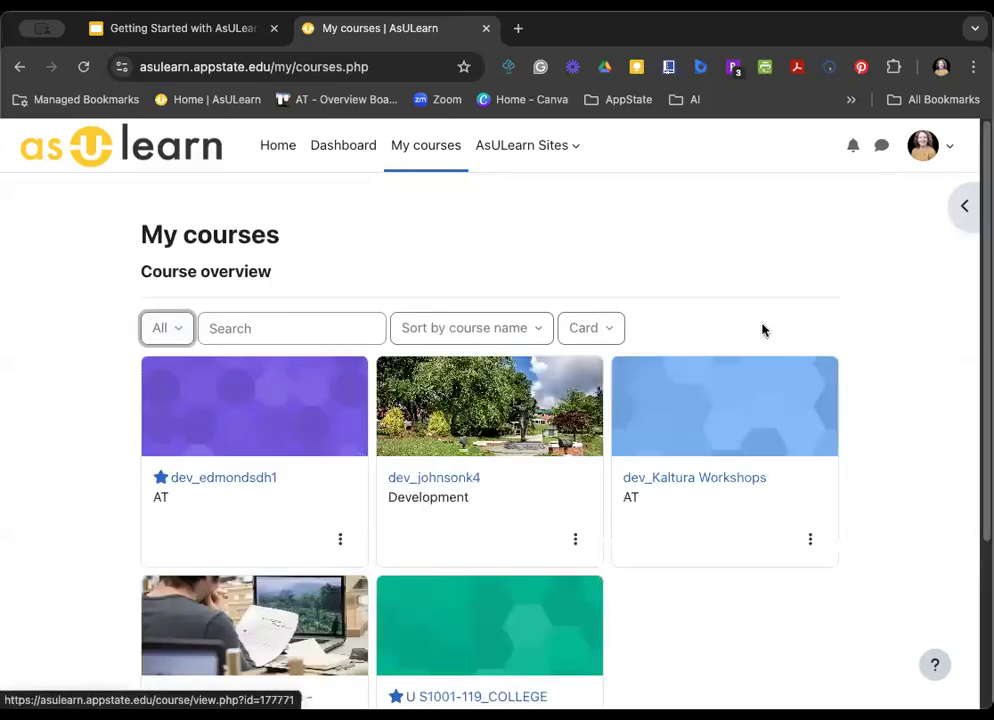
pyautogui.scroll(-1, 921, 321)
pyautogui.scroll(-1, 921, 321)
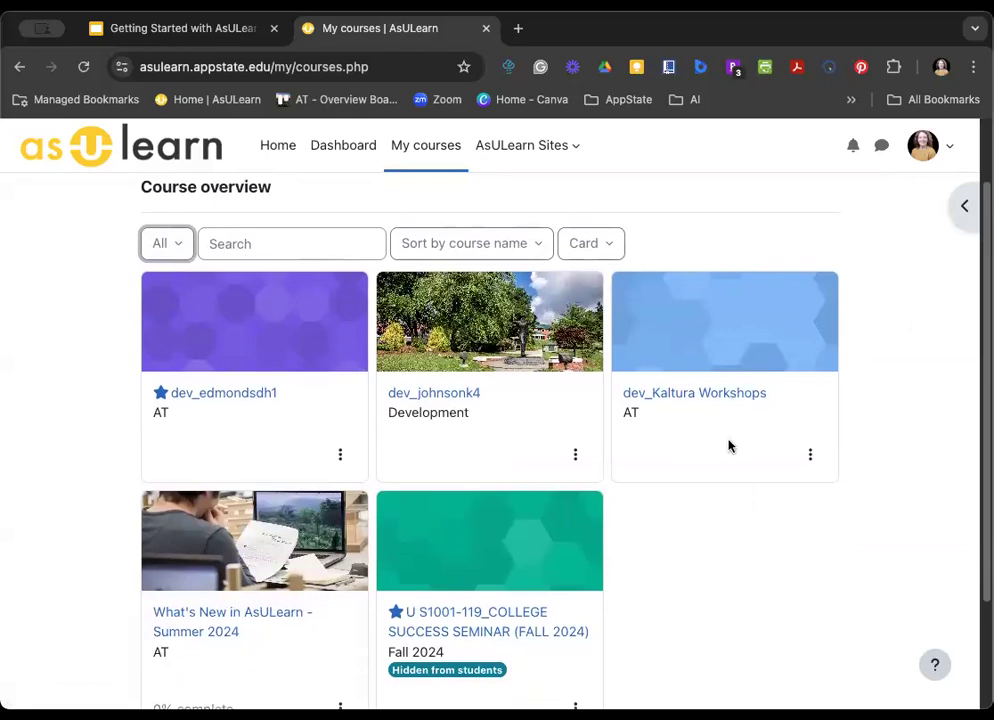
pyautogui.click(812, 458)
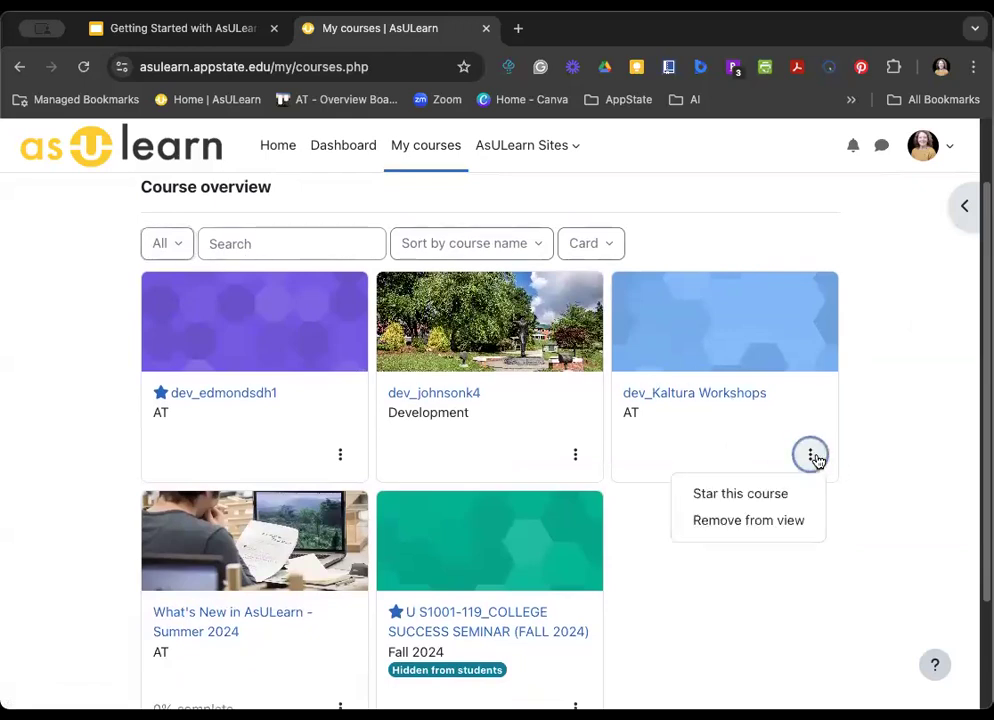
pyautogui.click(766, 490)
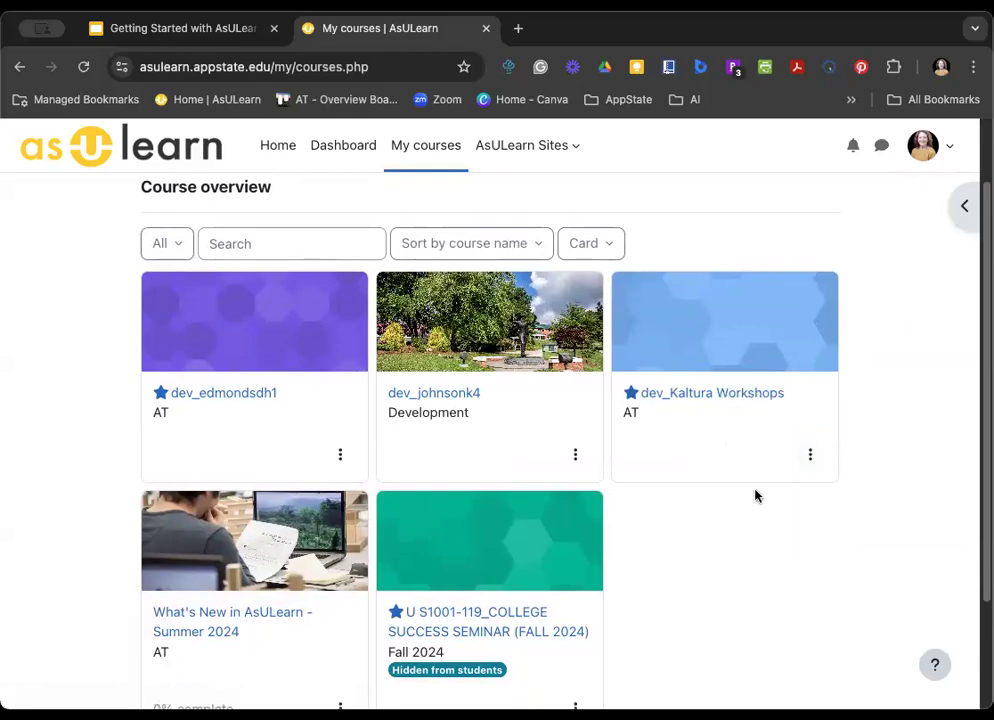
# - Filter the course overview to starred courses and unstar dev_Kaltura Workshops
pyautogui.click(159, 247)
pyautogui.click(193, 416)
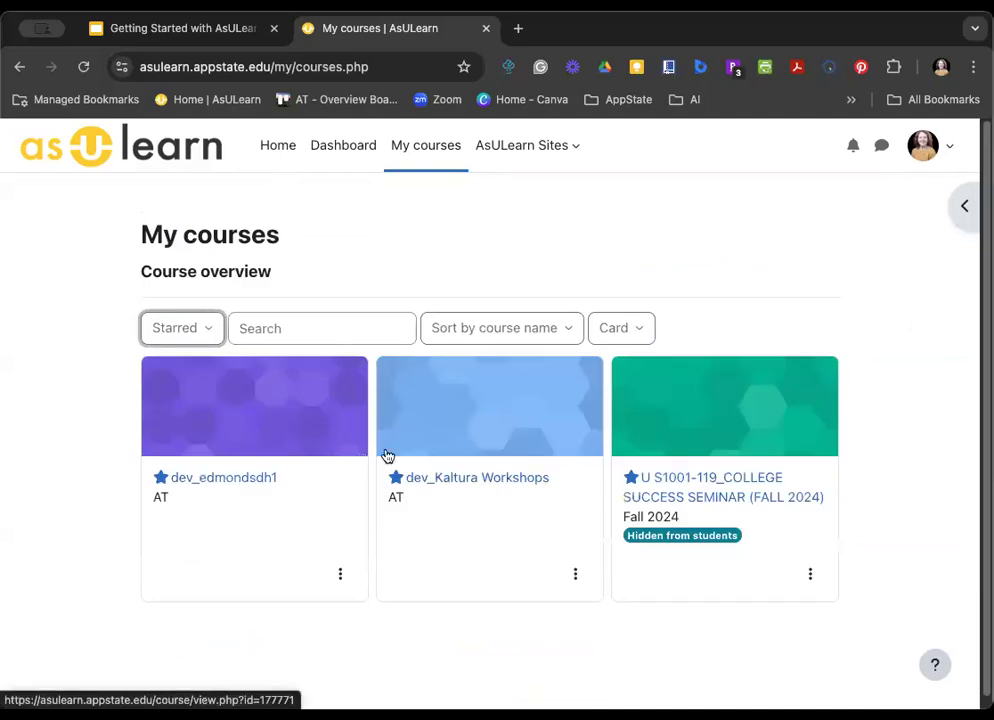
pyautogui.click(573, 575)
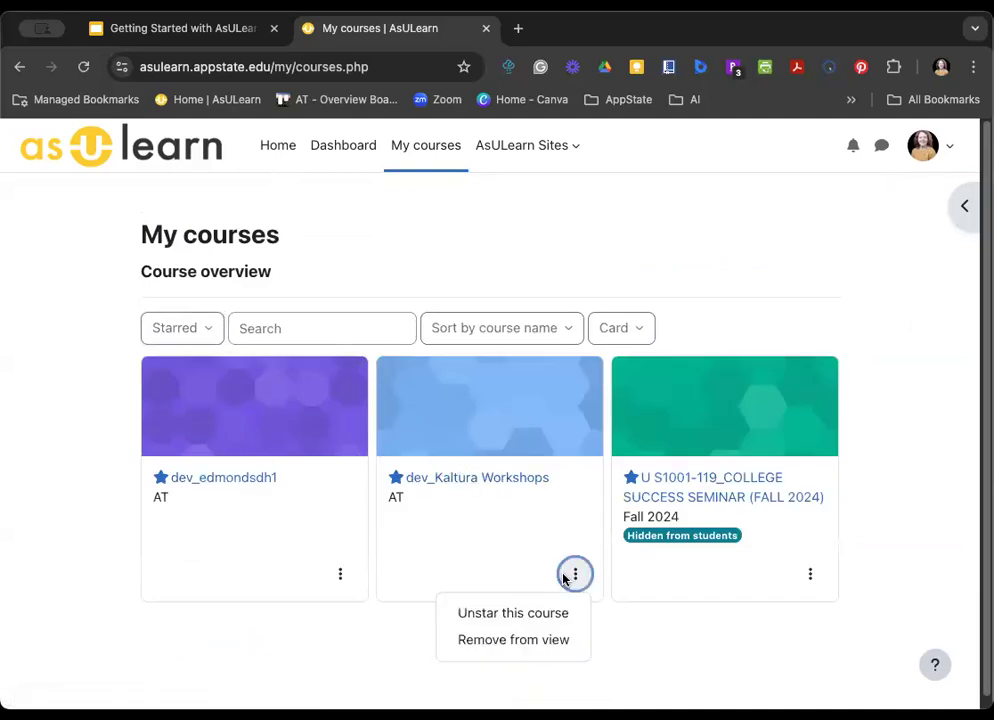
pyautogui.click(518, 620)
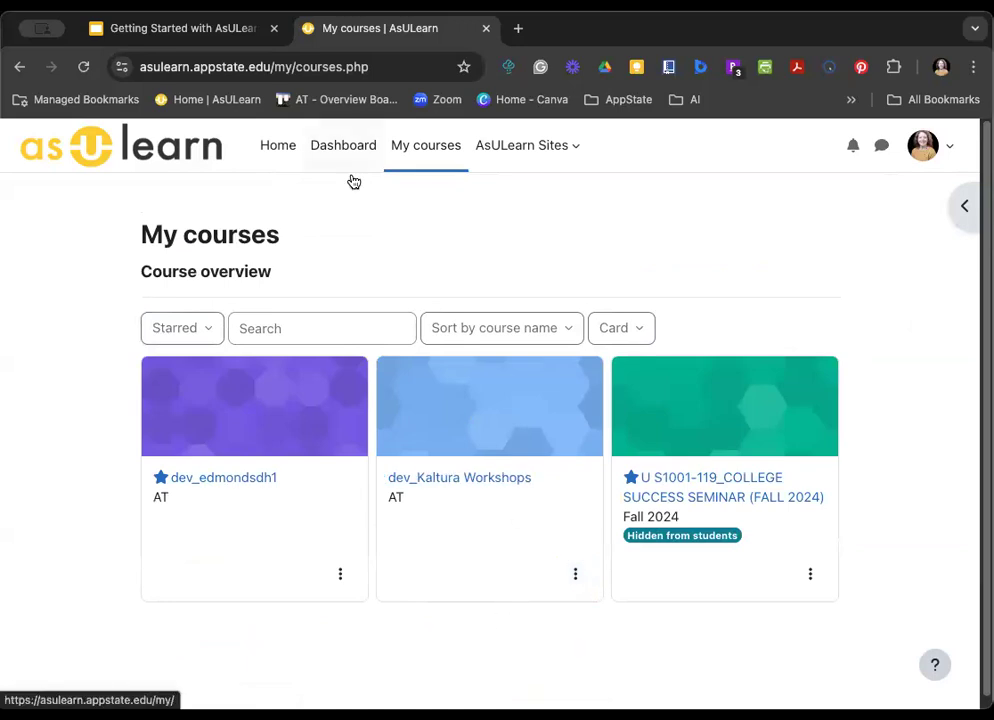
# - View the list of other AsULearn sites without opening any of them
pyautogui.click(514, 158)
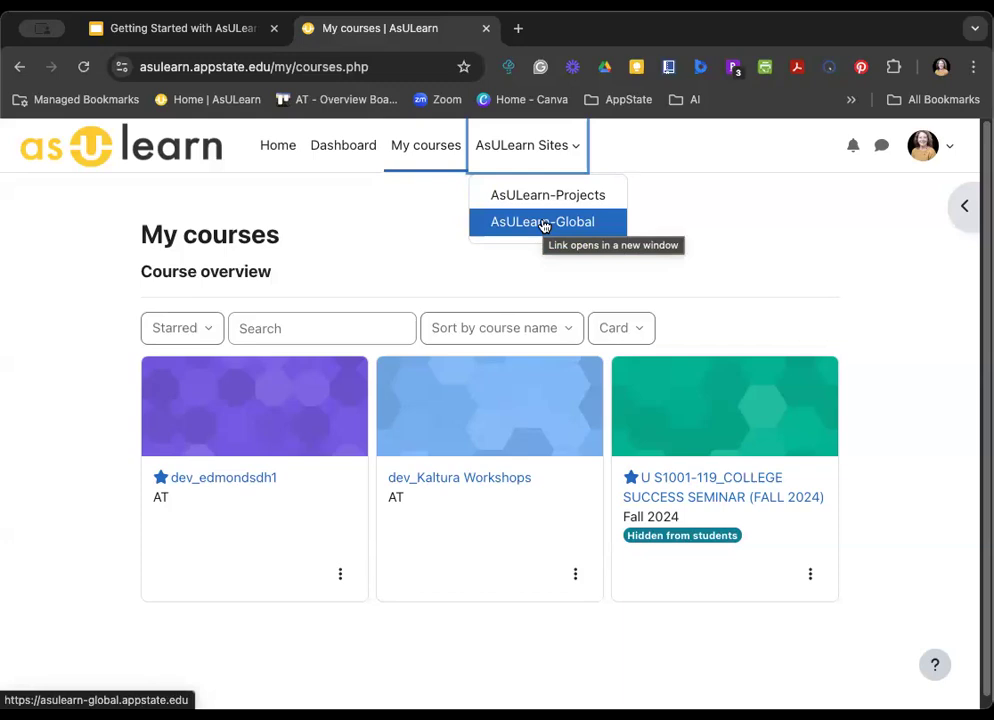
pyautogui.click(485, 263)
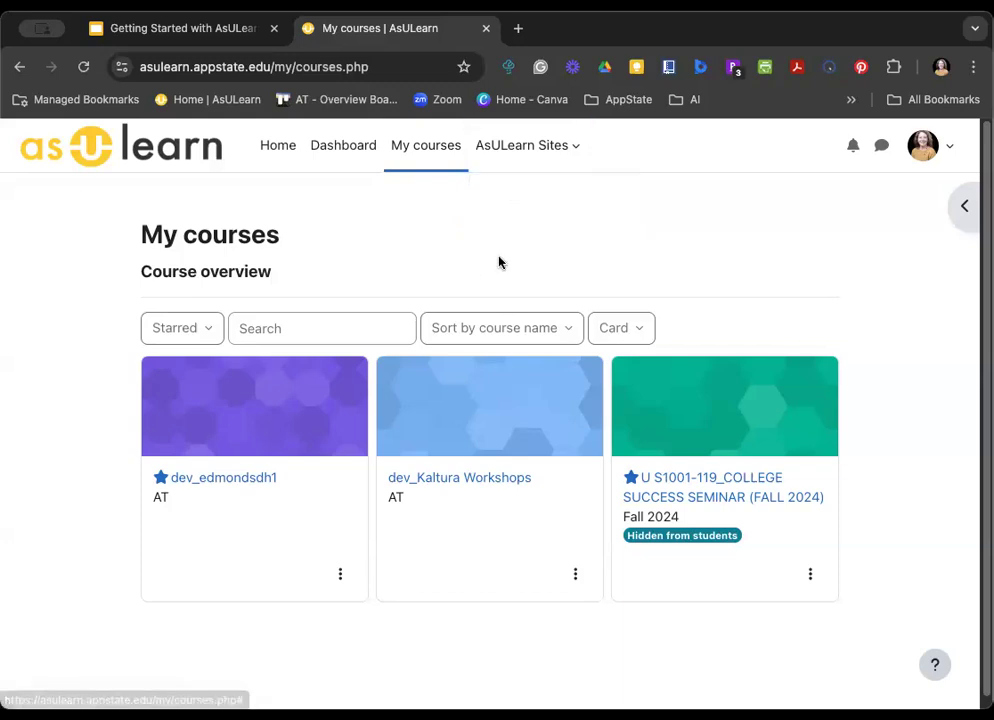
# - Open the starred AT development course with the purple tile and look through its content sections
pyautogui.click(198, 416)
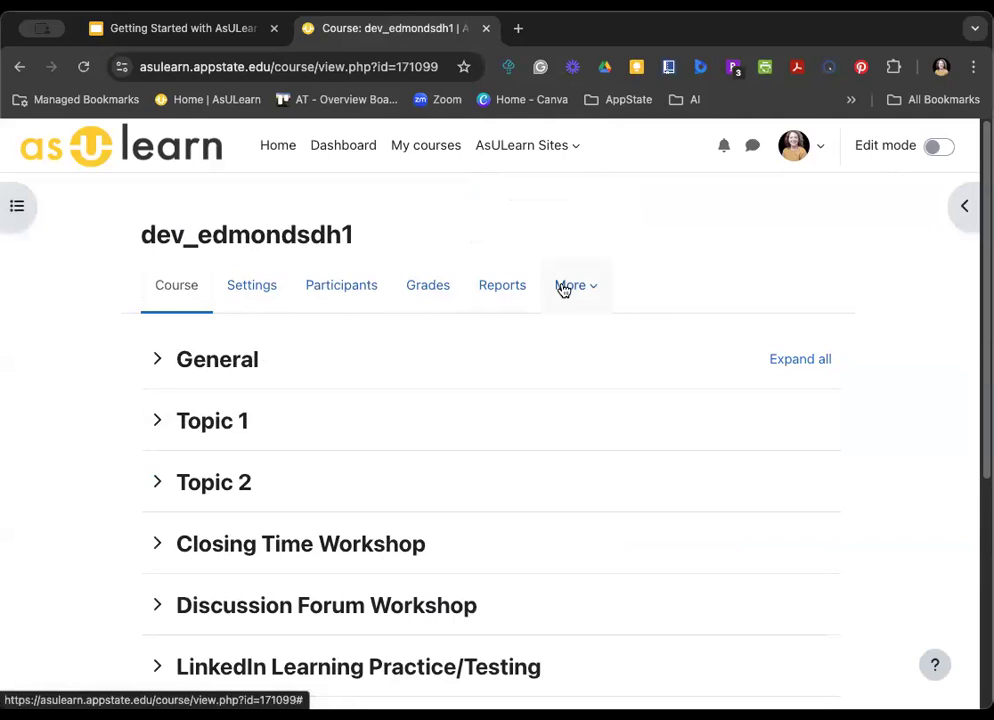
pyautogui.scroll(-2, 126, 354)
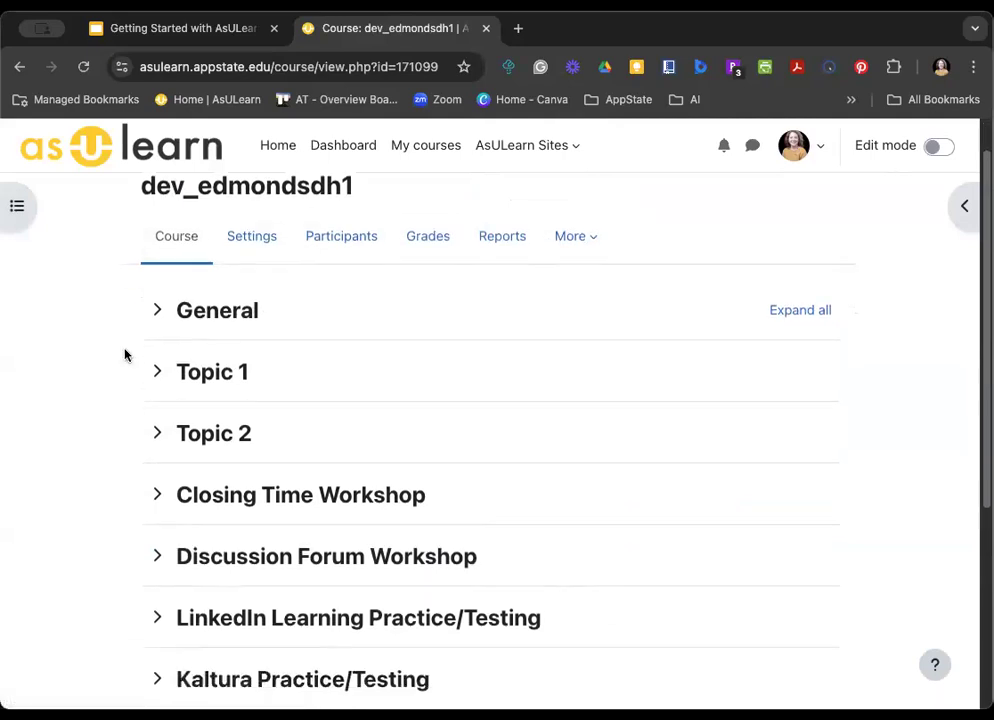
pyautogui.scroll(-3, 126, 354)
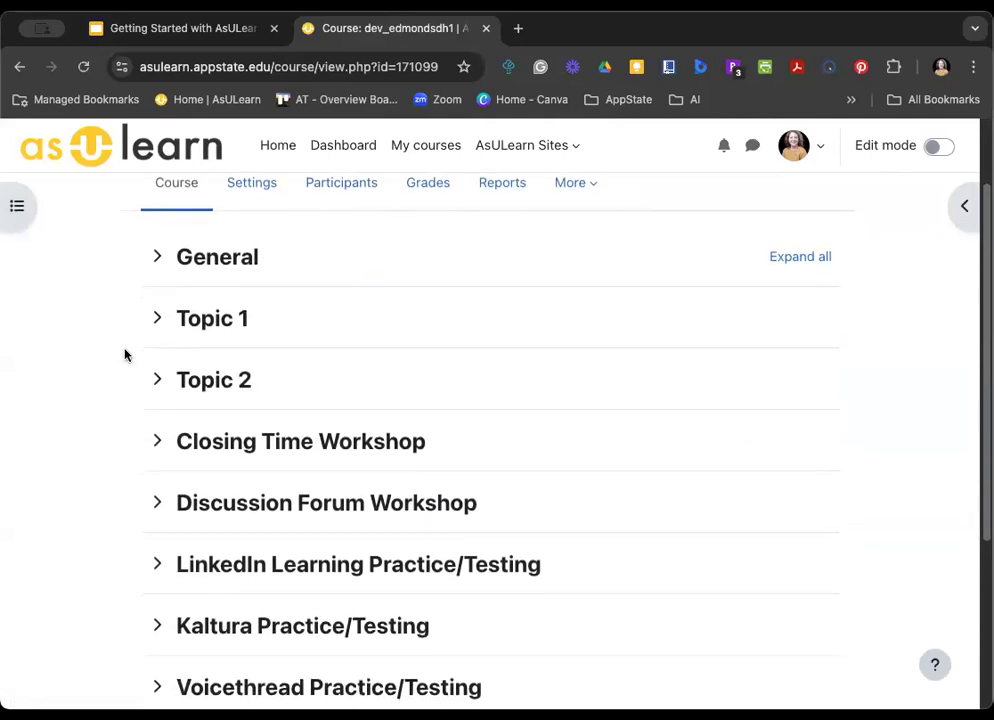
pyautogui.scroll(3, 127, 355)
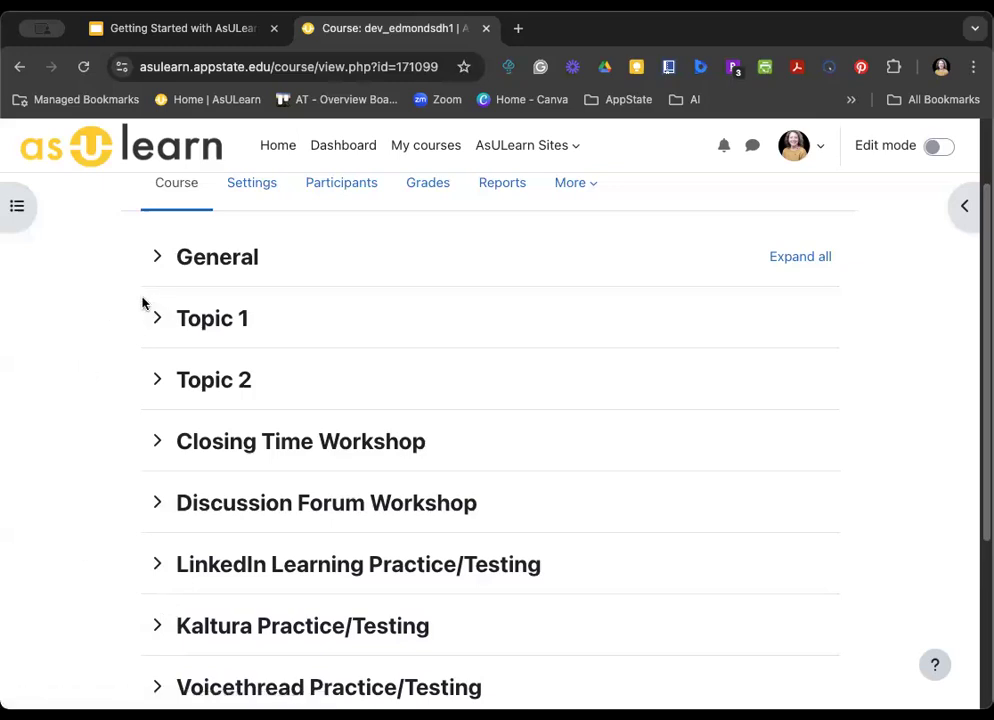
pyautogui.scroll(1, 142, 298)
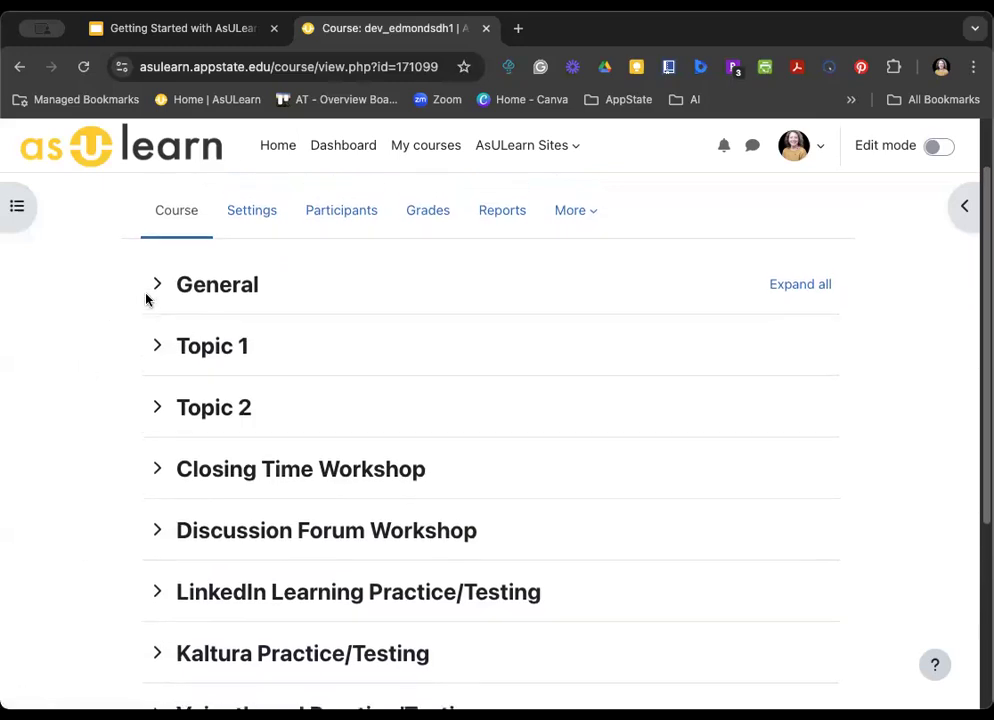
# - Open the course's settings and check the course visibility options, leaving Show selected
pyautogui.click(243, 219)
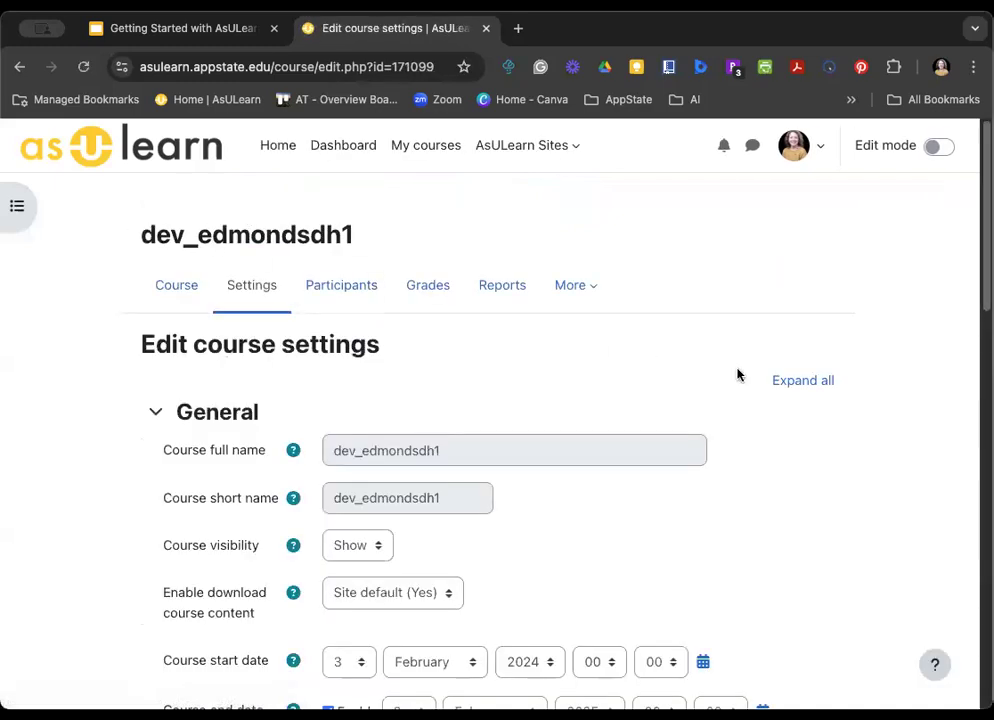
pyautogui.scroll(-5, 739, 373)
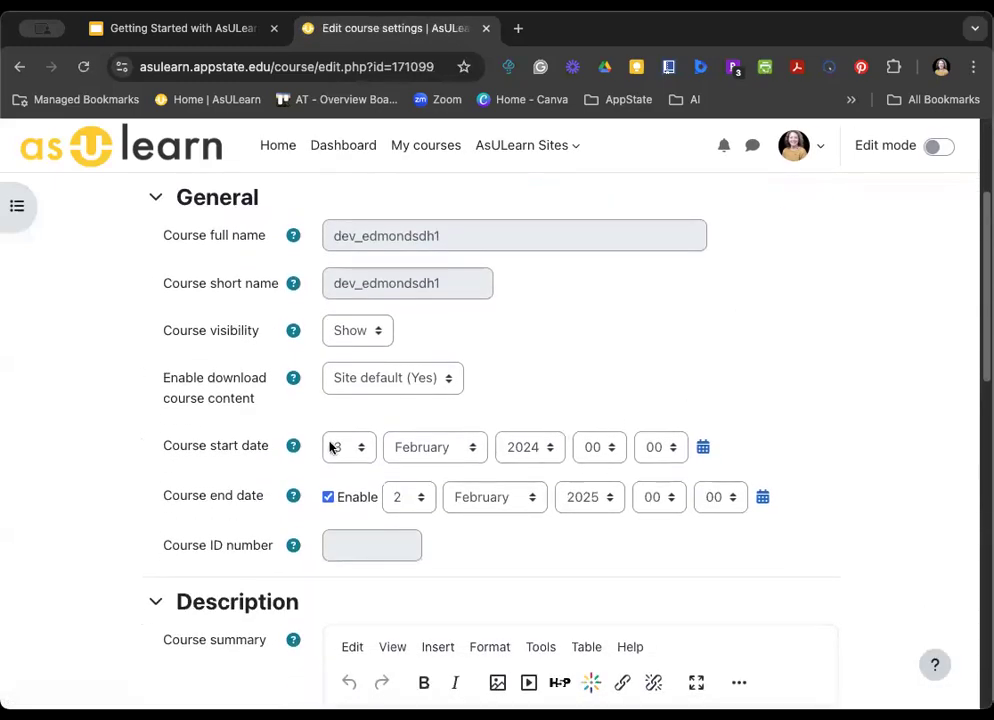
pyautogui.click(358, 337)
pyautogui.click(448, 331)
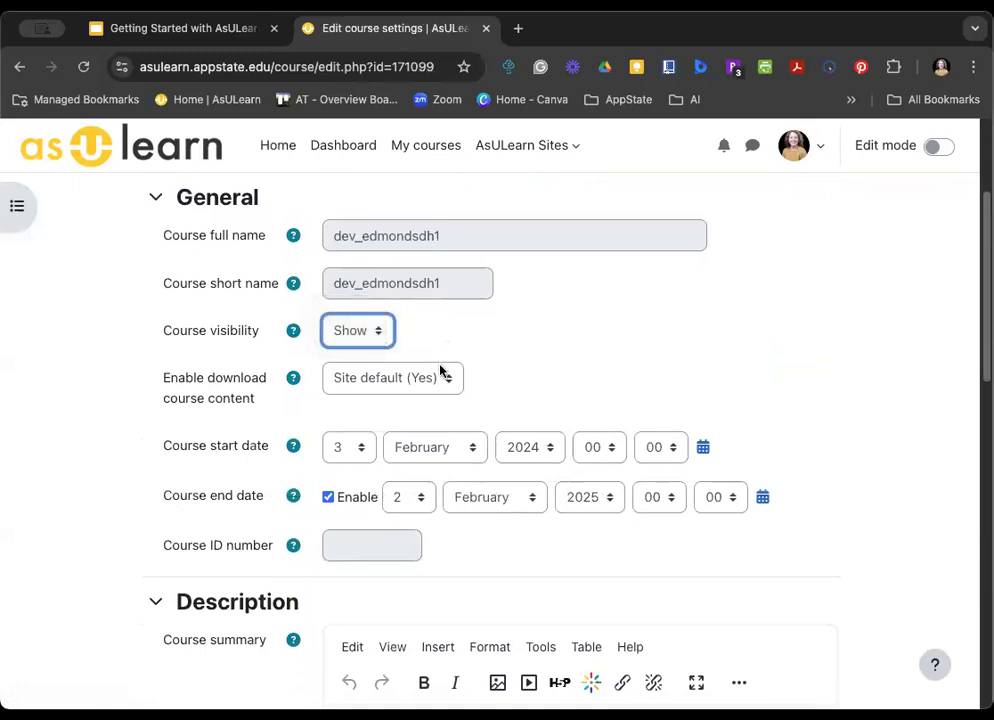
# - Review the course start and end dates, the course summary and the course image settings
pyautogui.scroll(-1, 439, 377)
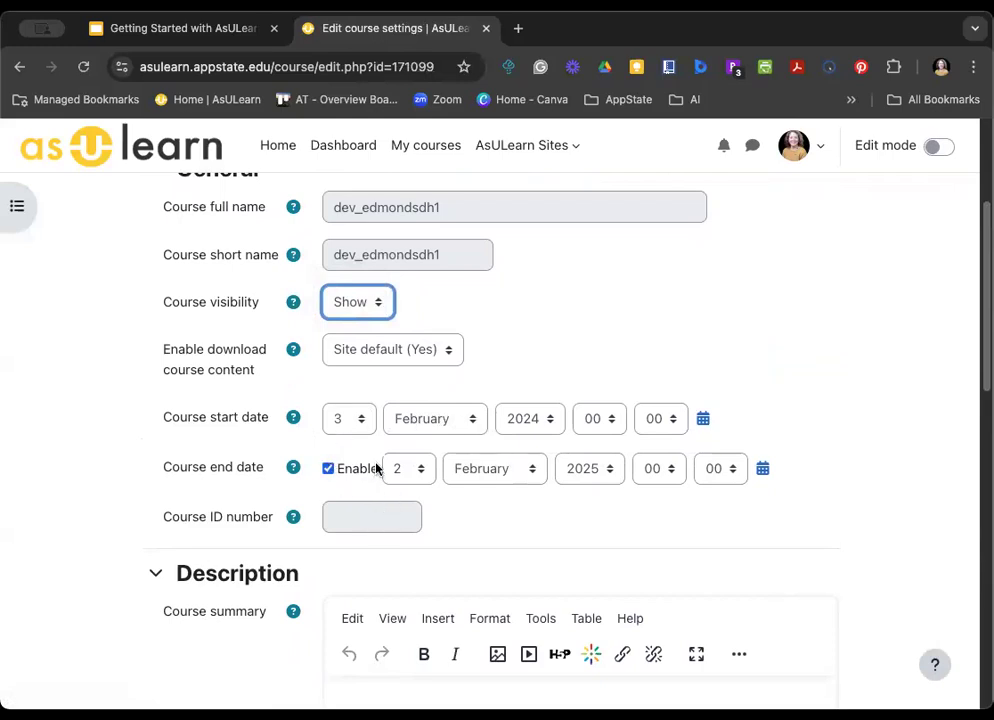
pyautogui.scroll(-5, 238, 565)
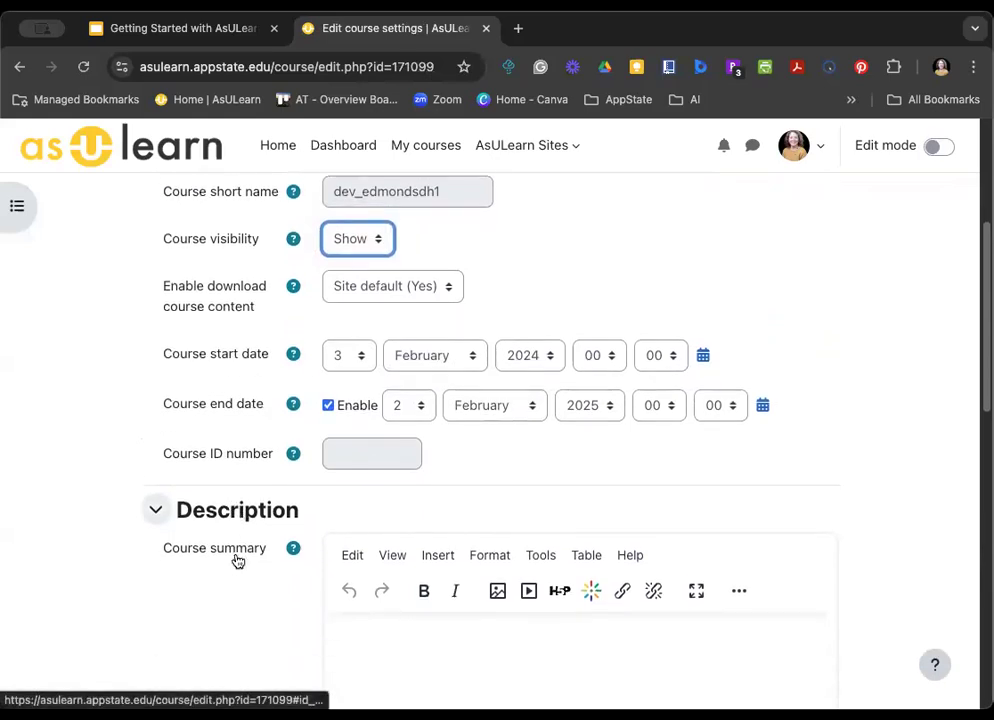
pyautogui.scroll(-1, 237, 560)
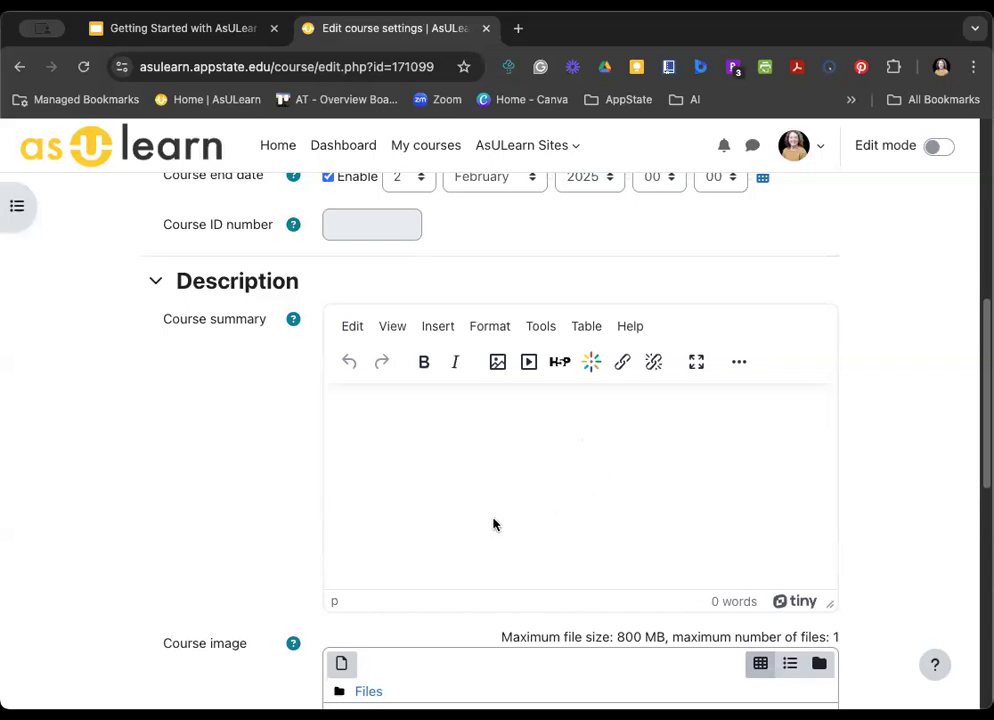
pyautogui.scroll(-2, 272, 417)
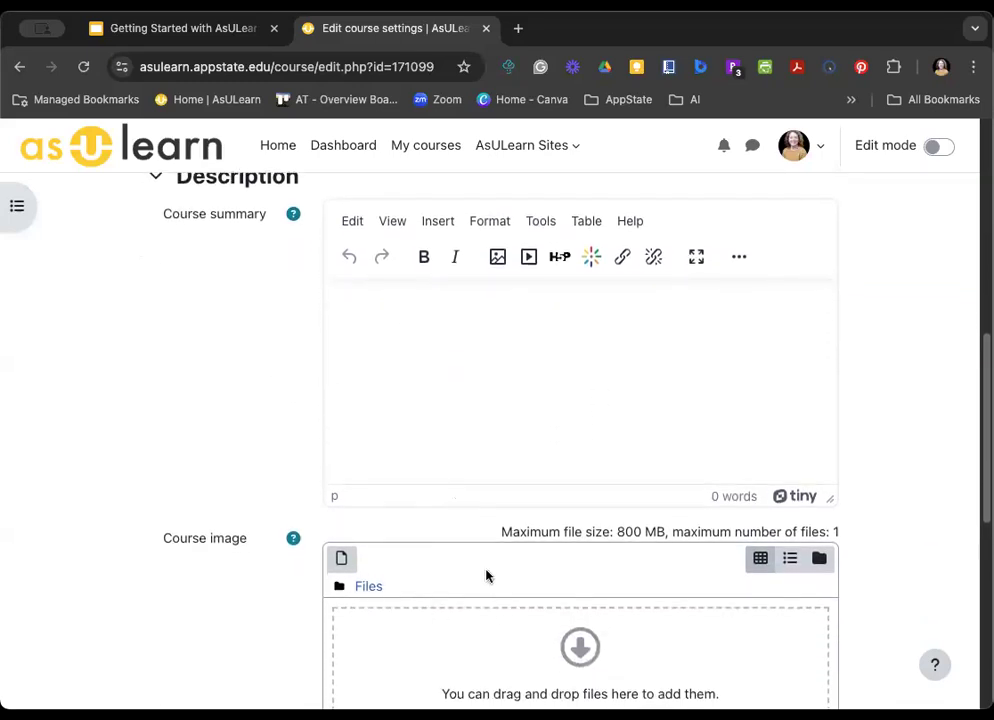
pyautogui.scroll(-1, 484, 575)
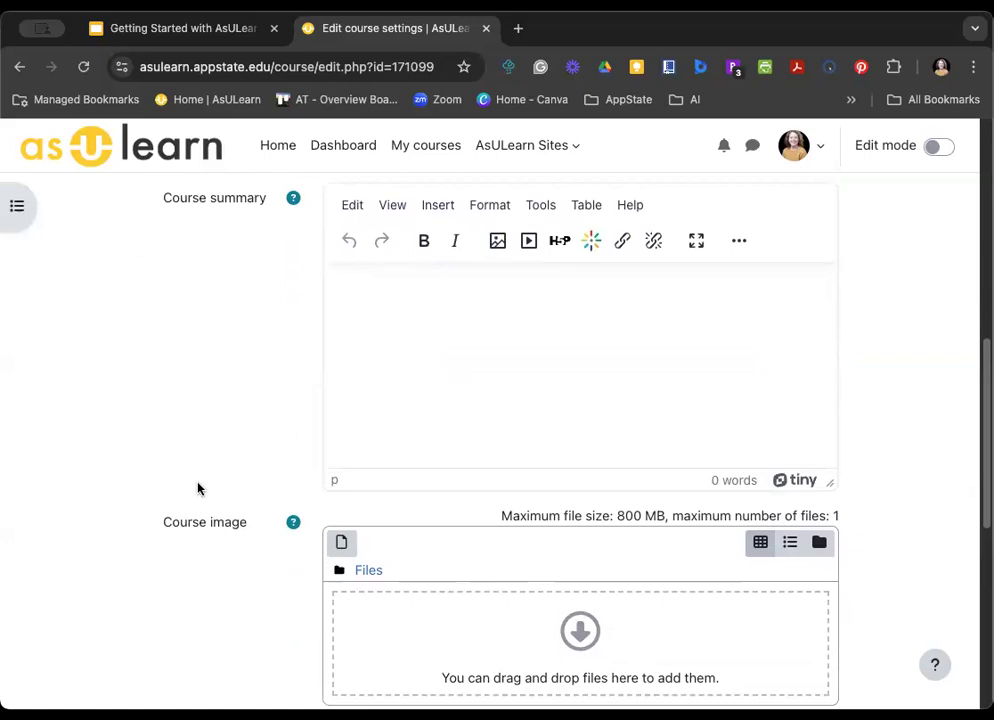
# - Look over the remaining course settings categories from Course format to Tags, and leave the settings without saving
pyautogui.scroll(-5, 195, 490)
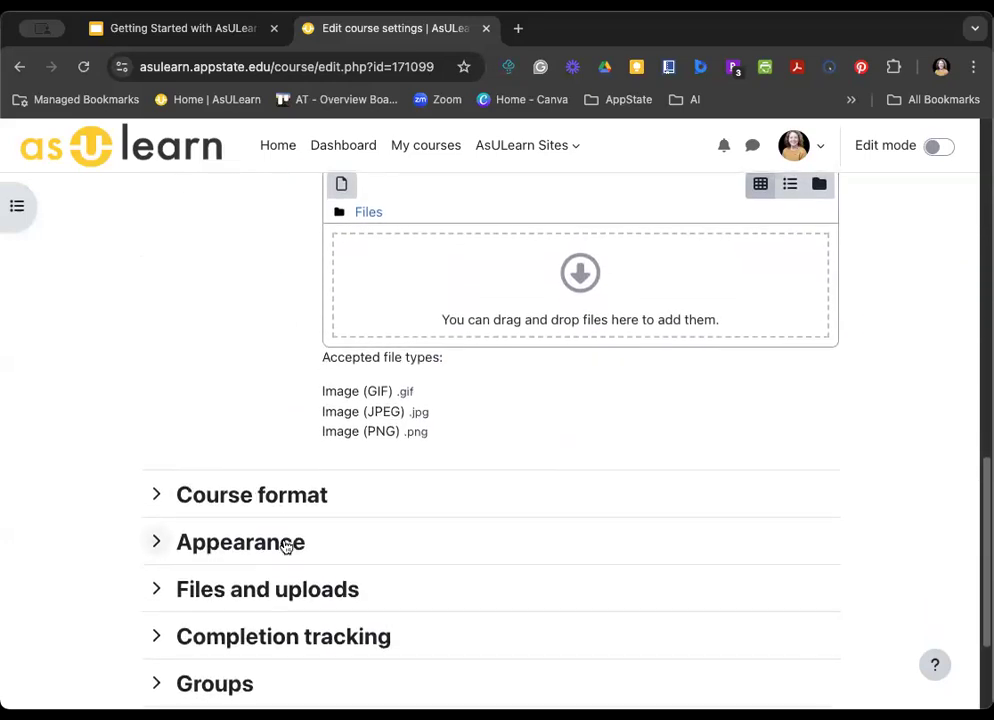
pyautogui.scroll(-2, 282, 580)
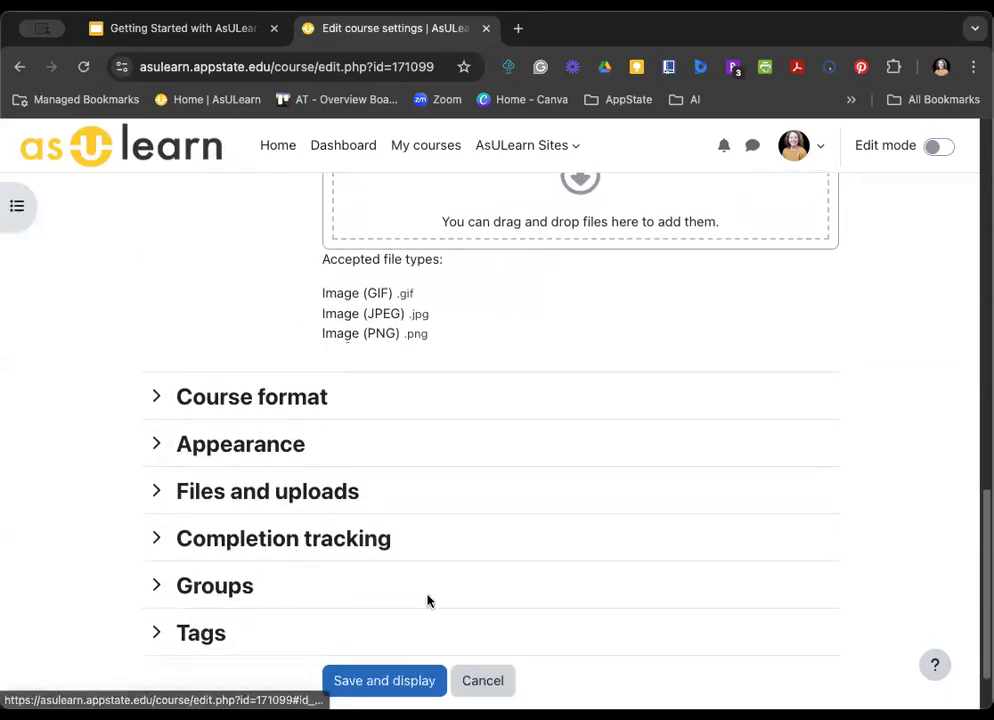
pyautogui.click(485, 681)
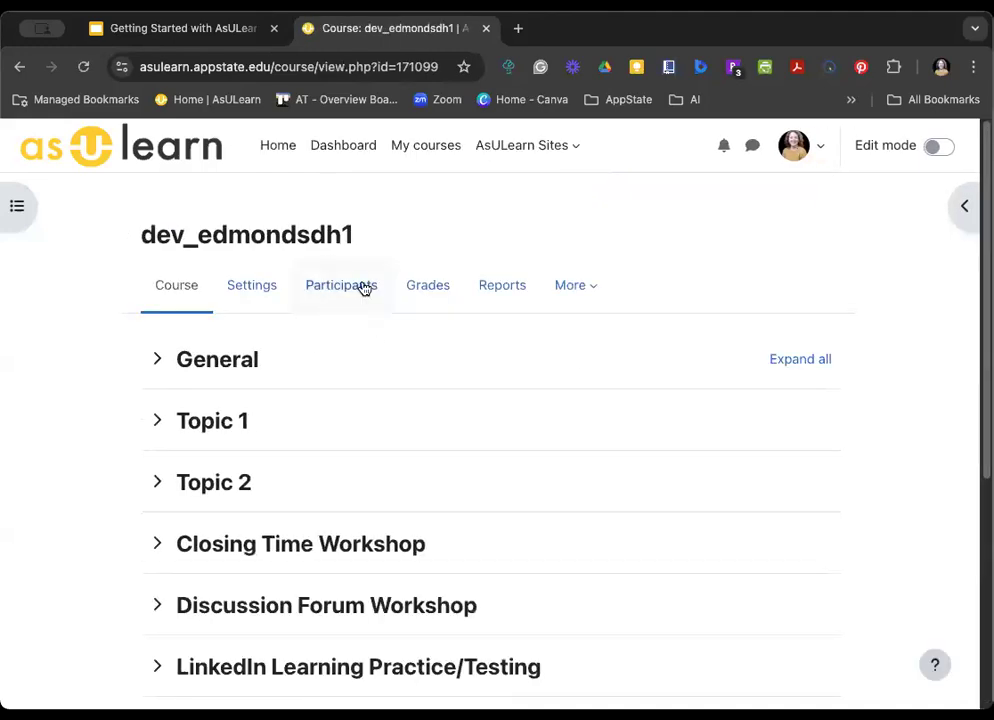
# - Open the course's participants page and review the enrolled users list with its roles, groups and filters
pyautogui.click(361, 288)
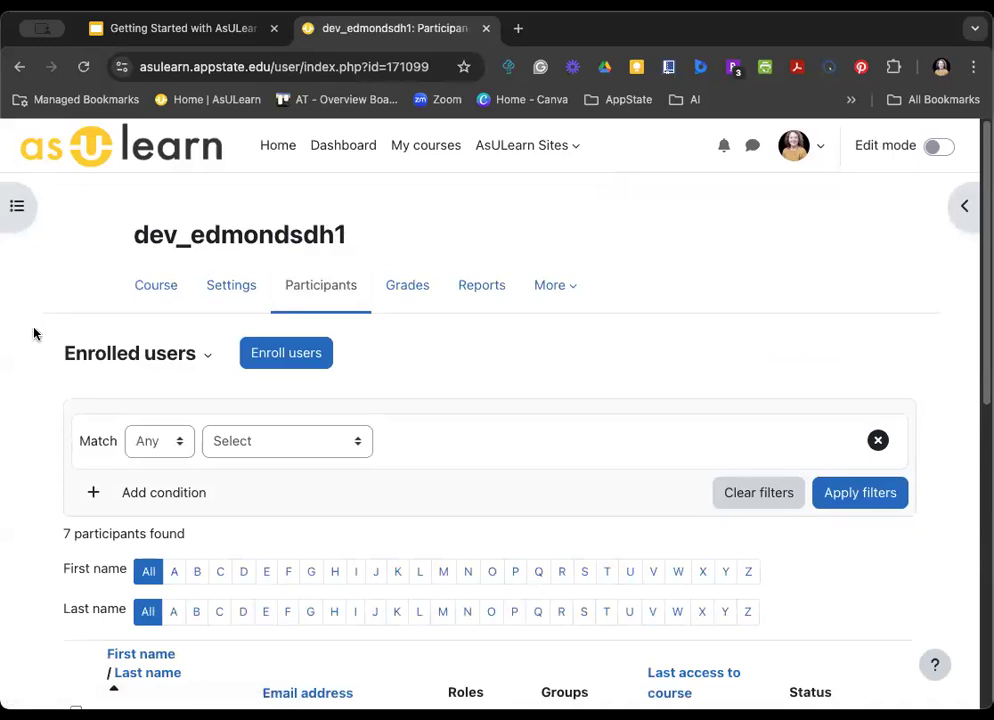
pyautogui.scroll(-4, 34, 333)
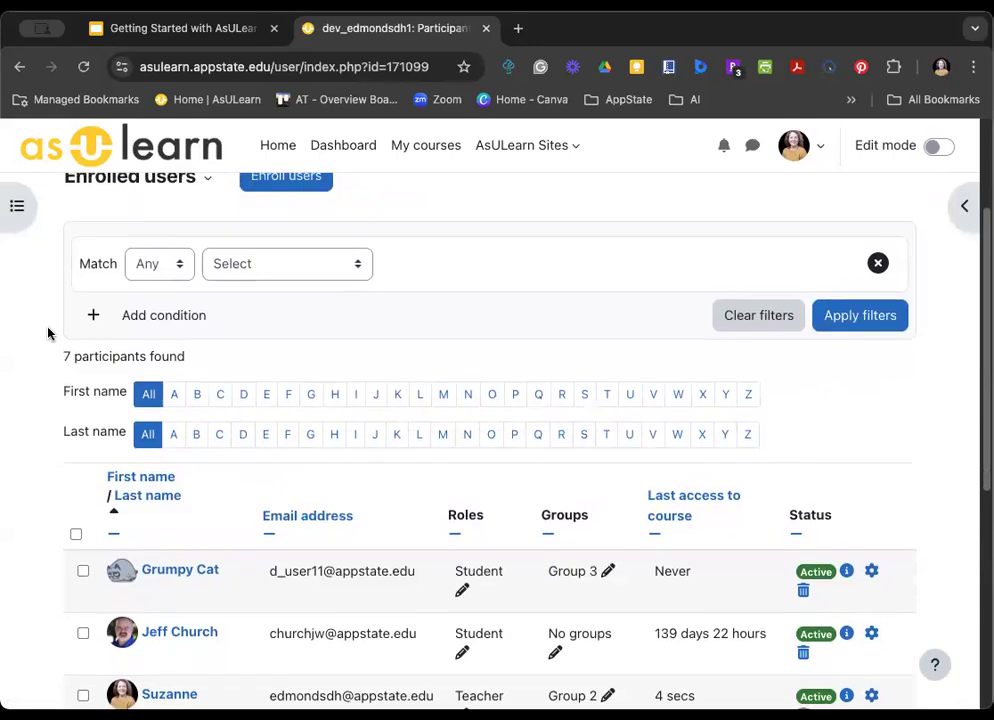
pyautogui.scroll(1, 40, 337)
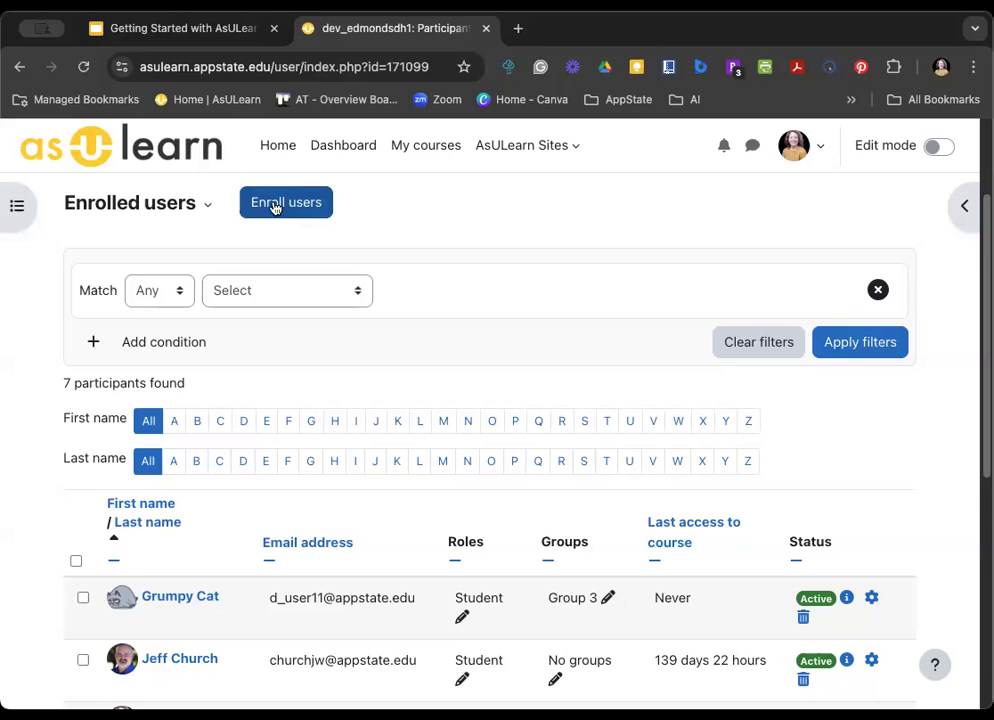
pyautogui.scroll(3, 465, 245)
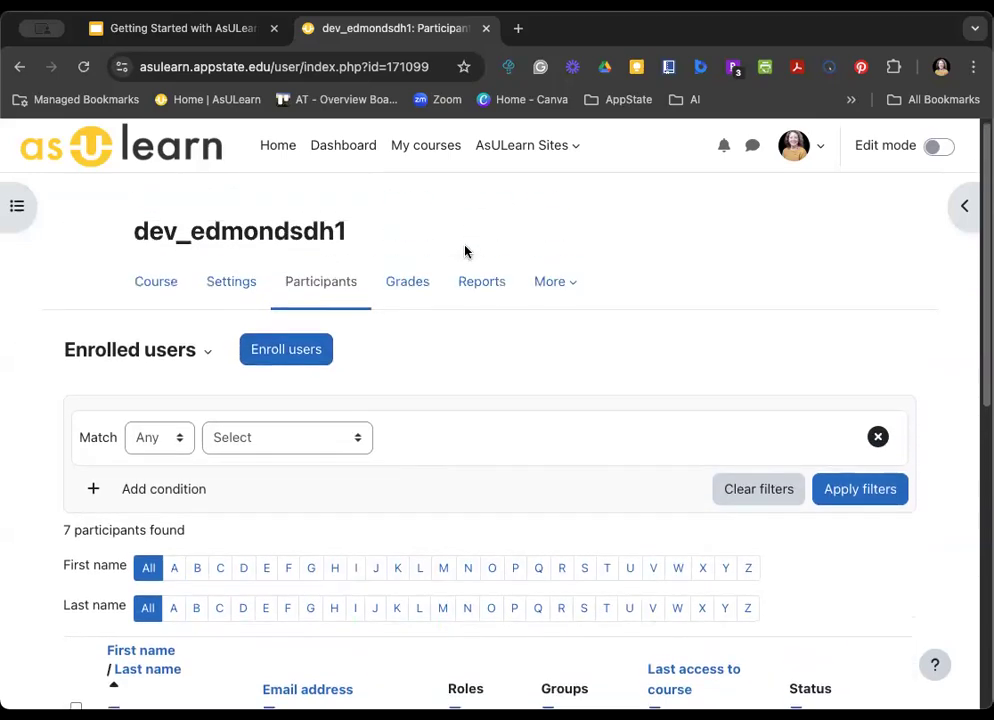
# - Open the course's grades and look through the Grader report
pyautogui.click(418, 286)
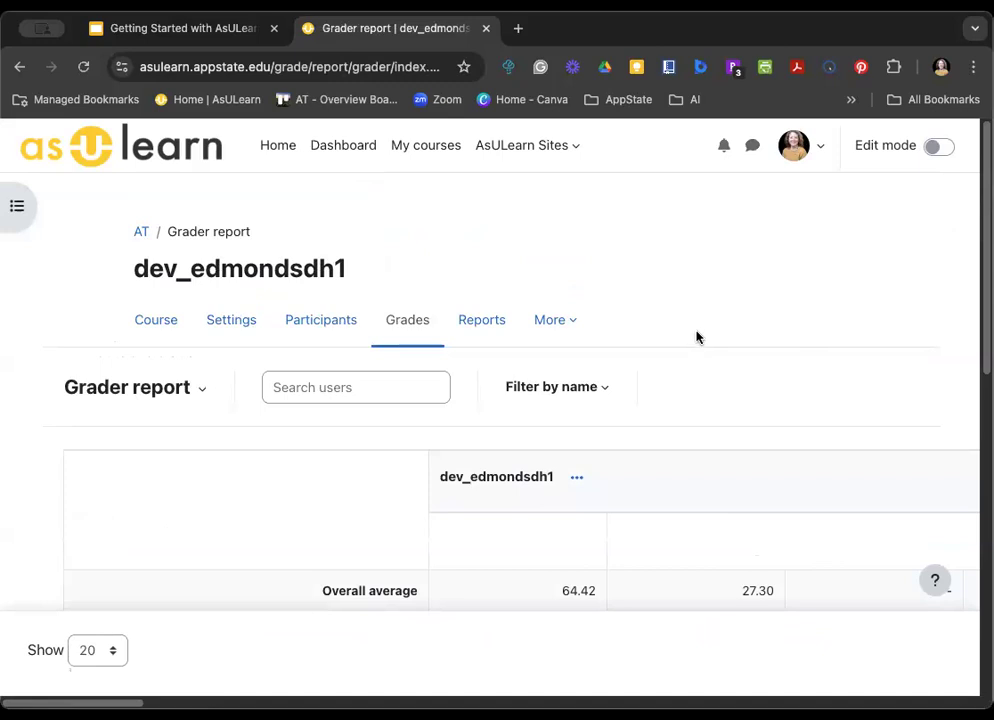
pyautogui.scroll(-5, 690, 394)
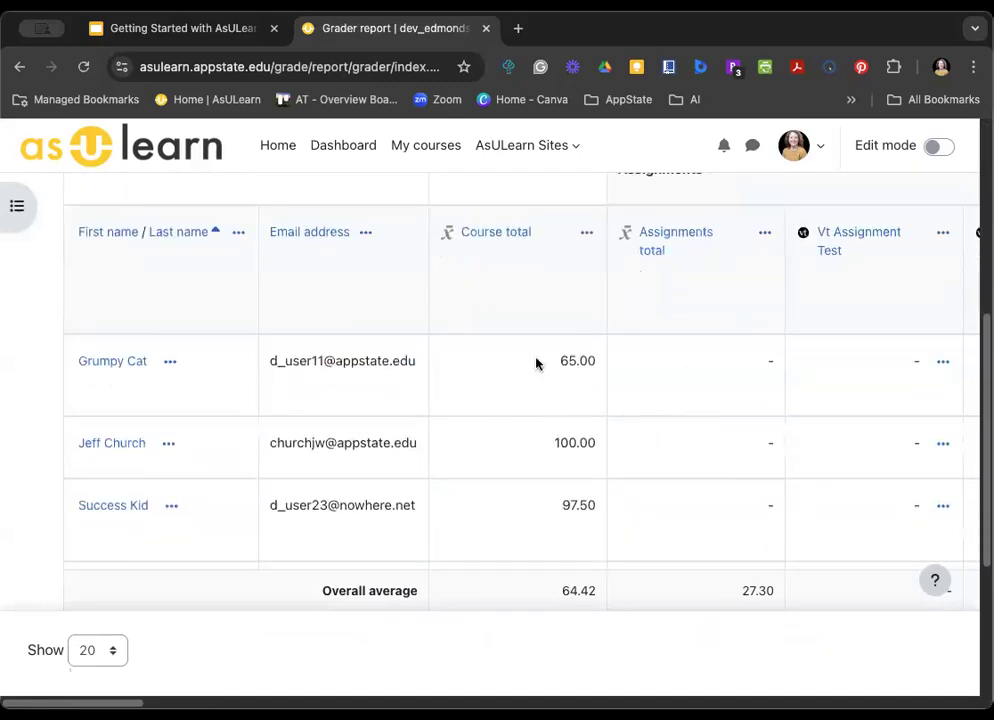
pyautogui.scroll(3, 530, 367)
pyautogui.scroll(2, 512, 372)
# - Open the course's list of reports and view the additional course options through Course reuse without choosing one
pyautogui.click(468, 322)
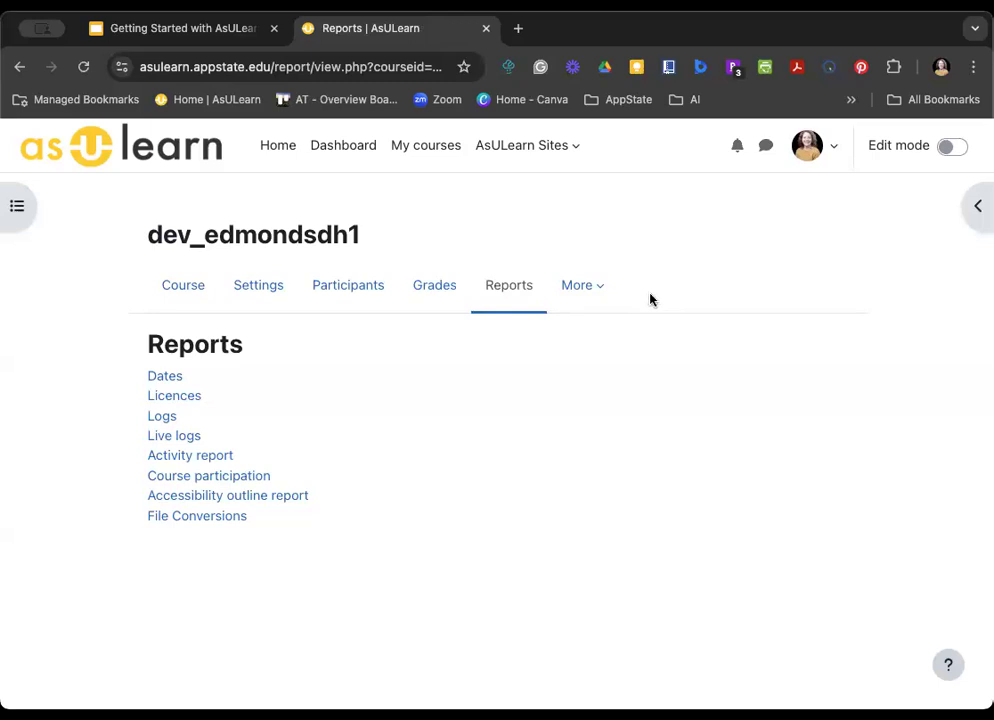
pyautogui.click(587, 289)
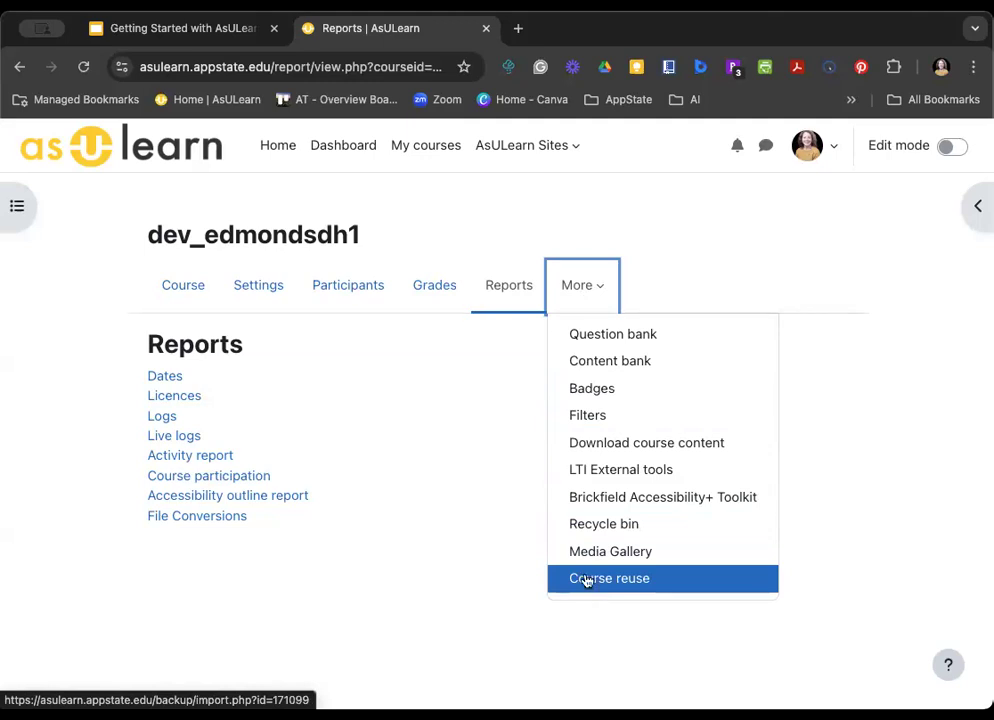
pyautogui.click(457, 484)
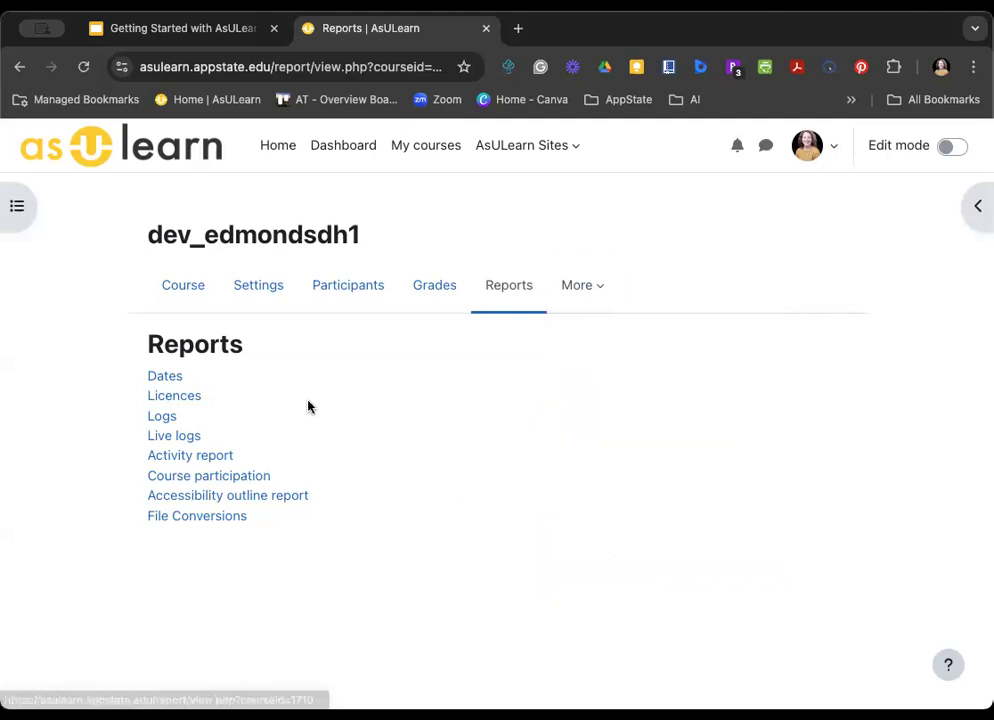
# - Return to the main course page and turn on Edit mode
pyautogui.click(190, 290)
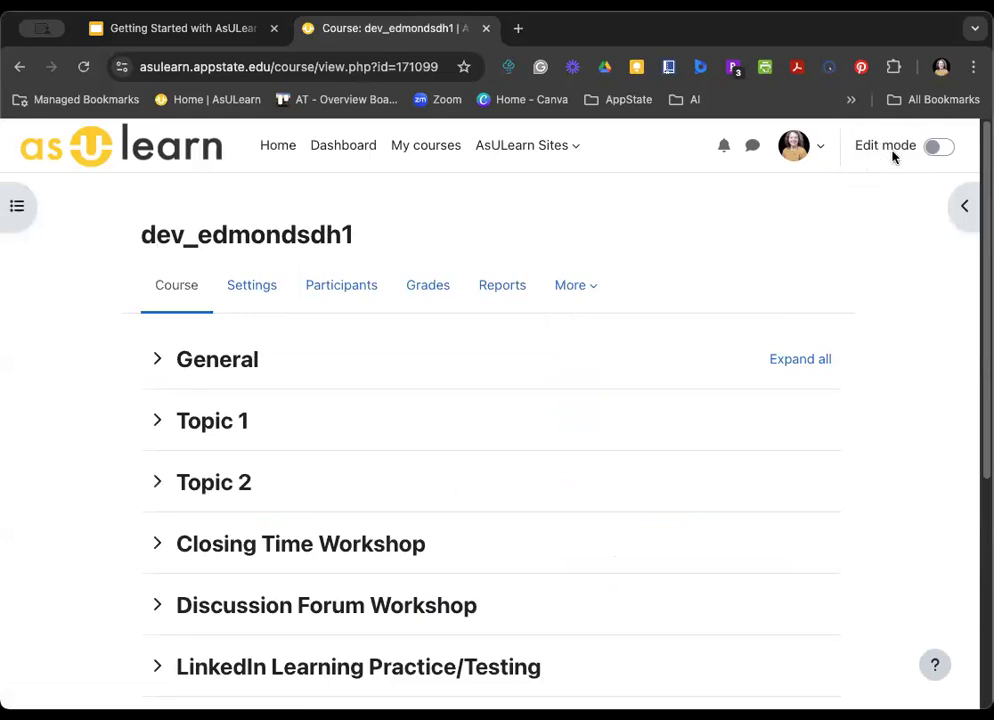
pyautogui.click(935, 146)
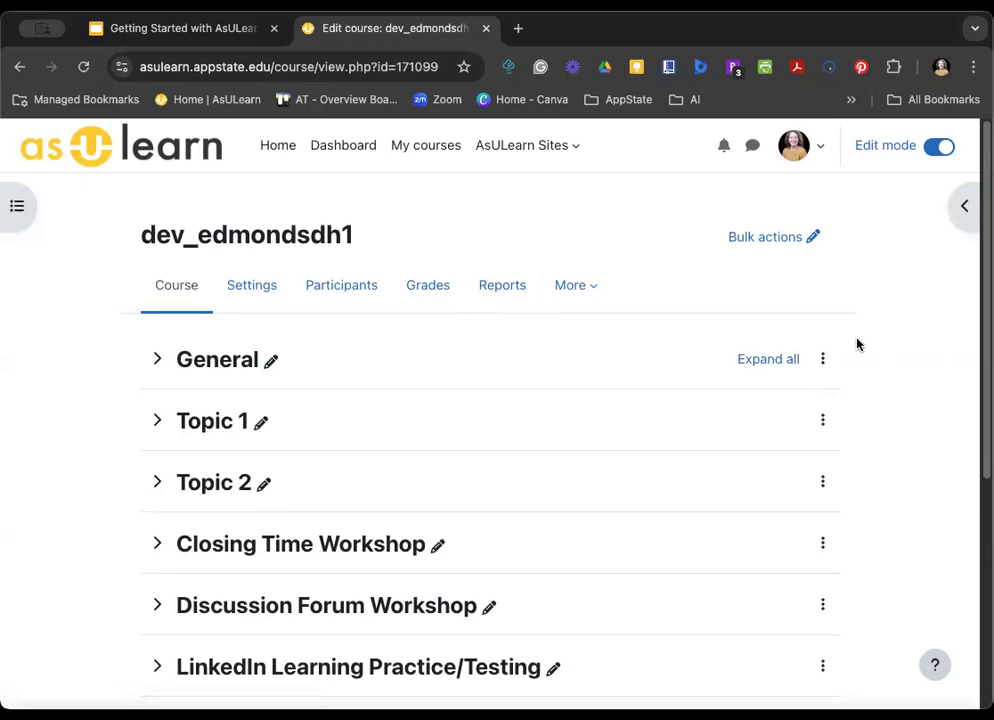
# - Expand all course sections, look through their activities and resources, and collapse all sections again
pyautogui.click(798, 359)
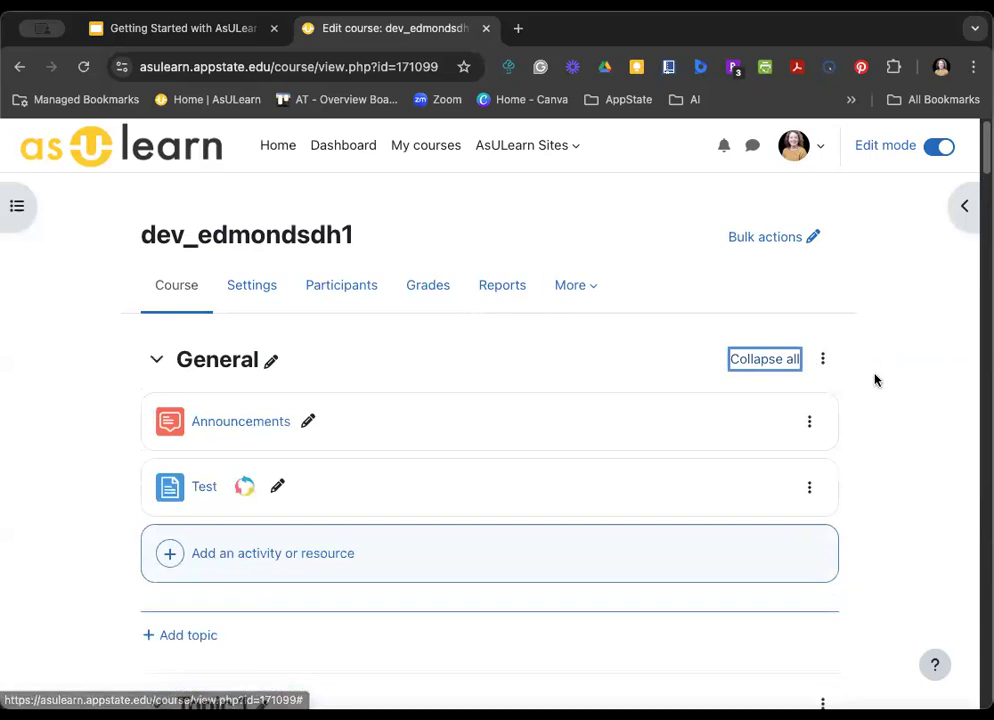
pyautogui.scroll(-4, 875, 380)
pyautogui.scroll(-15, 875, 380)
pyautogui.scroll(-18, 873, 376)
pyautogui.scroll(-4, 873, 375)
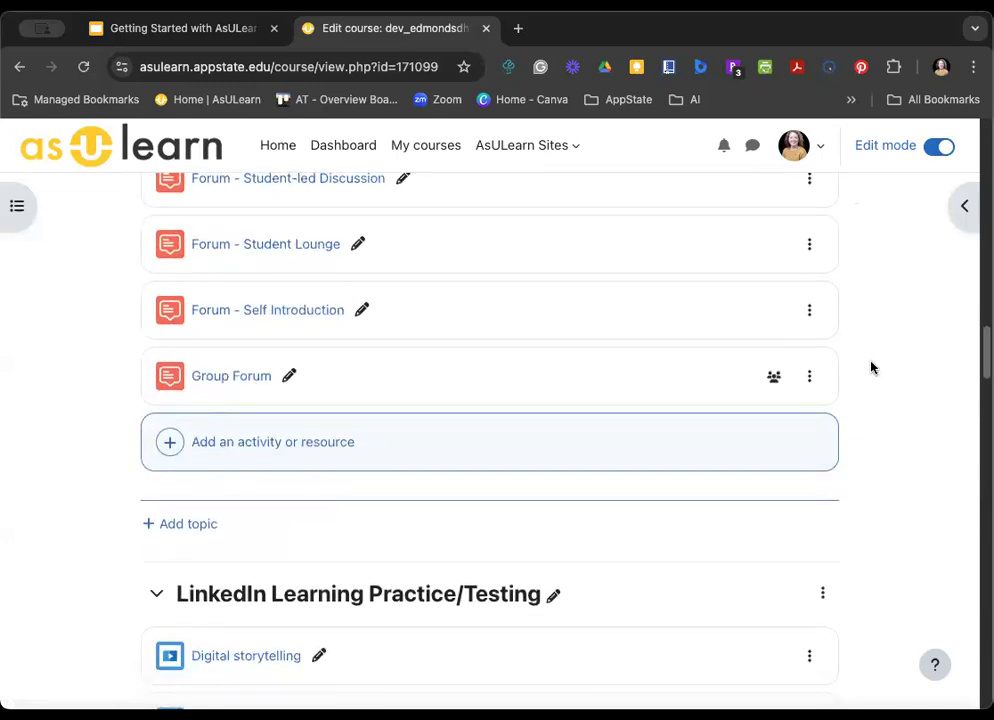
pyautogui.scroll(15, 877, 377)
pyautogui.scroll(18, 879, 377)
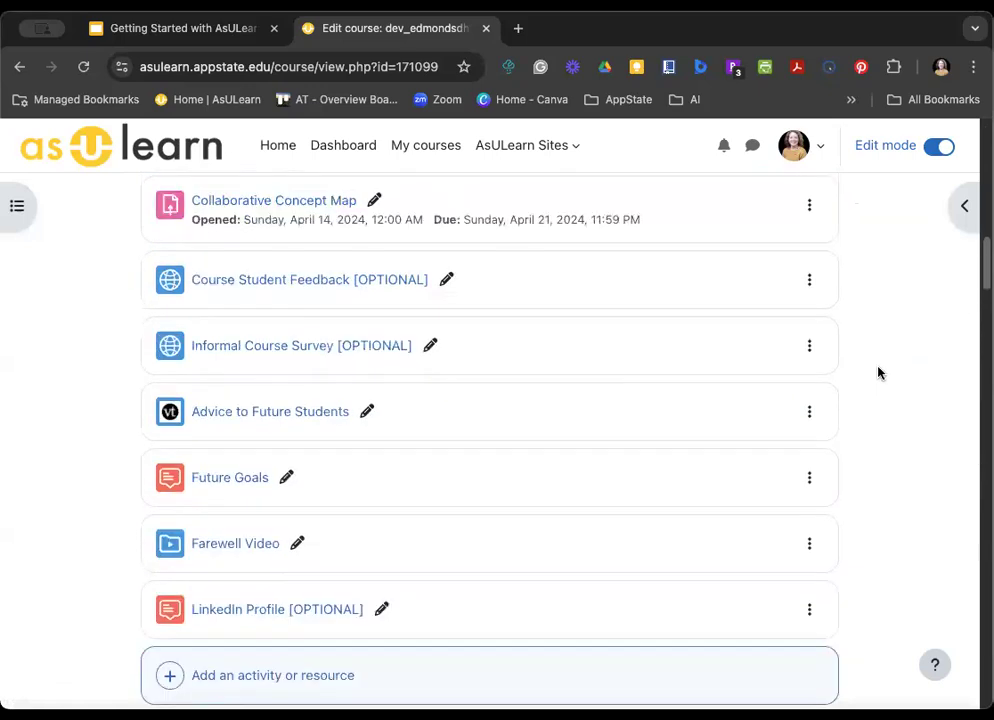
pyautogui.scroll(6, 879, 377)
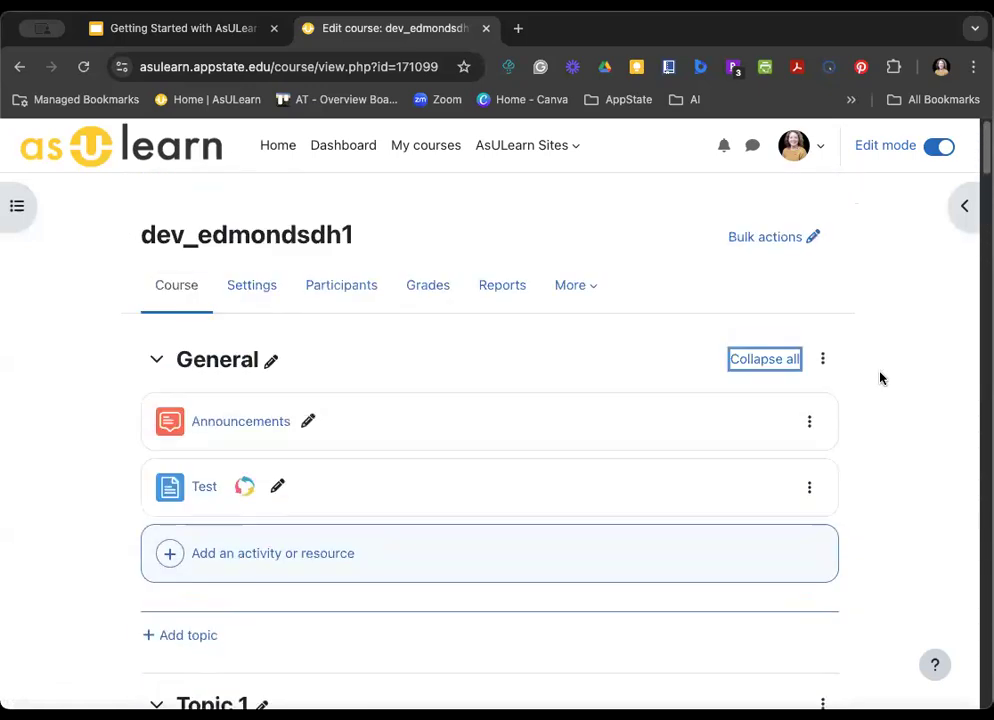
pyautogui.click(794, 362)
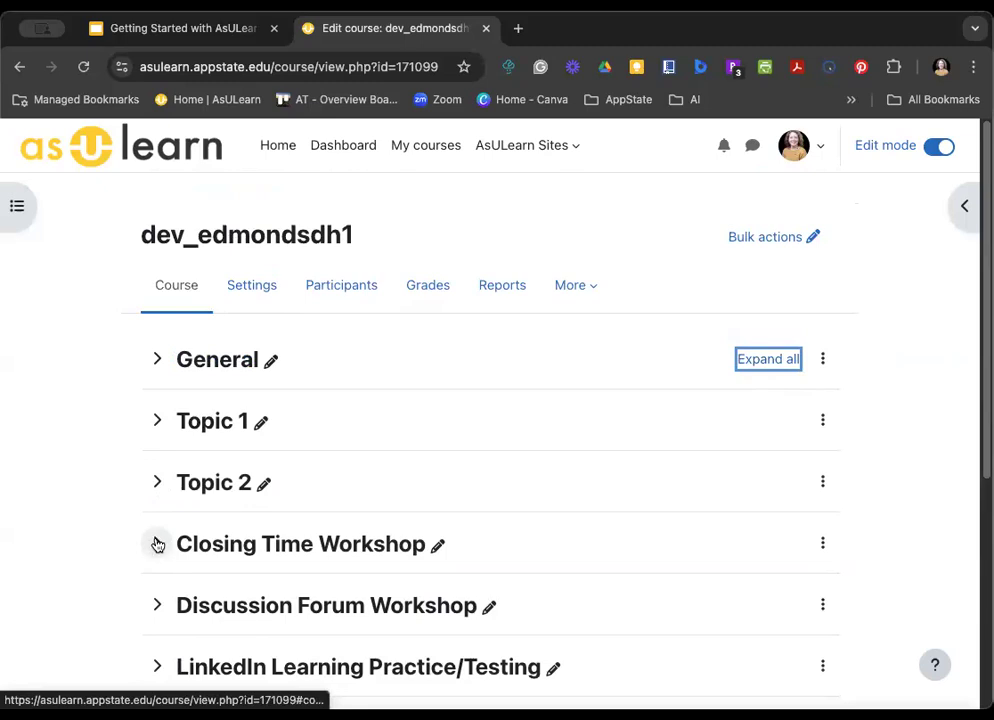
# - Expand only the Closing Time Workshop section to view its activities, and collapse it again
pyautogui.click(156, 546)
pyautogui.scroll(-3, 149, 543)
pyautogui.scroll(3, 148, 545)
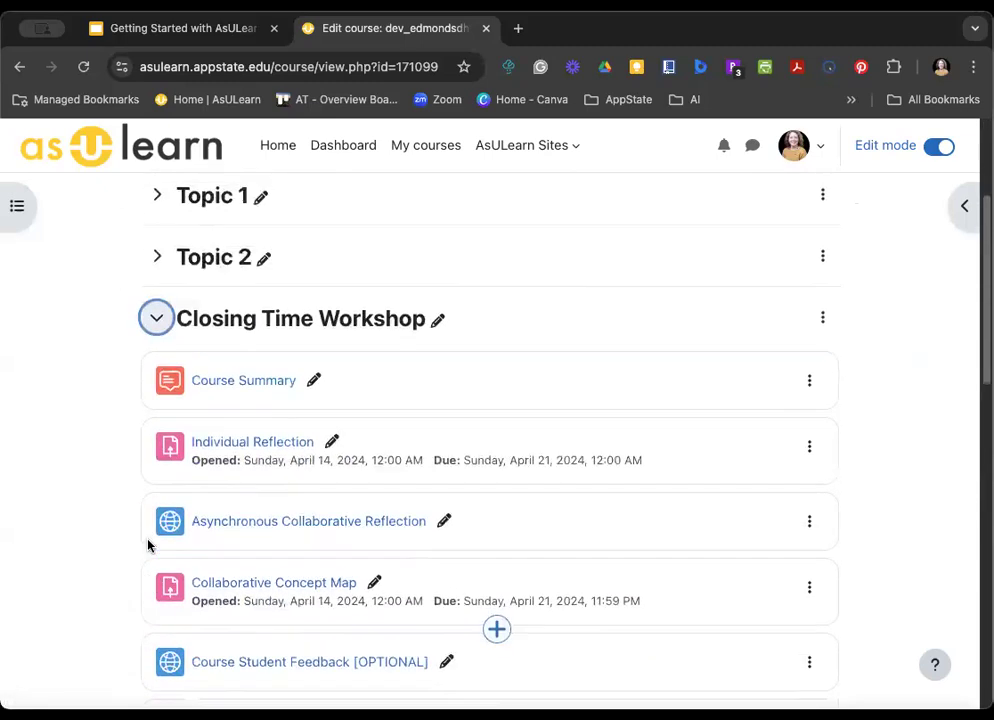
pyautogui.click(155, 527)
pyautogui.scroll(1, 215, 472)
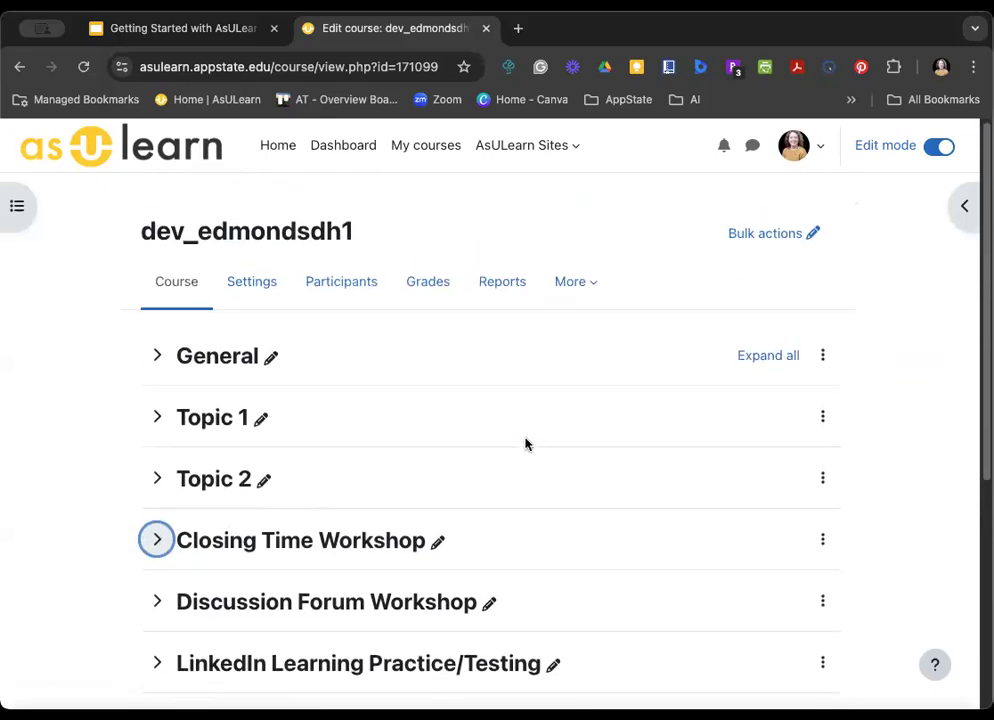
# - Open the course index and expand all its sections to view the activities listed under each topic
pyautogui.click(29, 221)
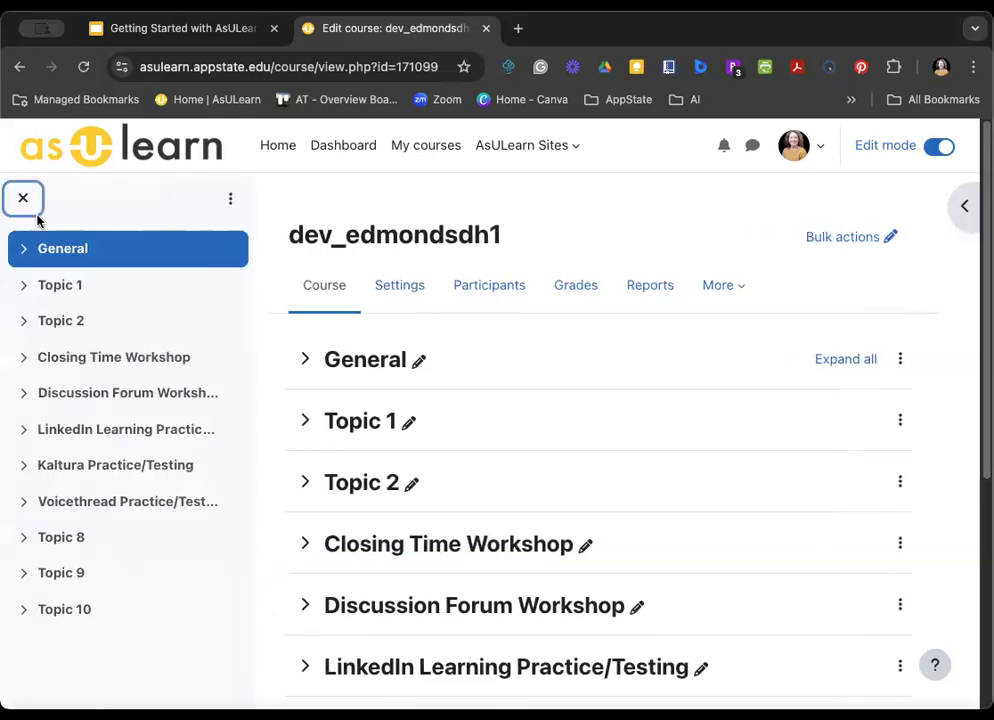
pyautogui.click(230, 198)
pyautogui.click(210, 240)
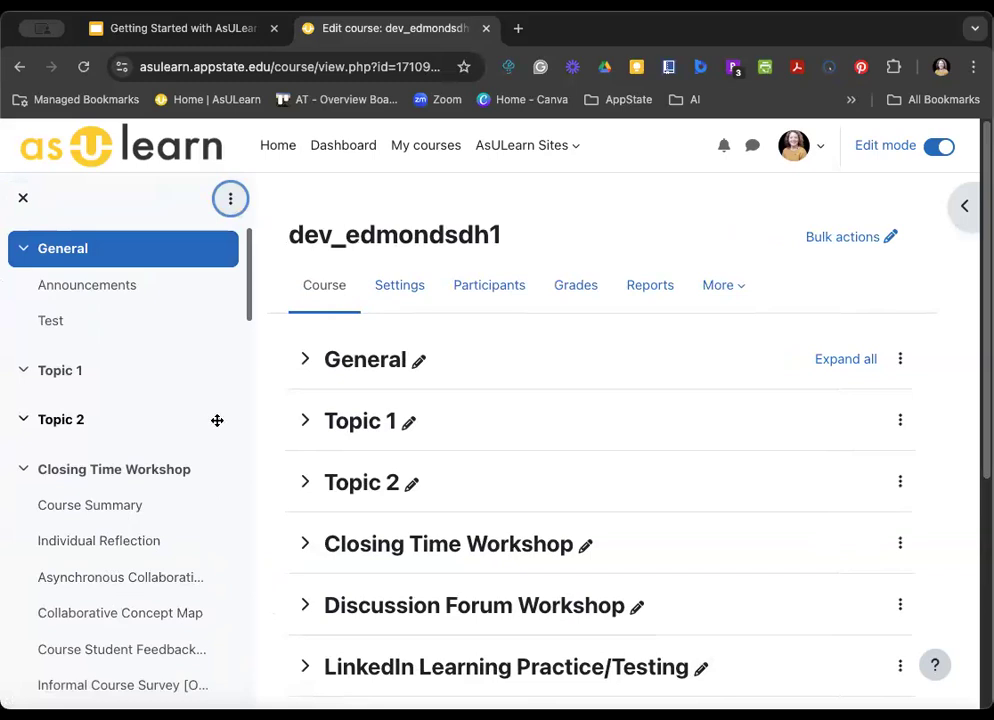
pyautogui.moveTo(213, 414); pyautogui.dragTo(196, 374)
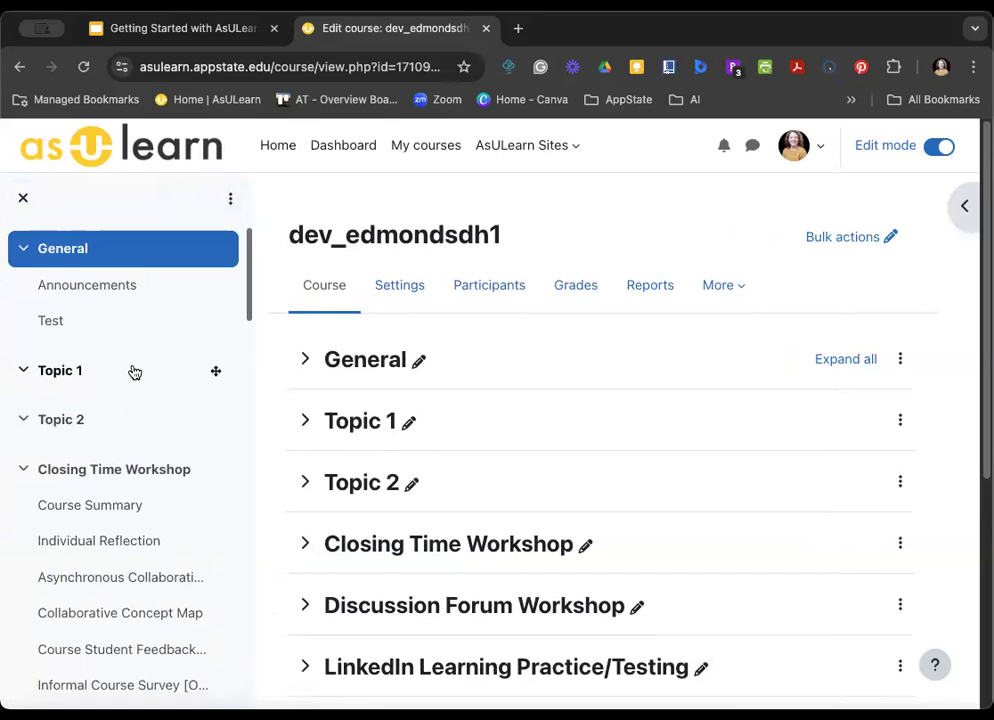
# - Collapse all sections in the course index and close the index
pyautogui.click(230, 199)
pyautogui.click(211, 265)
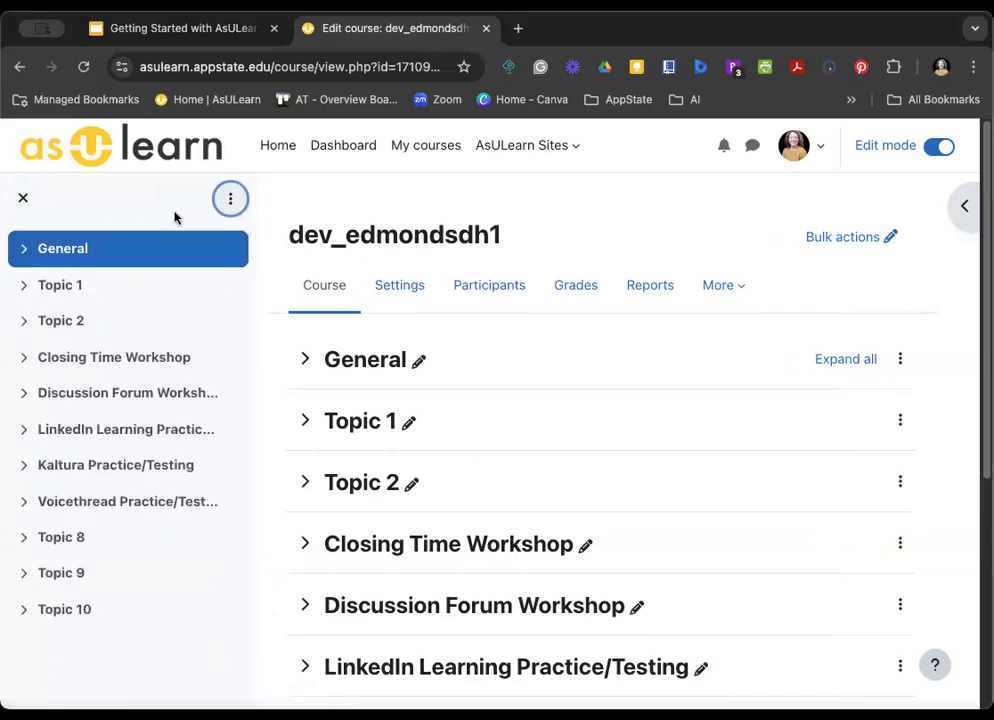
pyautogui.click(24, 199)
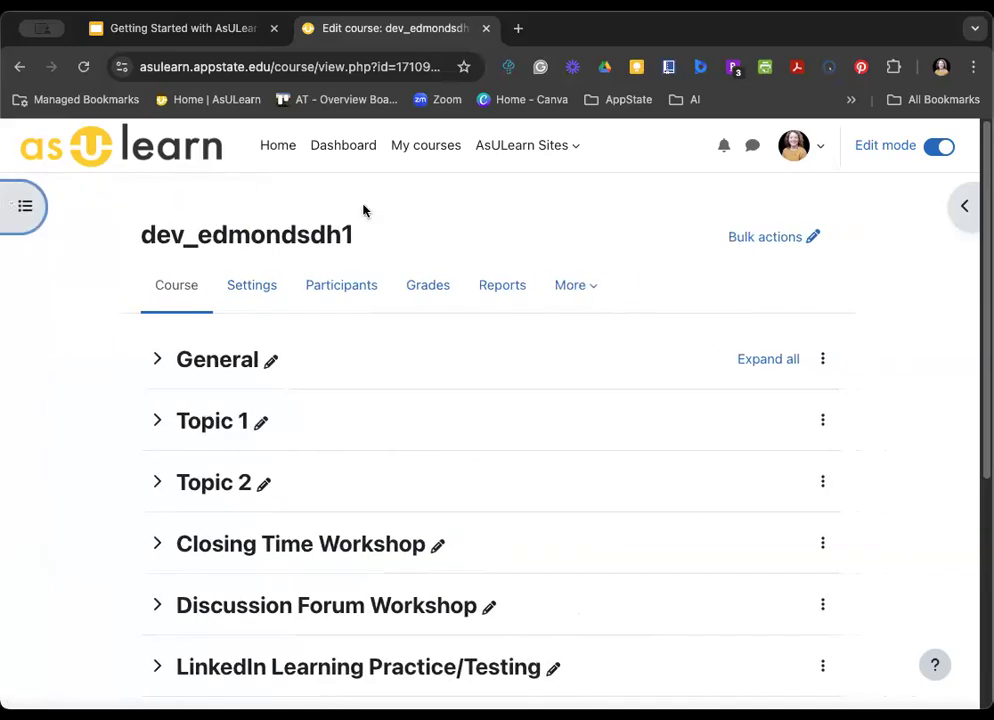
# - Open the course's block drawer and review the Mass Actions and Quickset blocks
pyautogui.click(958, 206)
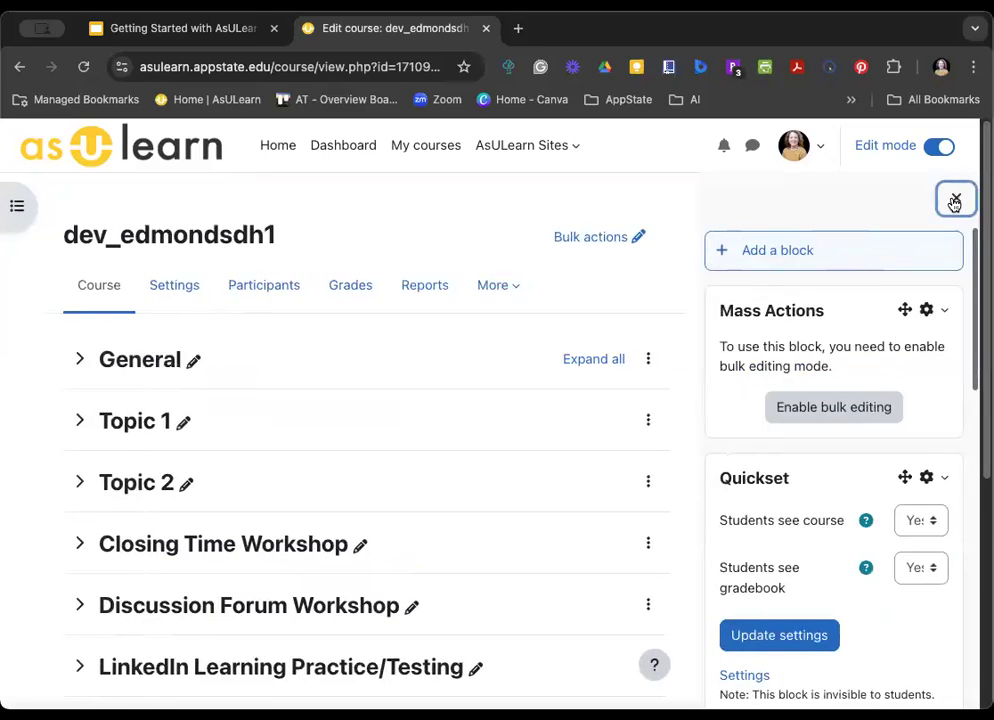
pyautogui.scroll(-1, 950, 210)
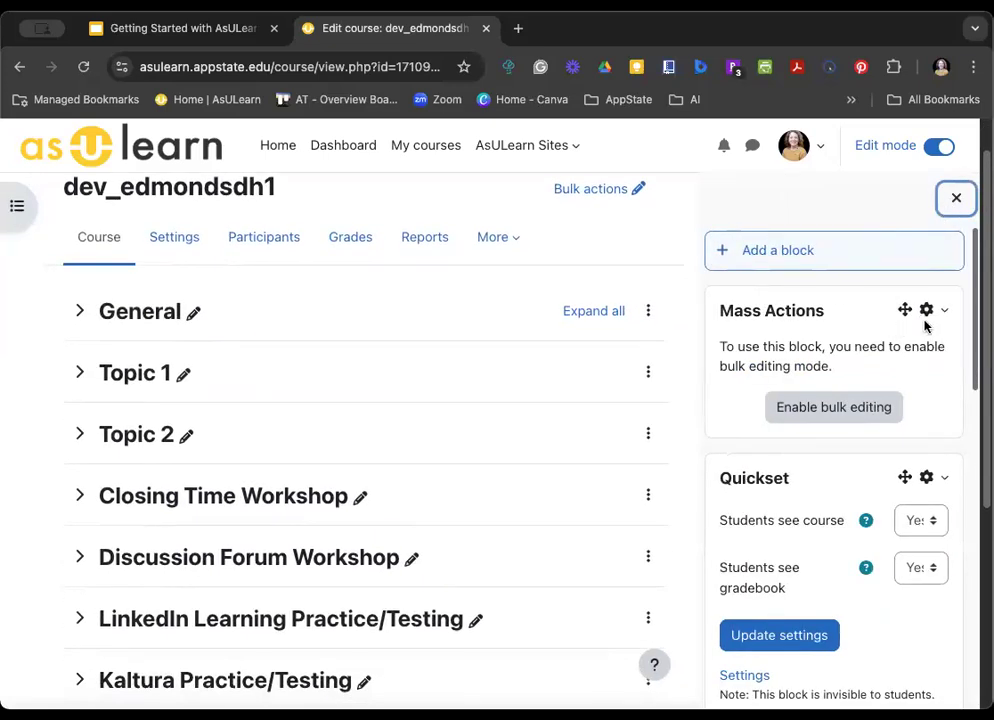
pyautogui.scroll(-1, 925, 325)
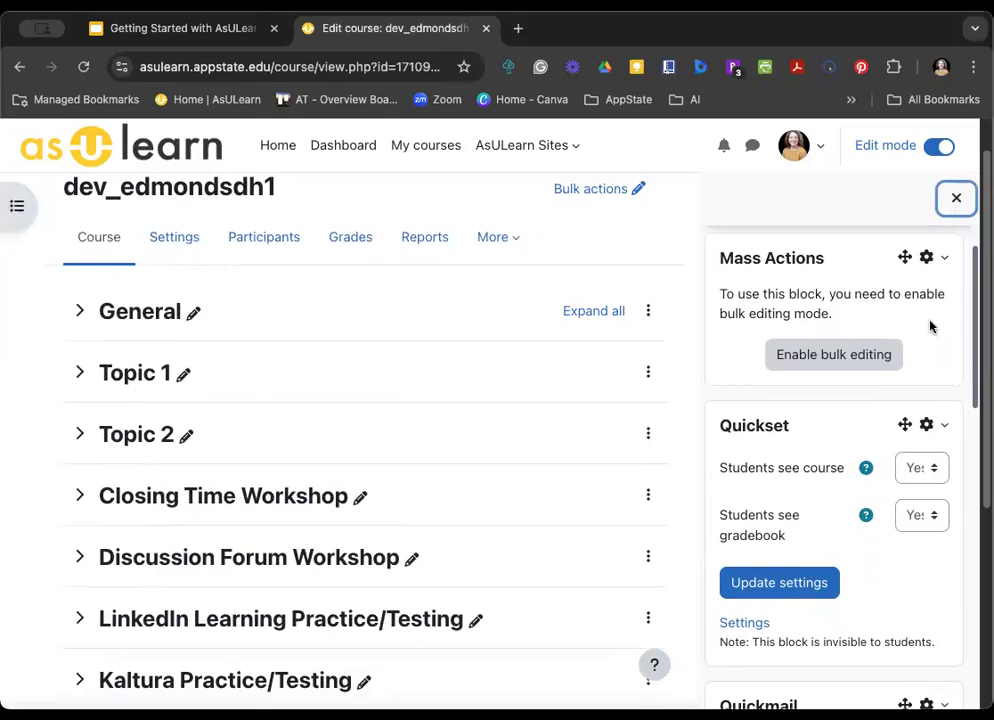
pyautogui.scroll(-1, 905, 466)
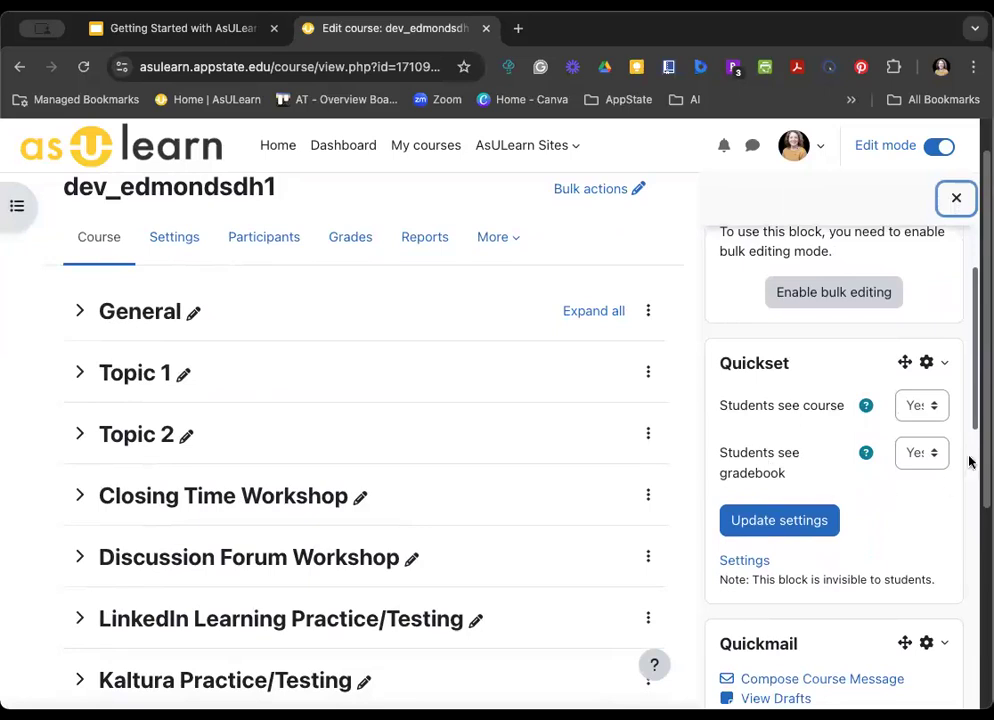
# - Check the Quickset options for whether students see the gradebook, leaving Yes selected without updating the settings
pyautogui.click(915, 452)
pyautogui.click(912, 430)
pyautogui.click(914, 454)
pyautogui.click(912, 470)
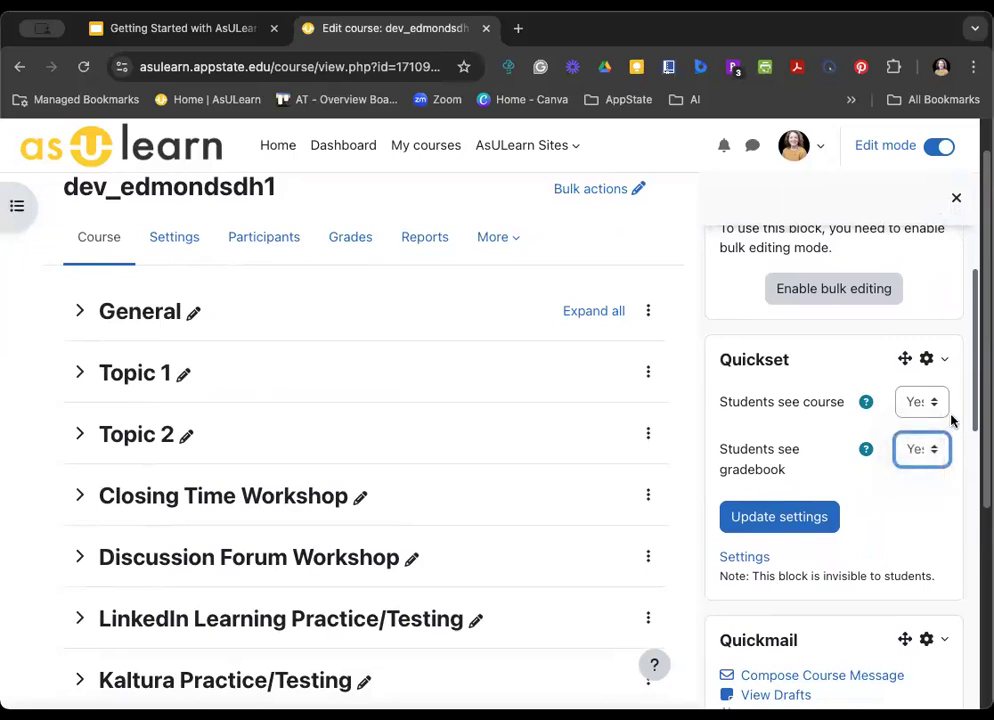
# - Look through the Quickmail, Kaltura Media Gallery and Activities blocks in the block drawer
pyautogui.scroll(-3, 952, 420)
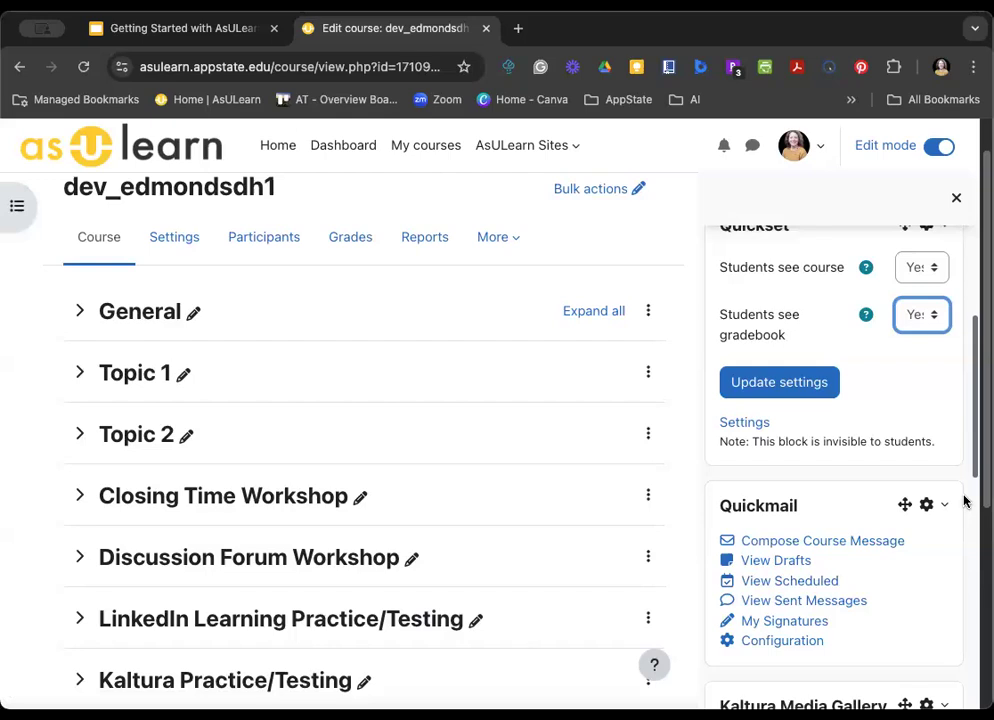
pyautogui.scroll(-5, 964, 501)
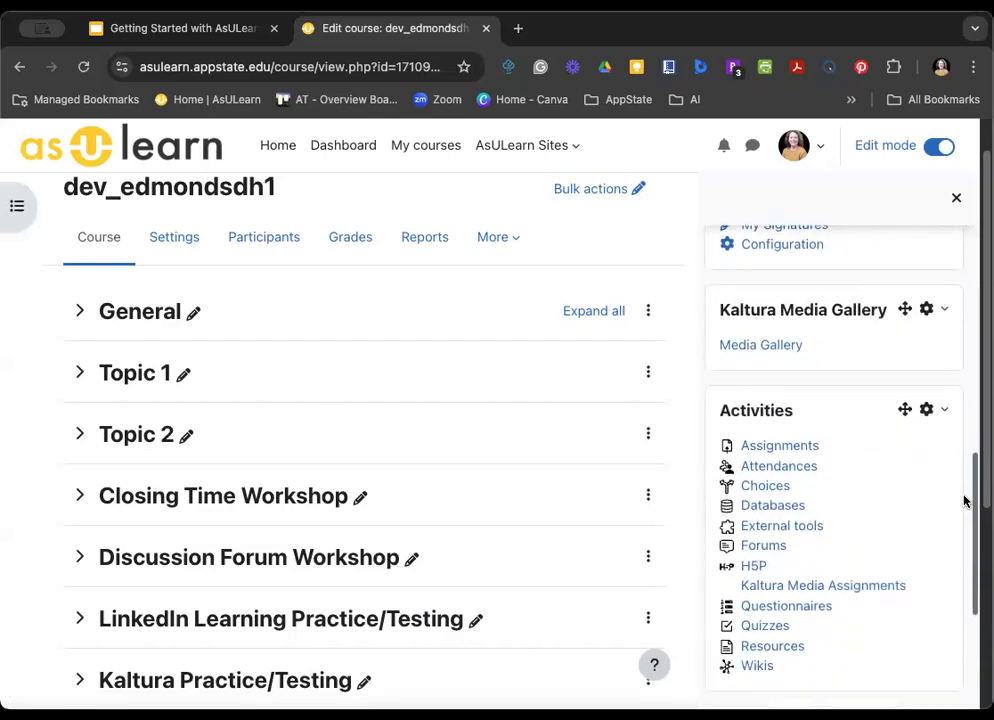
pyautogui.scroll(-1, 962, 510)
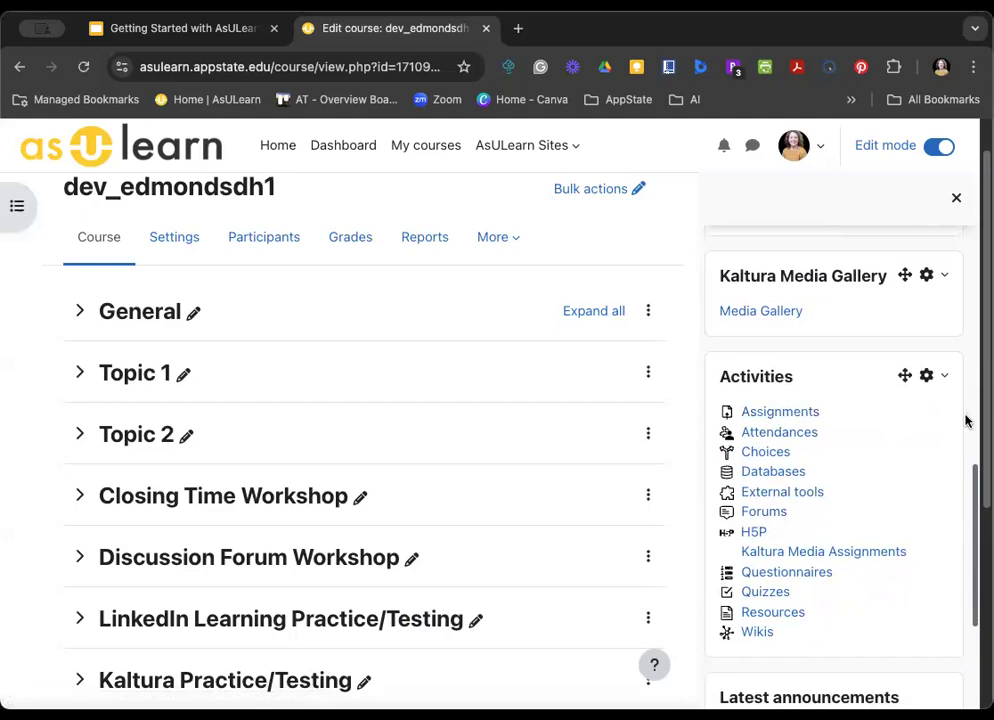
pyautogui.scroll(5, 958, 359)
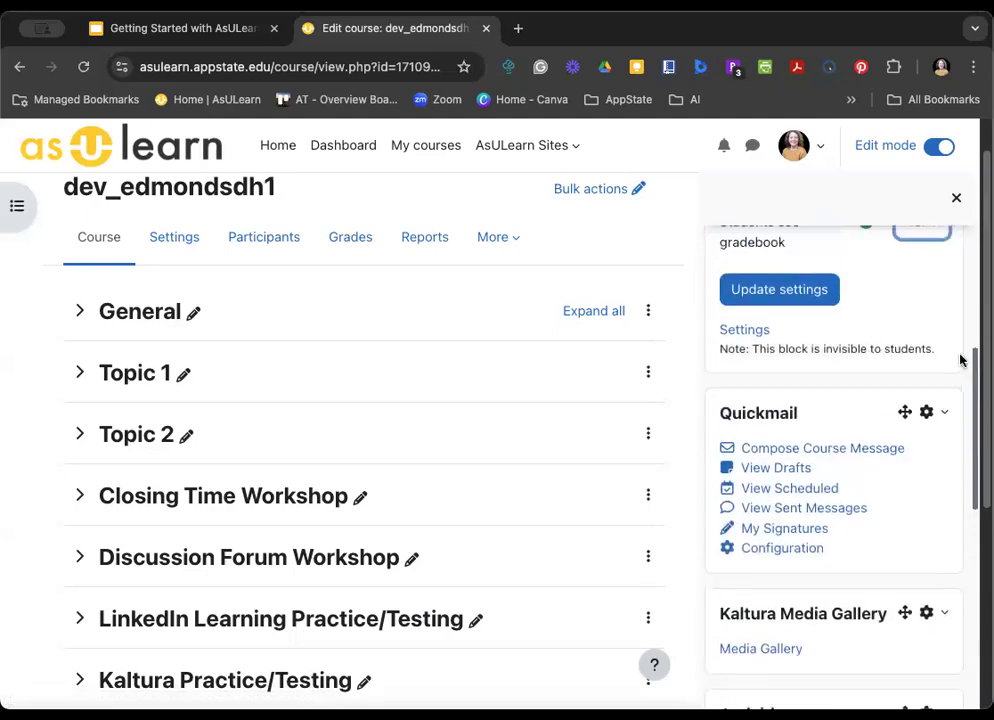
# - Review the list of blocks available to add, look at the Text block form without saving it, and close the block drawer
pyautogui.scroll(2, 955, 268)
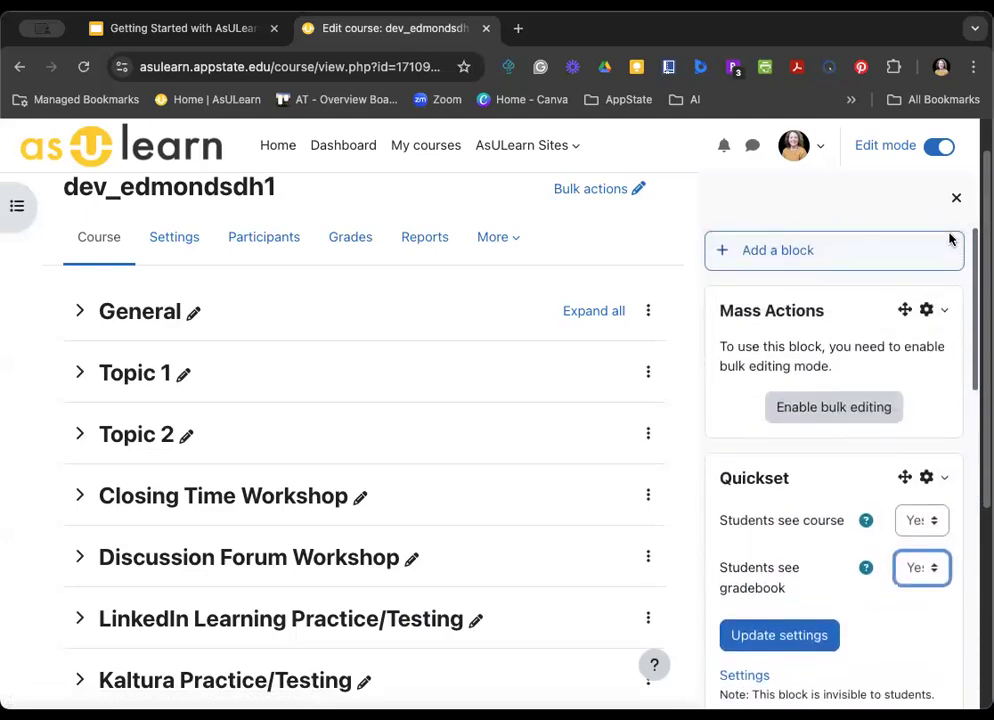
pyautogui.click(789, 252)
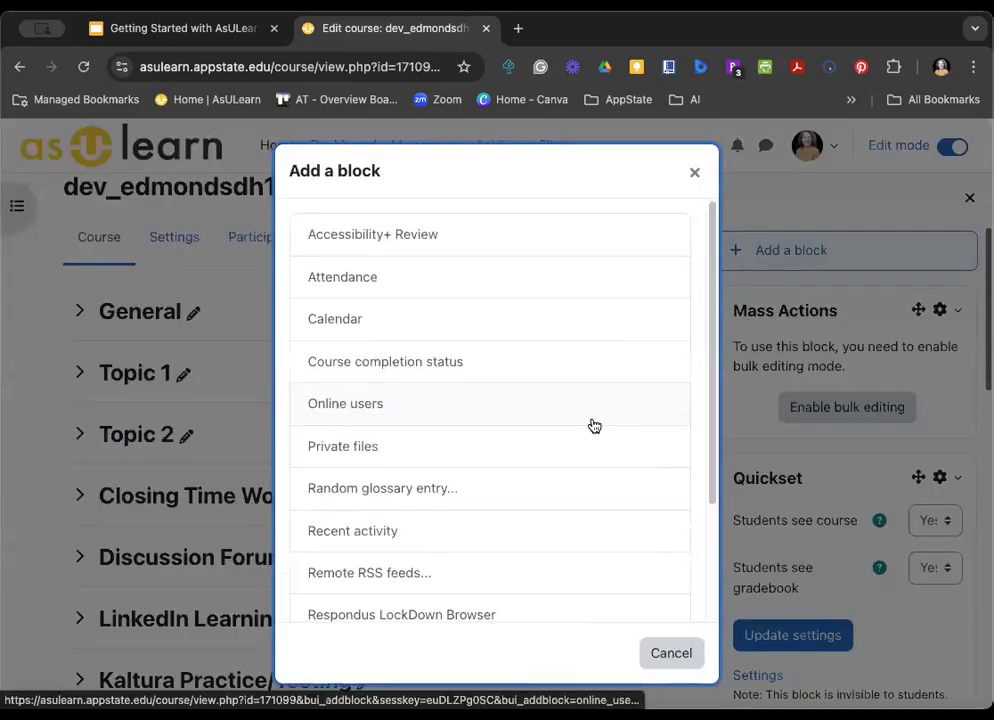
pyautogui.scroll(-3, 593, 426)
pyautogui.click(359, 598)
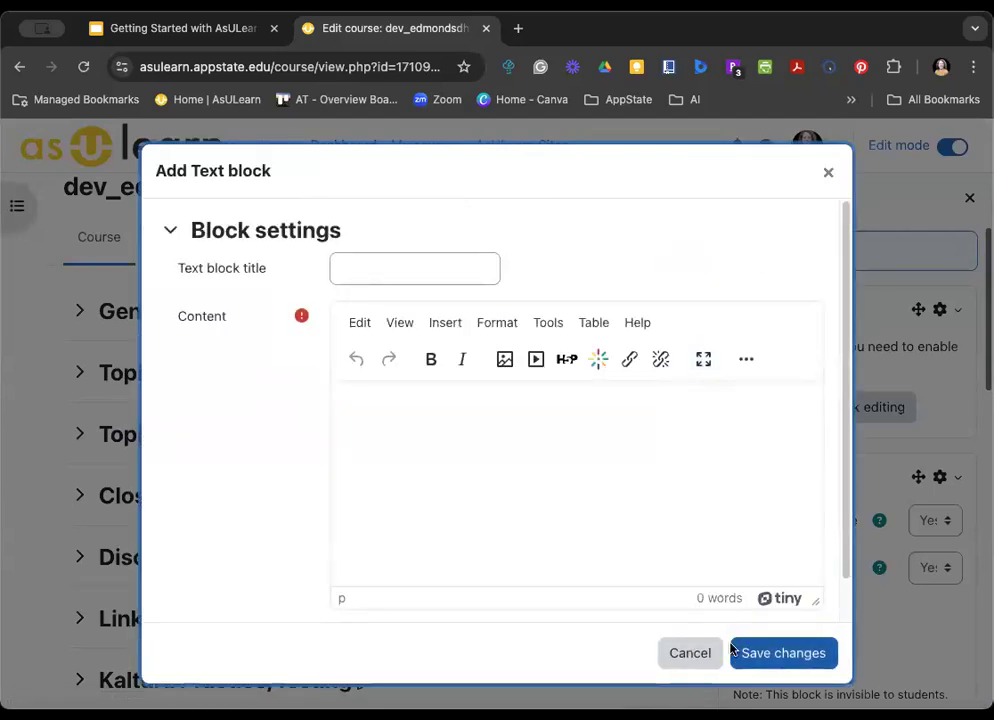
pyautogui.click(705, 655)
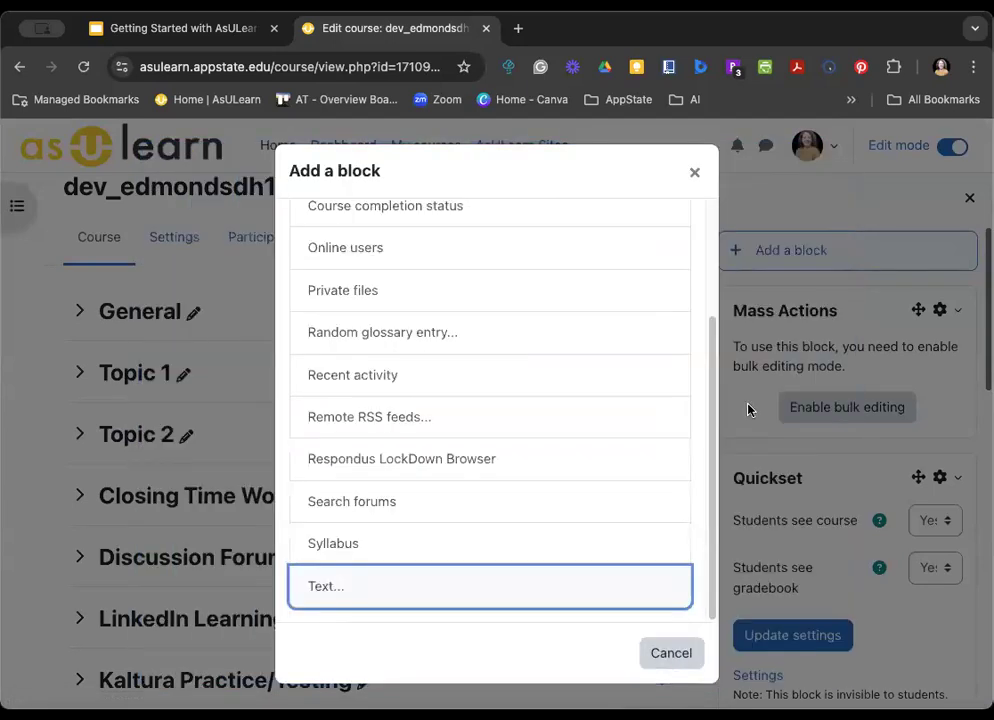
pyautogui.click(689, 641)
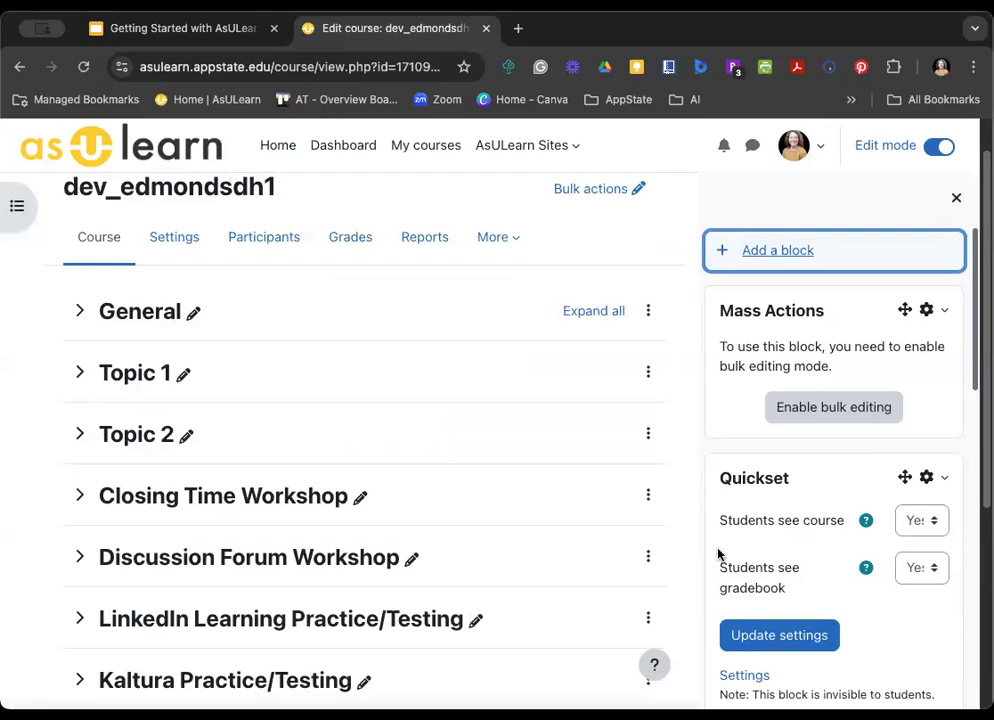
pyautogui.click(954, 201)
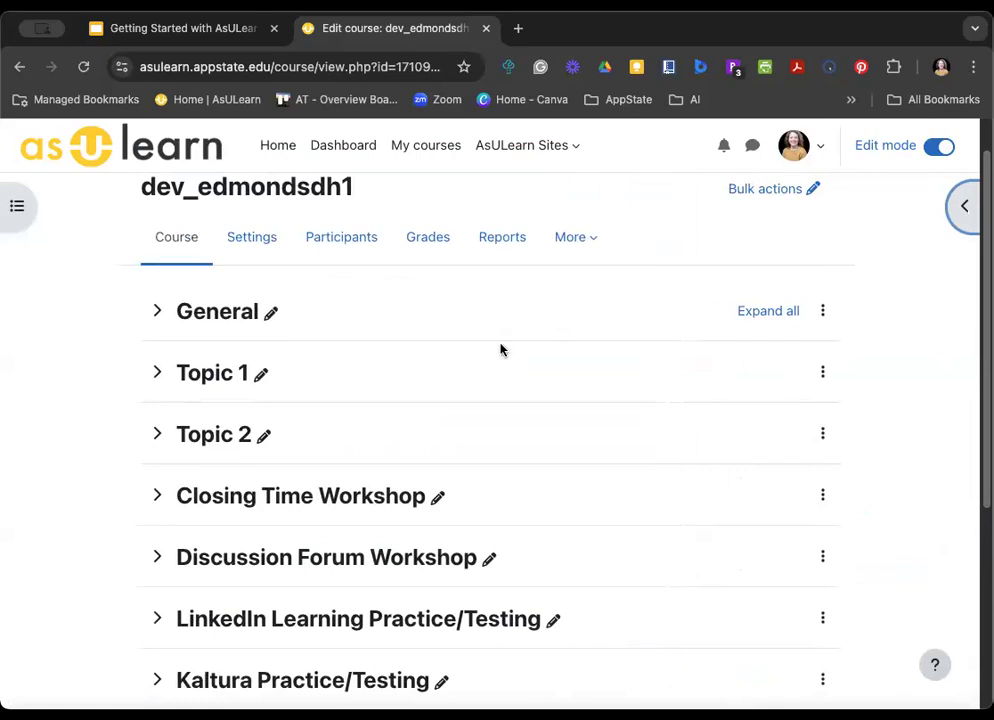
# - Expand the Closing Time Workshop section, review its activities and due dates, and collapse it again
pyautogui.scroll(-1, 489, 344)
pyautogui.scroll(-3, 451, 362)
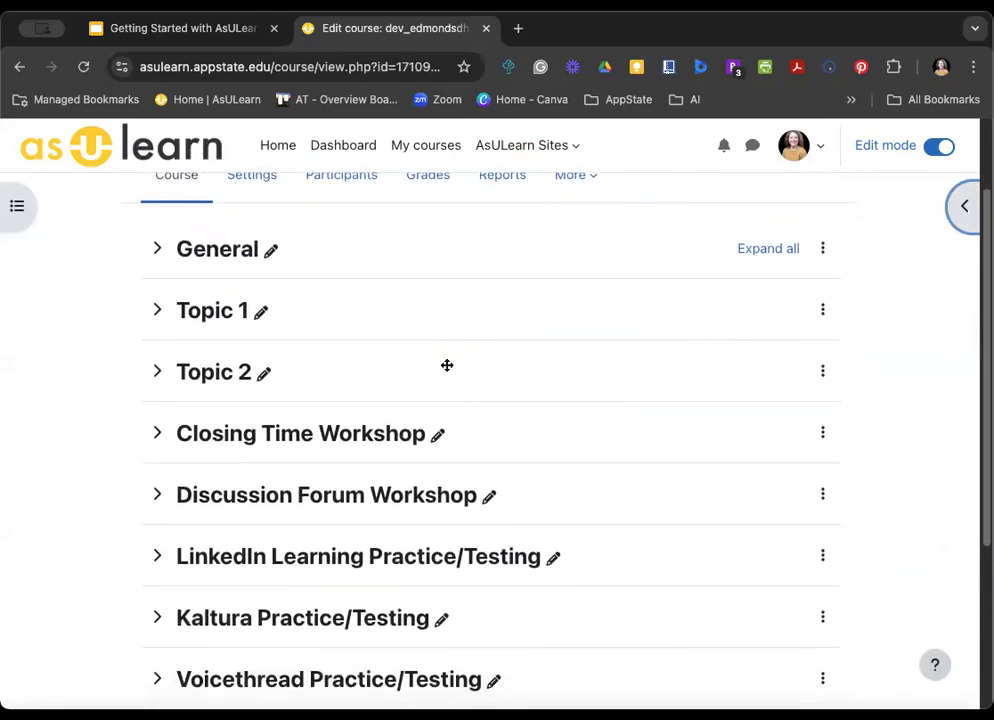
pyautogui.click(158, 432)
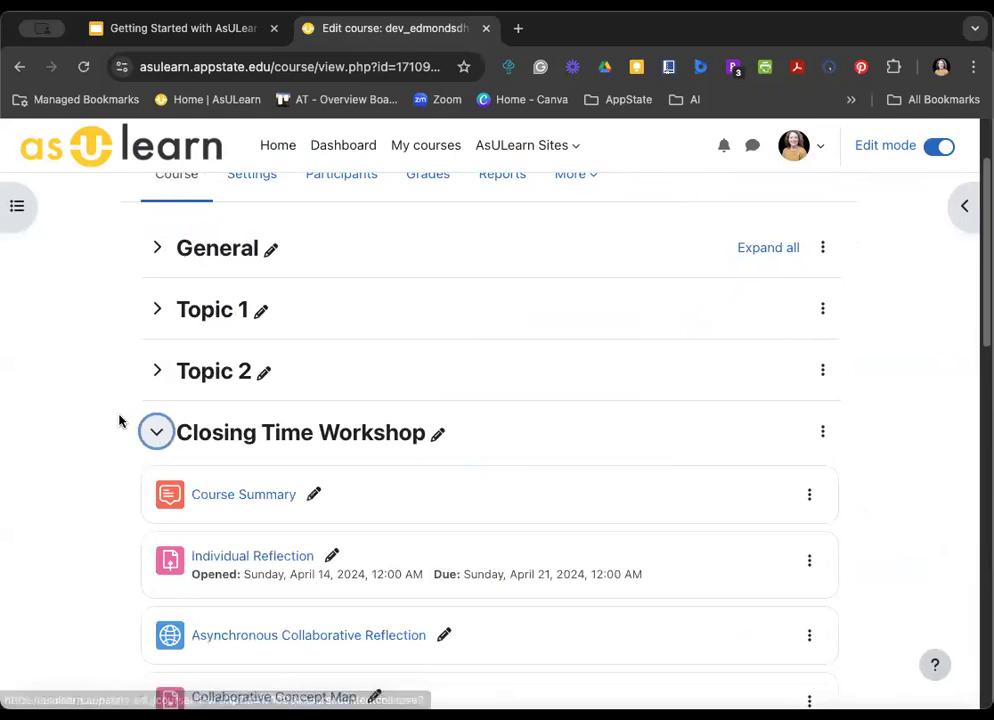
pyautogui.scroll(-3, 125, 418)
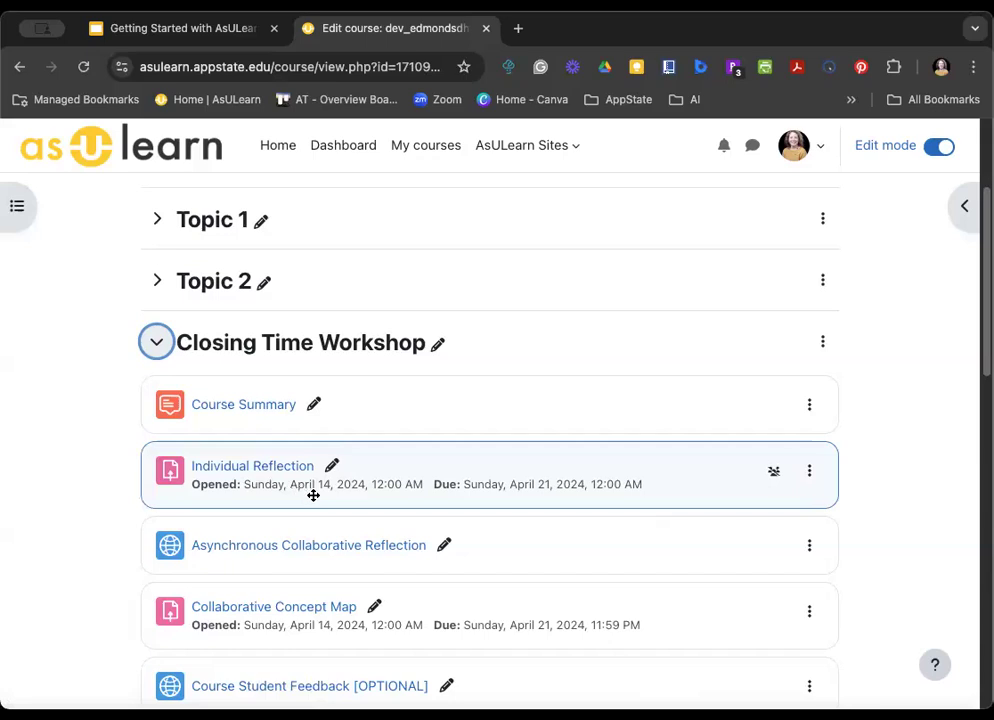
pyautogui.moveTo(545, 508)
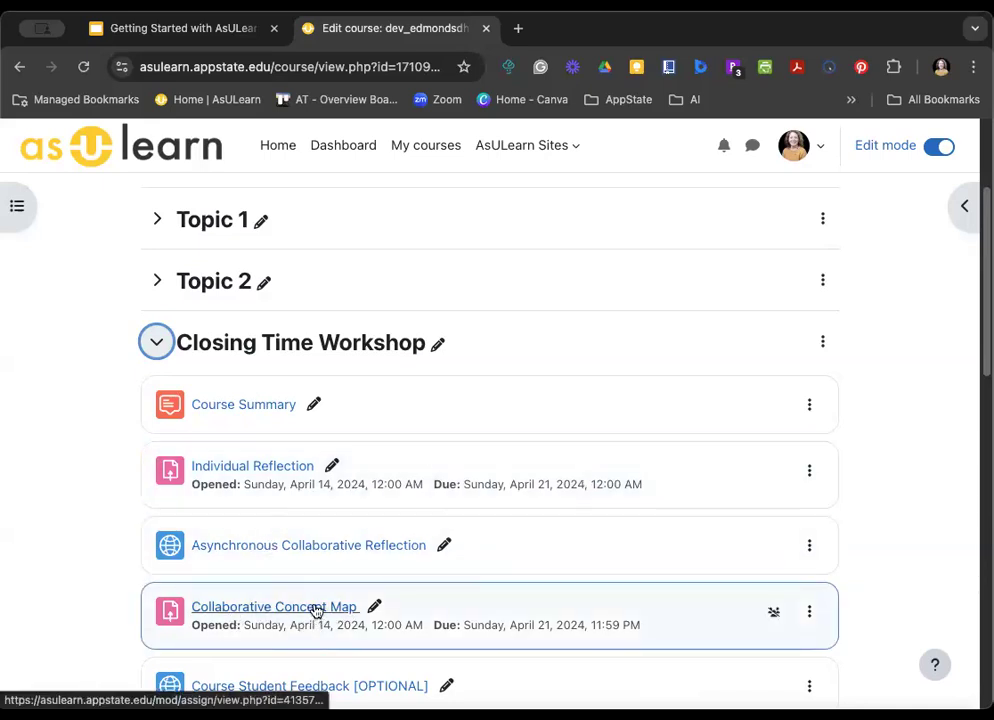
pyautogui.click(158, 352)
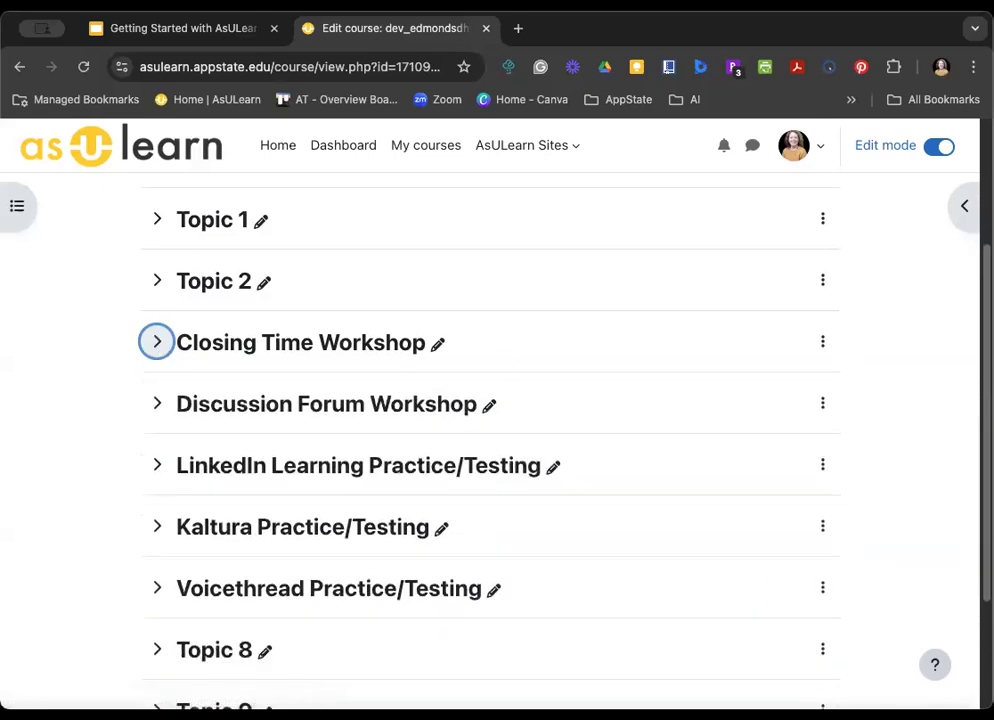
pyautogui.scroll(1, 433, 346)
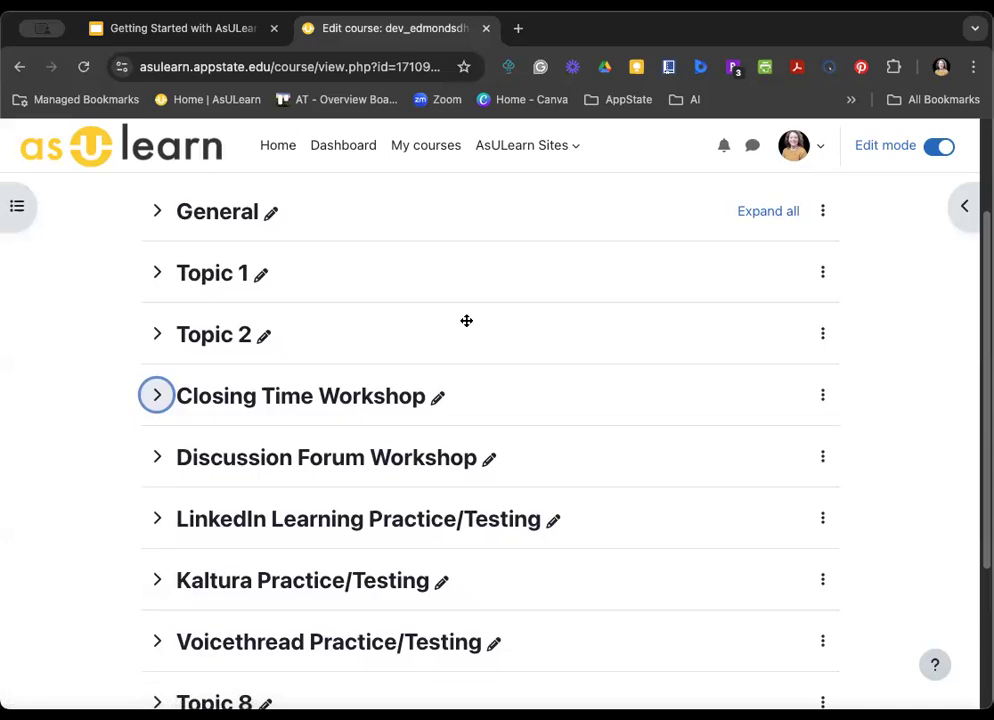
pyautogui.click(262, 277)
pyautogui.write('Welcome')
pyautogui.write('& I')
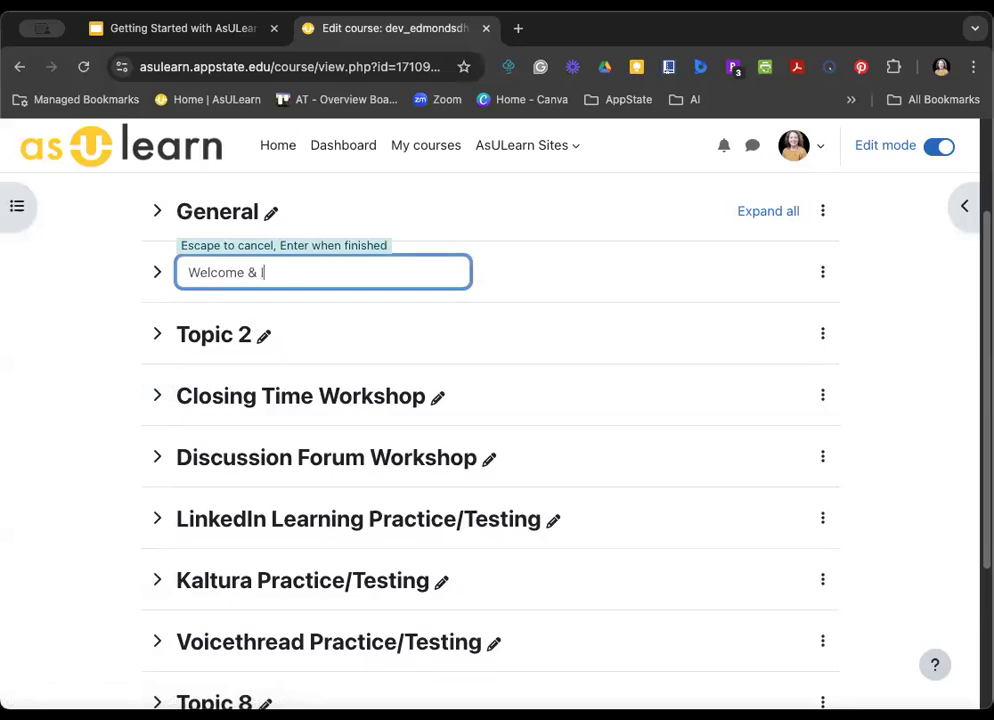
pyautogui.write('ntroduction')
pyautogui.press('BackSpace')
pyautogui.write('n')
pyautogui.press('Escape')
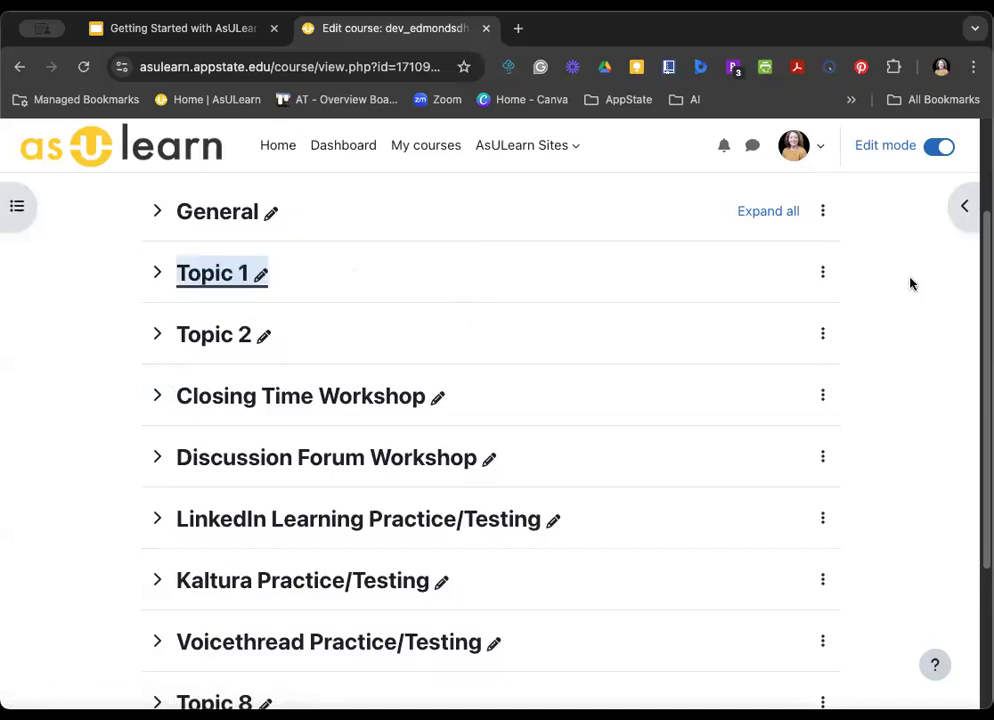
# - Rename the Topic 1 section as "Welcome & Introduction"
pyautogui.click(260, 274)
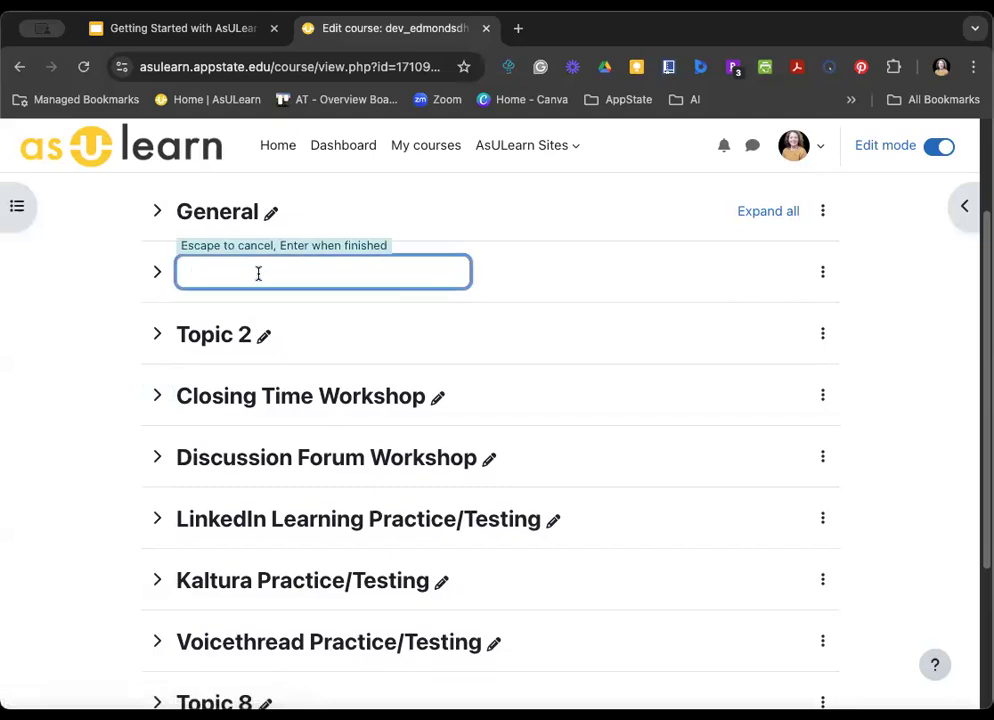
pyautogui.write('Welcome & Introduction')
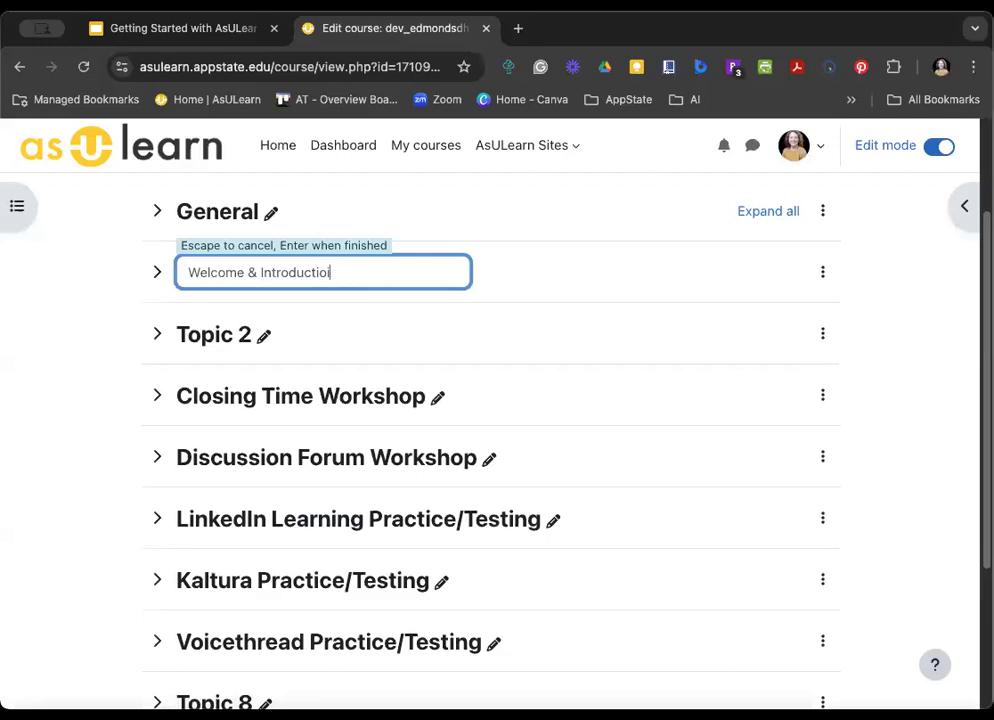
pyautogui.press('Return')
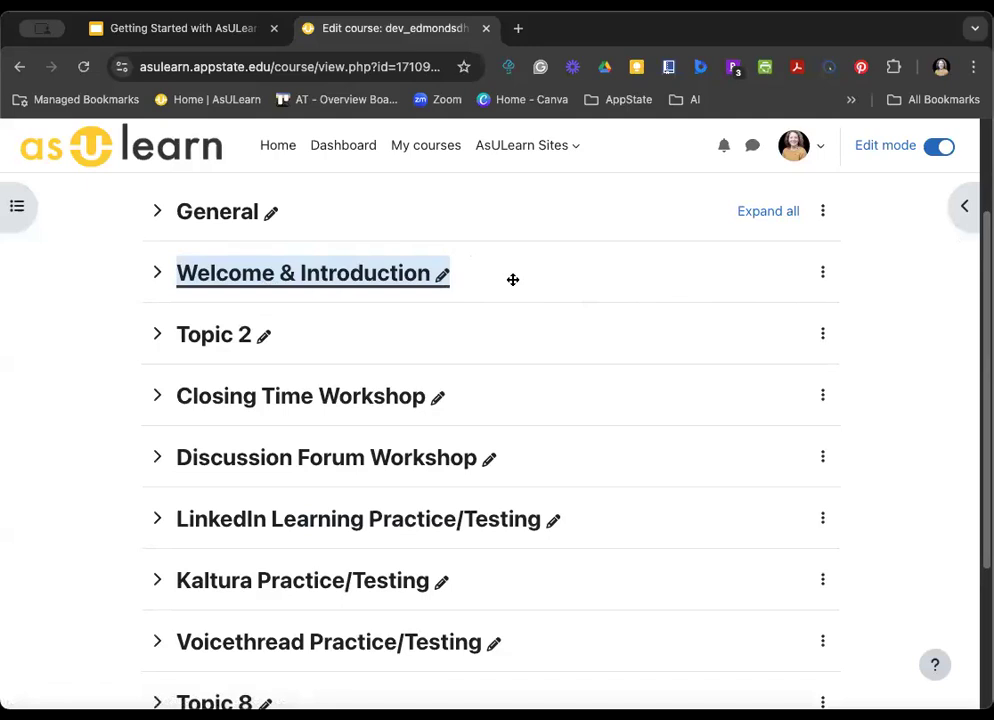
# - Highlight the Welcome & Introduction topic and remove the highlight again
pyautogui.click(823, 274)
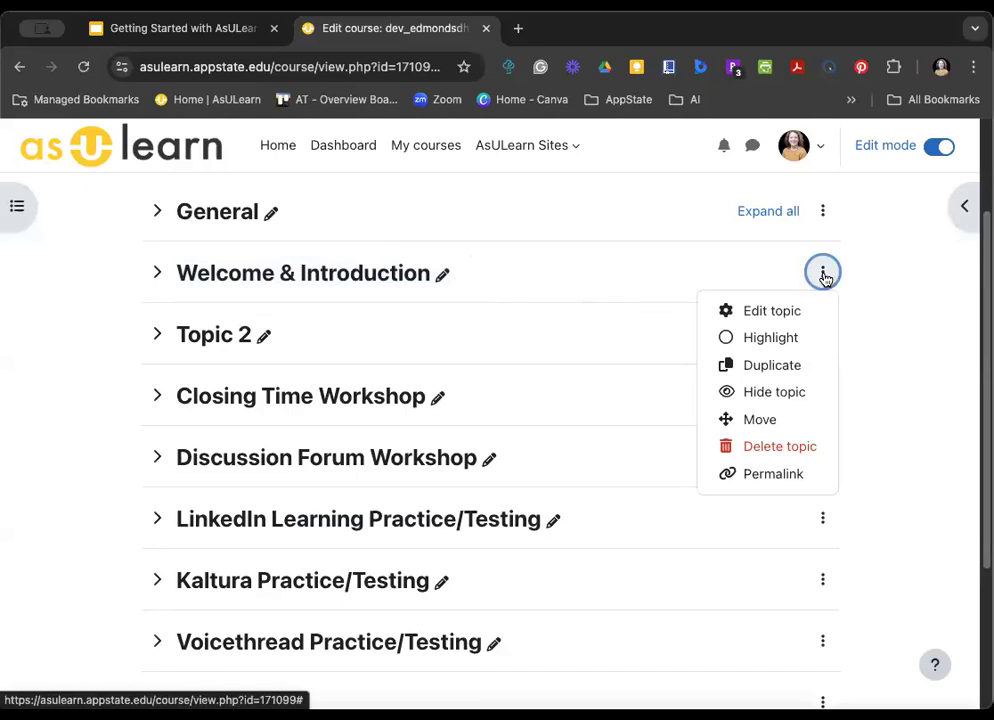
pyautogui.click(776, 338)
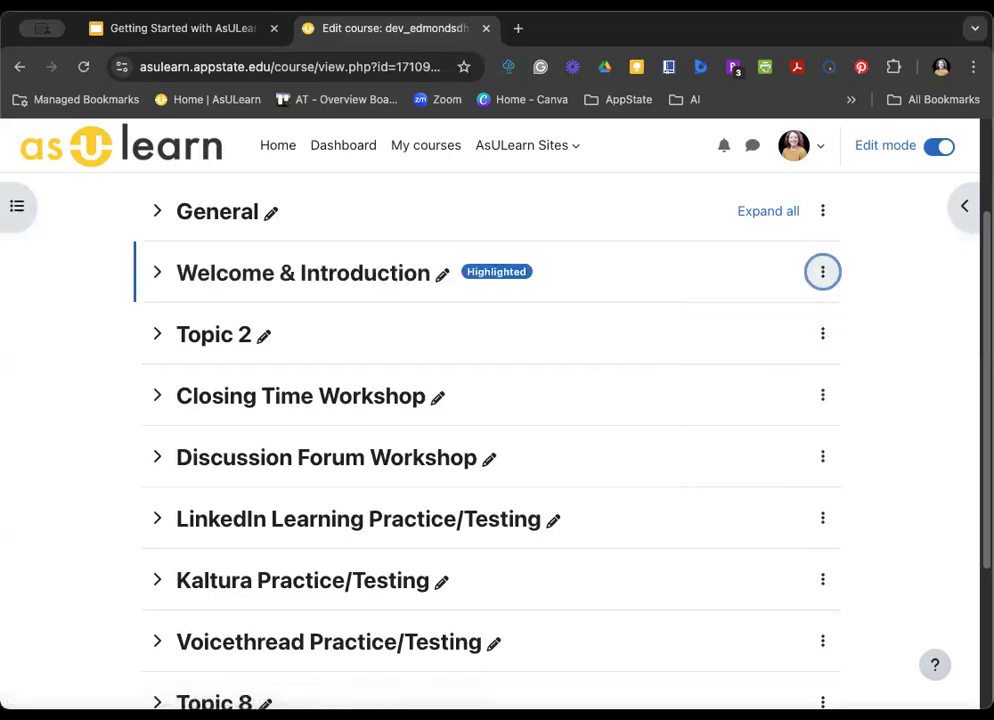
pyautogui.scroll(-1, 929, 341)
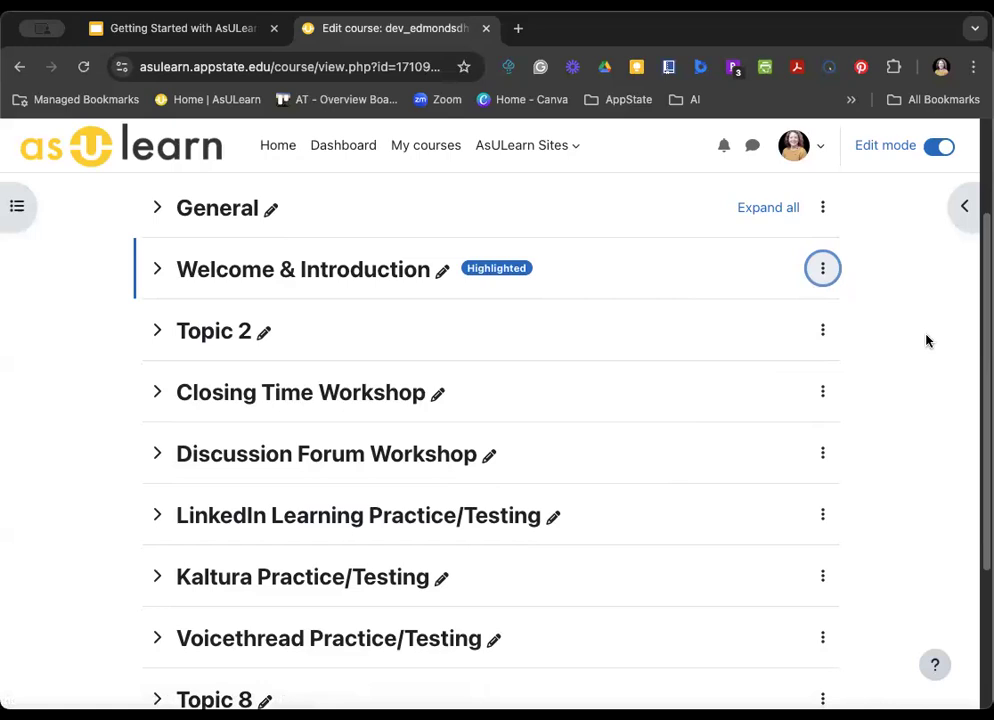
pyautogui.click(820, 270)
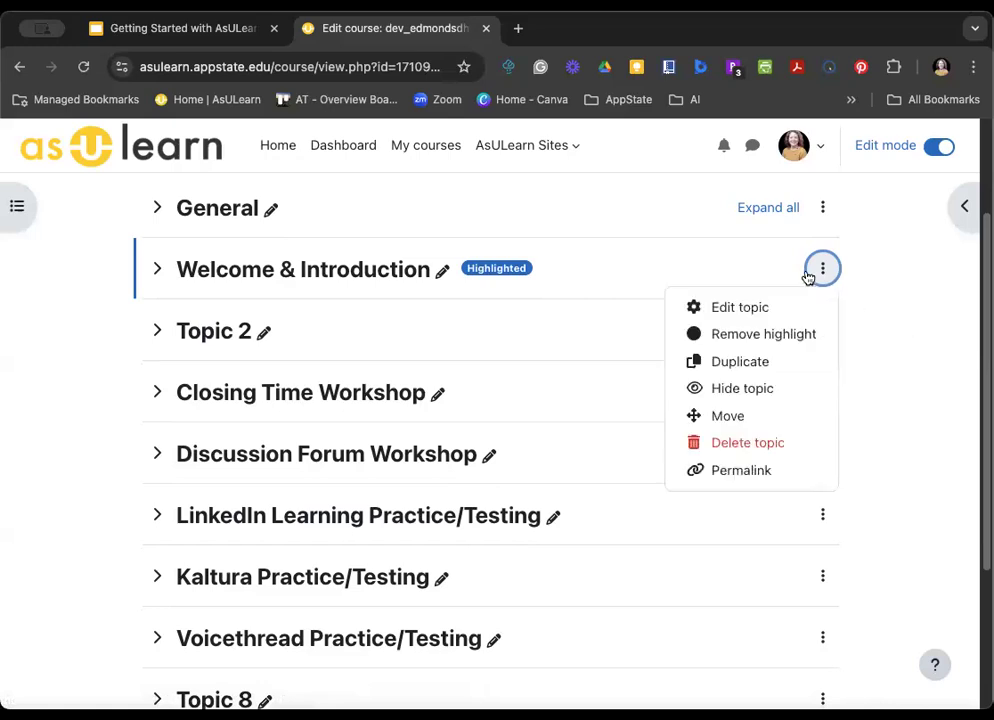
pyautogui.click(781, 343)
# - Highlight Topic 2 and remove its highlight again
pyautogui.click(822, 331)
pyautogui.click(792, 397)
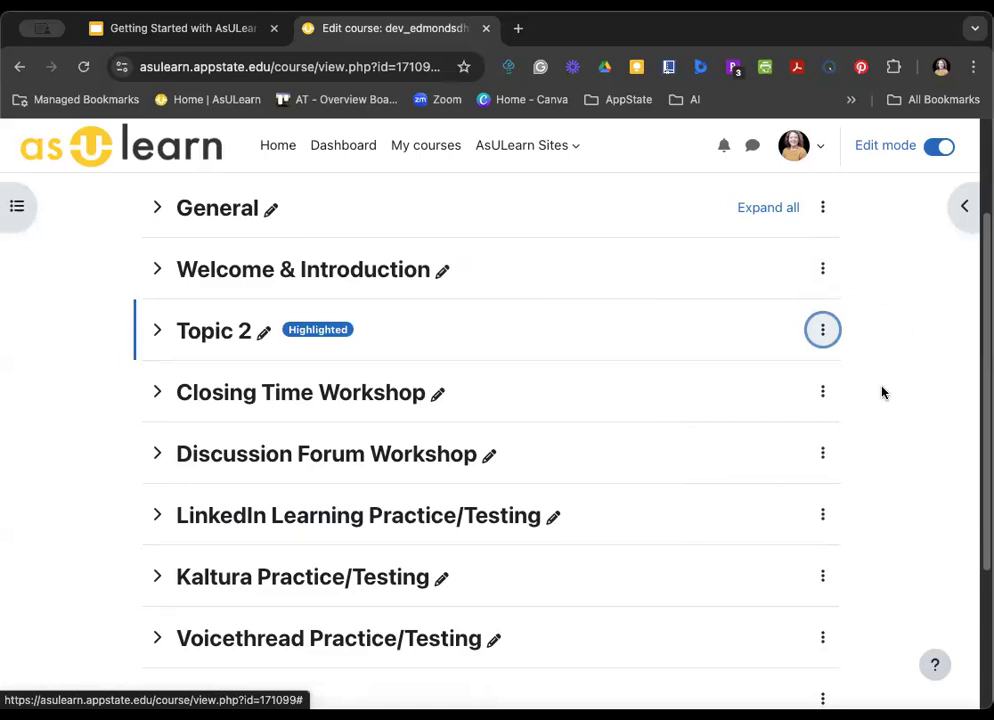
pyautogui.click(823, 332)
pyautogui.click(805, 395)
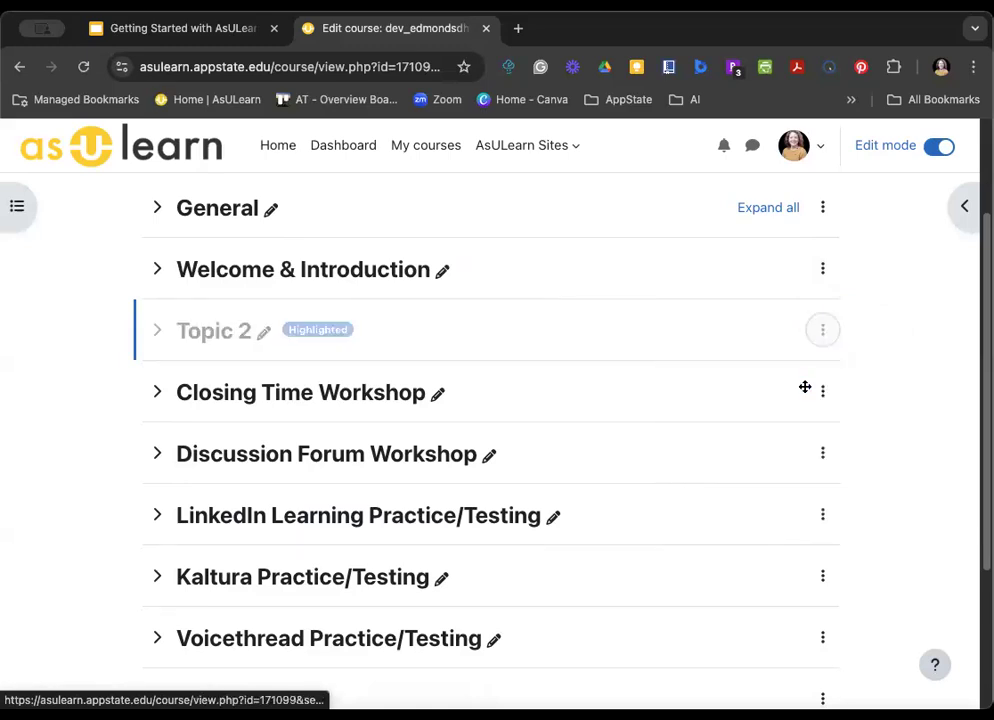
# - Hide the Welcome & Introduction topic from students and show it again
pyautogui.click(822, 272)
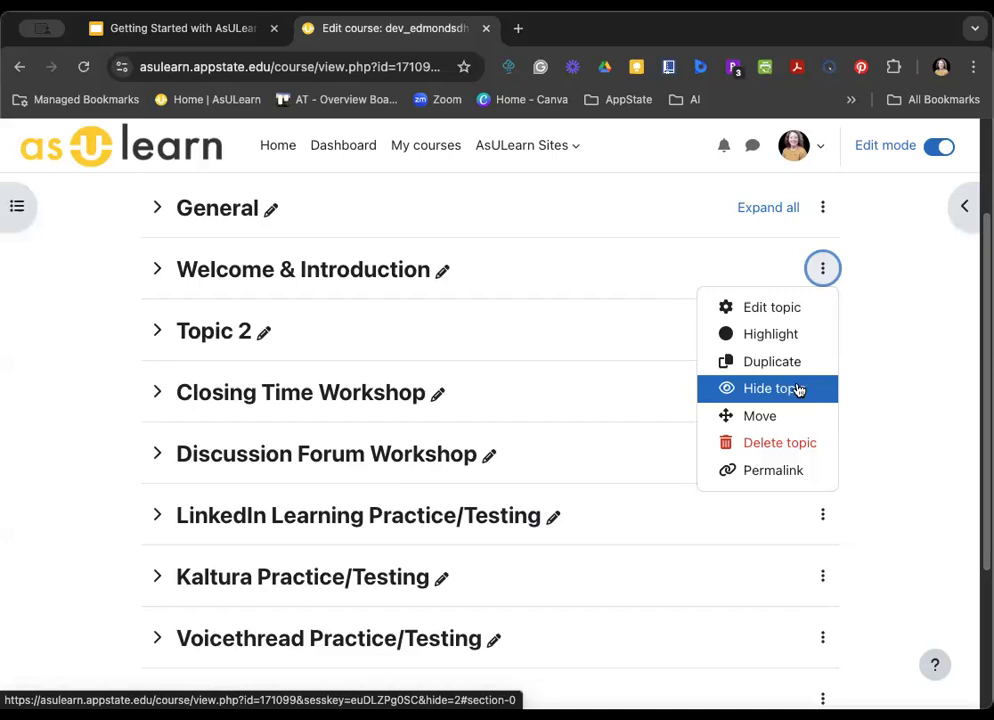
pyautogui.click(798, 389)
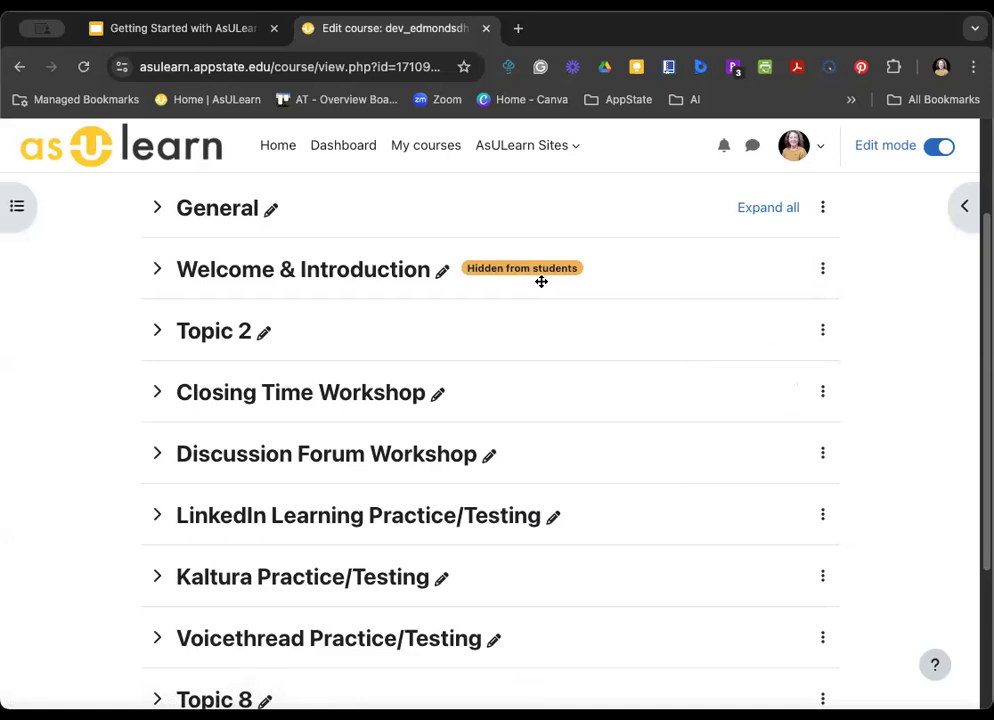
pyautogui.click(822, 268)
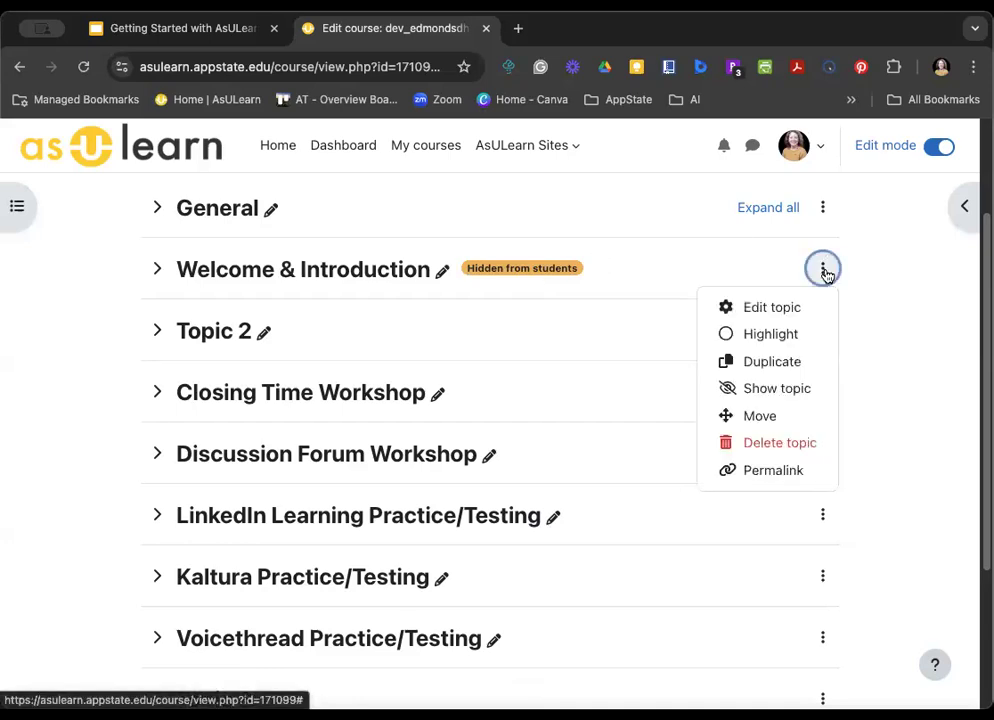
pyautogui.click(779, 388)
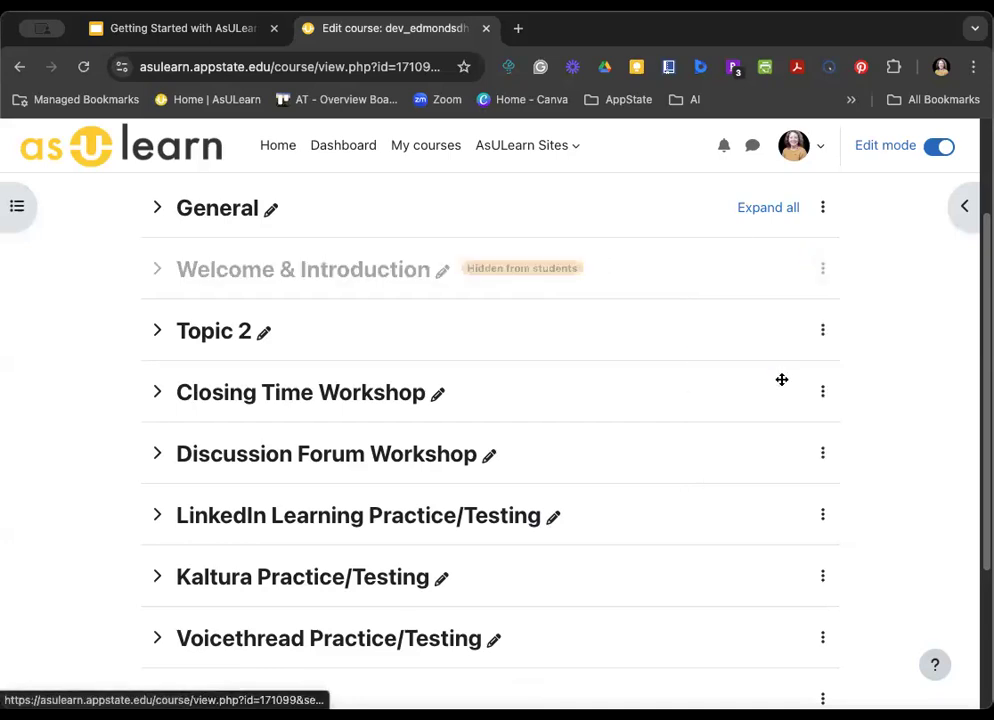
# - Check the Move and Permalink options for the Welcome & Introduction topic, leaving the topic in its place
pyautogui.click(824, 270)
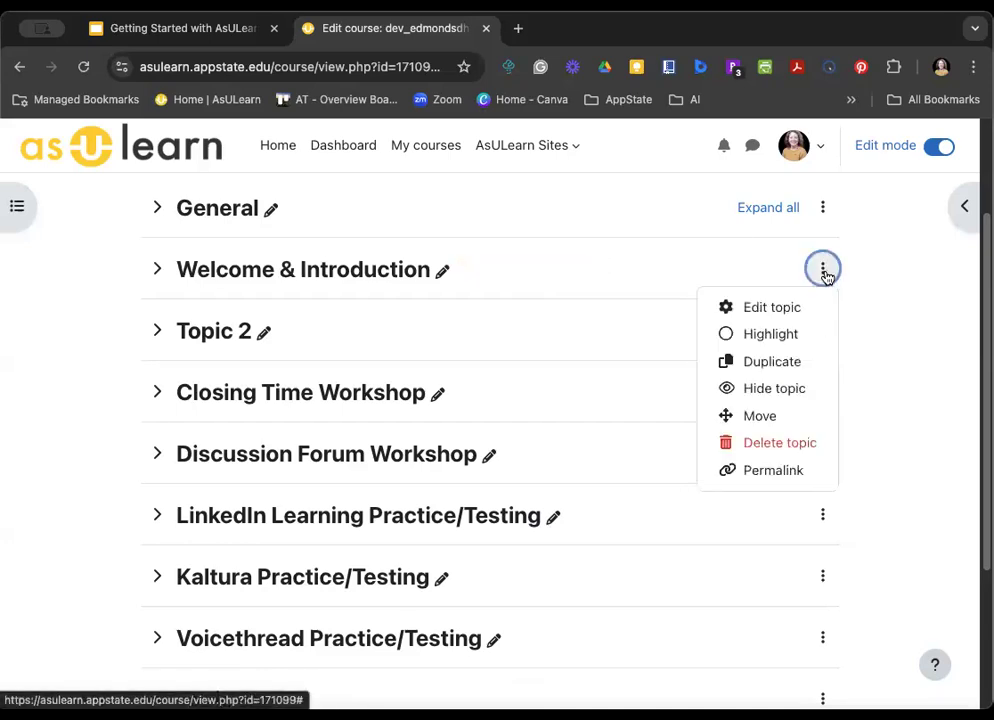
pyautogui.click(766, 417)
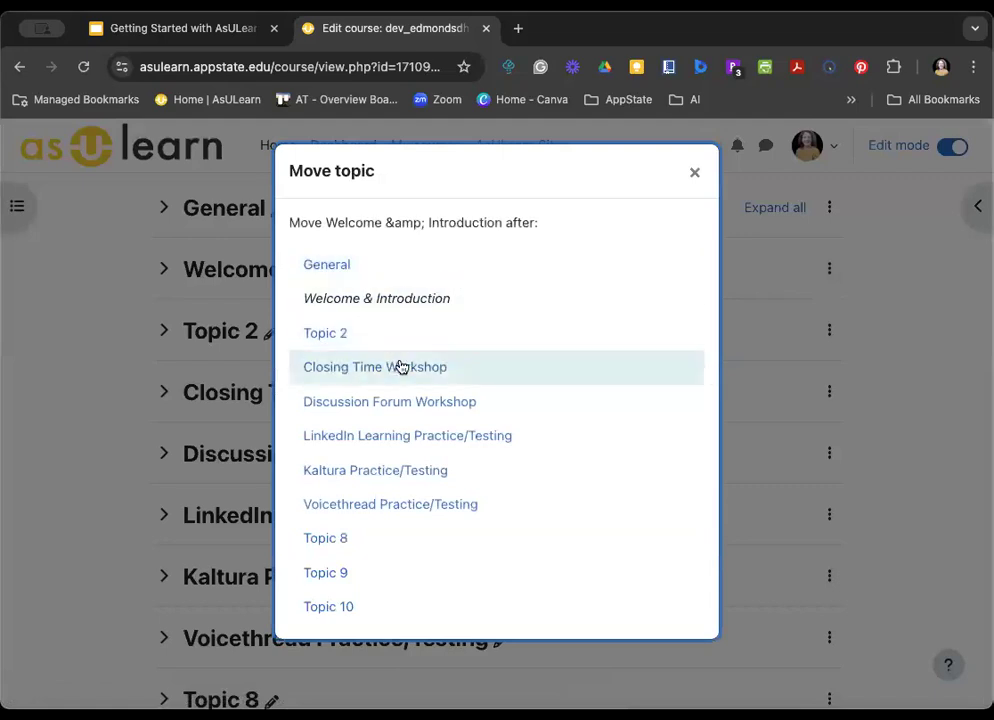
pyautogui.click(695, 175)
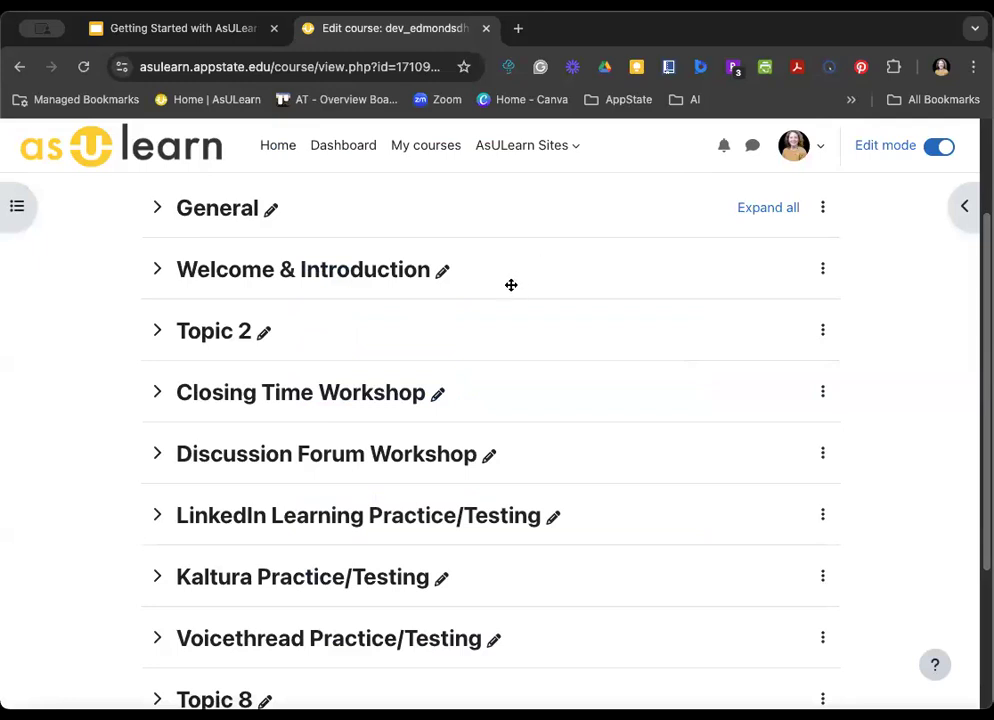
pyautogui.moveTo(519, 280); pyautogui.dragTo(540, 275)
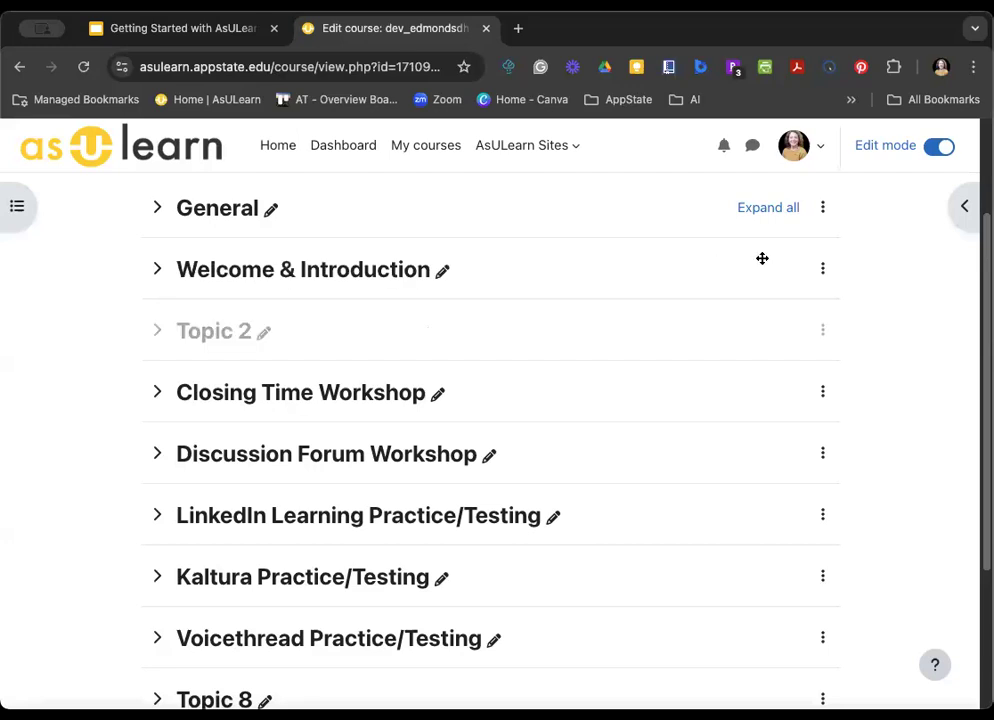
pyautogui.click(822, 268)
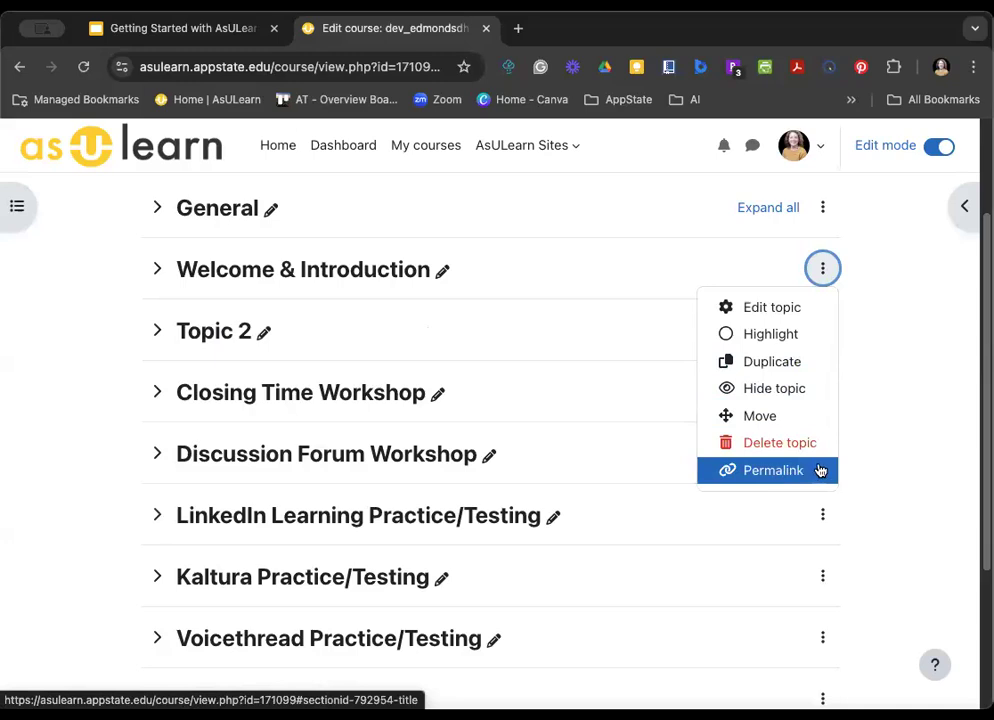
pyautogui.click(903, 393)
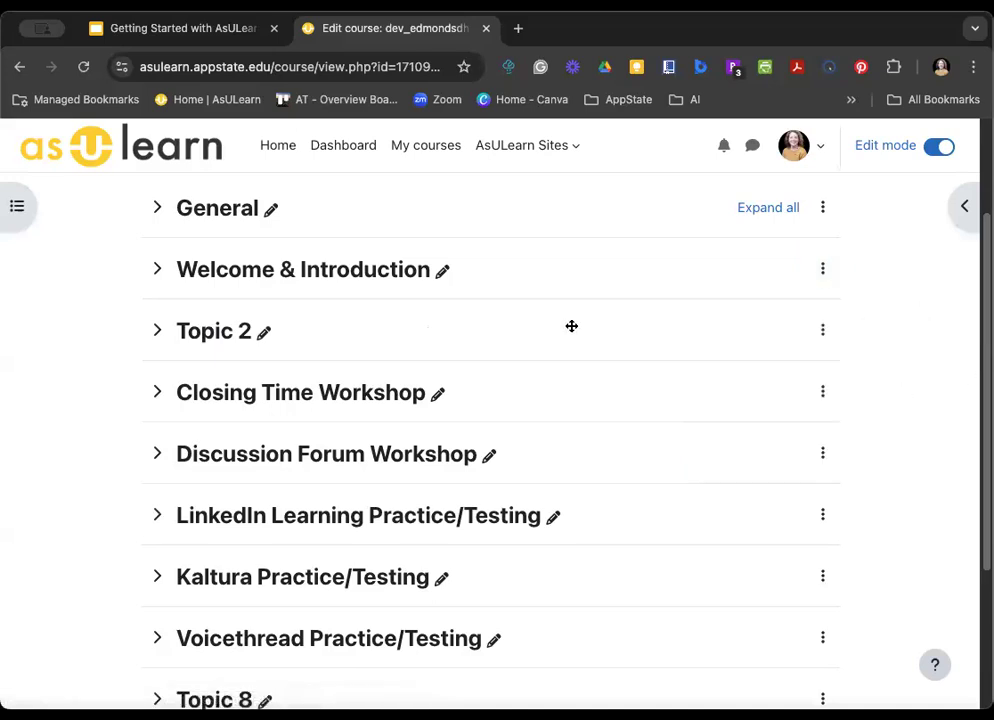
# - Expand the Welcome & Introduction topic and review its activity chooser's starred and complete item lists and the Assignment description
pyautogui.click(155, 271)
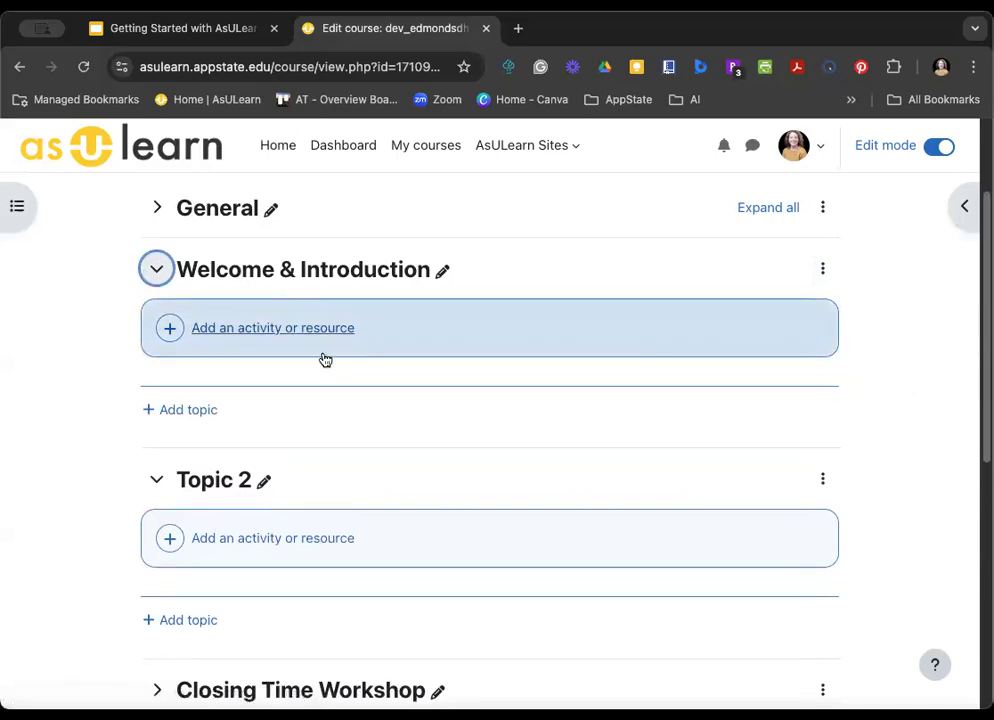
pyautogui.click(277, 337)
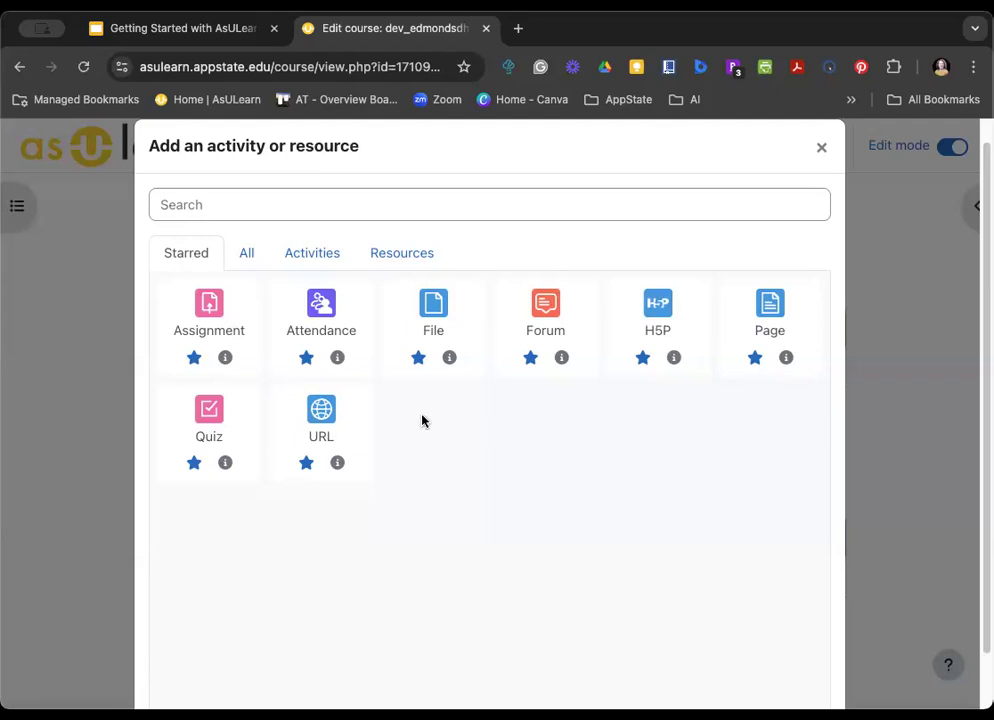
pyautogui.click(255, 258)
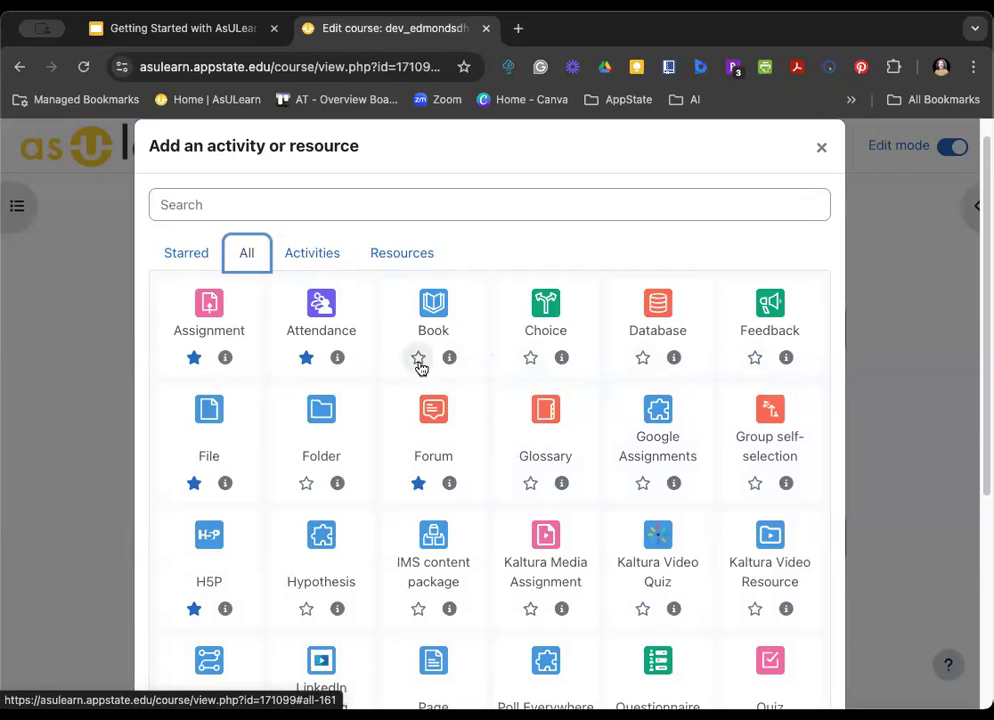
pyautogui.click(203, 270)
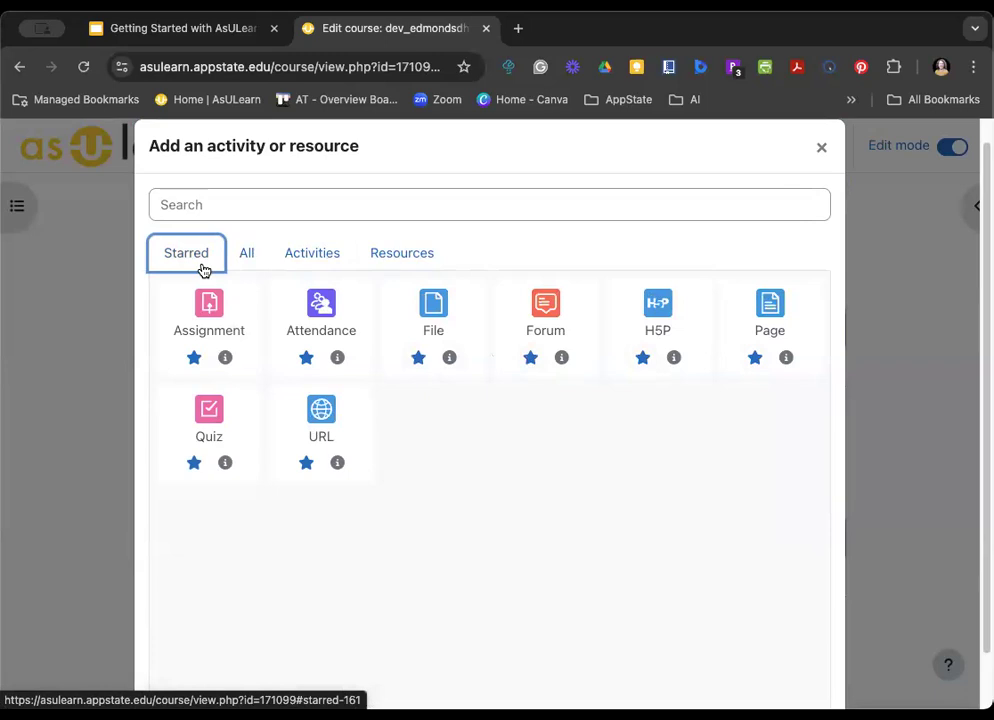
pyautogui.click(225, 358)
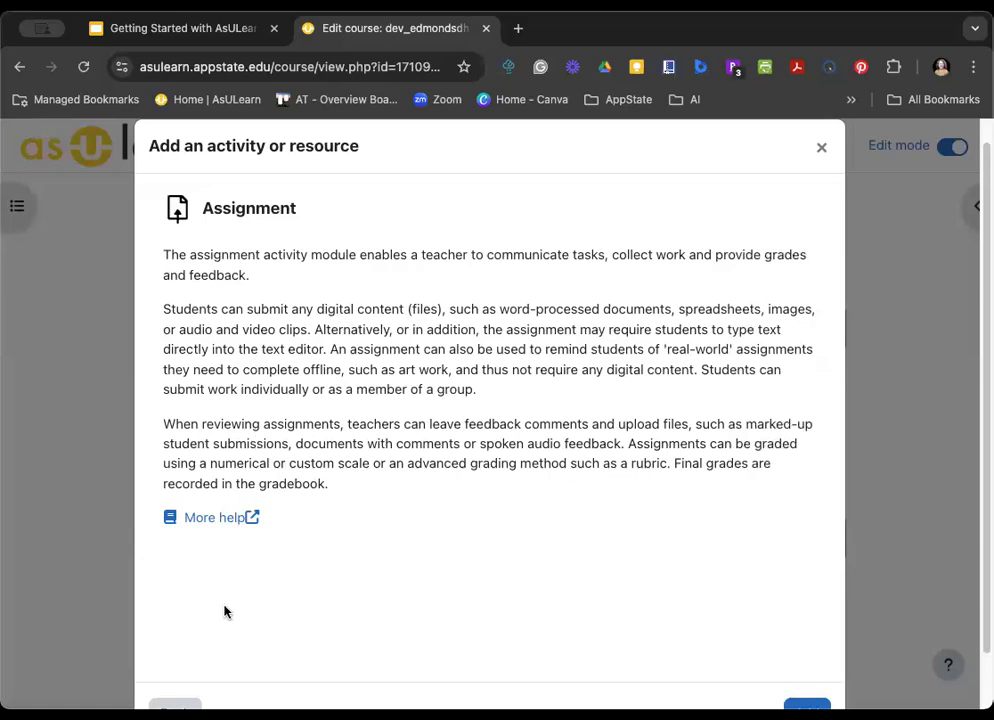
pyautogui.click(175, 710)
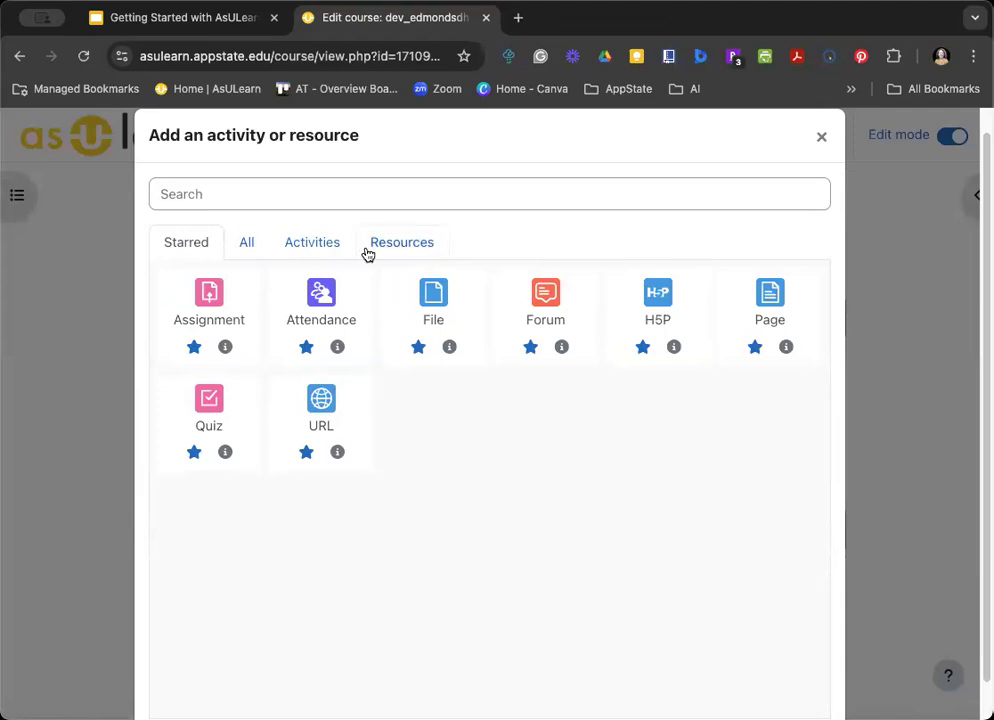
# - Browse the available resource types and start a new File resource in the Welcome & Introduction topic
pyautogui.click(402, 244)
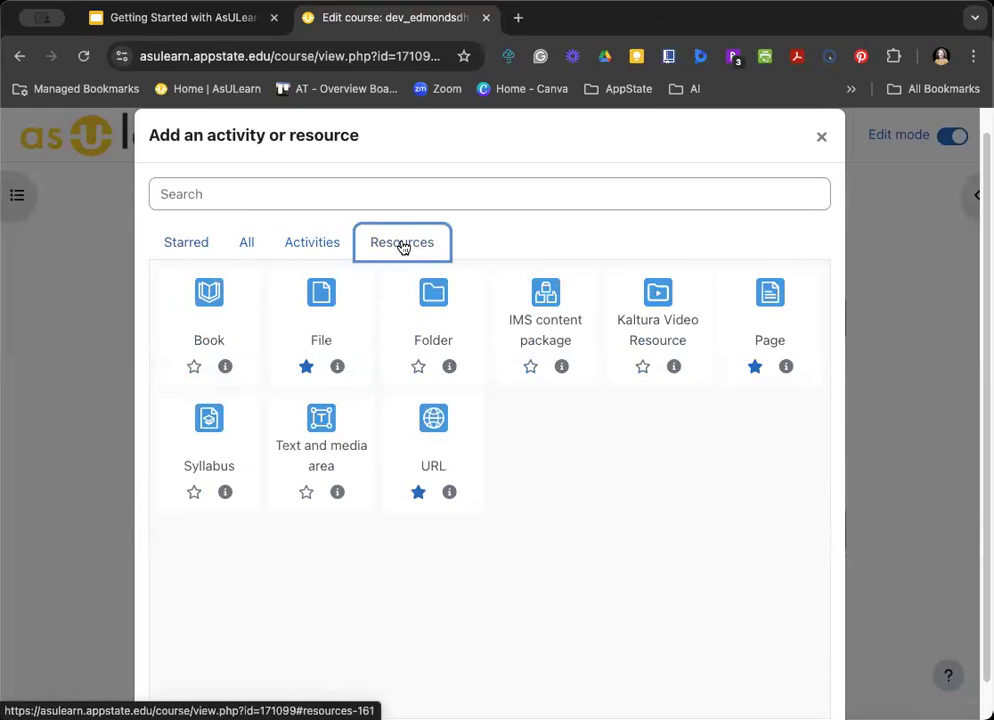
pyautogui.click(313, 317)
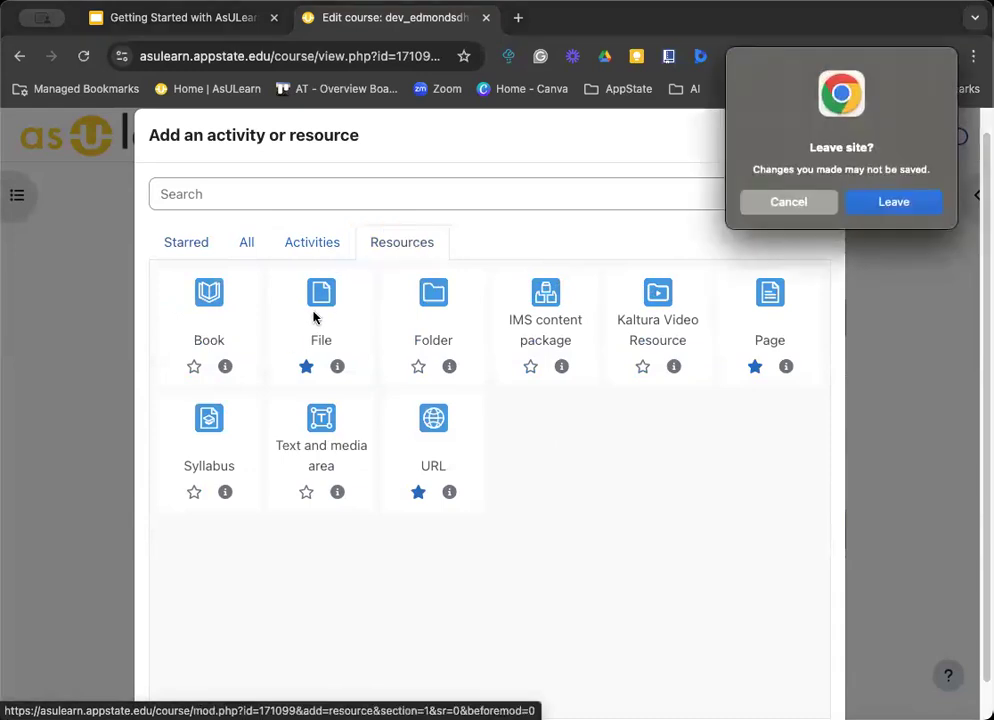
pyautogui.click(826, 201)
pyautogui.click(178, 243)
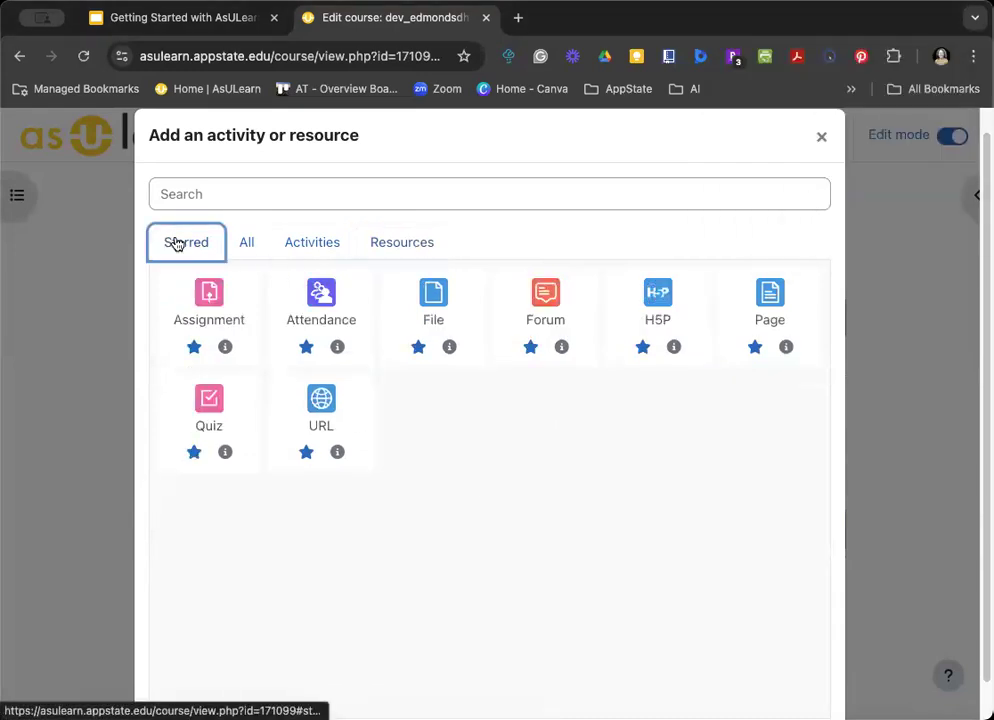
pyautogui.click(416, 320)
pyautogui.click(866, 202)
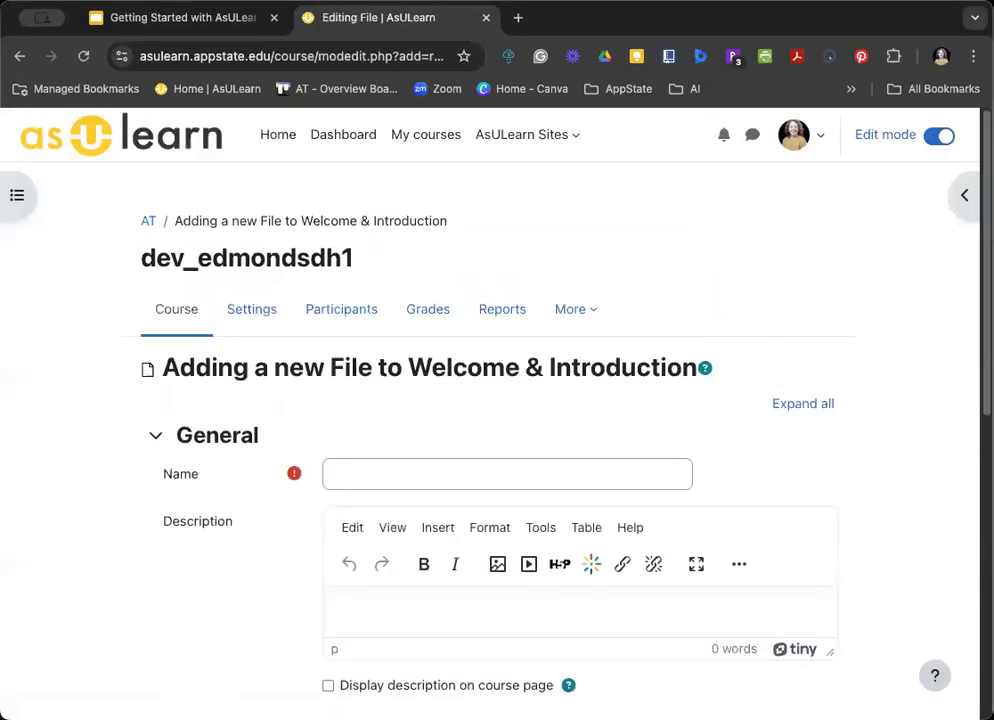
# - Name the file resource "Skills in demand" and enter the description "Review these skills from LinkedIn Learning."
pyautogui.scroll(-1, 820, 355)
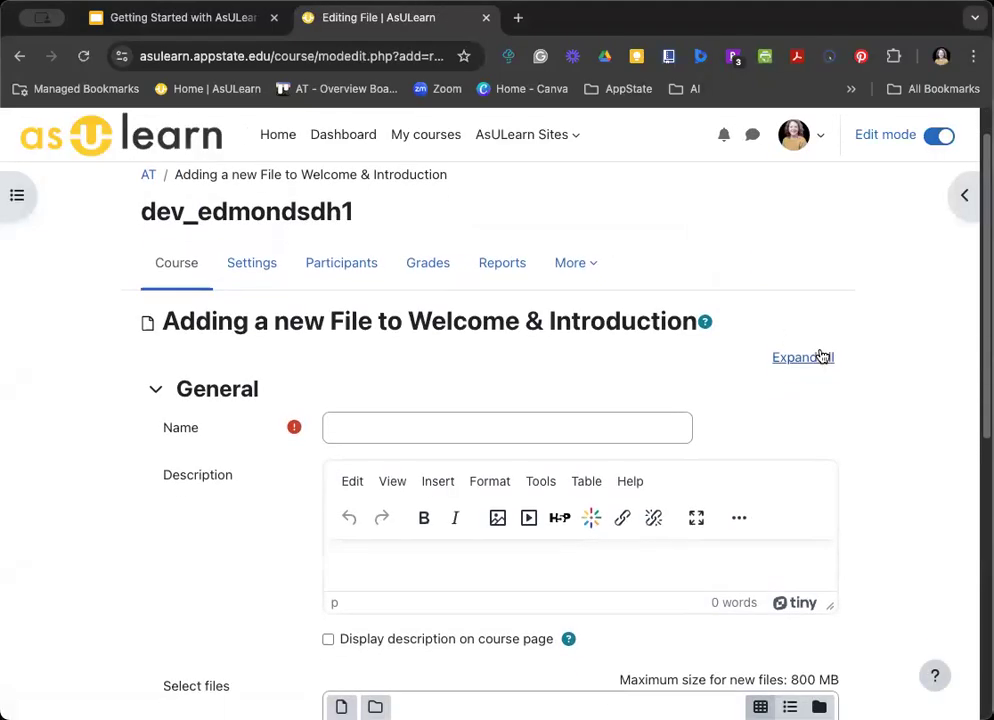
pyautogui.scroll(-2, 835, 355)
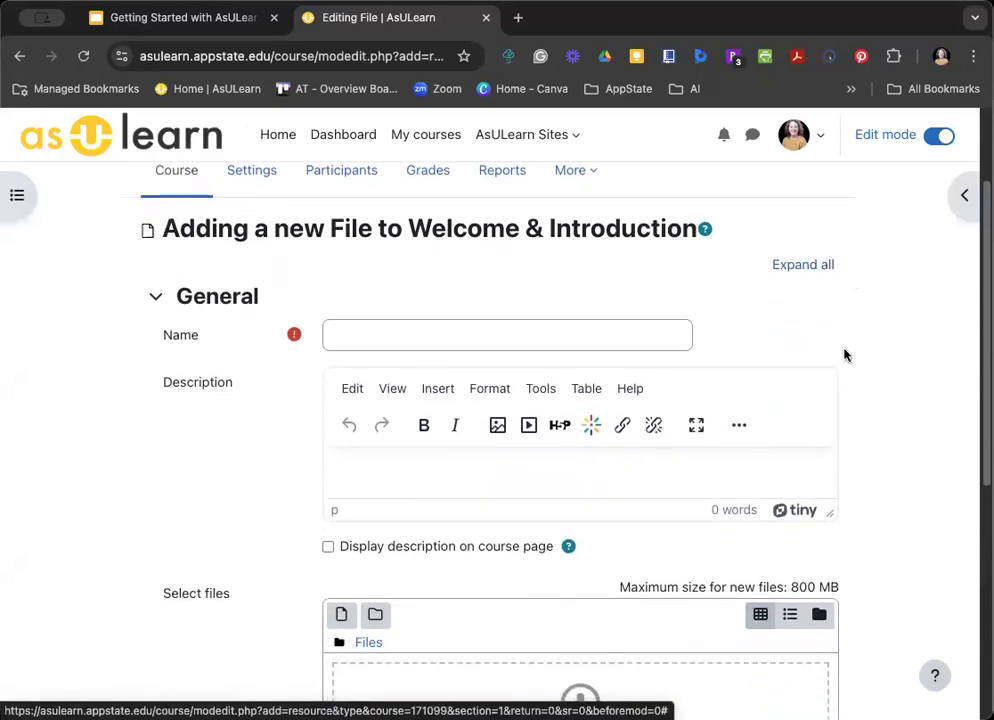
pyautogui.click(596, 337)
pyautogui.write('Skills in demand')
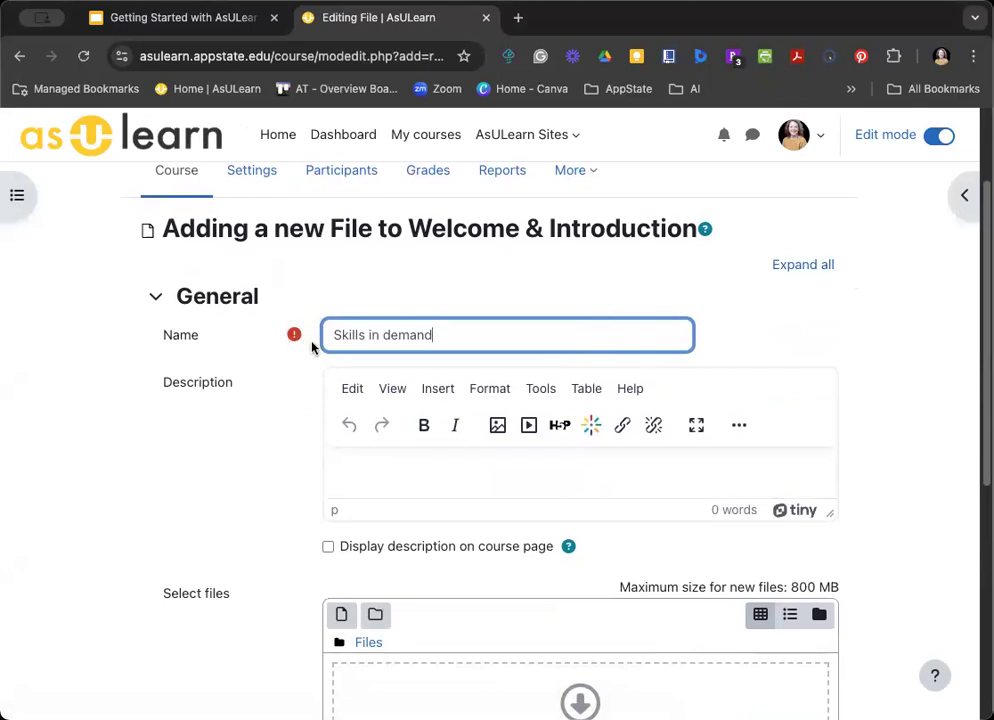
pyautogui.scroll(-2, 305, 355)
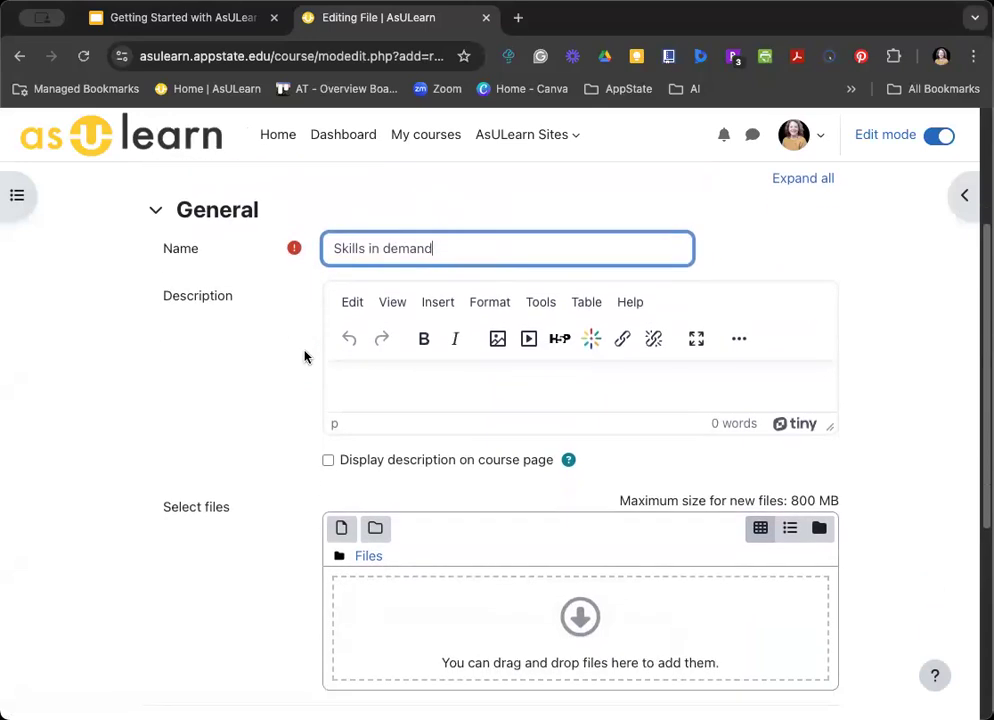
pyautogui.click(367, 388)
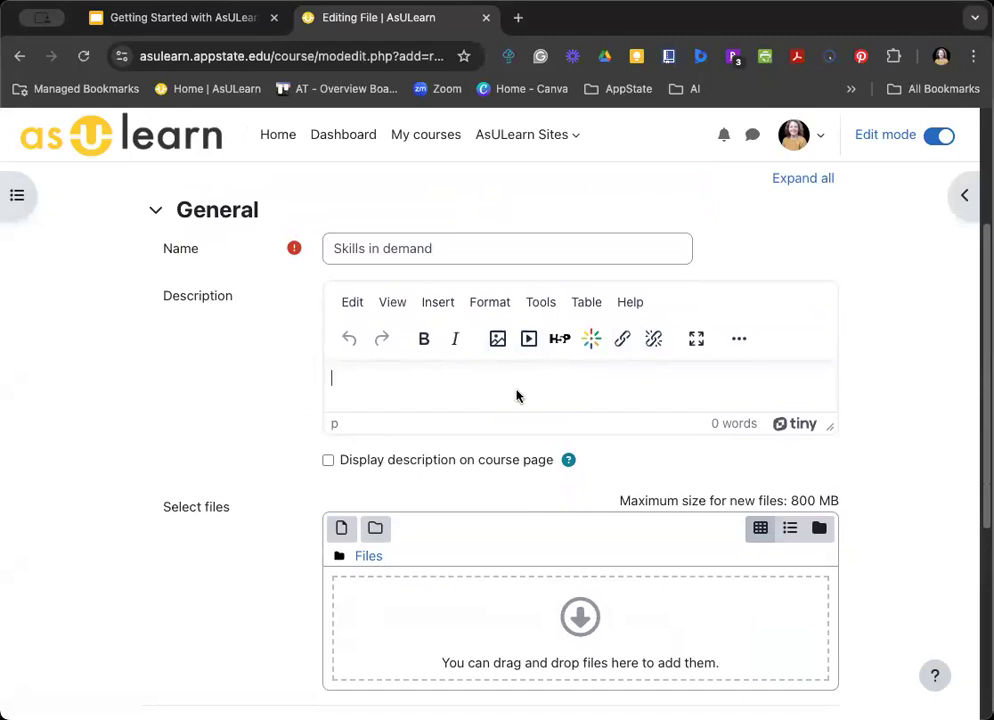
pyautogui.write('Review these ski')
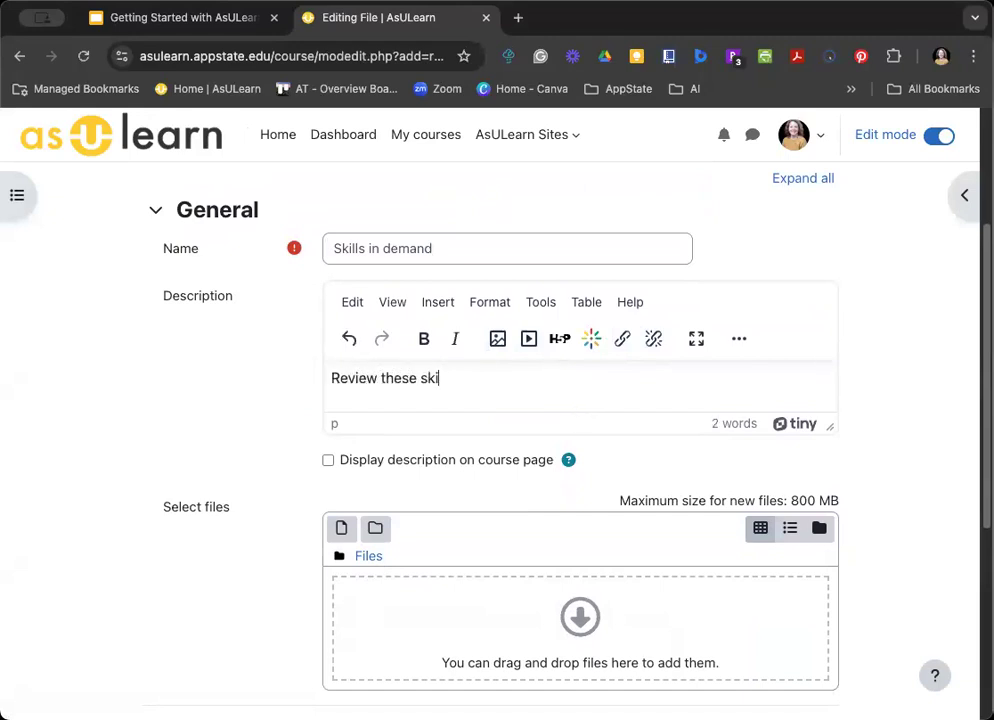
pyautogui.write('lls from Linked')
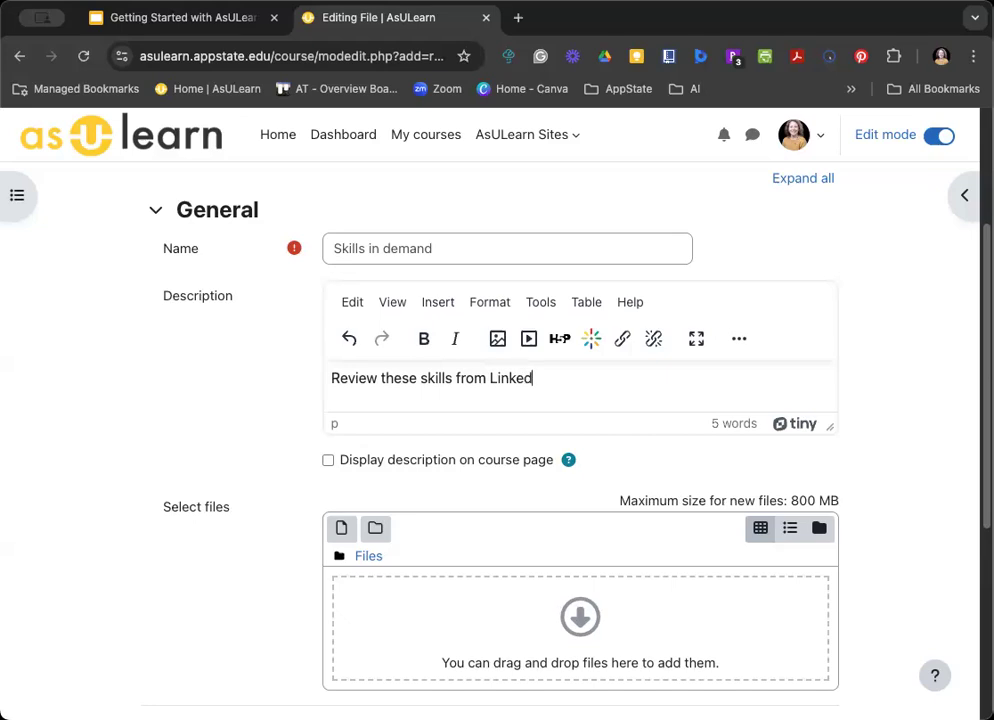
pyautogui.write('In Learning.')
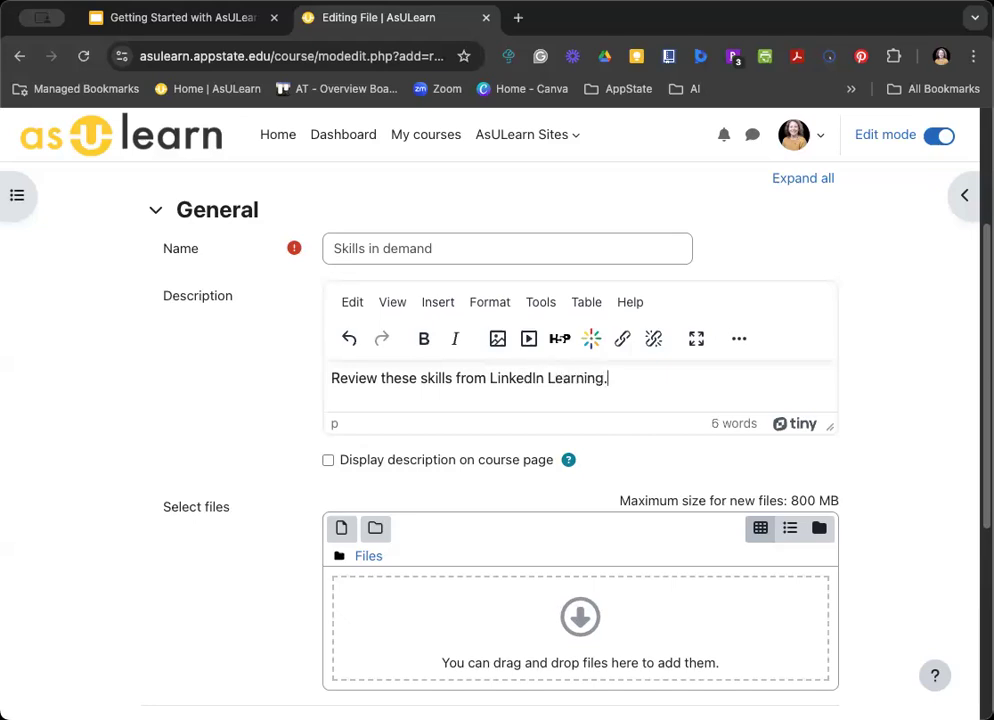
# - Enable displaying the description on the course page and read the help note for that option
pyautogui.click(370, 464)
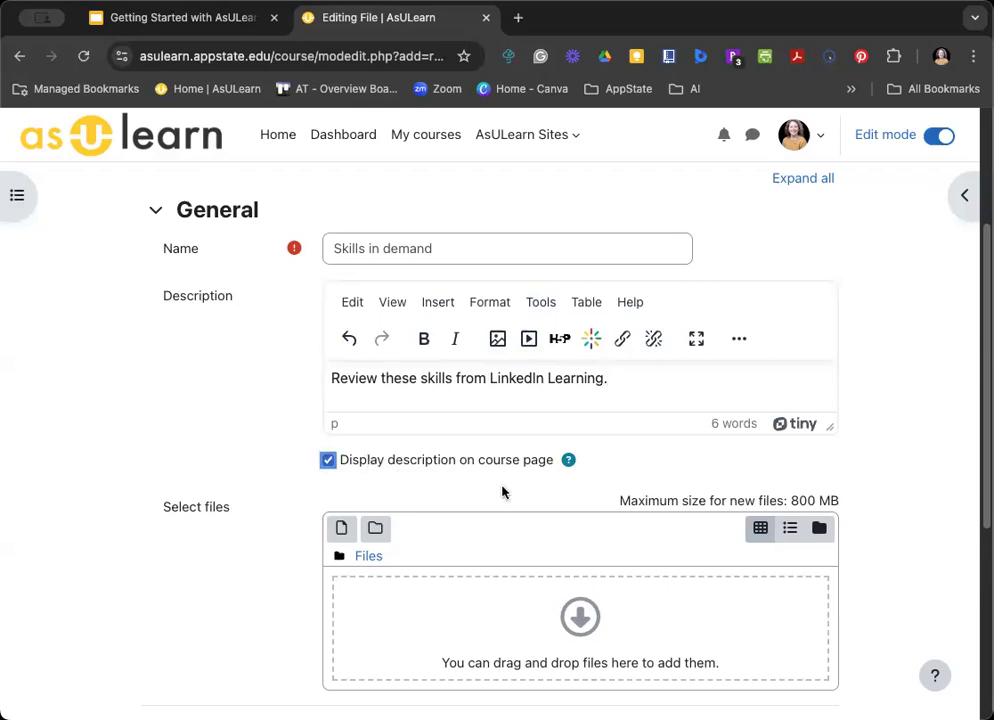
pyautogui.click(566, 464)
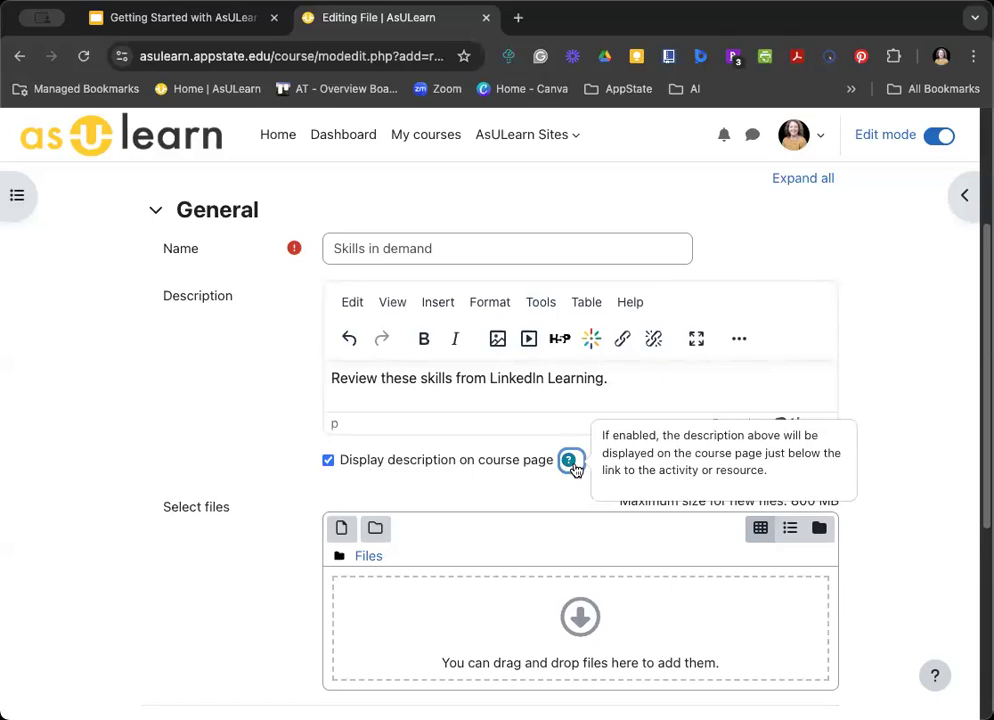
pyautogui.click(221, 477)
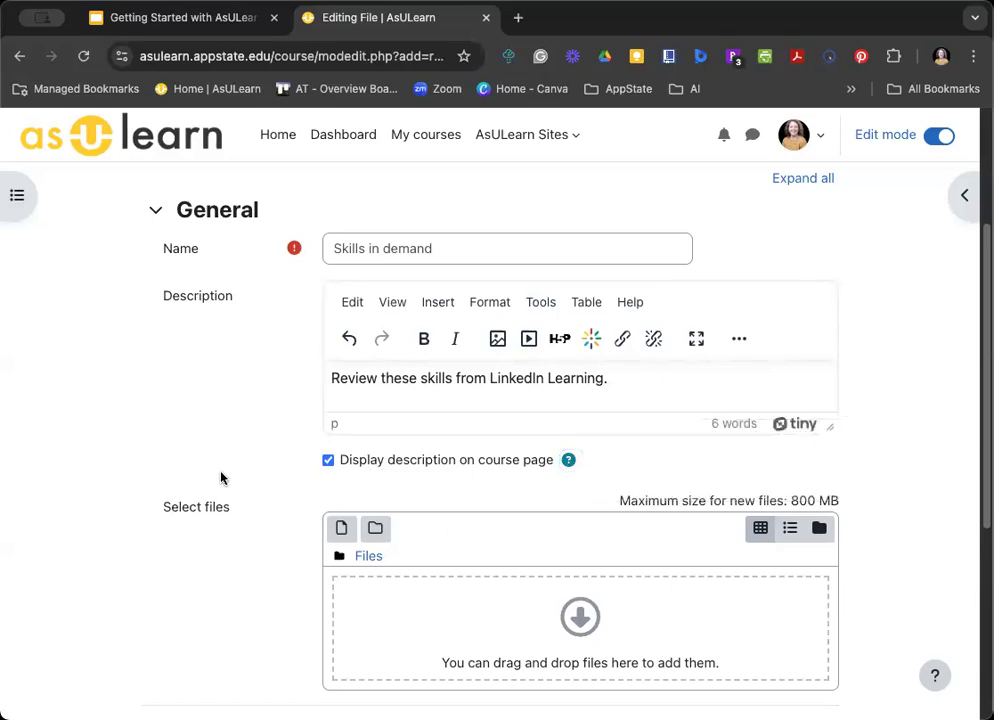
# - Upload the in-demand skills playbook PDF to the resource's file area, leaving the license unspecified
pyautogui.scroll(-3, 300, 520)
pyautogui.click(537, 441)
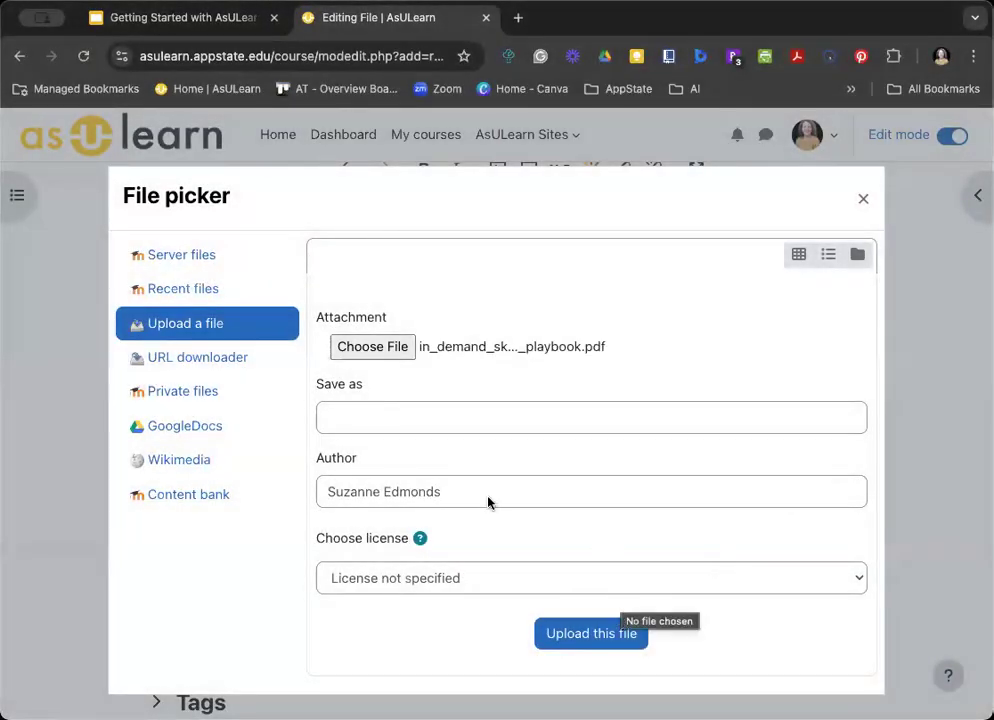
pyautogui.click(579, 636)
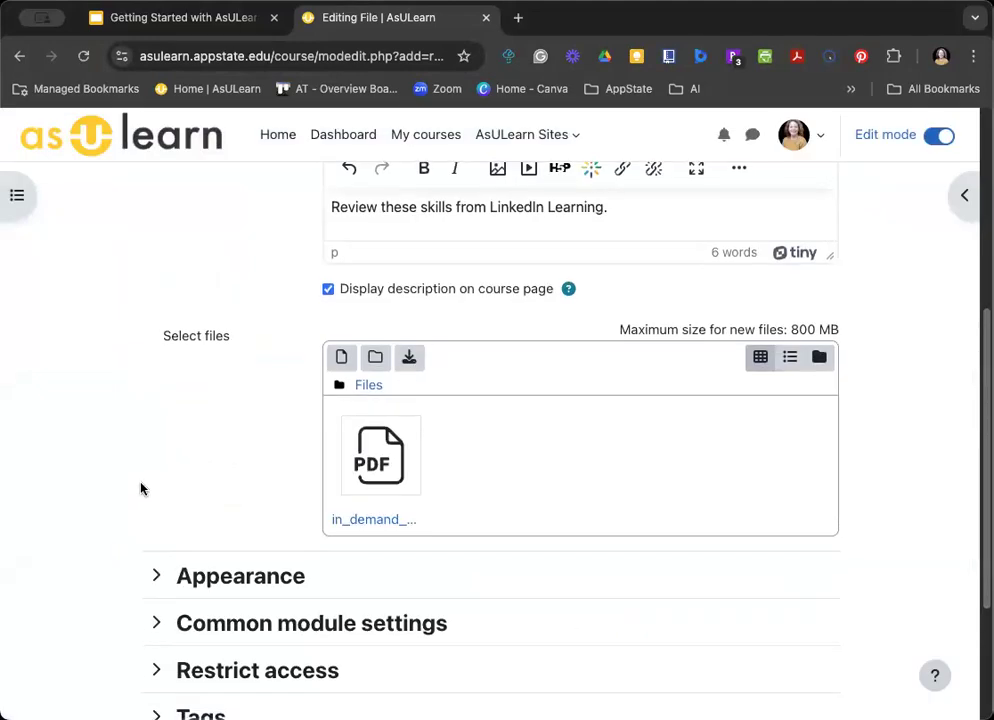
# - Examine the file's Appearance and Common module settings, including the availability choices, keeping Show on course page
pyautogui.scroll(-3, 140, 488)
pyautogui.click(226, 447)
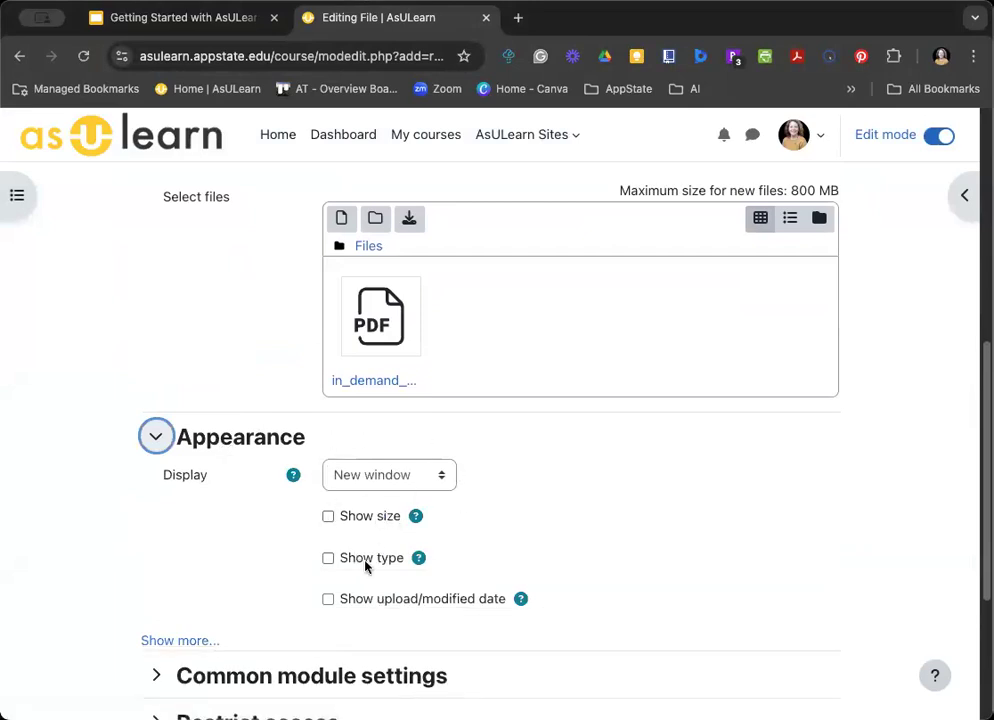
pyautogui.scroll(-4, 430, 610)
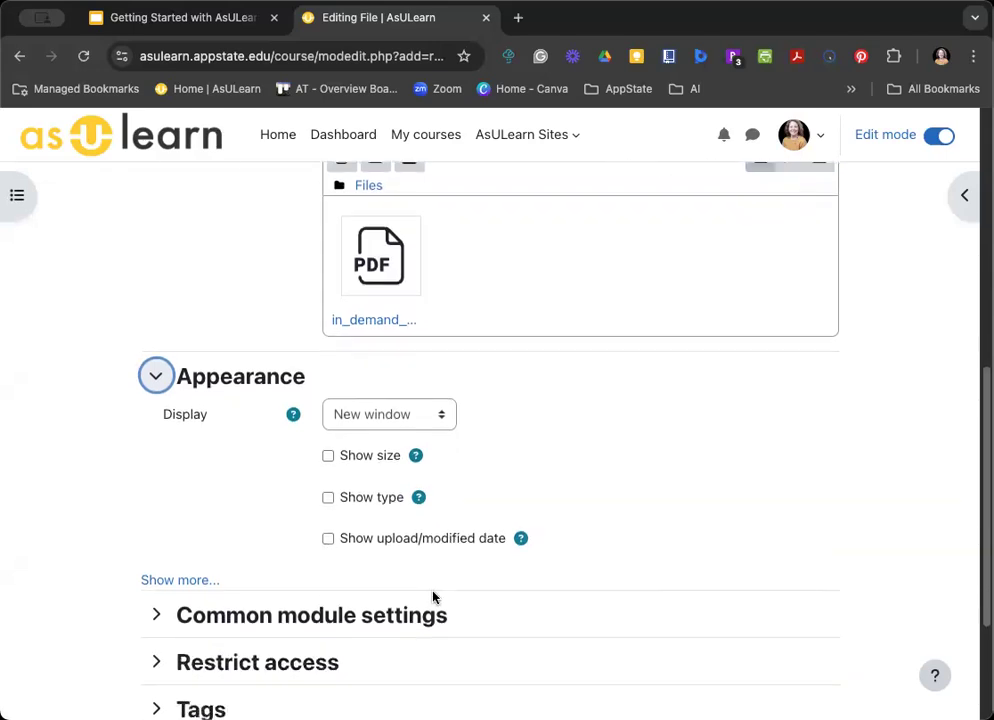
pyautogui.click(281, 495)
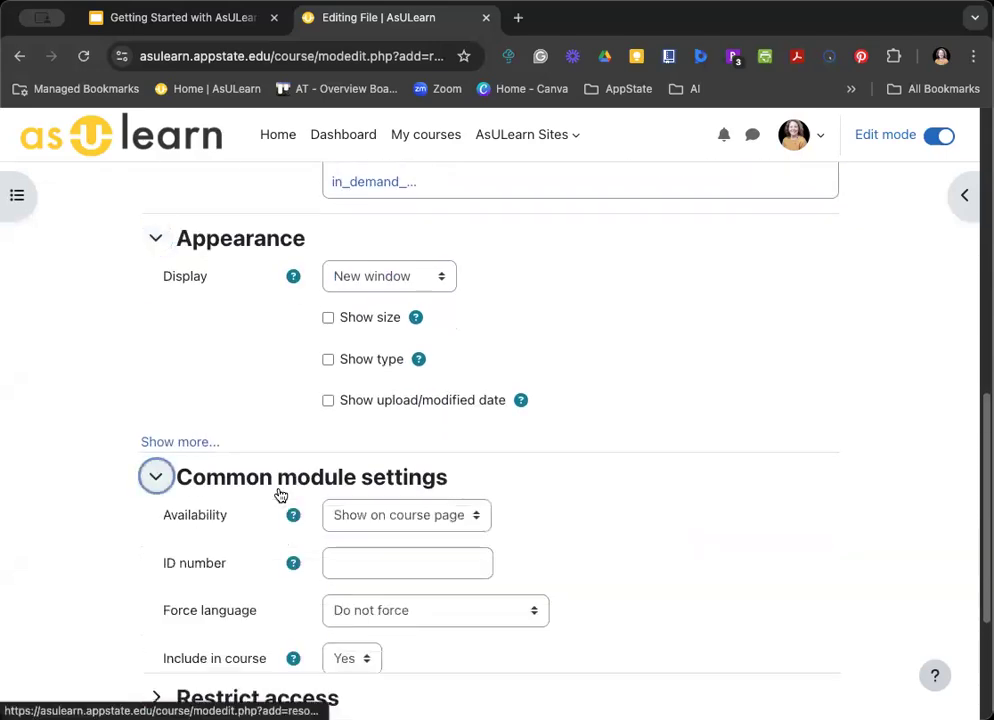
pyautogui.scroll(-1, 428, 474)
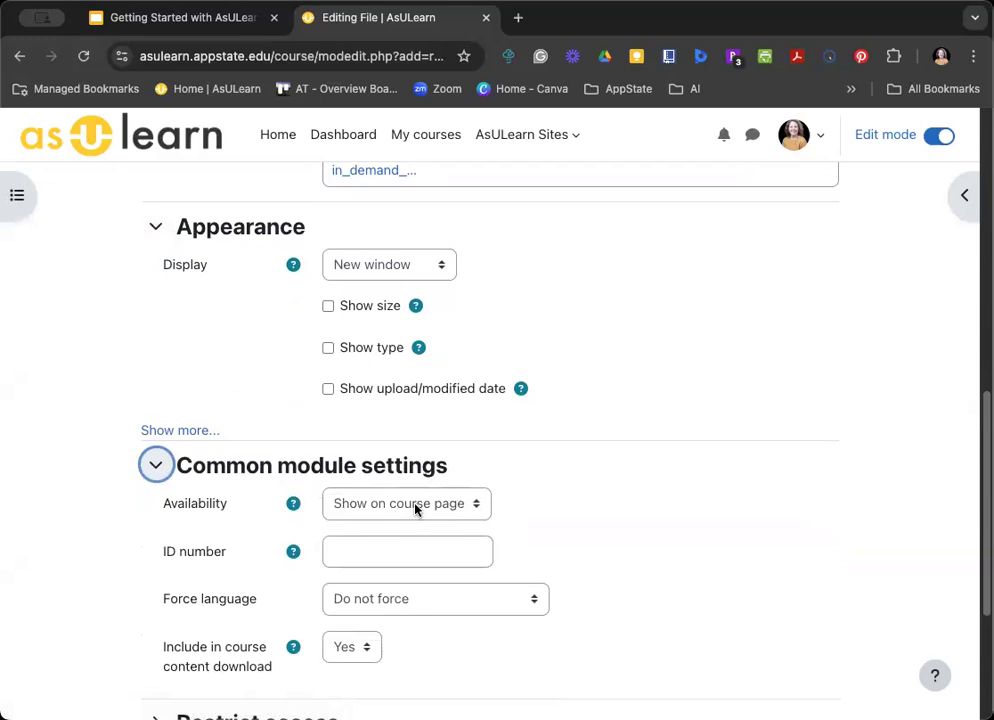
pyautogui.click(416, 505)
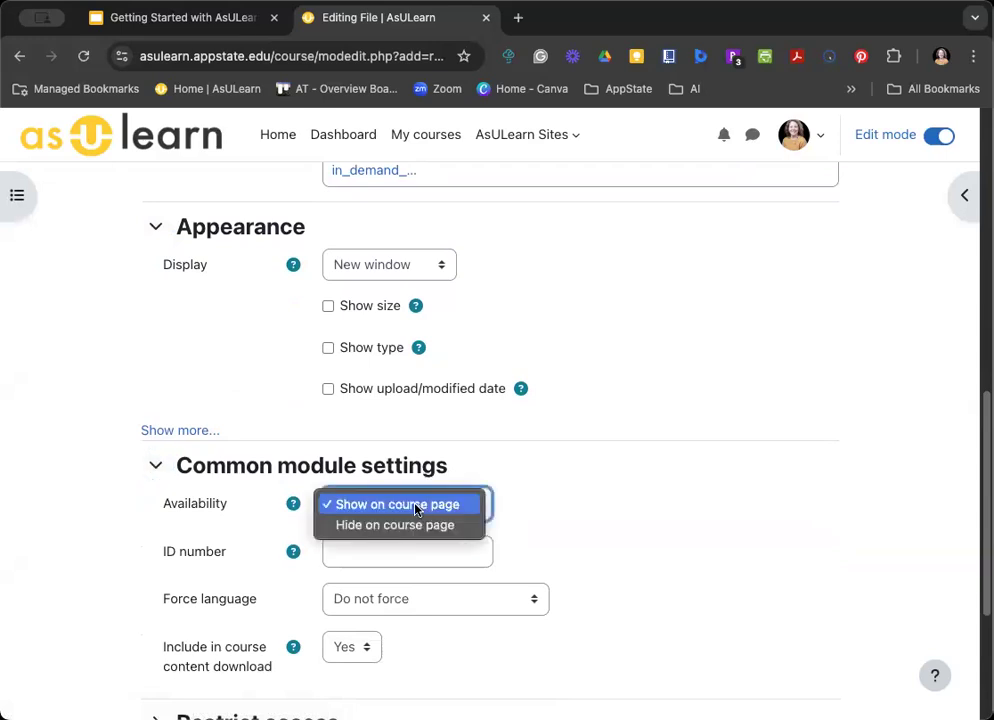
pyautogui.click(561, 510)
pyautogui.scroll(-2, 692, 466)
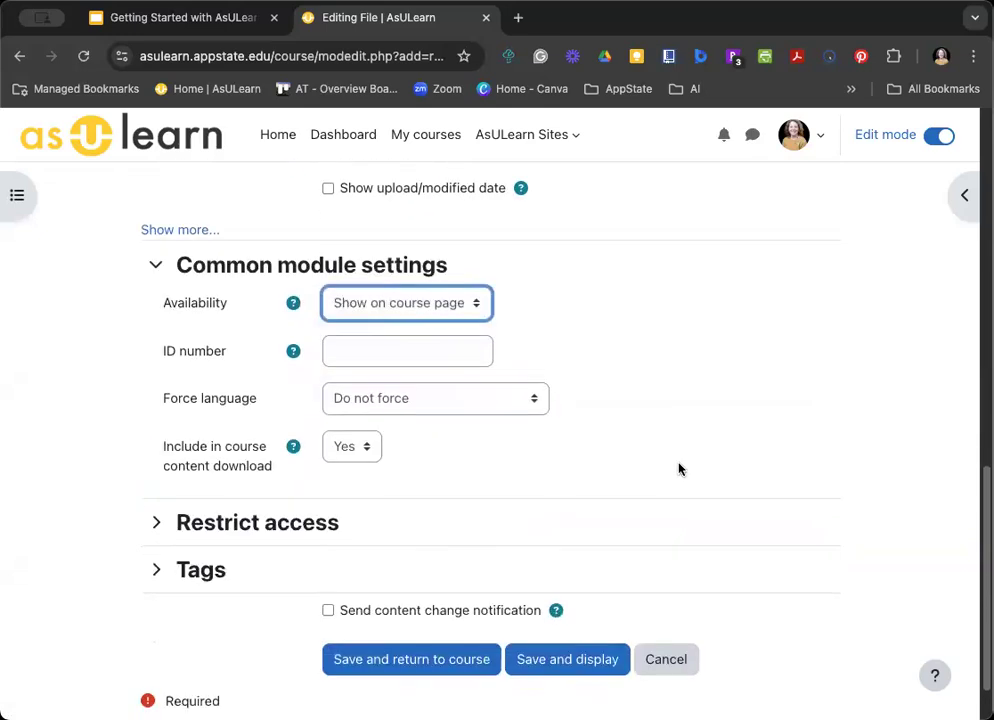
# - Review the access restriction types offered for the file without adding any
pyautogui.click(306, 526)
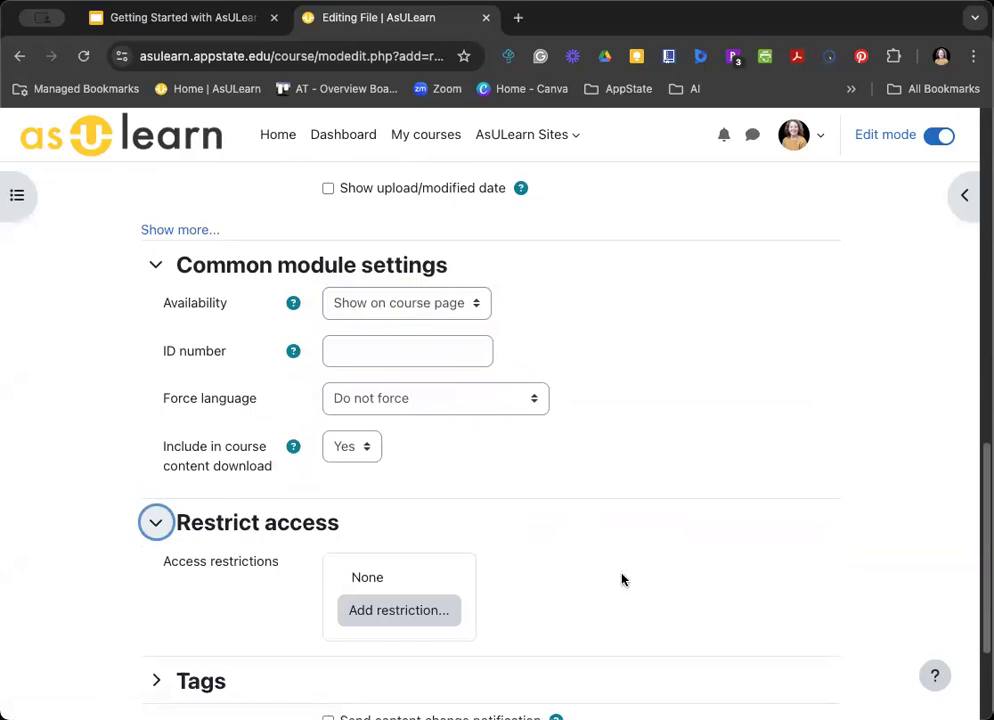
pyautogui.click(368, 609)
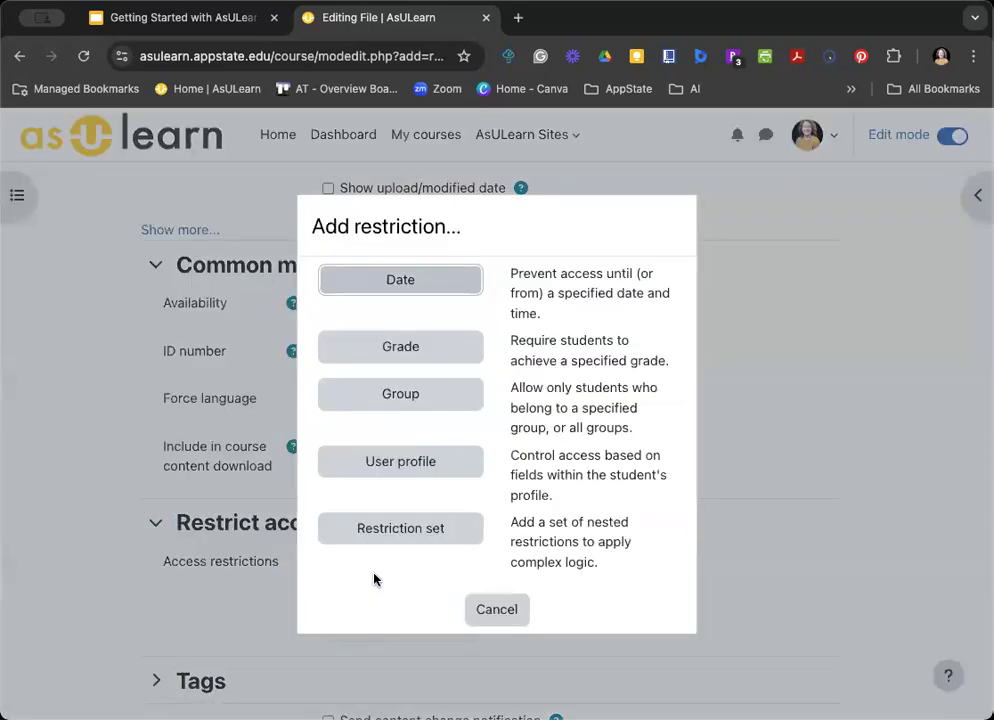
pyautogui.click(508, 609)
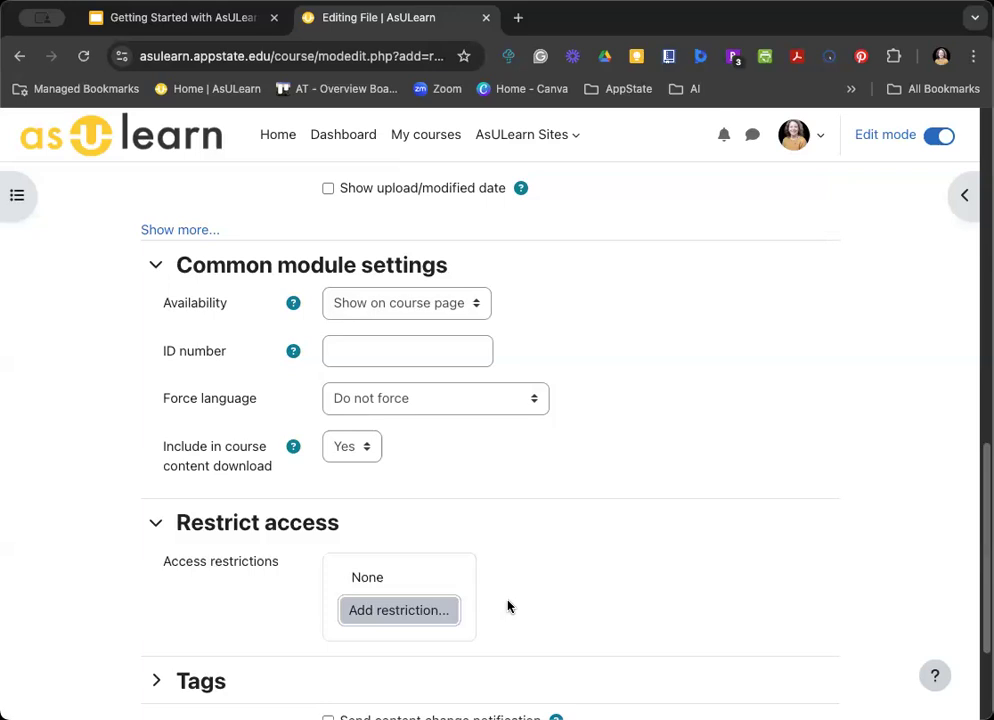
# - Save the Skills in demand file resource and return to the course page
pyautogui.scroll(-4, 515, 539)
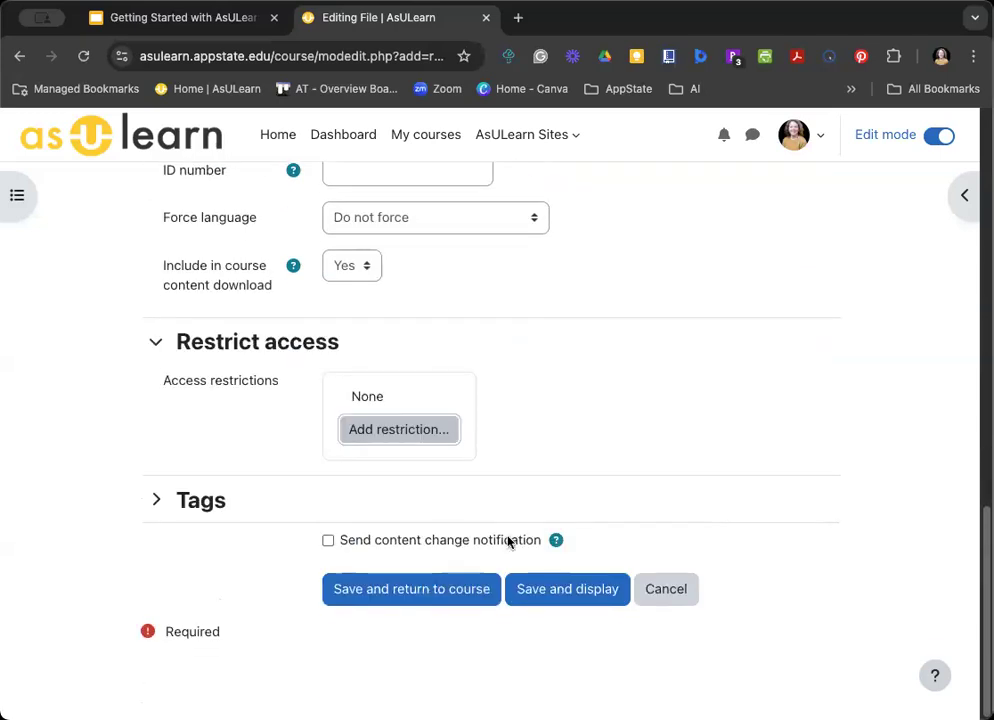
pyautogui.click(450, 594)
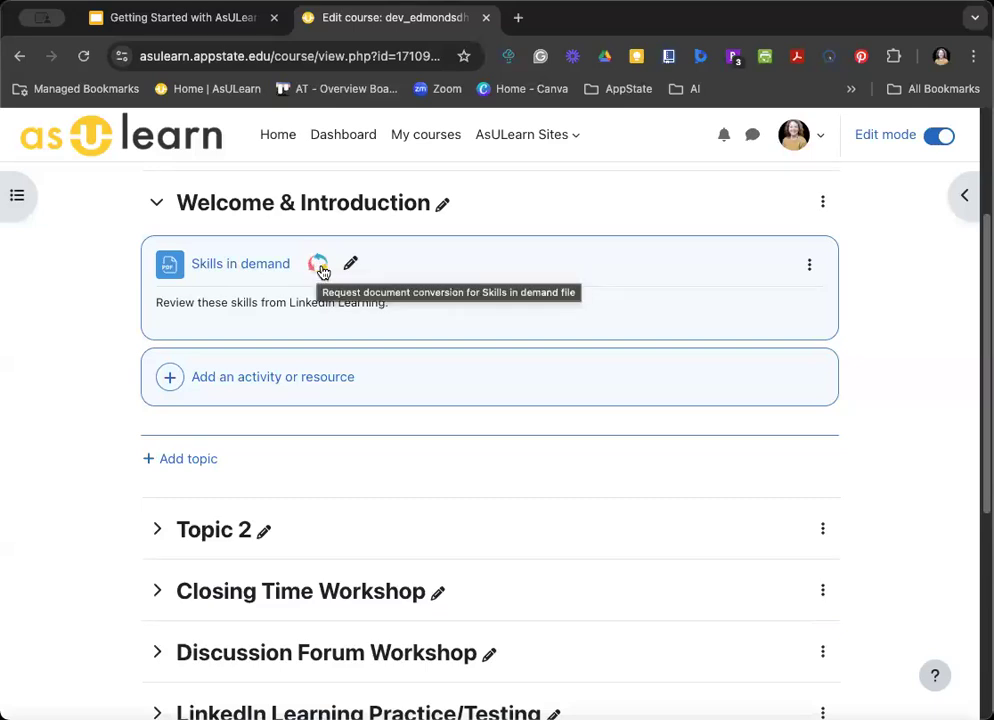
# - Add a Page resource to the Welcome & Introduction topic and name it "Extra resources"
pyautogui.click(286, 378)
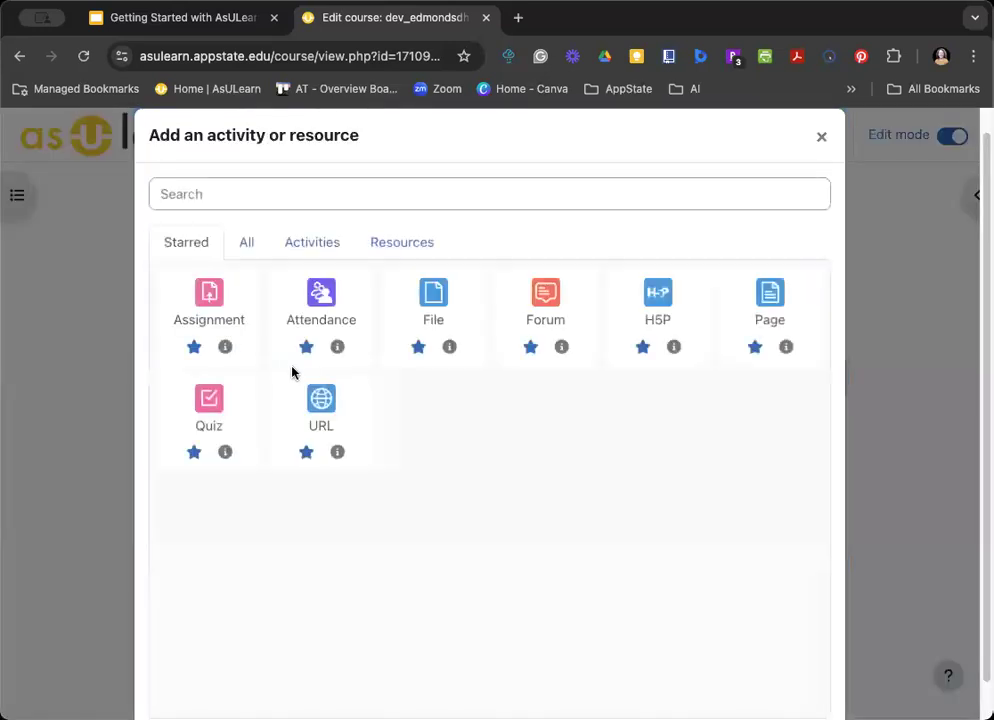
pyautogui.click(386, 243)
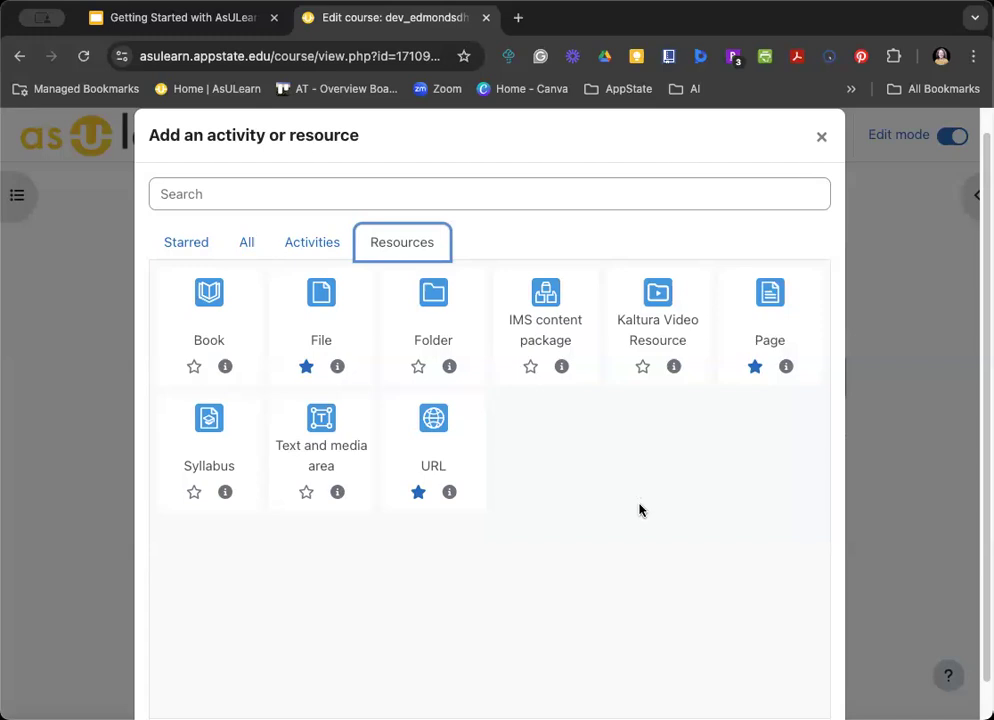
pyautogui.click(776, 326)
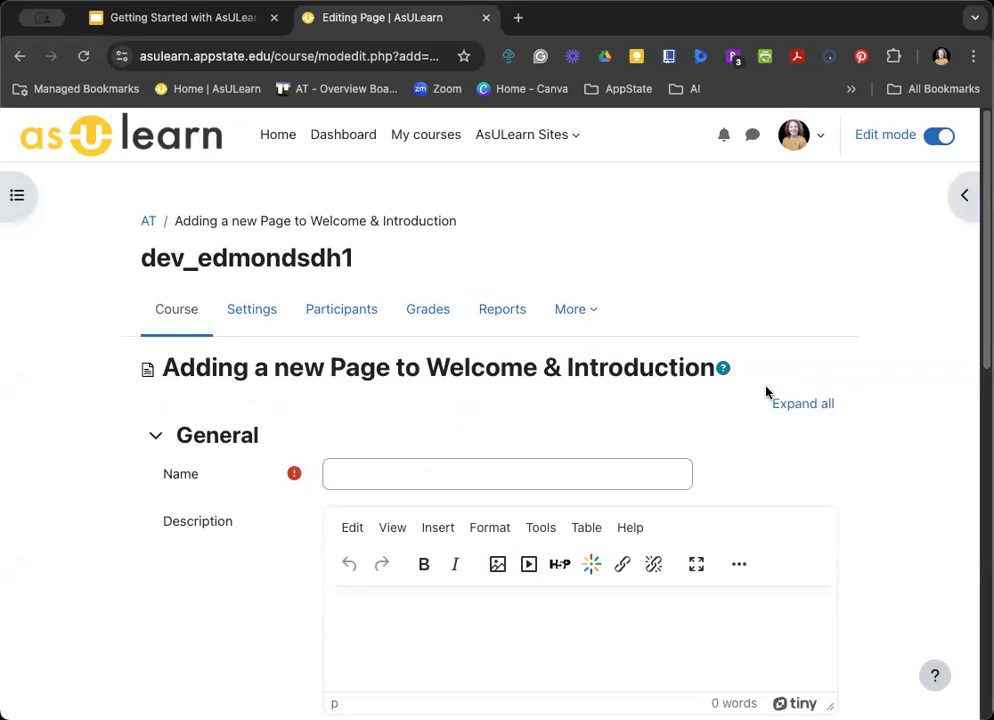
pyautogui.scroll(-3, 766, 394)
pyautogui.click(645, 326)
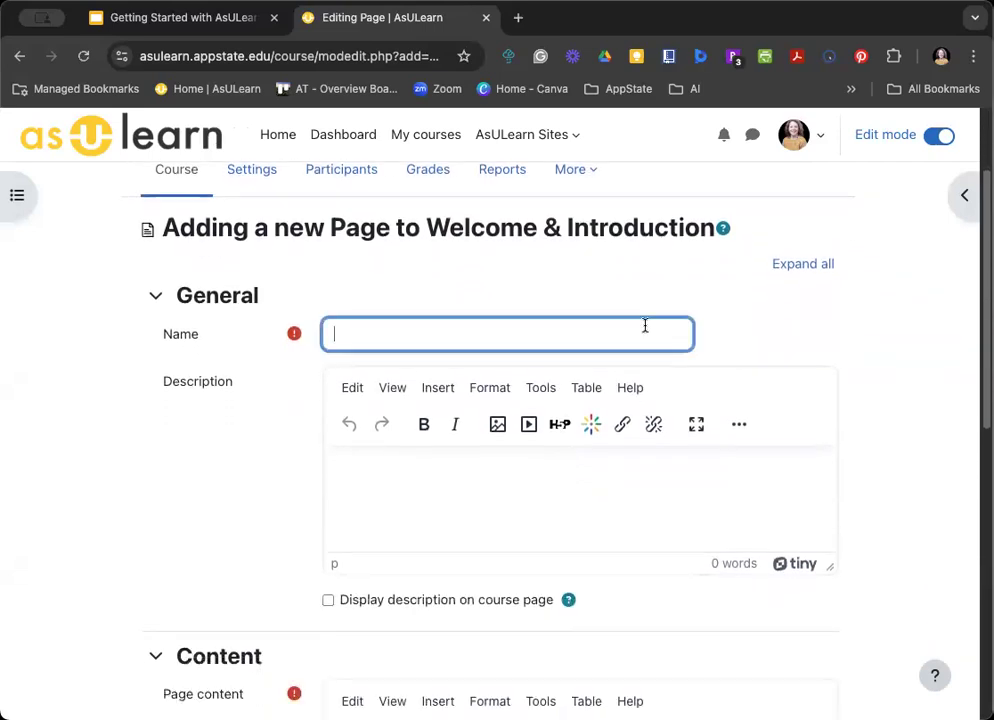
pyautogui.write('Extra resources')
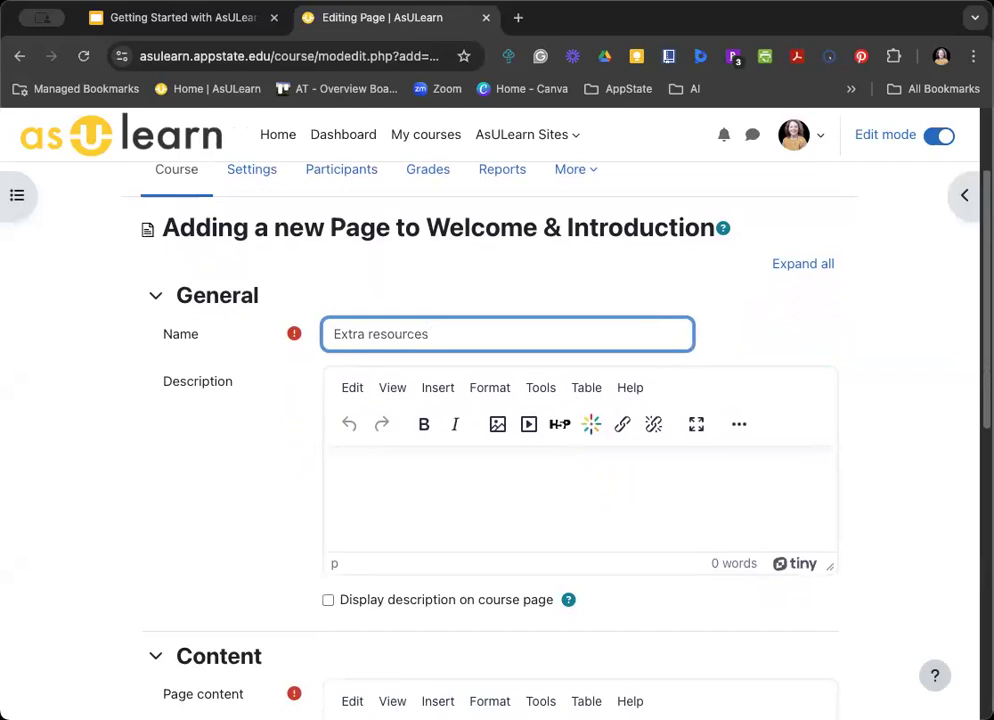
# - Enter the page description "Here are some supplemental resources for this week's learning." and set it to display on the course page
pyautogui.scroll(-1, 497, 420)
pyautogui.scroll(-1, 688, 388)
pyautogui.click(659, 384)
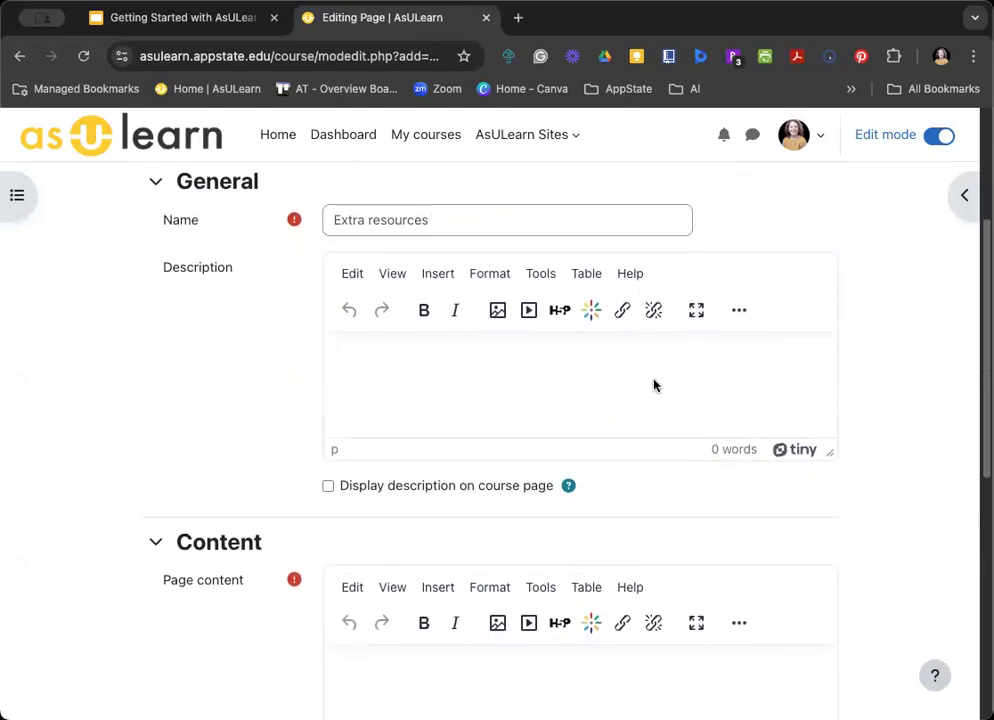
pyautogui.write('Here are some supp')
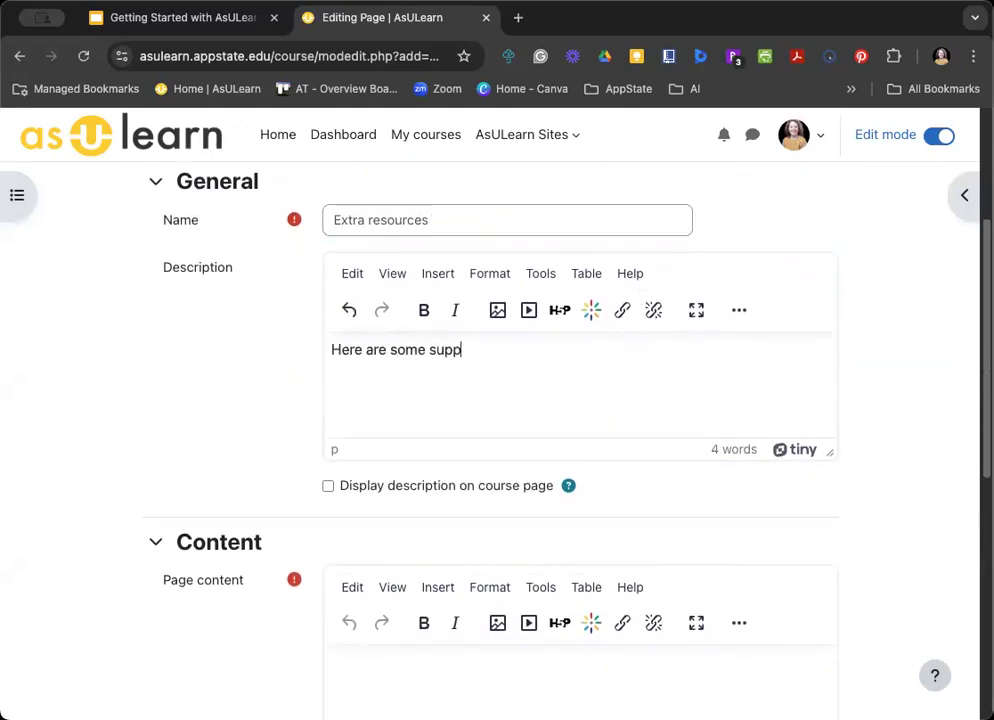
pyautogui.write('lemental resources for thi')
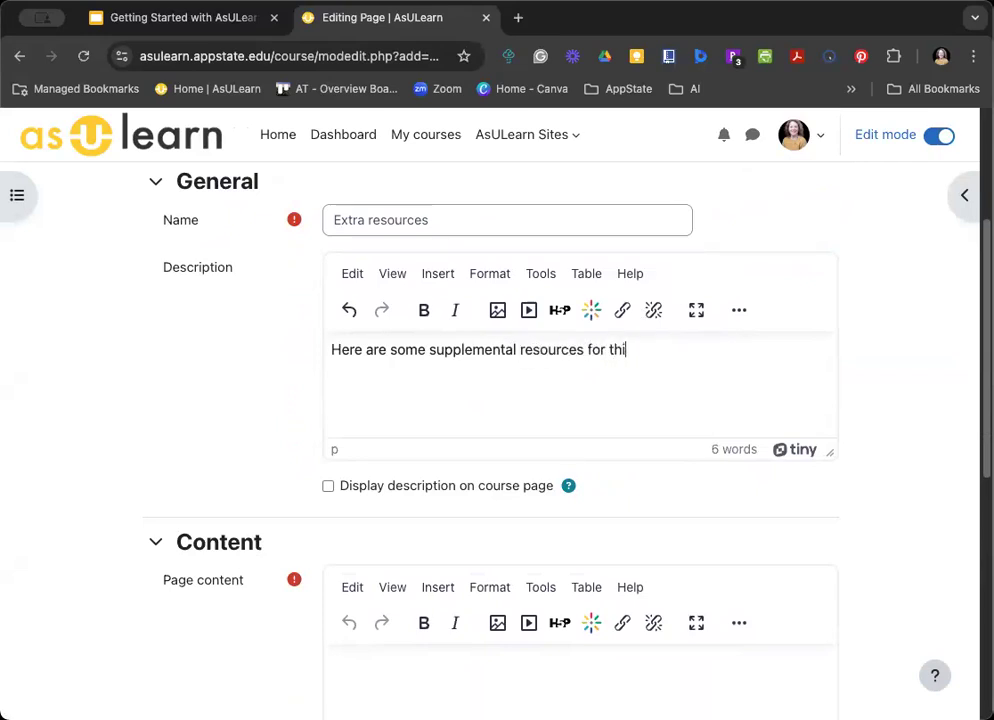
pyautogui.write("s week's learning.")
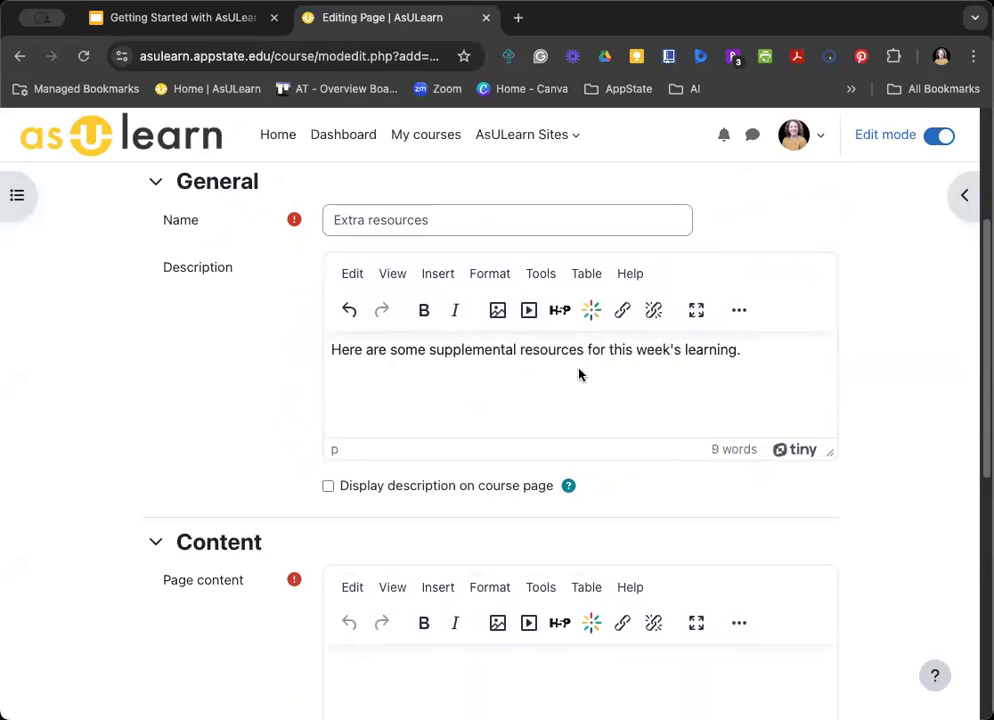
pyautogui.scroll(-1, 560, 385)
pyautogui.click(397, 445)
pyautogui.scroll(-1, 366, 433)
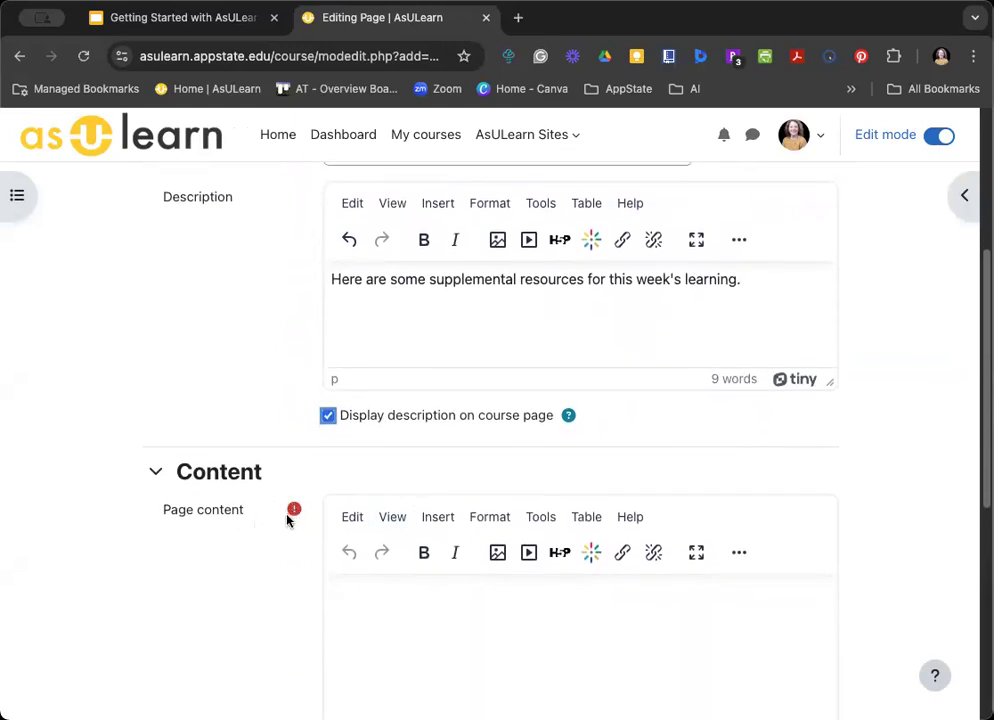
# - Paste the bulleted list of three linked articles, from Supercharging the Classroom with Technology to Supporting Student Engagement With Technology, into the page content
pyautogui.scroll(-3, 288, 516)
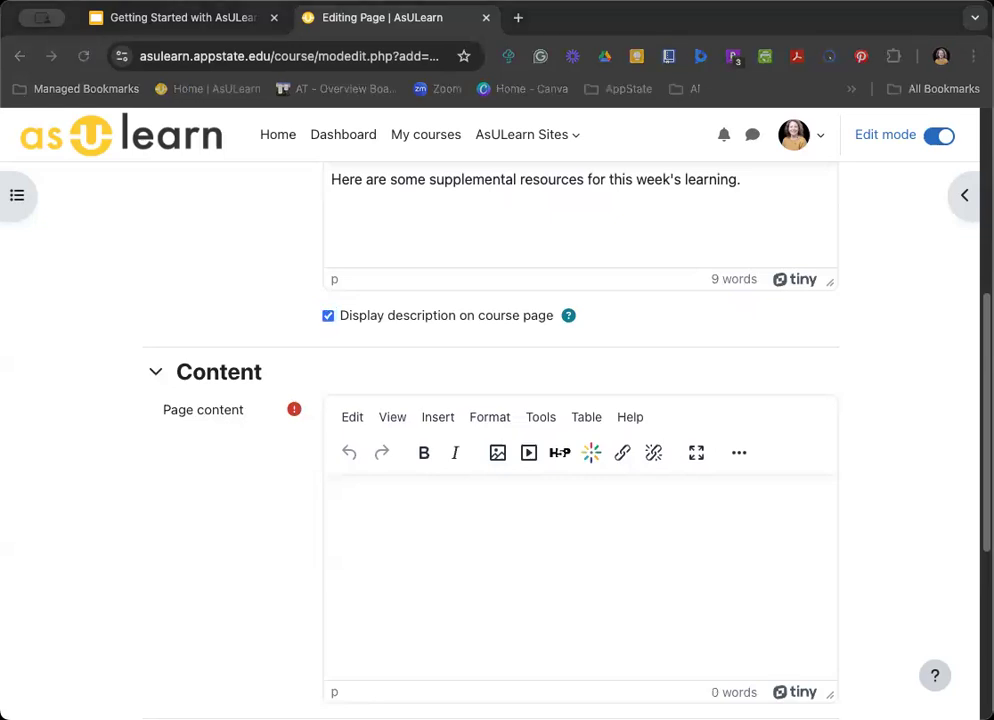
pyautogui.click(619, 532)
pyautogui.write('Supercharging the Classroom with Technology Sparking online joy: five ways to keep students engaged Supporting Student Engagement With Technology')
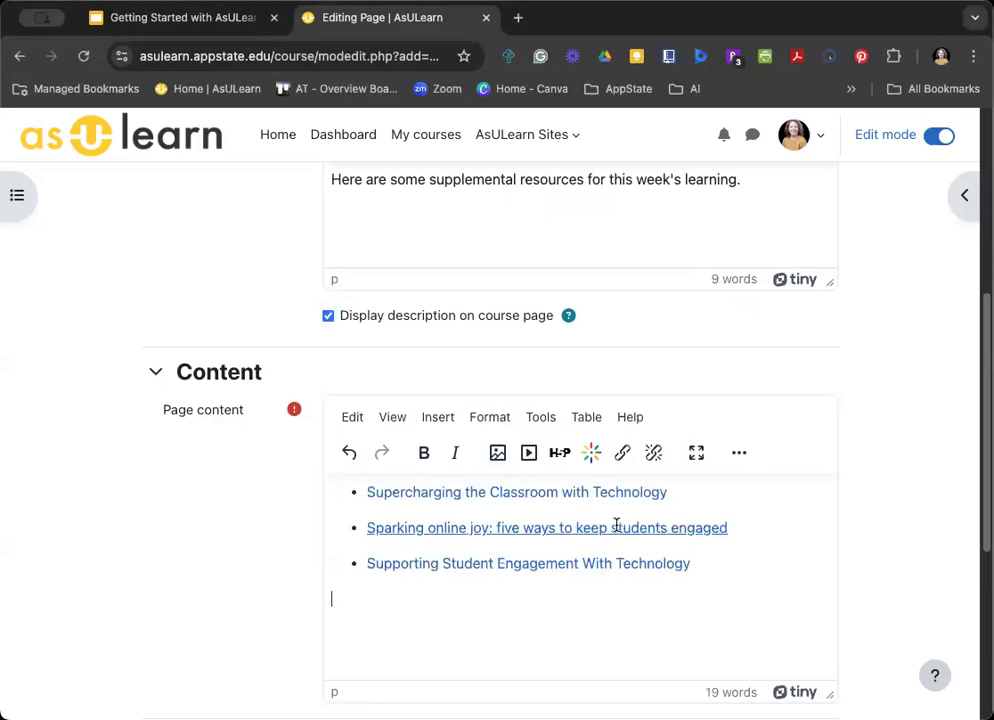
pyautogui.press('BackSpace')
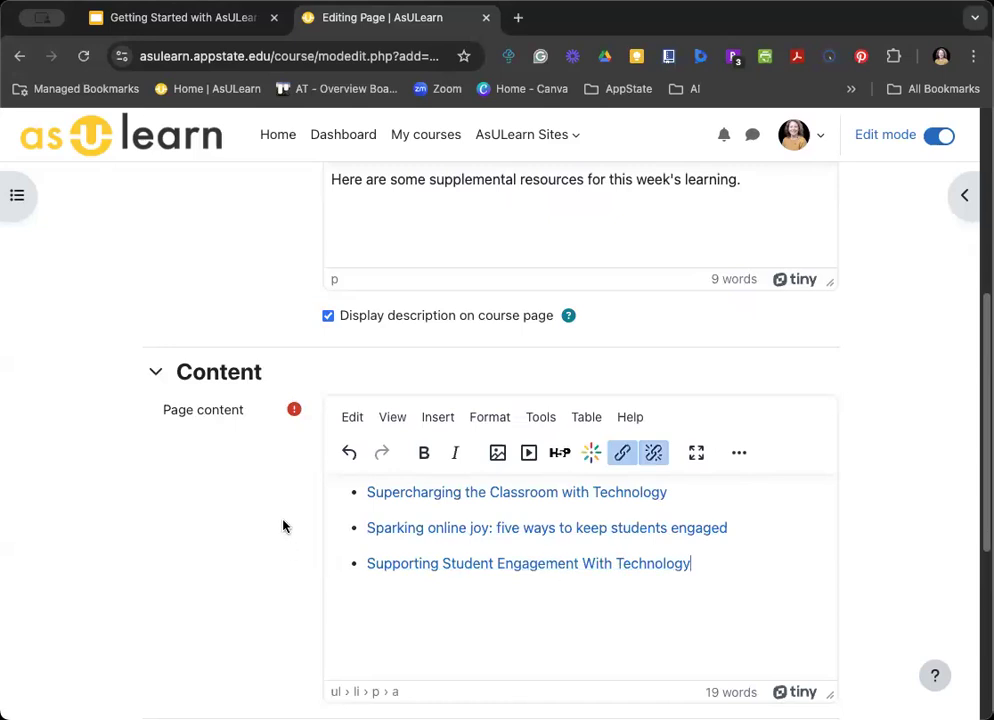
# - Save the Extra resources page with its default Appearance settings, and view the published page before returning to the course
pyautogui.scroll(-5, 283, 526)
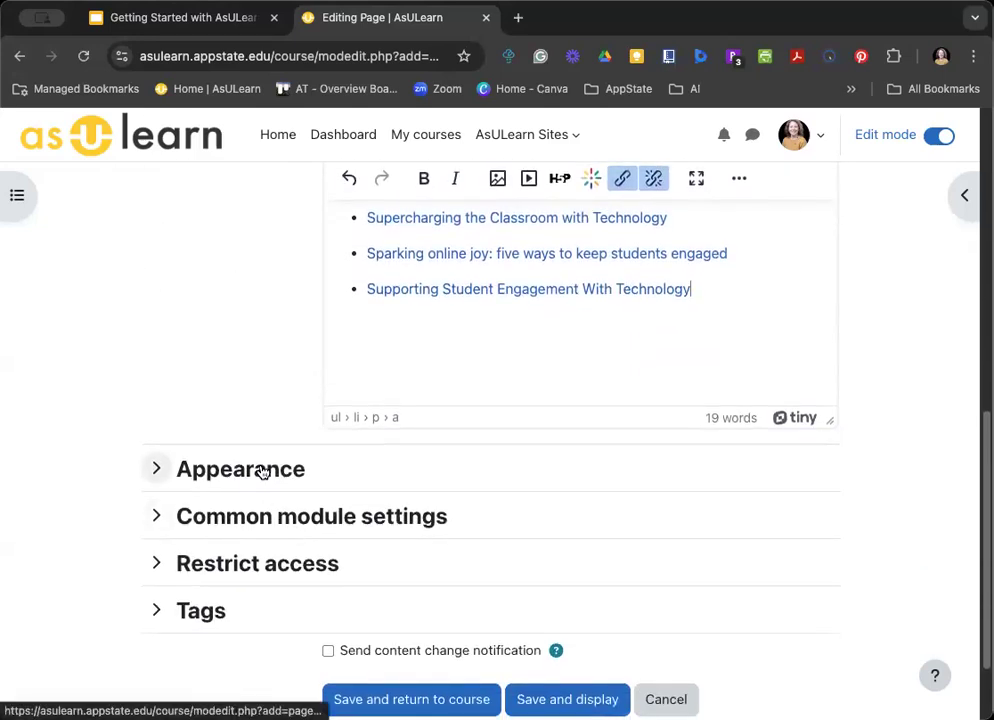
pyautogui.click(263, 470)
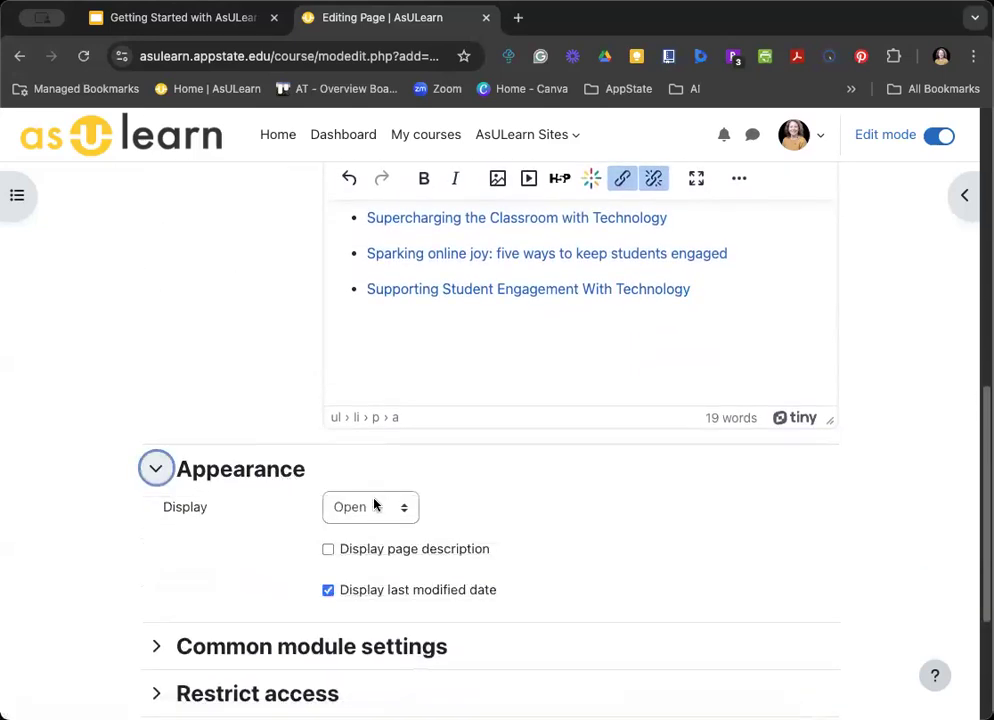
pyautogui.scroll(-3, 360, 530)
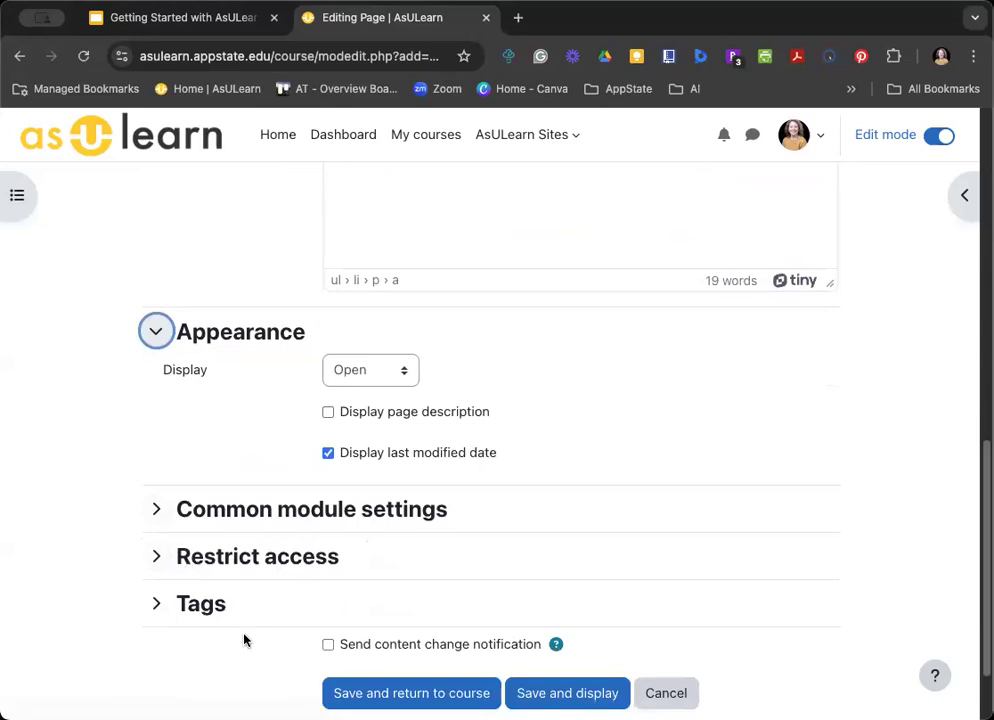
pyautogui.click(444, 693)
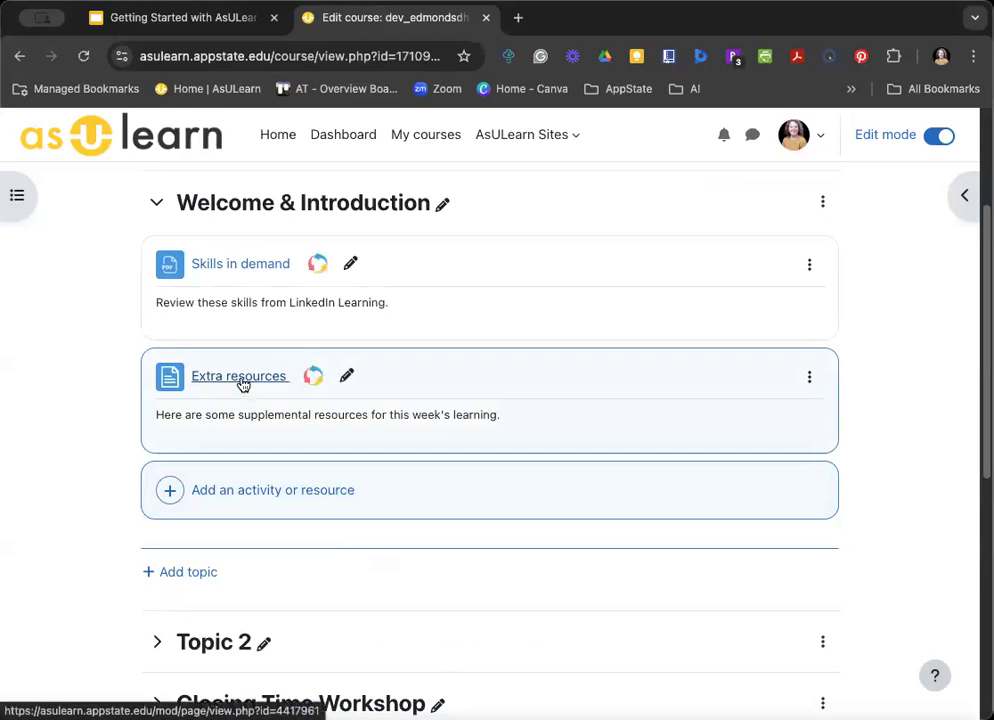
pyautogui.click(241, 380)
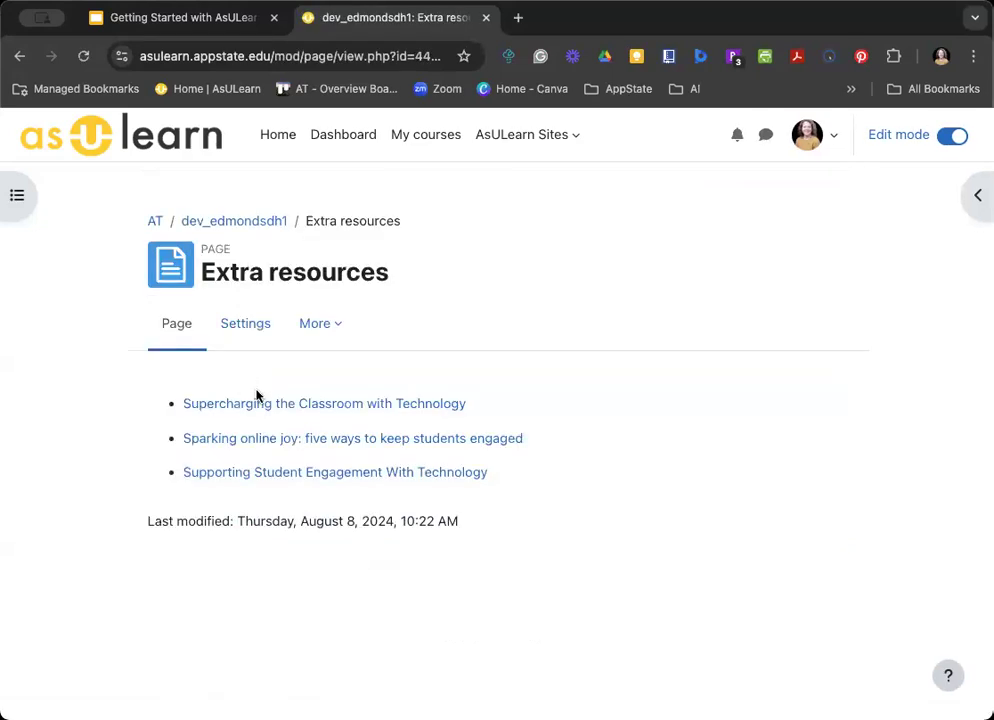
pyautogui.click(218, 225)
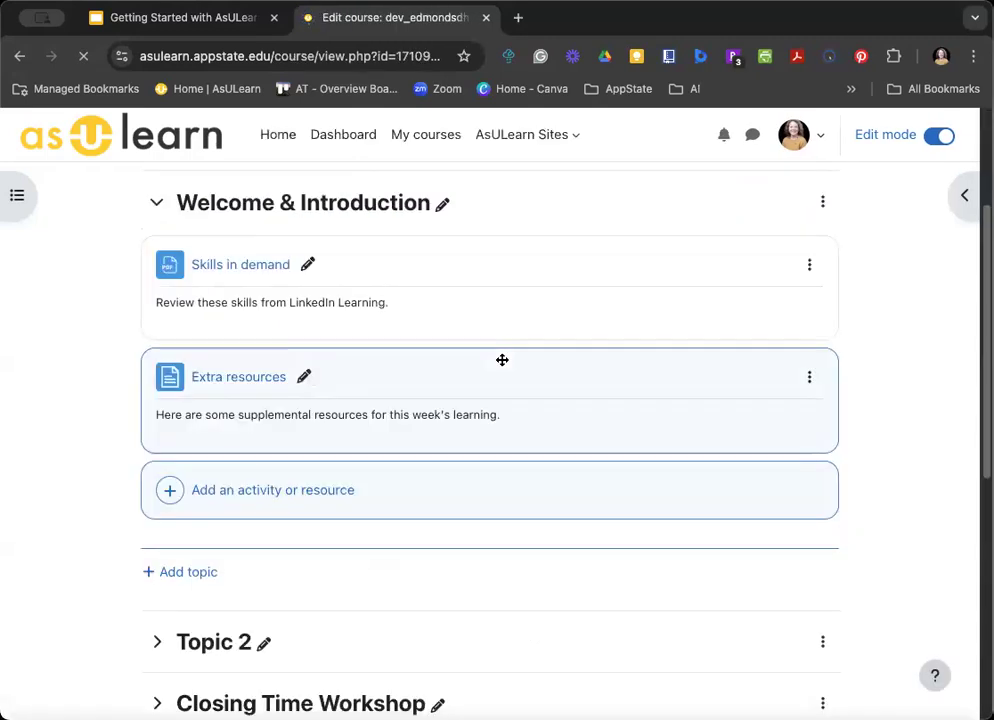
# - Add a URL resource to Welcome & Introduction and name it "How AI Could Save (Not Destroy) Education"
pyautogui.click(351, 503)
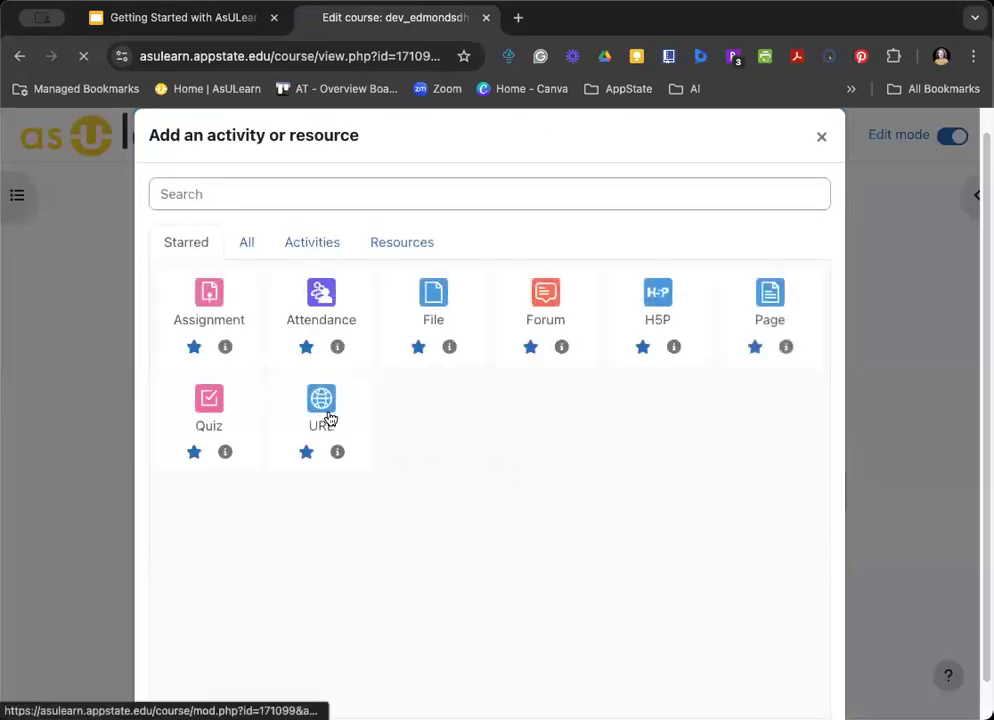
pyautogui.click(328, 422)
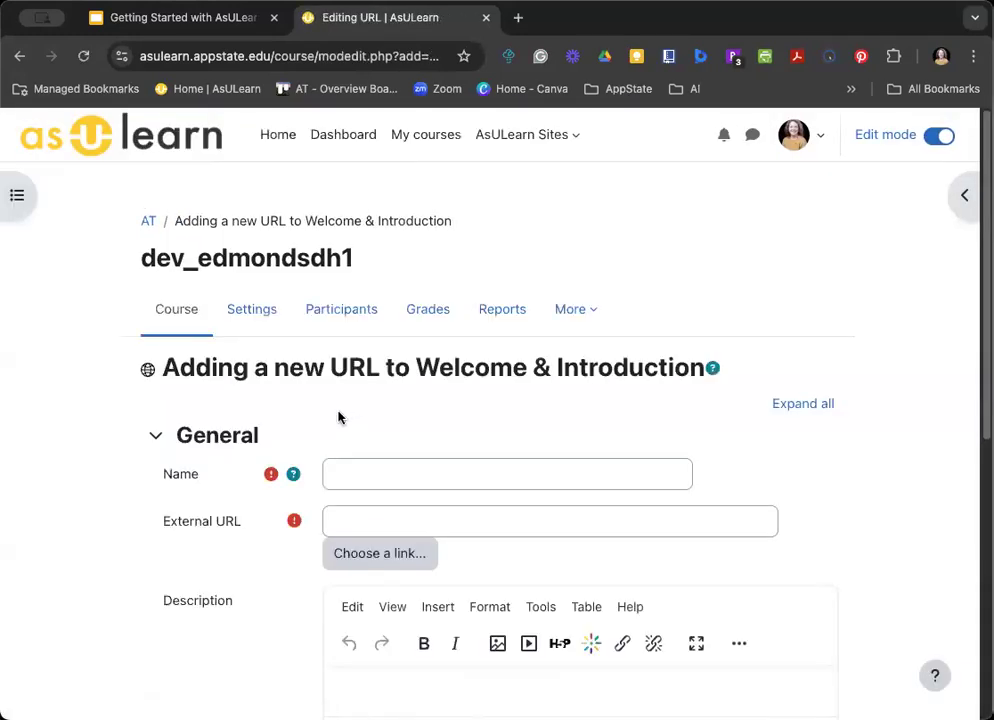
pyautogui.scroll(-1, 333, 413)
pyautogui.click(379, 447)
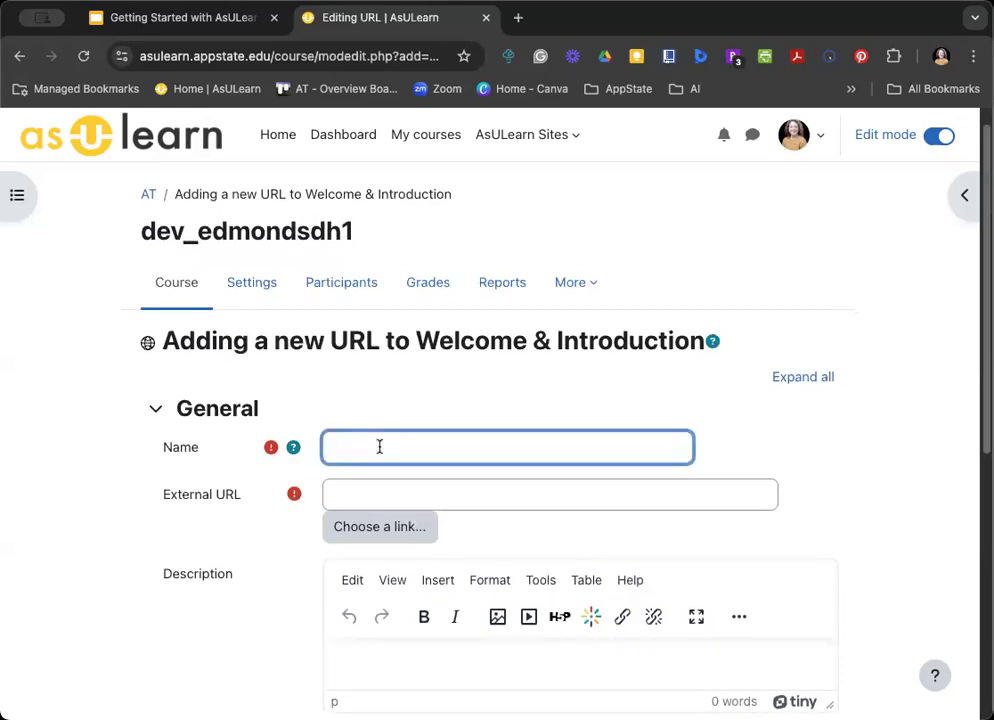
pyautogui.press('super+Tab')
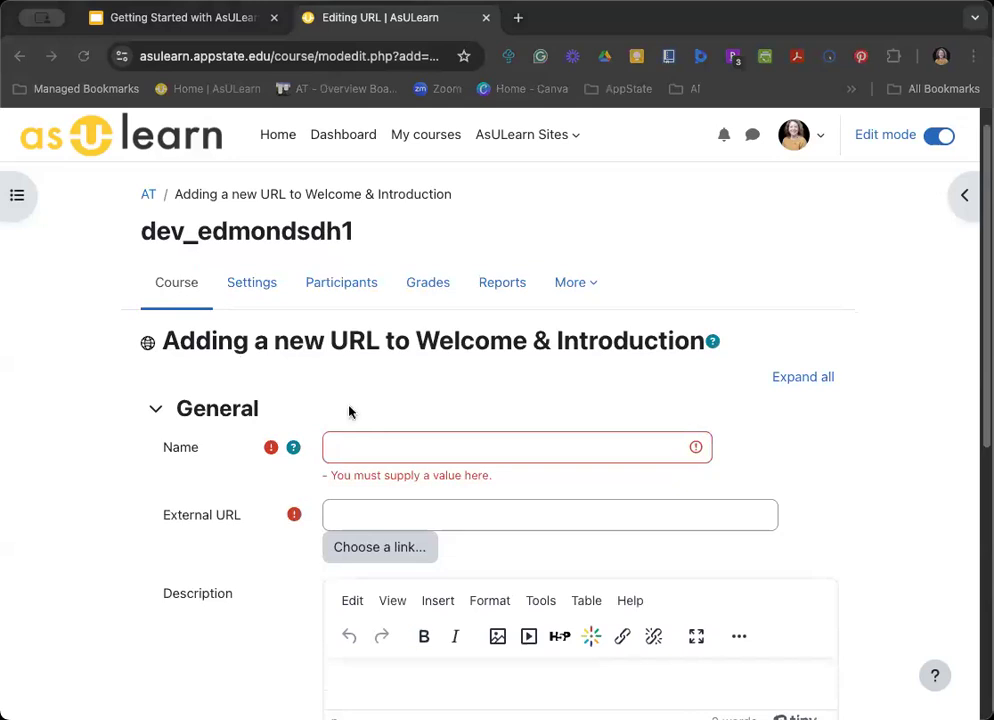
pyautogui.click(406, 447)
pyautogui.write('How AI Could Save (Not Destroy) Education')
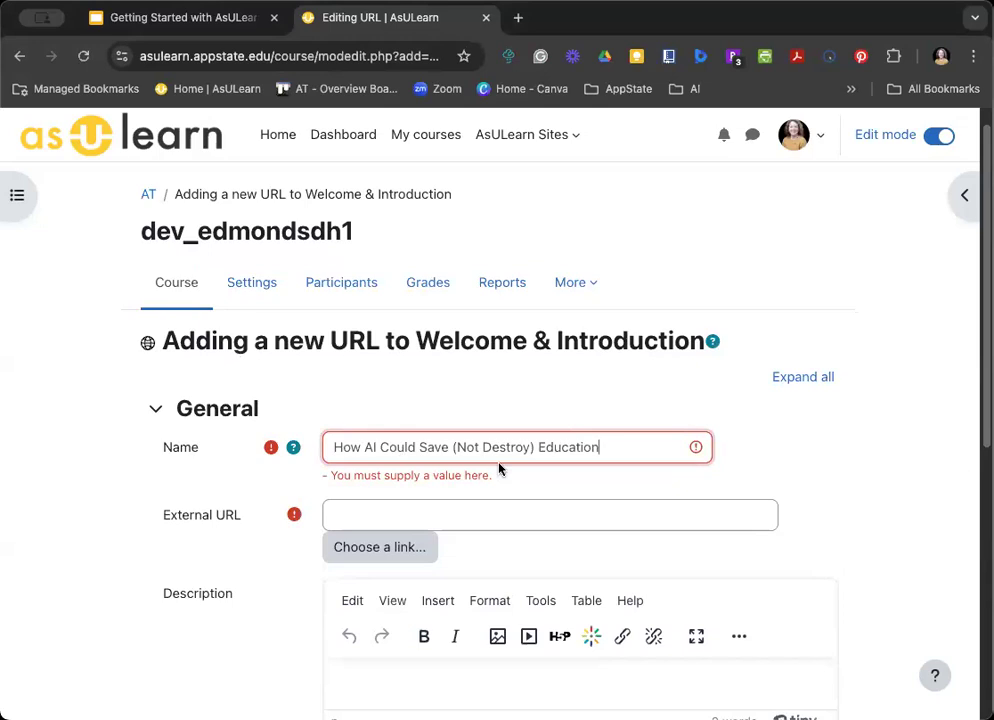
pyautogui.press('super+Tab')
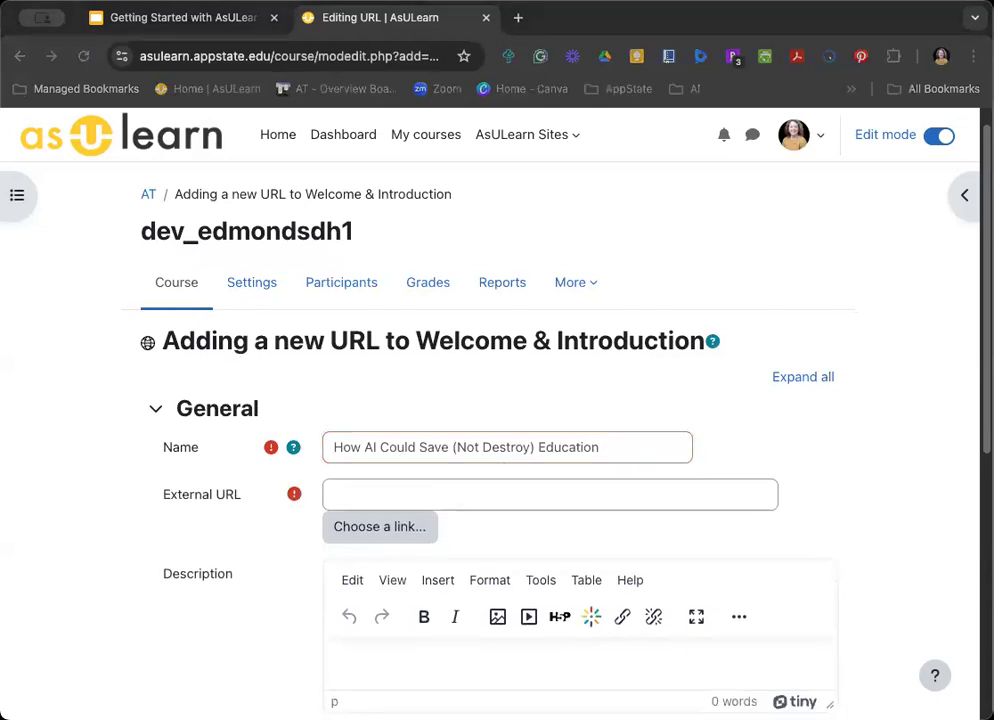
pyautogui.press('super+Tab')
pyautogui.click(526, 494)
pyautogui.write('https://youtu.be/hJP5GqnTrNo?si=hwKdyVzv_P-4wYfa')
# - Enter the URL's description as unbolded text: "Watch this video to learn how AI can help education, not hurt it."
pyautogui.scroll(-3, 527, 497)
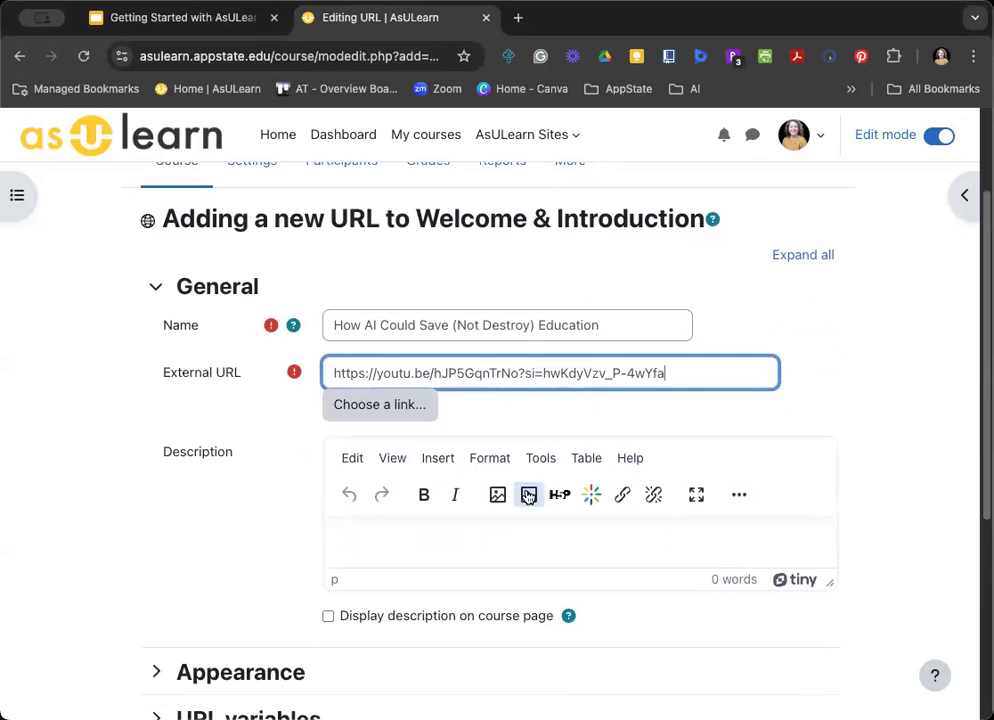
pyautogui.click(397, 540)
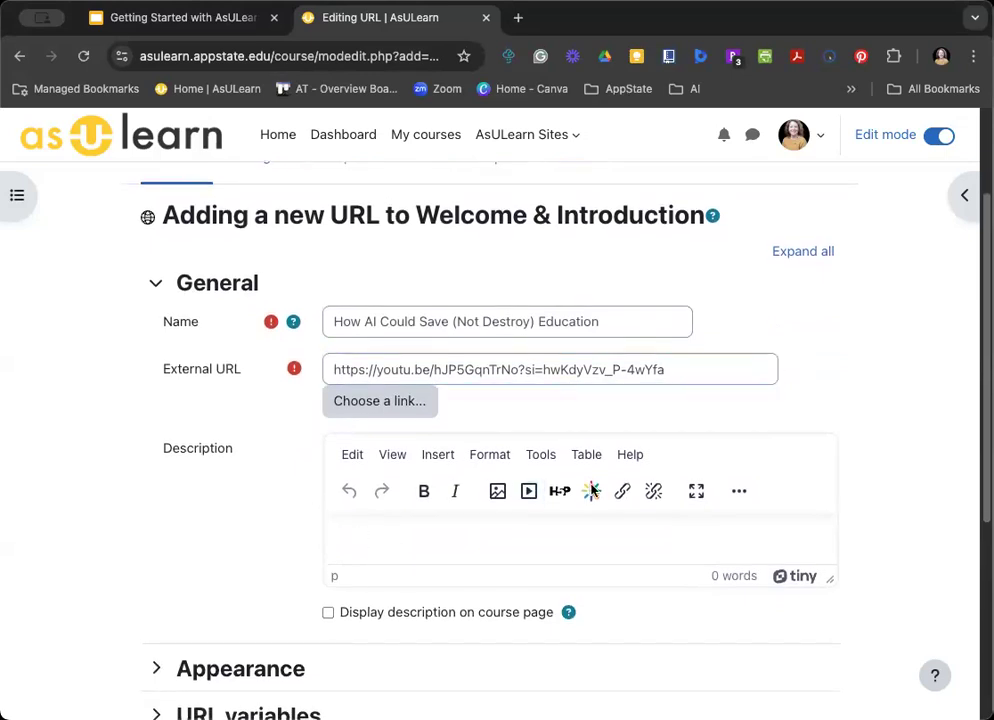
pyautogui.press('super+Tab')
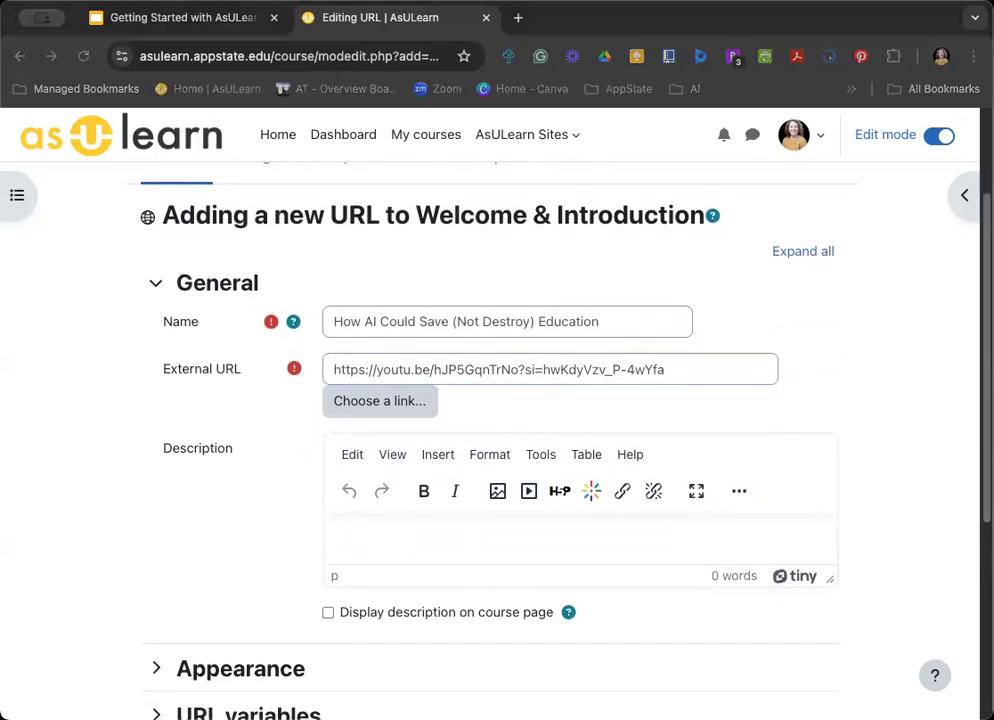
pyautogui.press('super+Tab')
pyautogui.write('Watch this video to learn how AI can help education, not hurt it.')
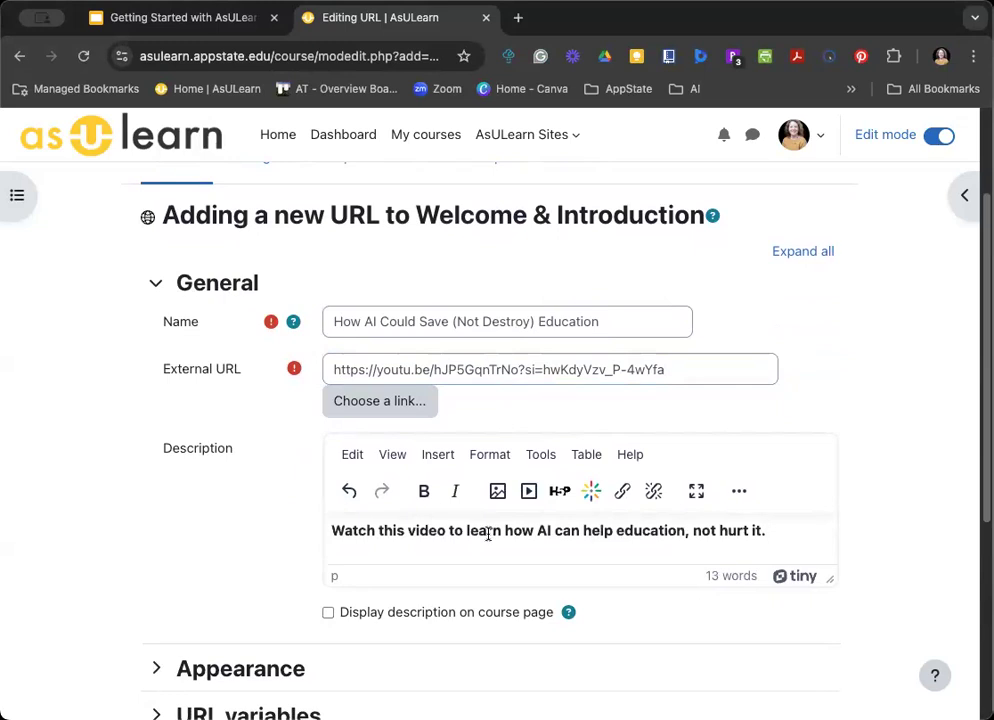
pyautogui.press('super+z')
pyautogui.write('Watch this video to learn how AI can help education, not hurt it.')
pyautogui.scroll(-2, 489, 536)
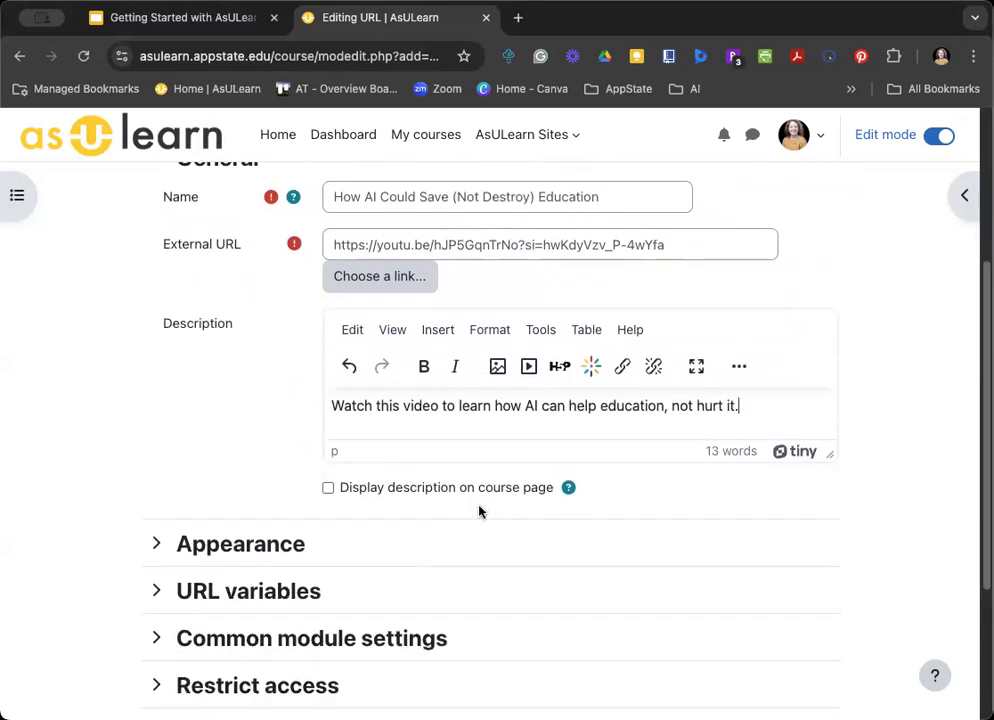
# - Examine the Display choices in the URL's Appearance settings, keeping New window
pyautogui.press('super+Tab')
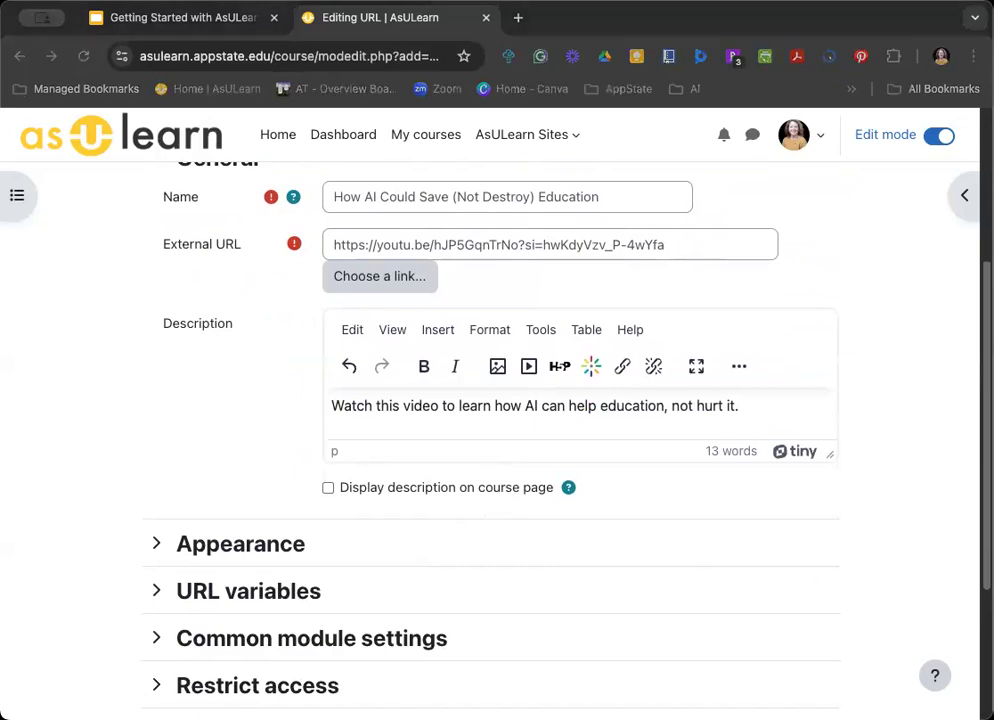
pyautogui.click(155, 543)
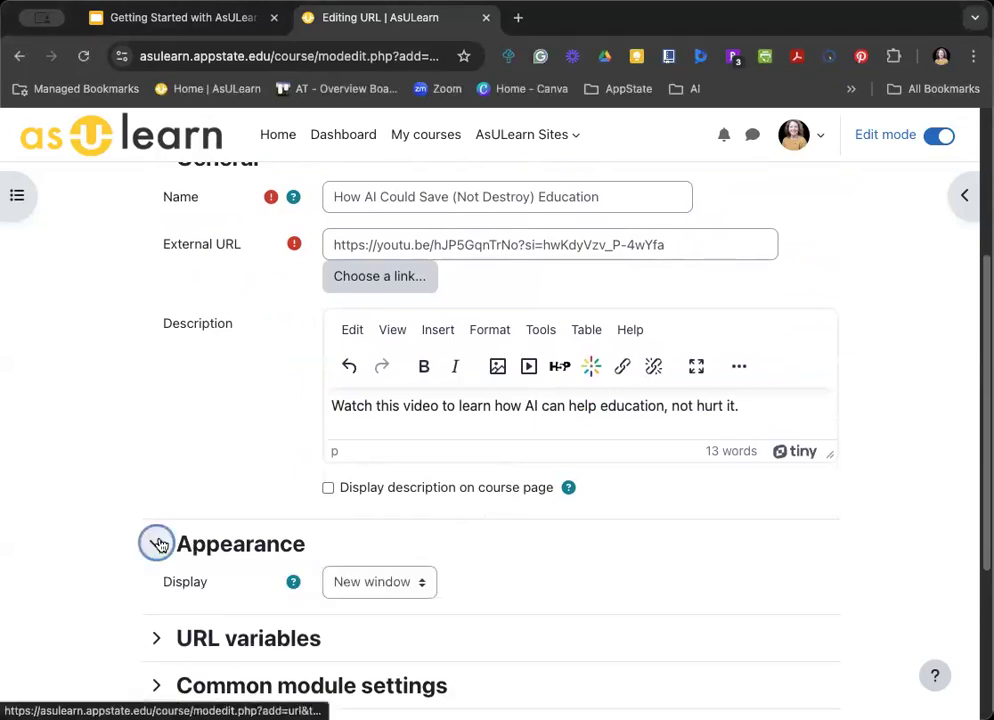
pyautogui.click(367, 582)
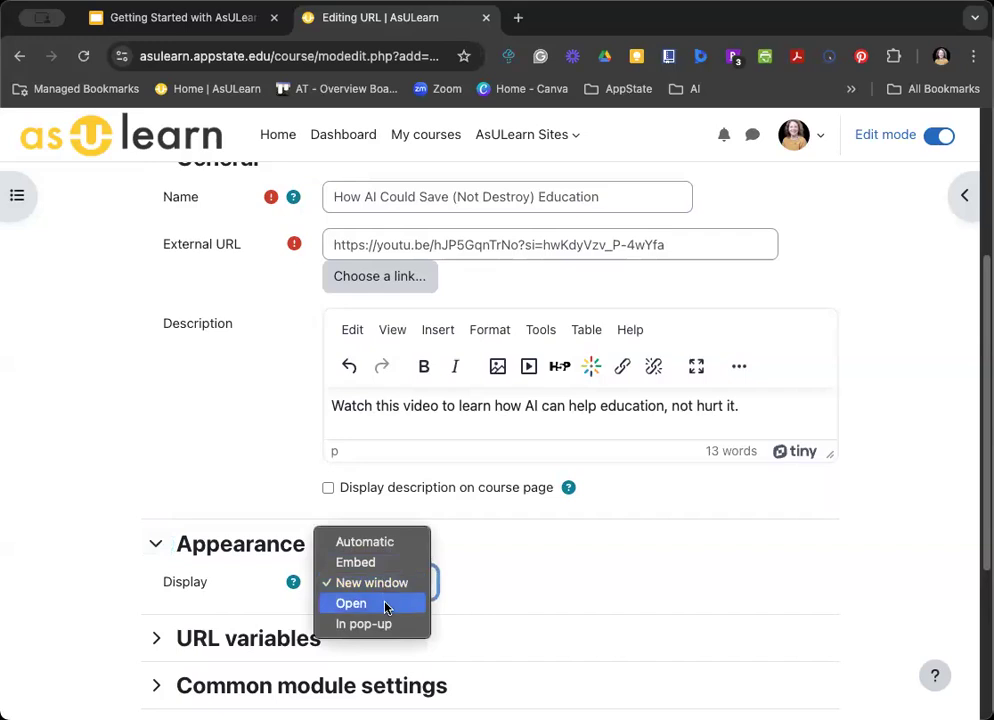
pyautogui.click(491, 581)
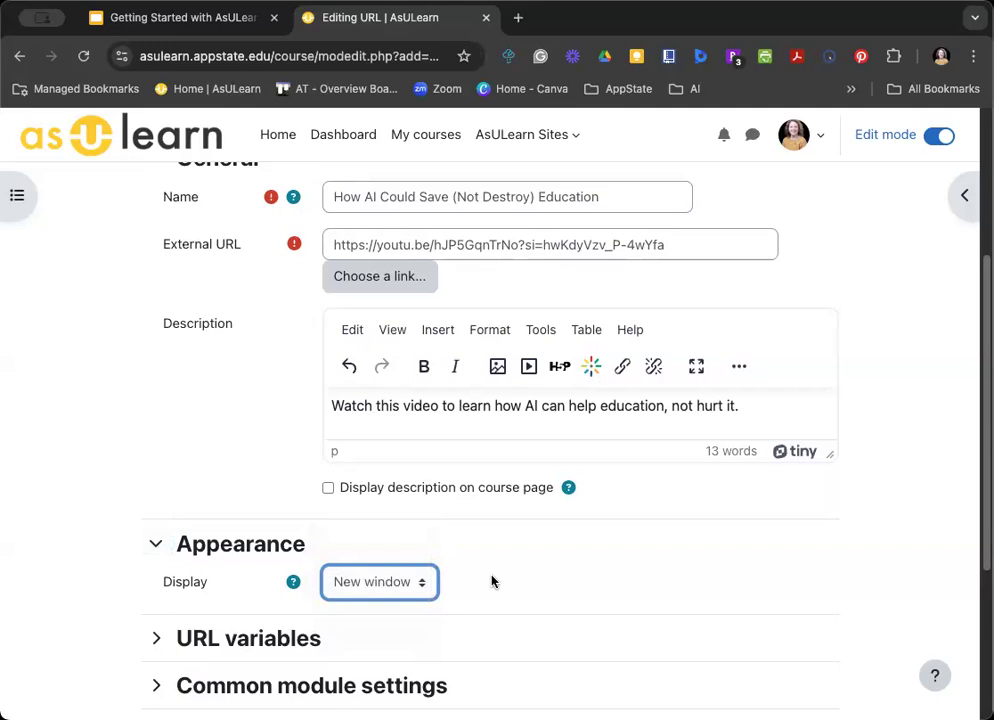
pyautogui.scroll(-4, 495, 563)
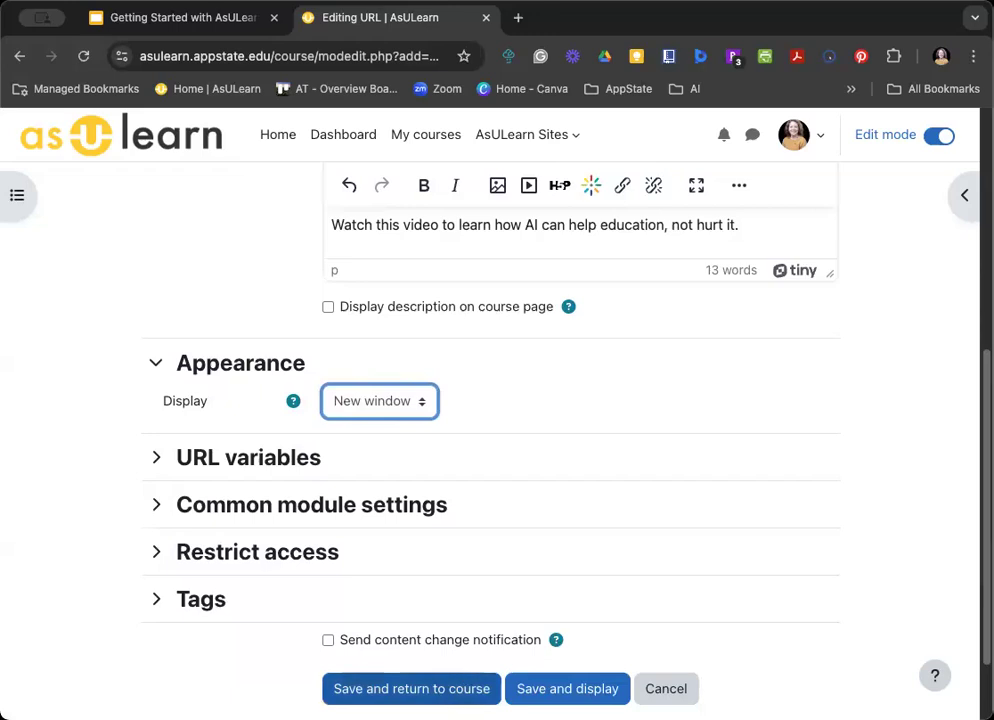
# - Save the URL resource and return to the course page
pyautogui.click(467, 689)
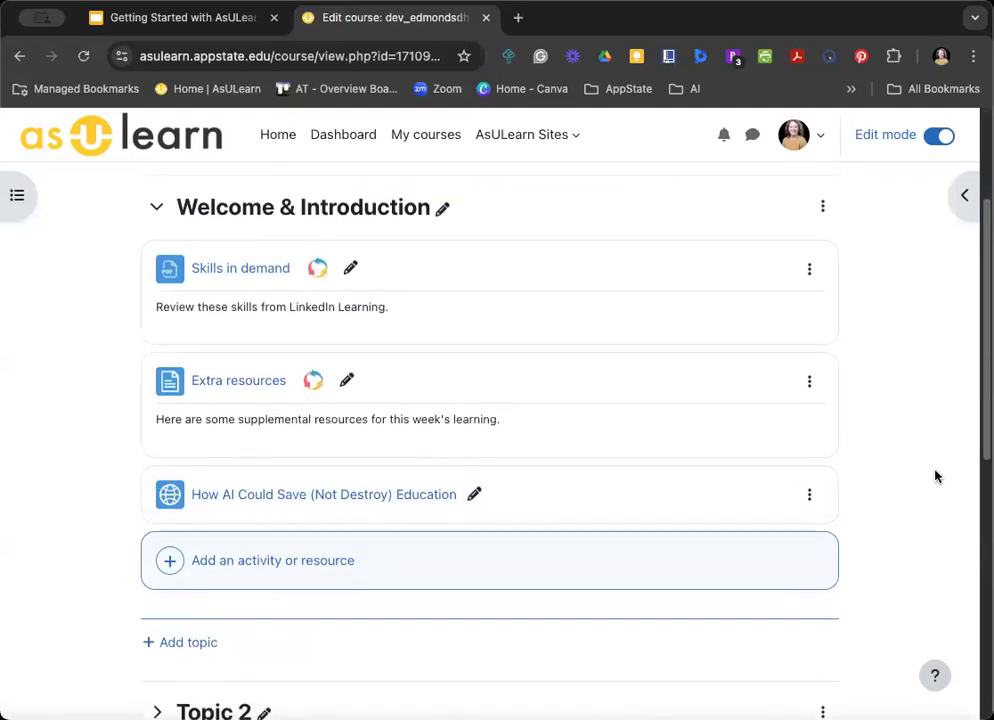
pyautogui.scroll(1, 936, 476)
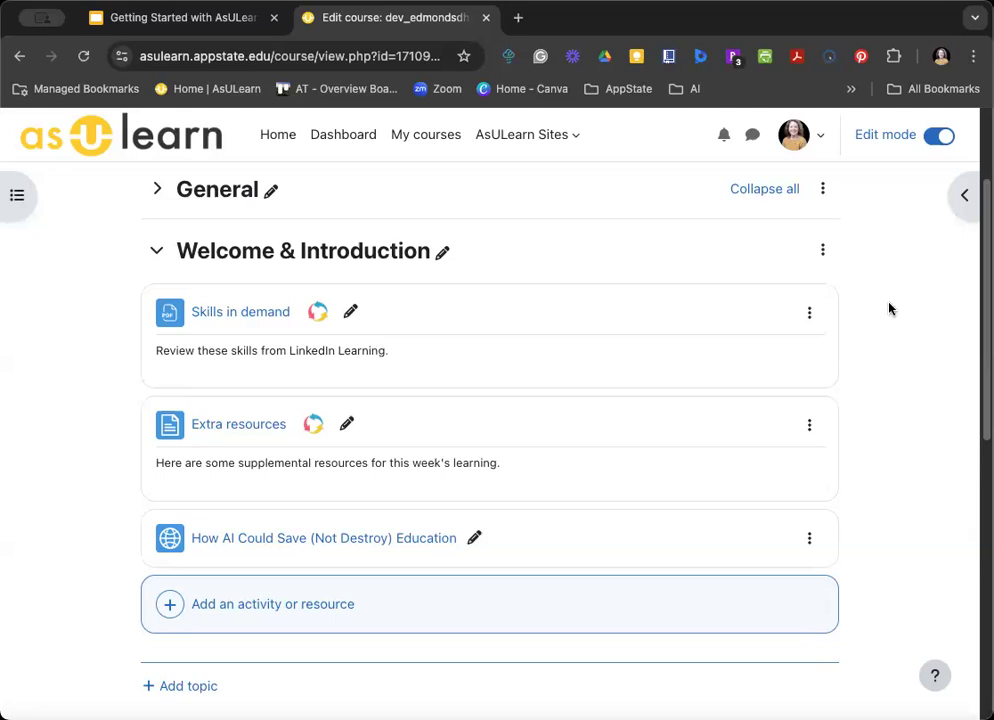
# - Examine the full list of activities and resources available for Welcome & Introduction, and close it without adding anything
pyautogui.click(268, 600)
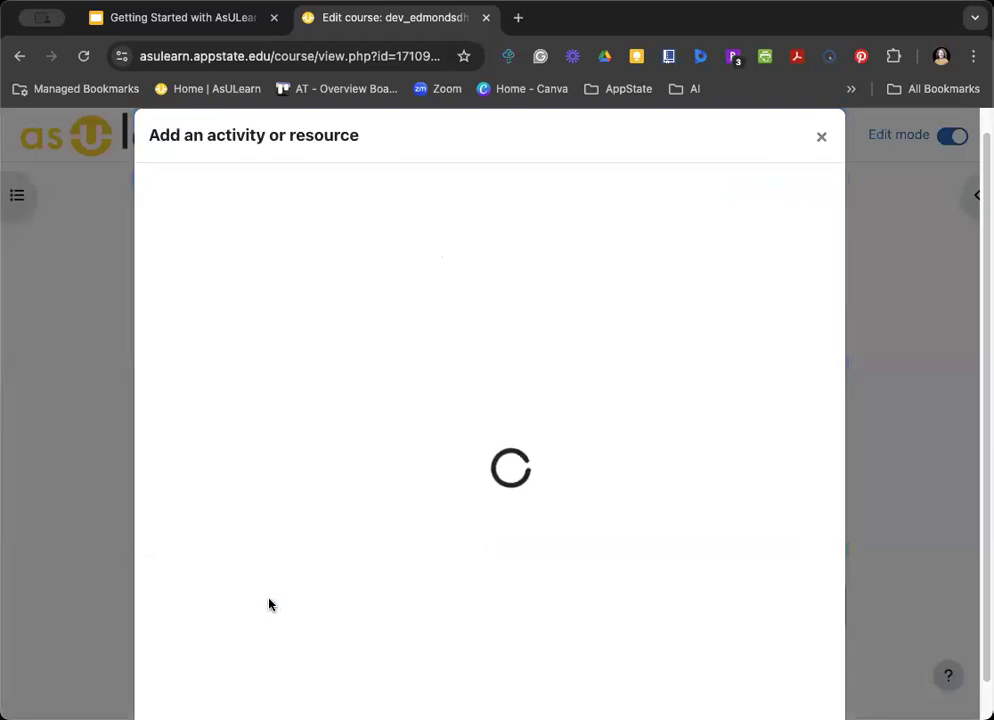
pyautogui.click(250, 242)
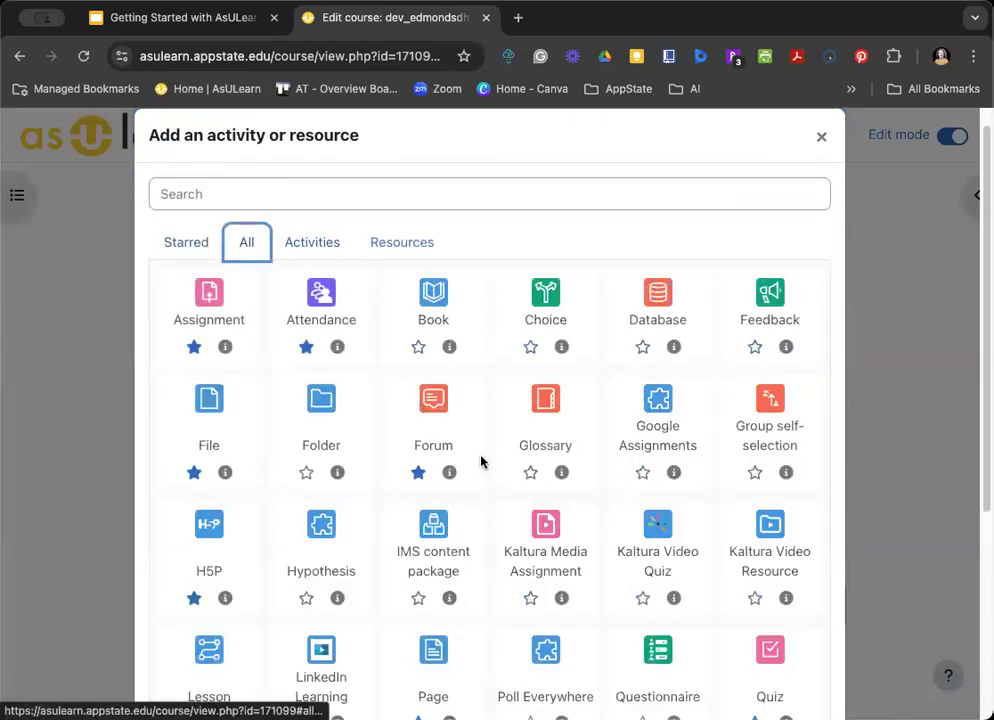
pyautogui.scroll(-2, 540, 440)
pyautogui.scroll(-1, 620, 404)
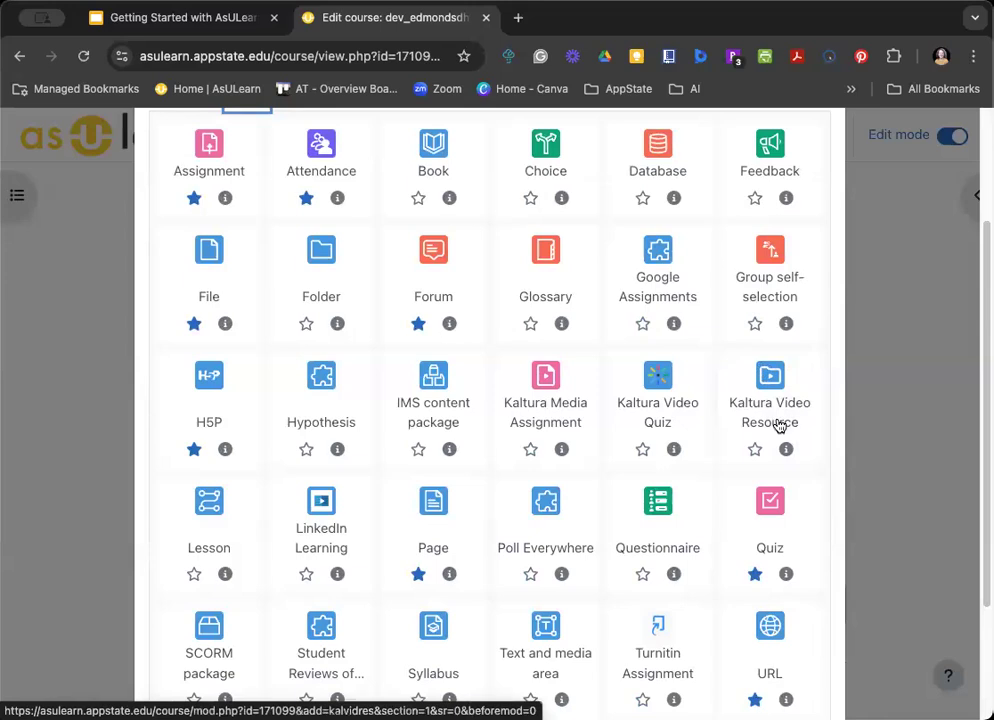
pyautogui.scroll(-3, 790, 440)
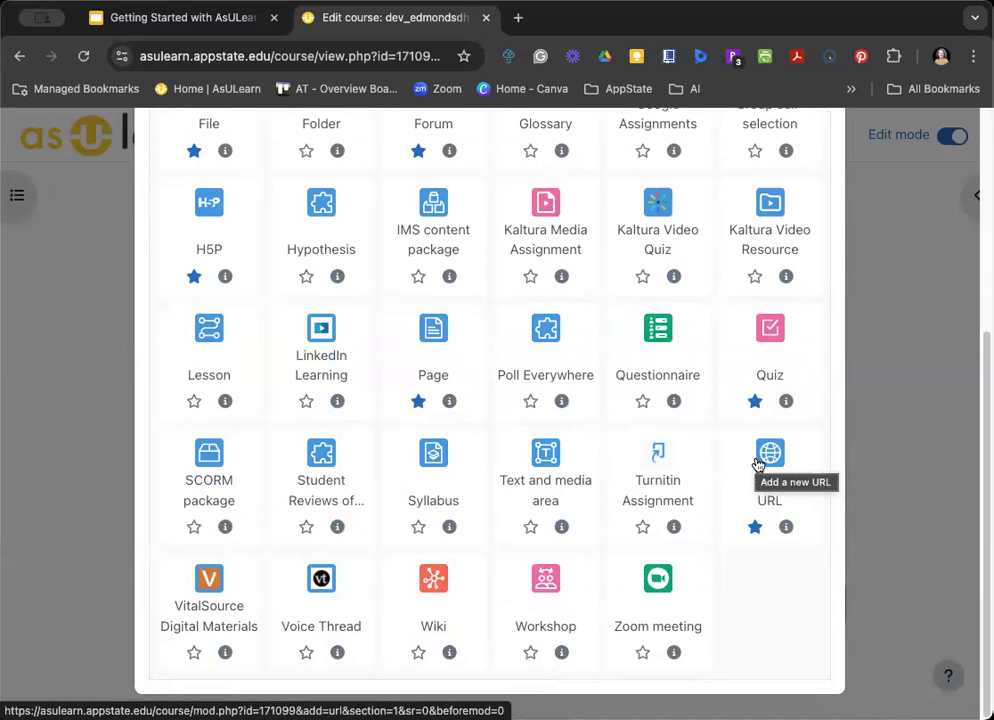
pyautogui.click(866, 301)
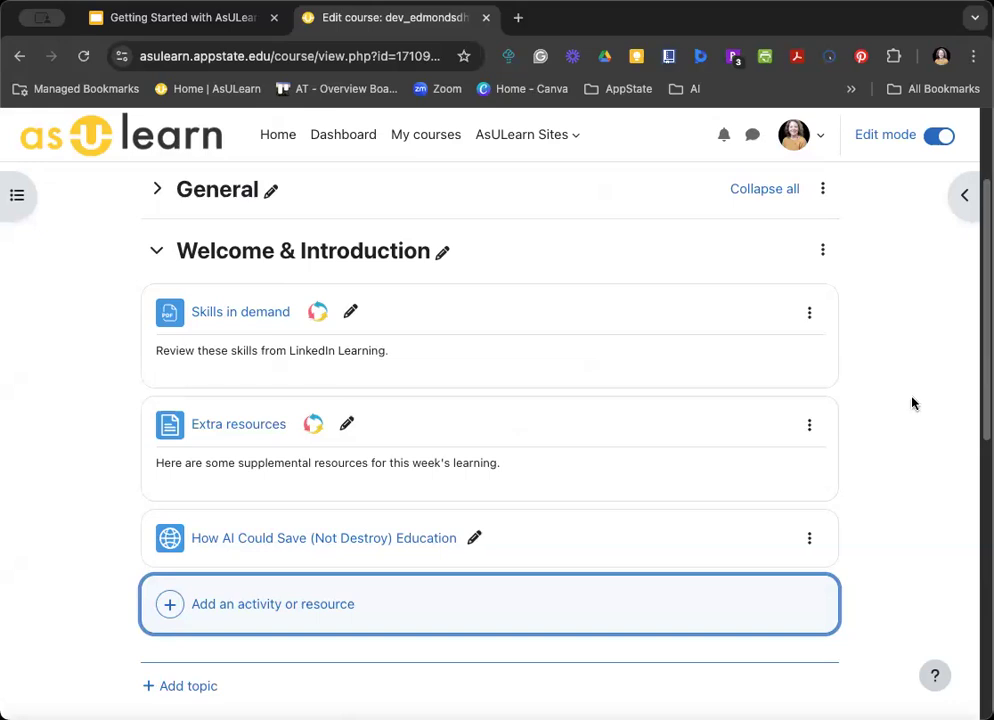
# - Add an Assignment activity to Welcome & Introduction and name it "Reflection 1"
pyautogui.scroll(-1, 912, 403)
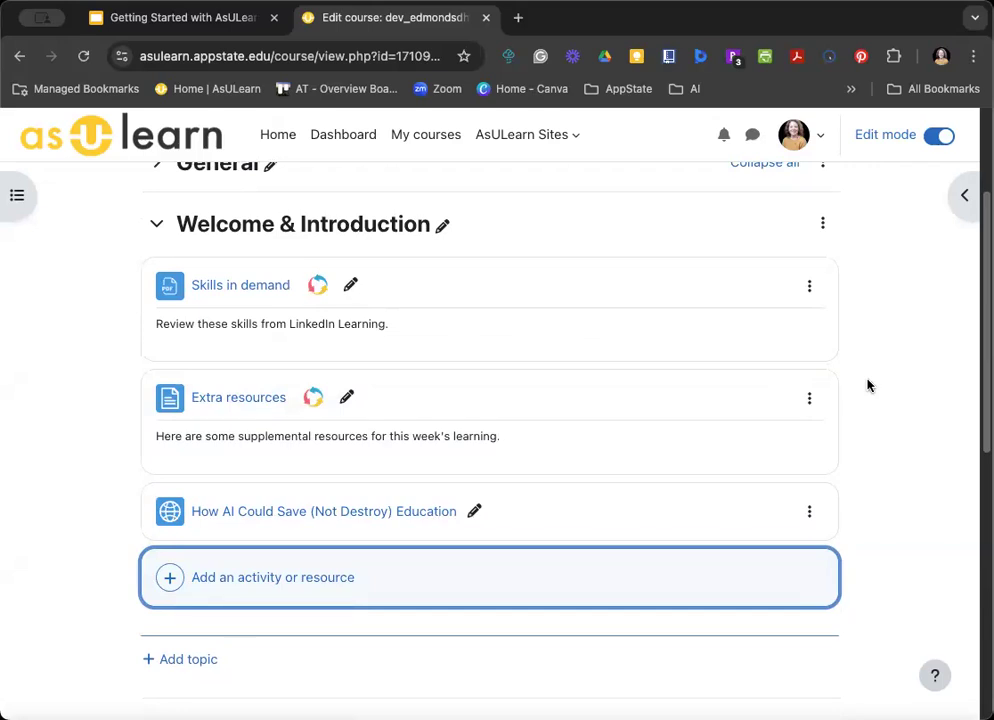
pyautogui.click(295, 584)
pyautogui.click(215, 295)
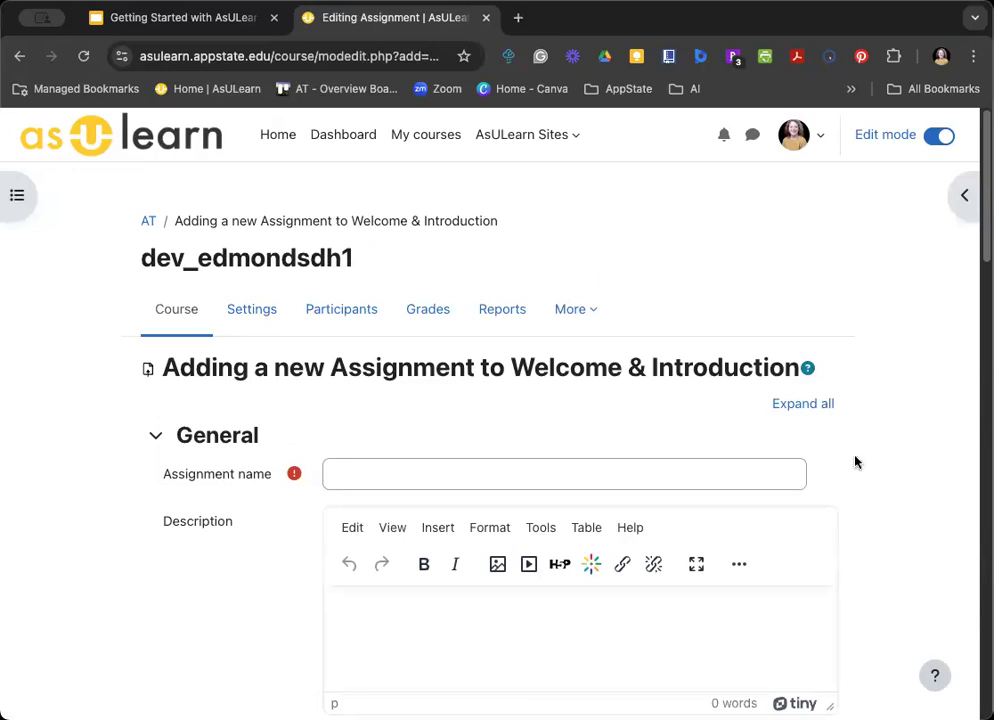
pyautogui.scroll(-1, 519, 438)
pyautogui.click(478, 436)
pyautogui.scroll(-2, 661, 346)
pyautogui.write('Reflection 1')
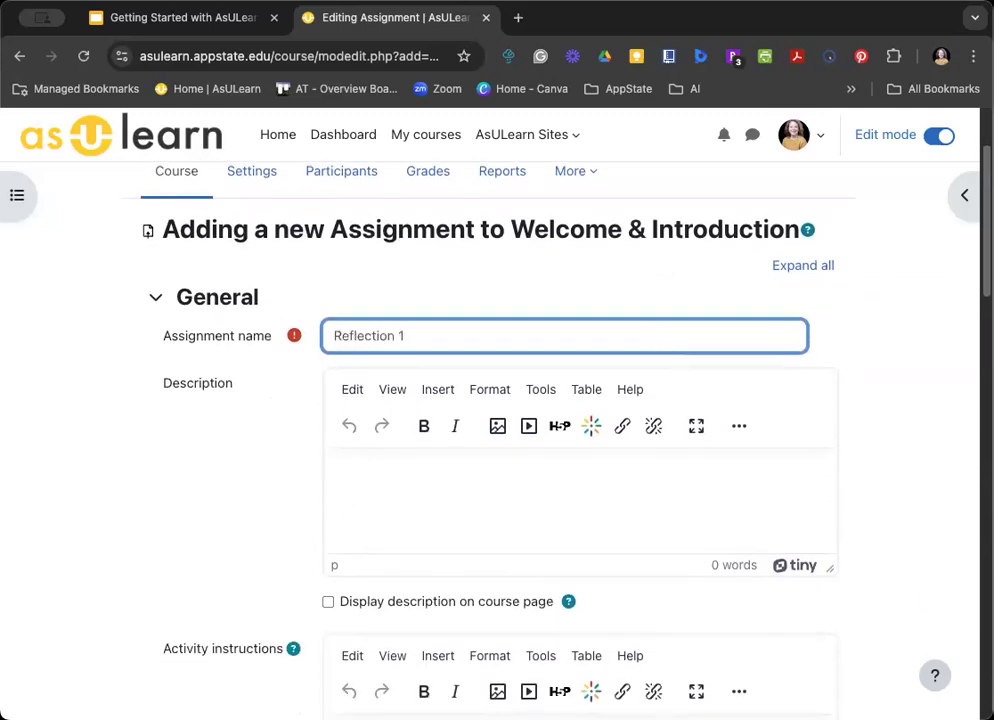
# - Enter a description asking for a module 1 reflection of at most one page on learning, opinion and open questions, and display it on the course page
pyautogui.scroll(-1, 672, 333)
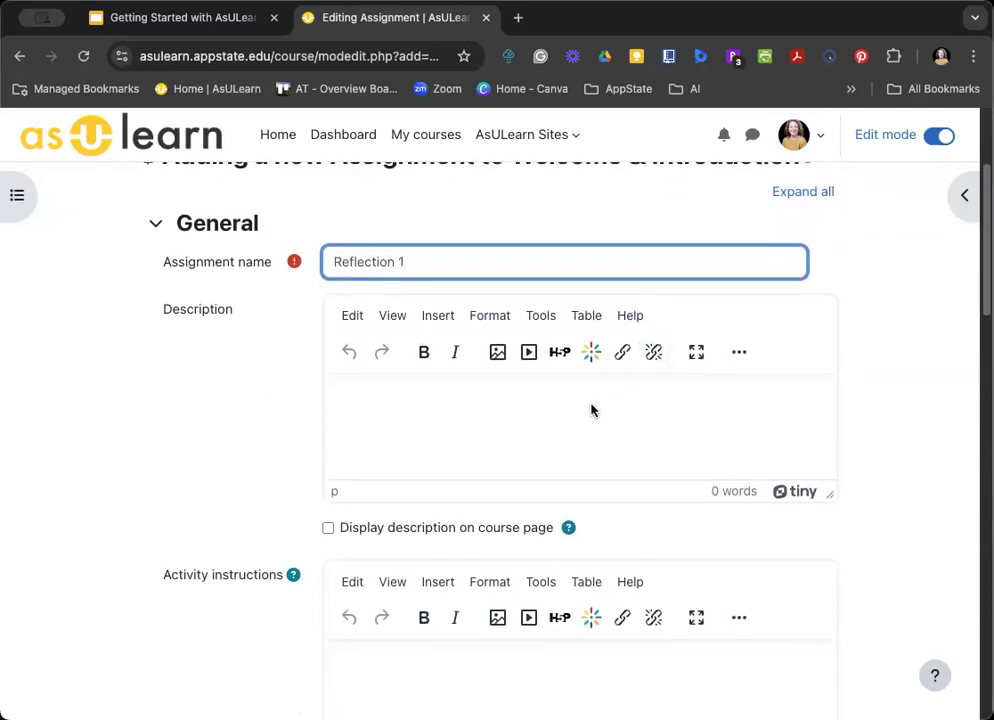
pyautogui.scroll(-2, 592, 405)
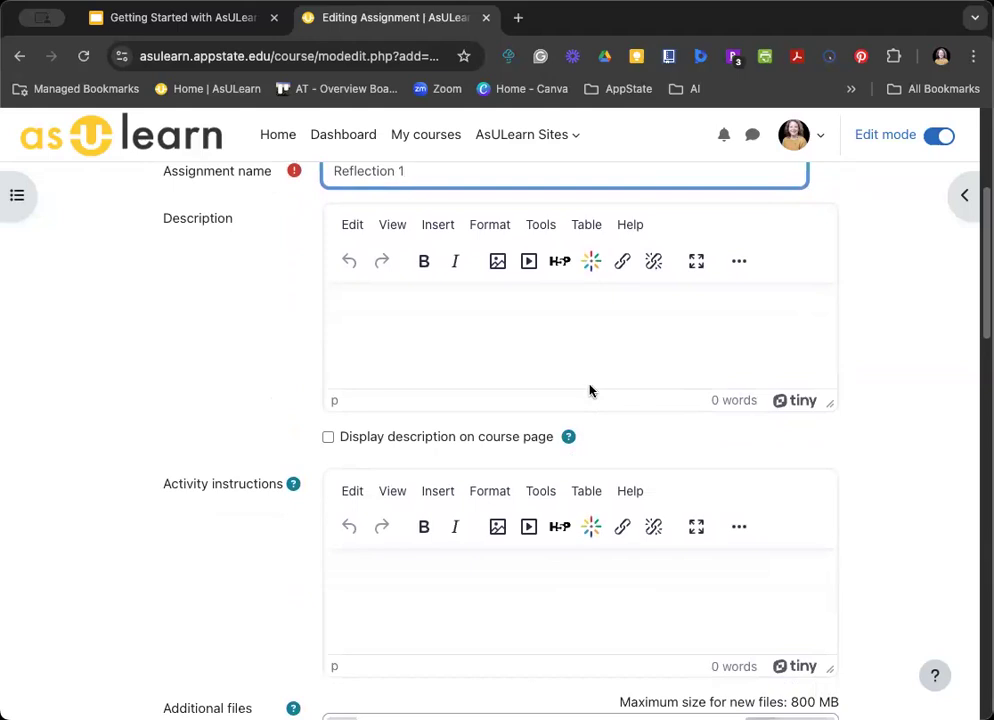
pyautogui.click(363, 291)
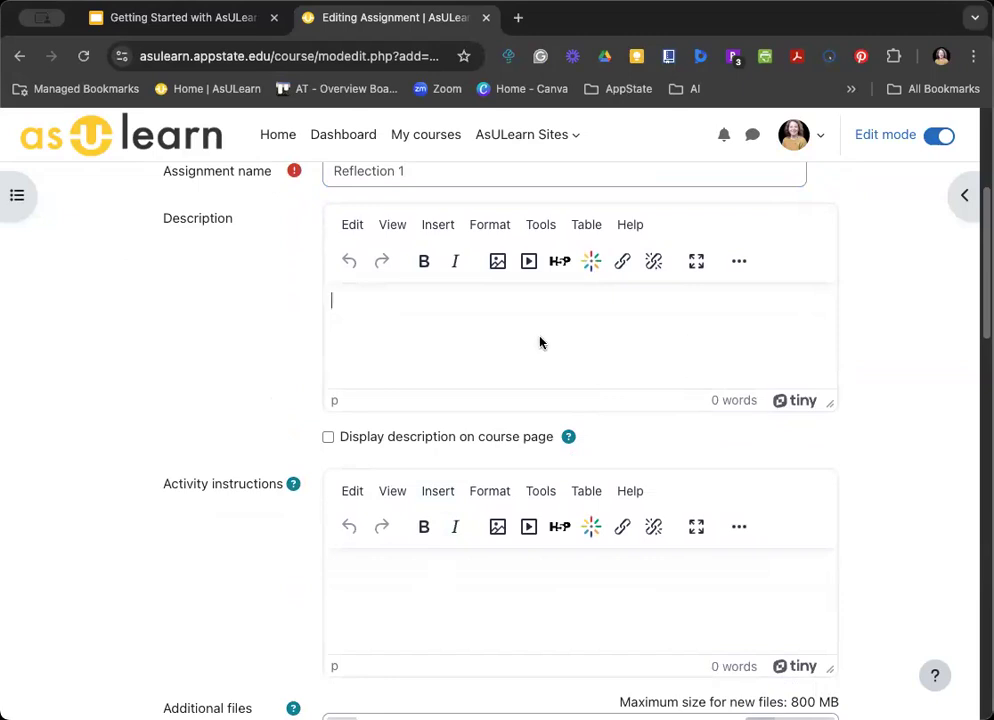
pyautogui.write('Upload your first reflection after module 1. This reflection should include what you learned, your opinion on the topic, and what you still have questions about. This reflection should be no longer than one page.')
pyautogui.press('super+z')
pyautogui.write('Upload your first reflection after module 1. This reflection should include what you learned, your opinion on the topic, and what you still have questions about. This reflection should be no longer than one page.')
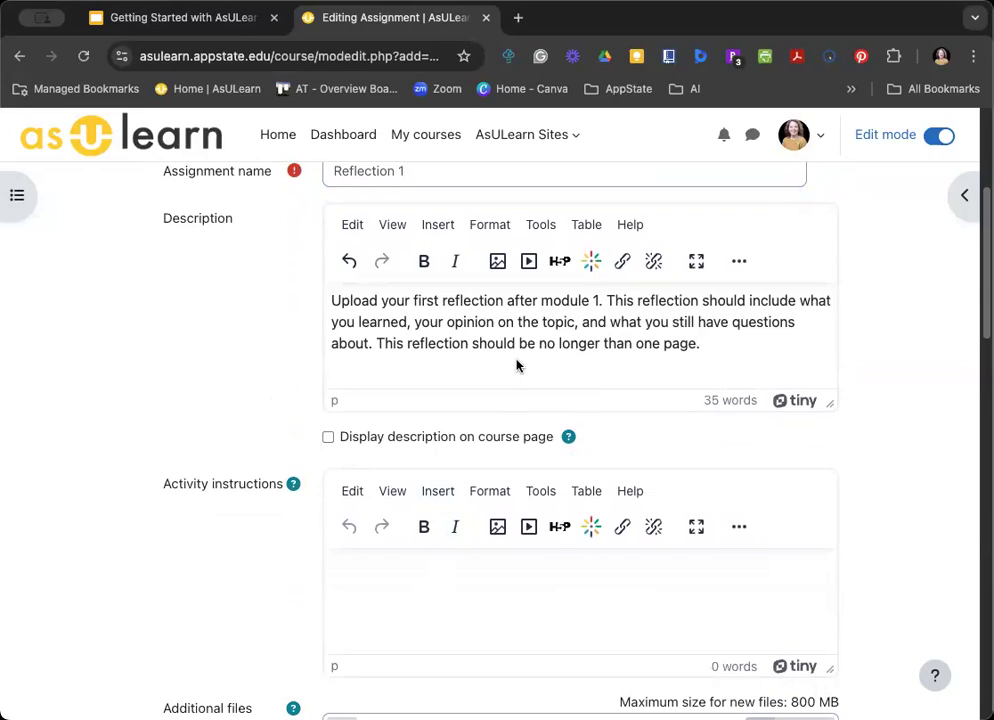
pyautogui.click(363, 441)
pyautogui.scroll(-1, 226, 387)
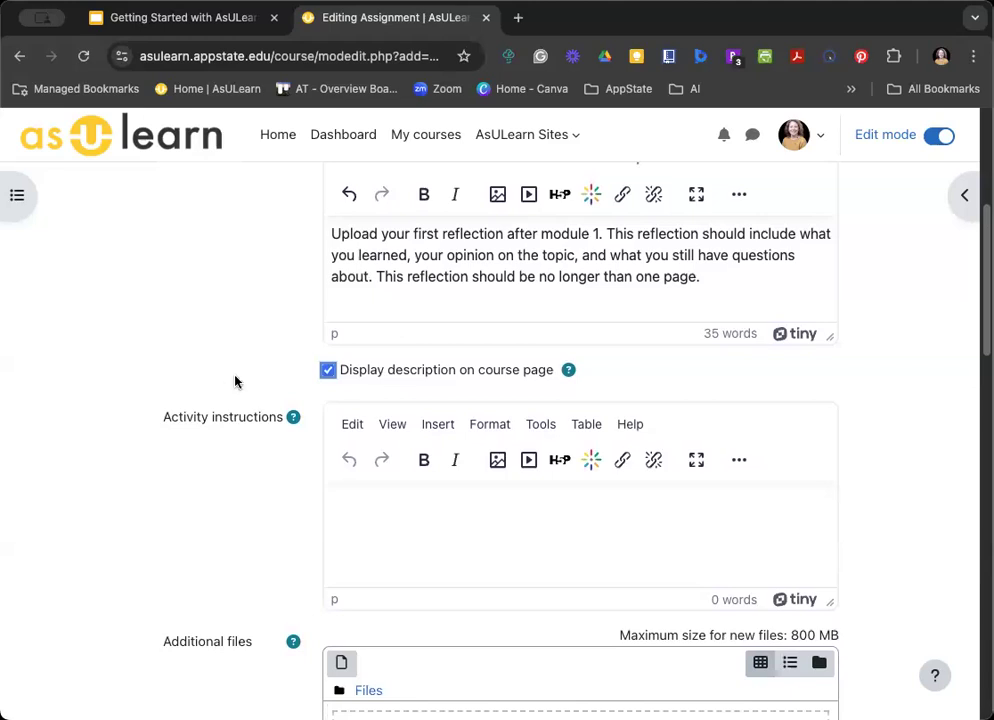
# - Fill in the assignment's activity instructions with the same text as its description
pyautogui.scroll(-1, 237, 377)
pyautogui.click(376, 456)
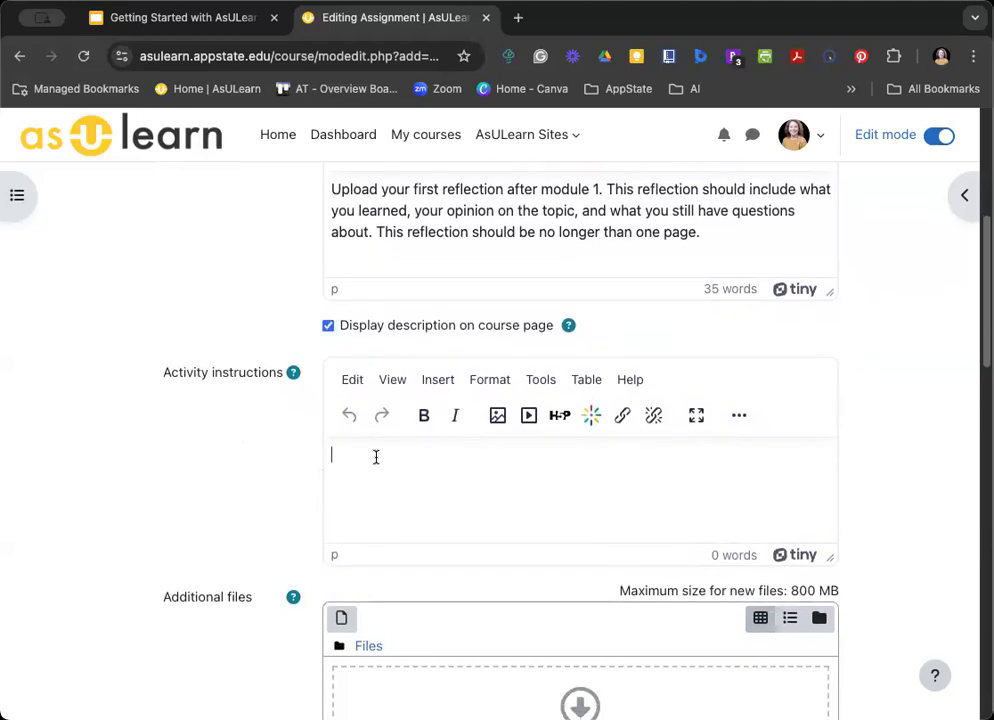
pyautogui.write('Upload your first reflection after module 1. This reflection should include what you learned, your opinion on the topic, and what you still have questions about. This reflection should be no longer than one page.')
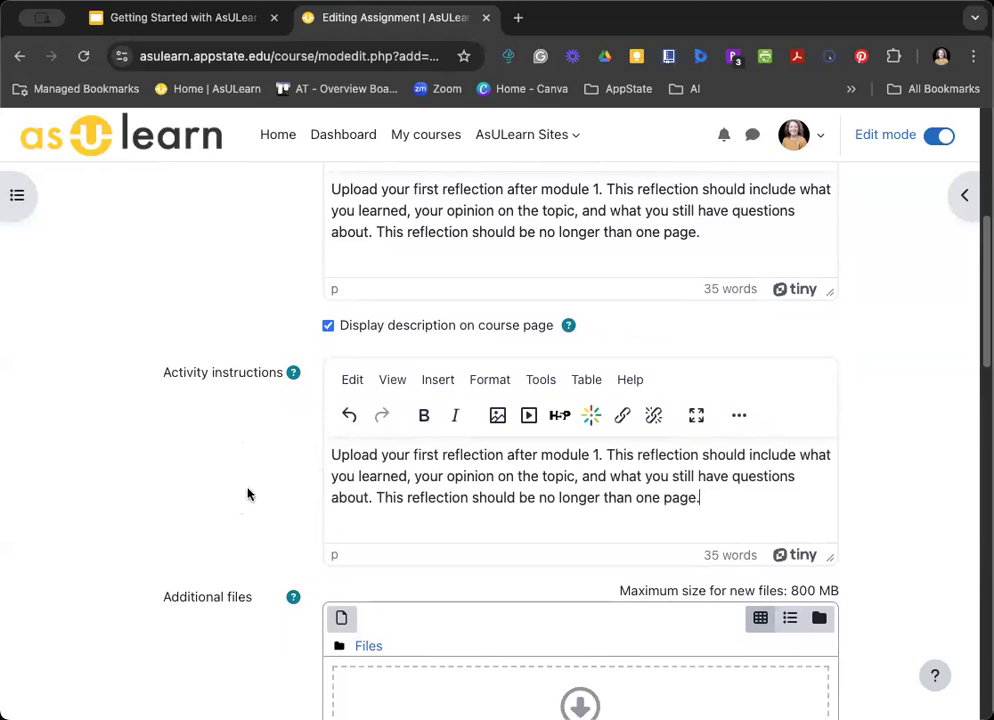
# - Set the assignment's due time on 15 August 2024 to 23:59
pyautogui.scroll(-3, 249, 494)
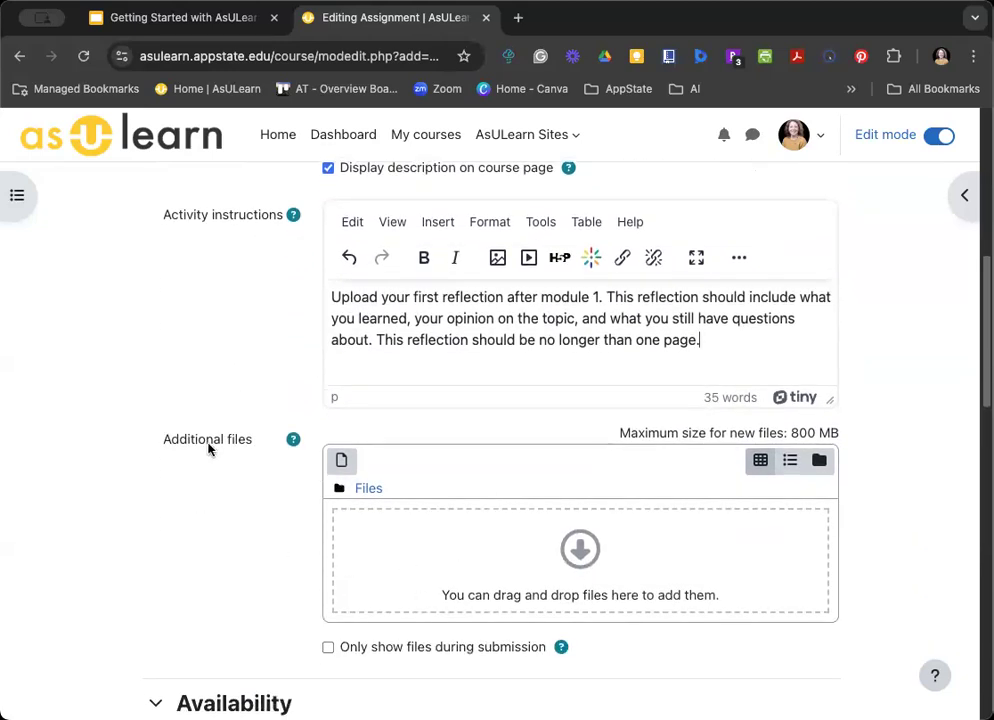
pyautogui.scroll(-1, 260, 499)
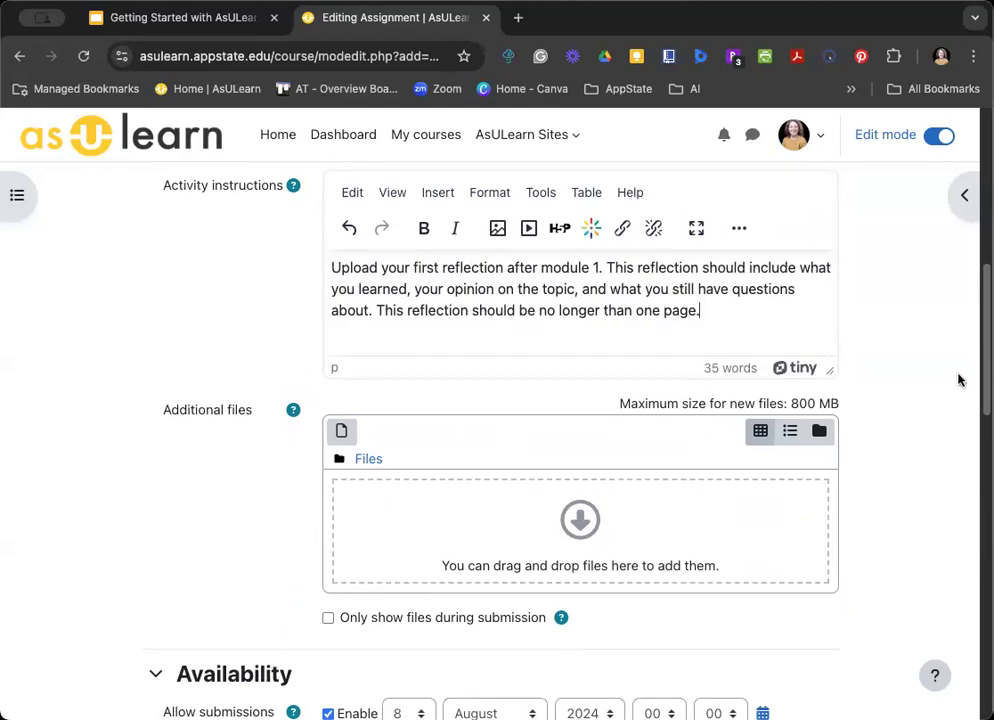
pyautogui.scroll(-5, 316, 442)
pyautogui.scroll(-3, 310, 430)
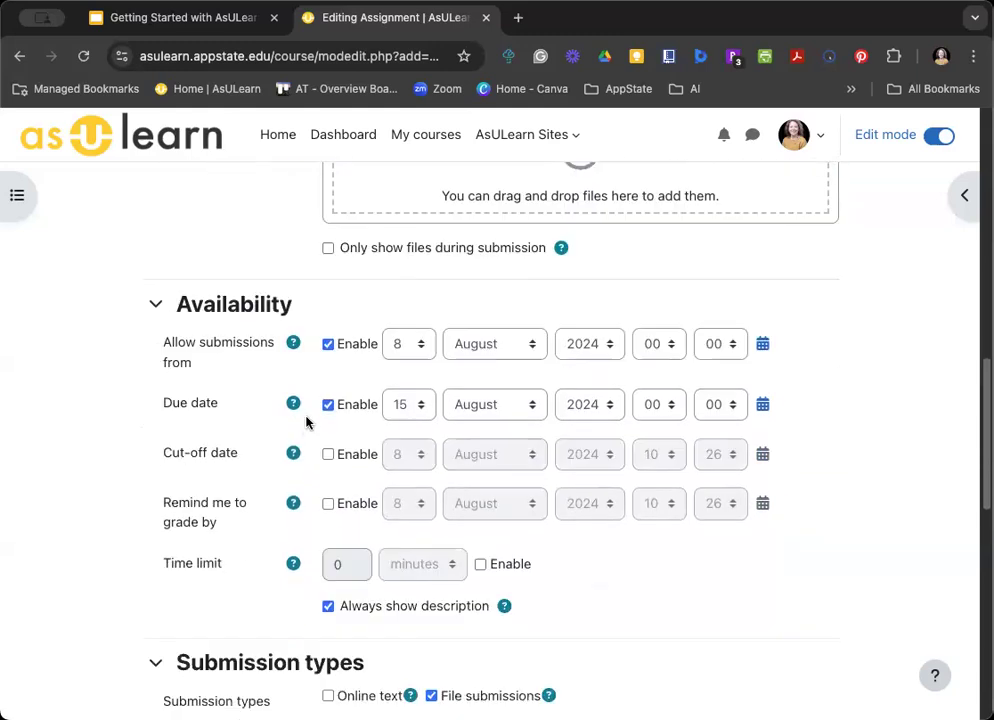
pyautogui.scroll(-1, 340, 408)
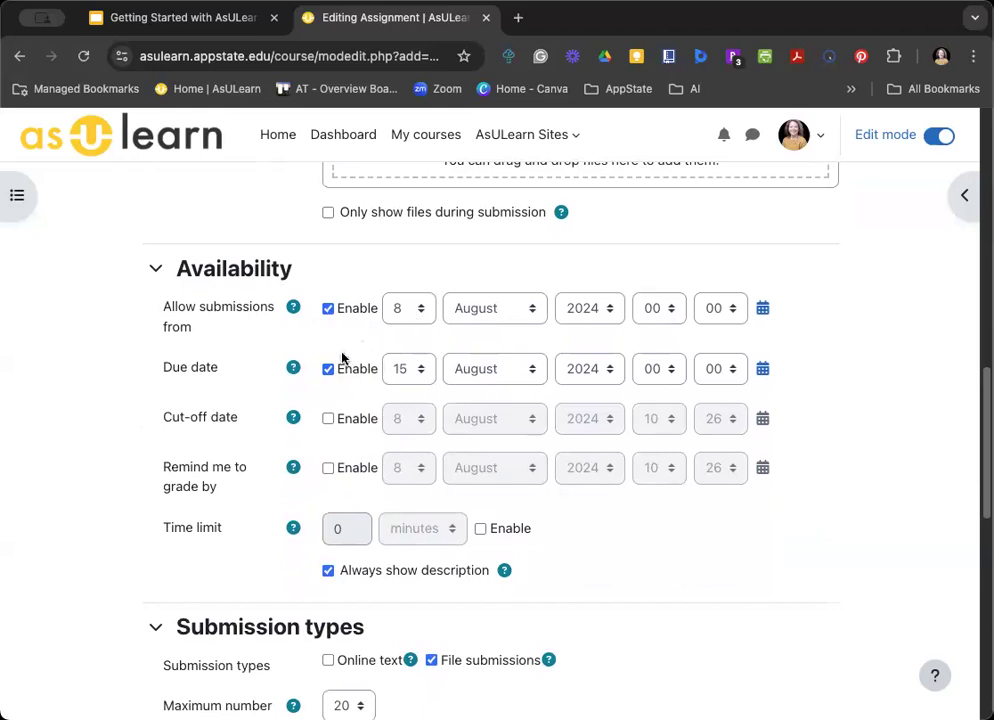
pyautogui.click(646, 375)
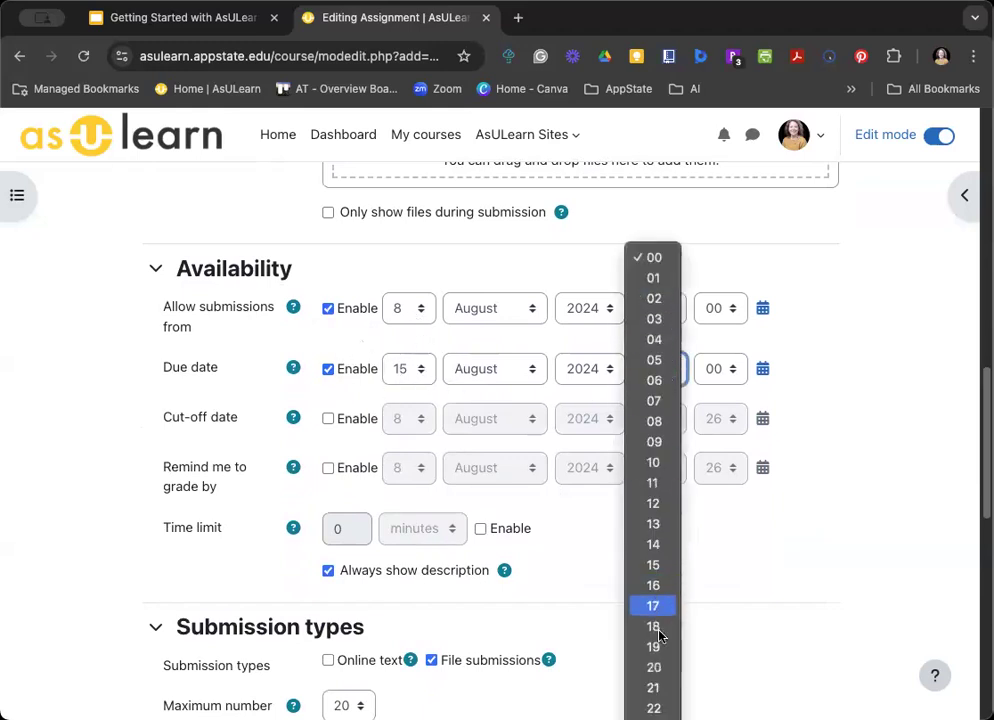
pyautogui.click(656, 719)
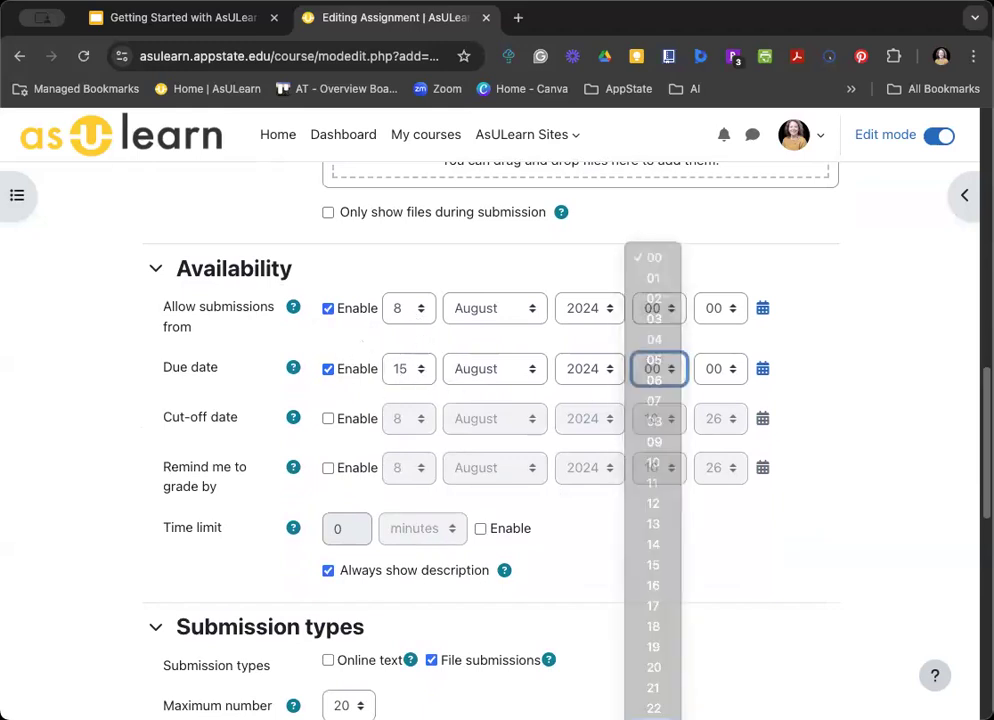
pyautogui.click(718, 370)
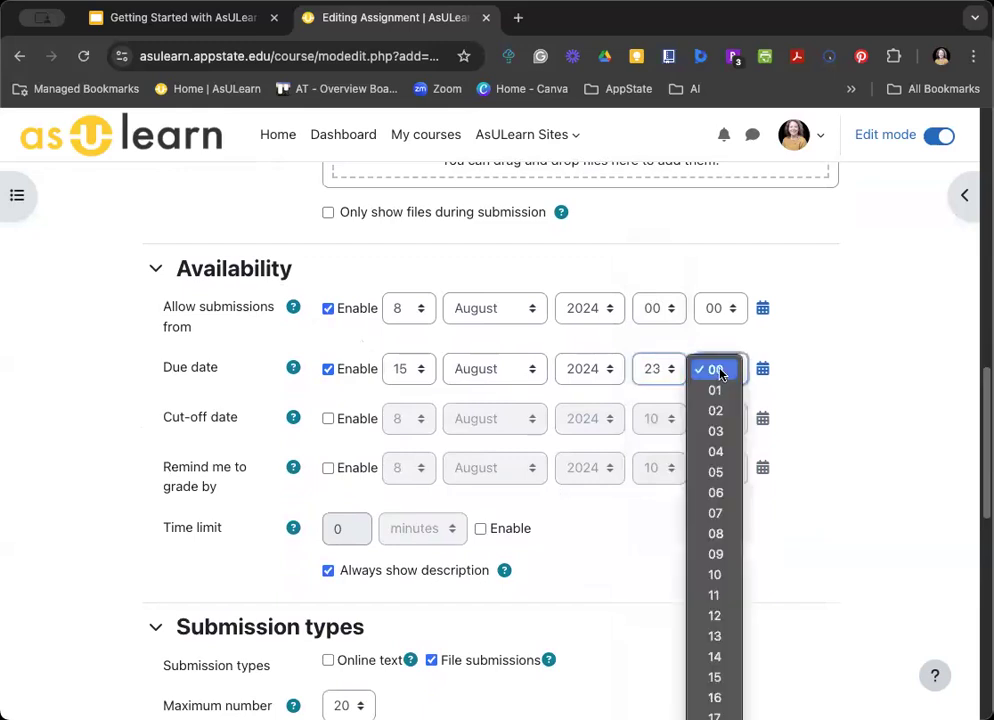
pyautogui.scroll(-10, 717, 600)
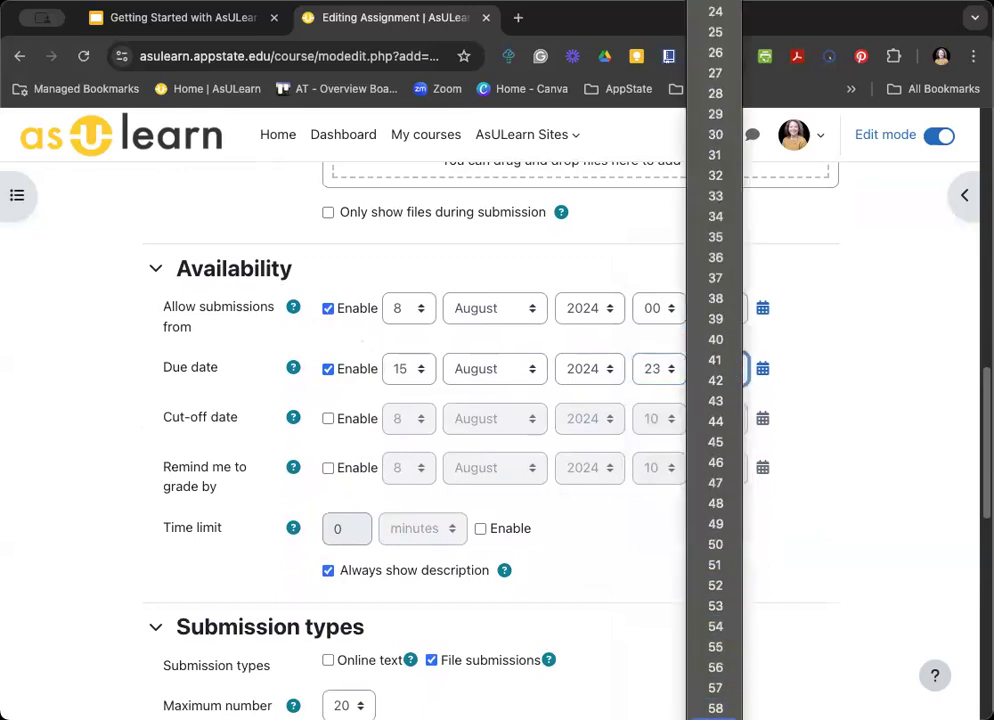
pyautogui.click(716, 710)
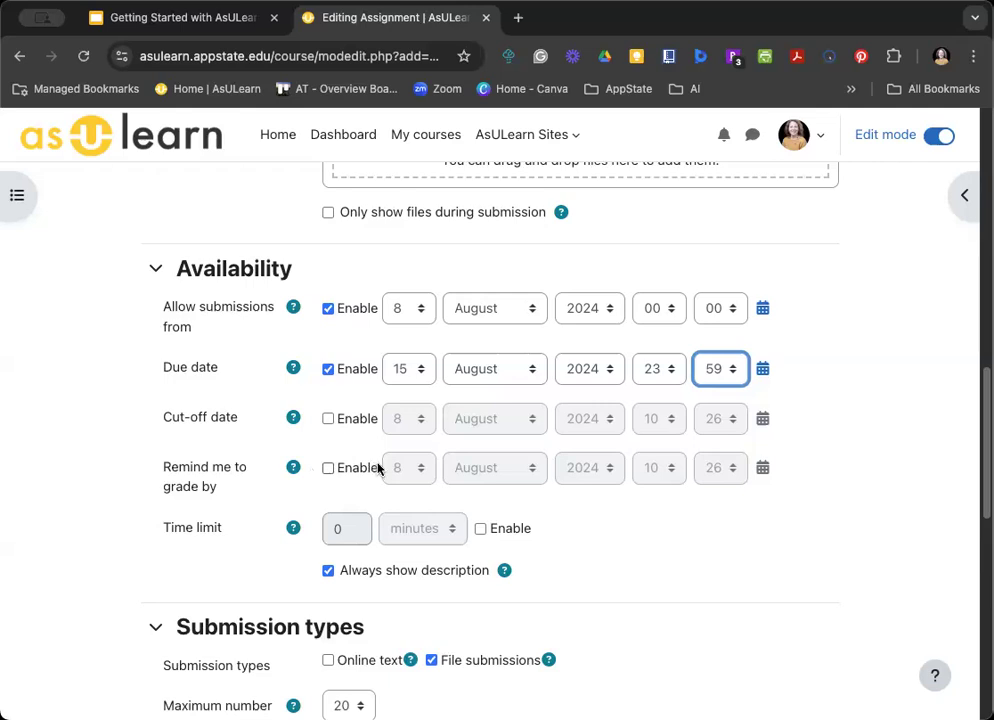
pyautogui.click(506, 529)
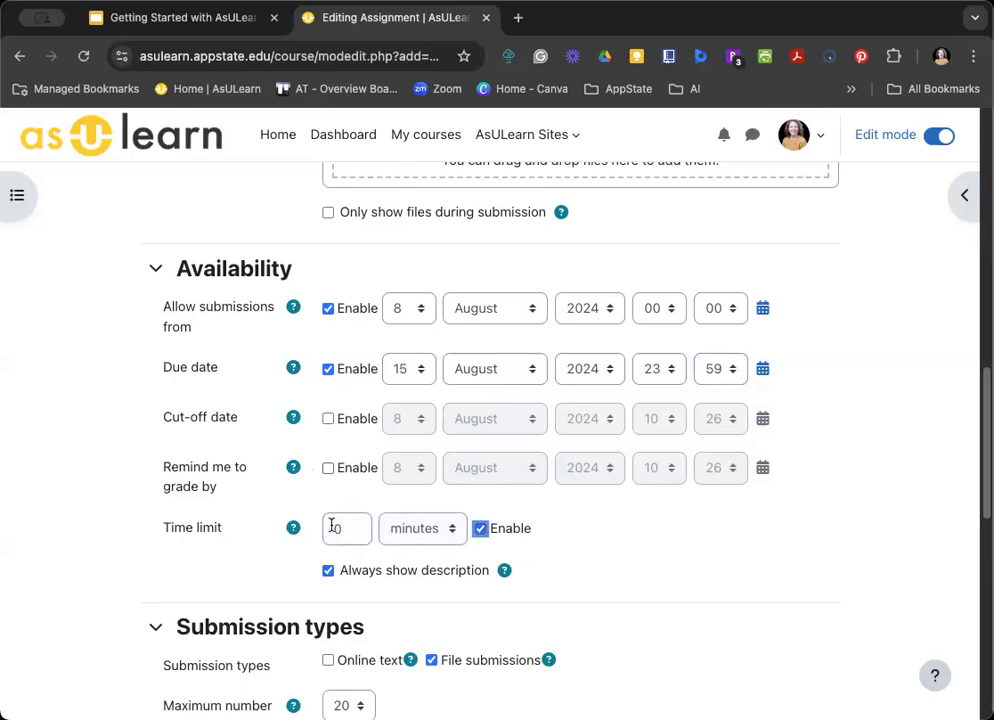
pyautogui.click(487, 530)
pyautogui.click(479, 528)
# - Allow Online text as a submission type for the assignment alongside file submissions
pyautogui.scroll(-3, 868, 470)
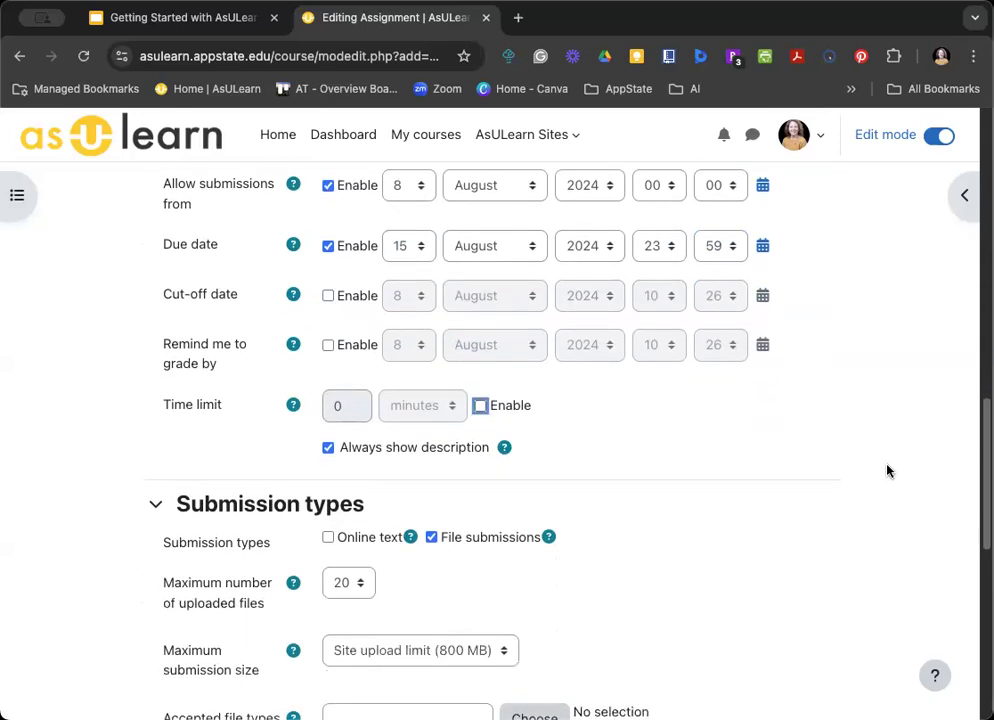
pyautogui.scroll(-1, 882, 455)
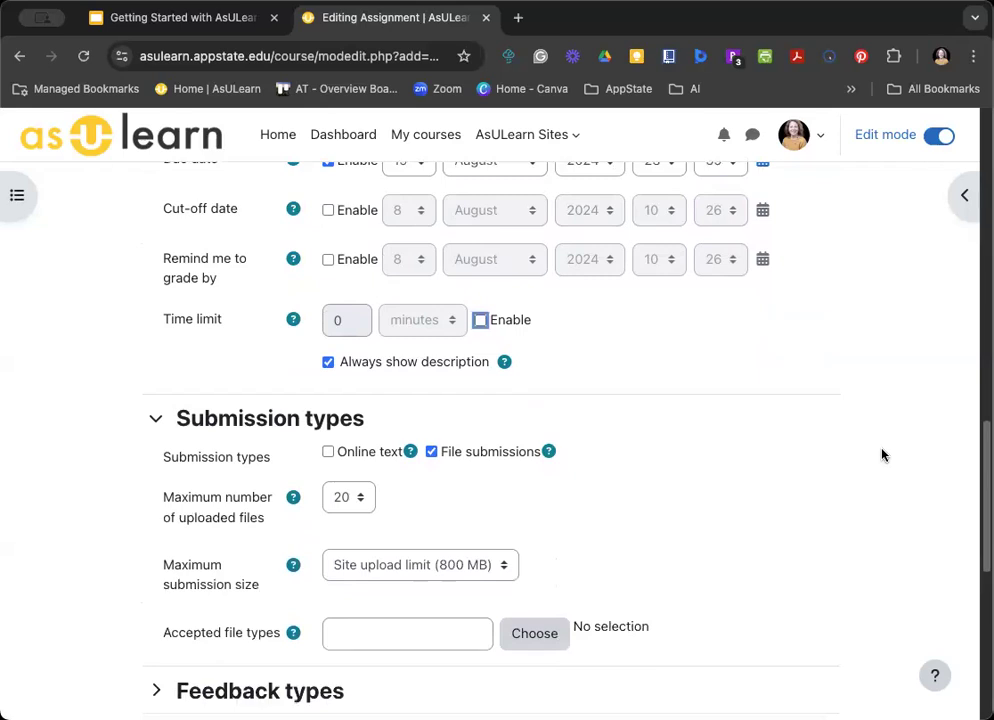
pyautogui.scroll(-3, 881, 456)
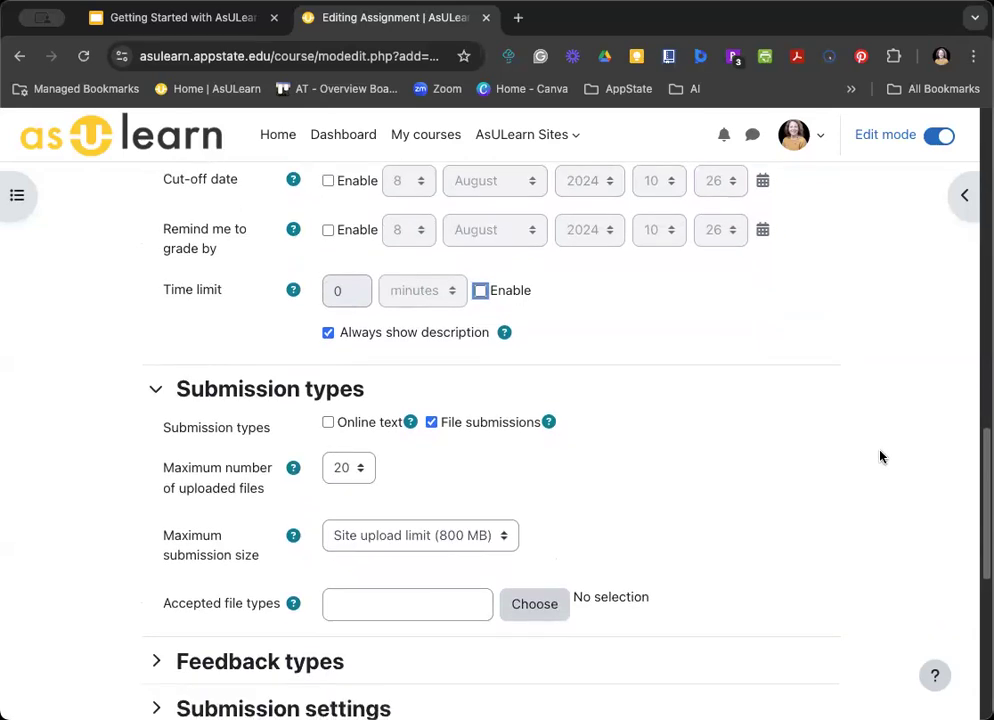
pyautogui.scroll(-1, 880, 456)
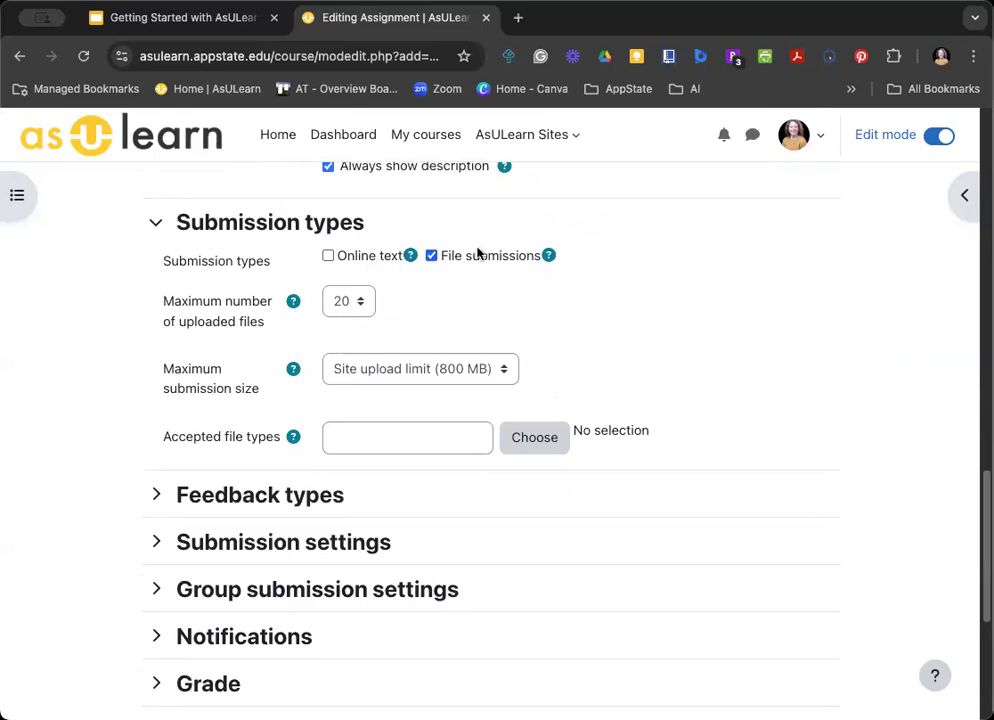
pyautogui.click(378, 260)
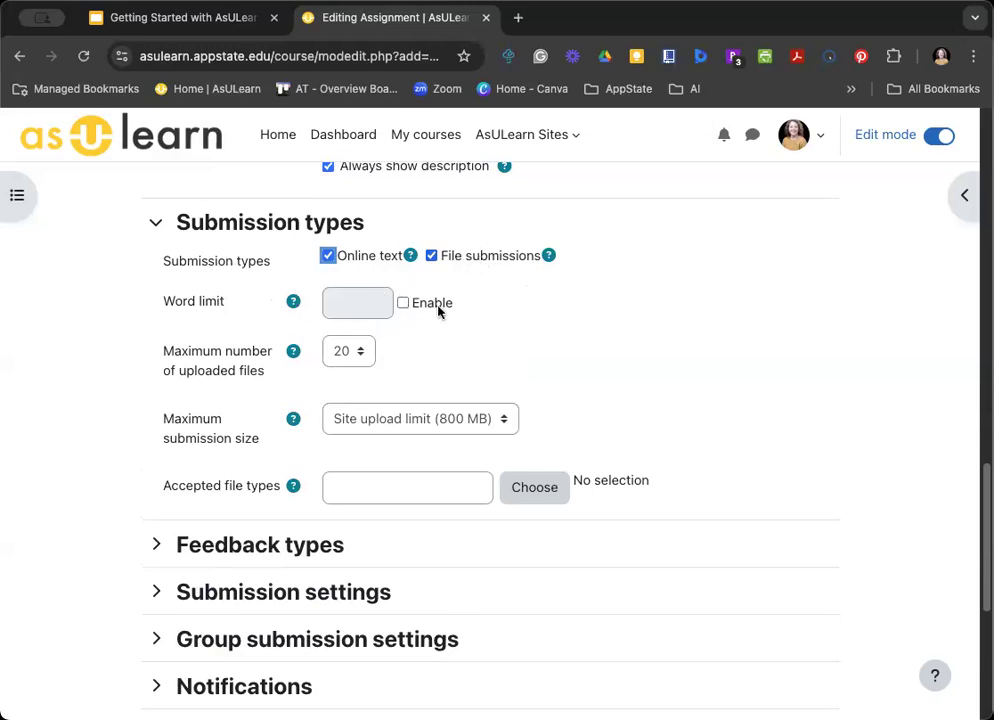
# - Turn off Feedback files and turn on Annotate PDF as the assignment's feedback types, and view the help for Annotate PDF
pyautogui.scroll(-1, 427, 306)
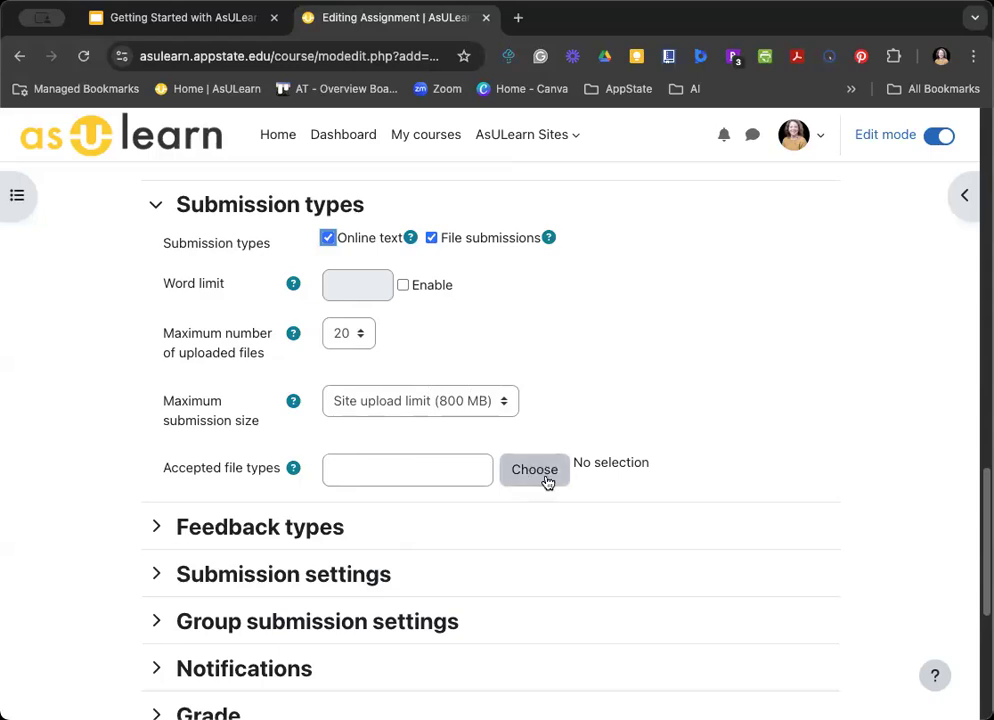
pyautogui.scroll(-1, 745, 406)
pyautogui.scroll(-4, 745, 406)
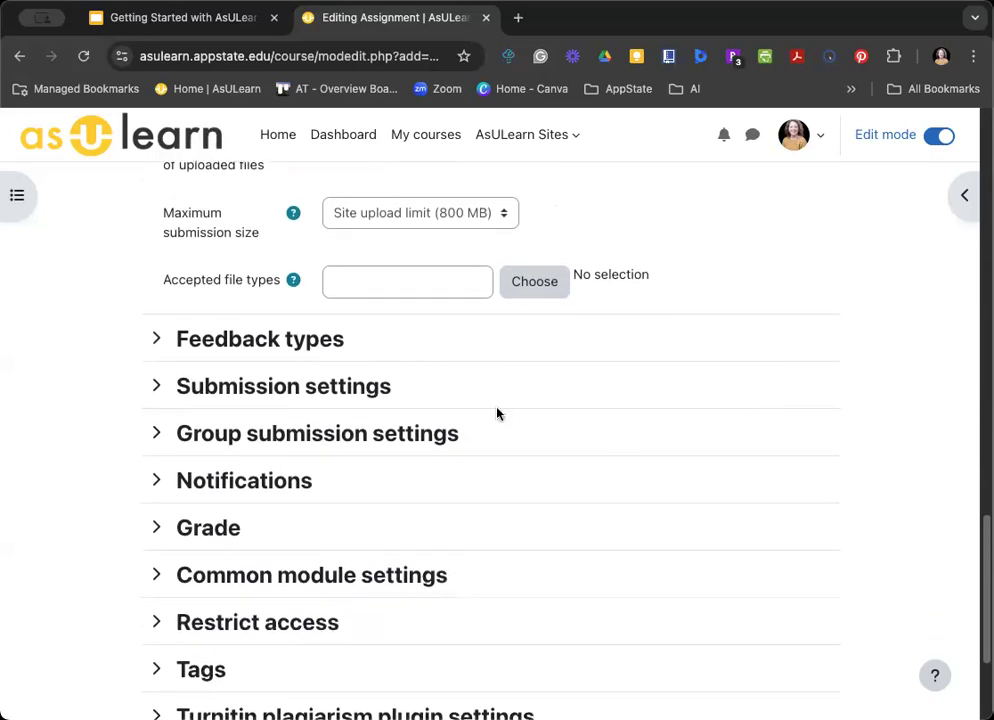
pyautogui.click(229, 338)
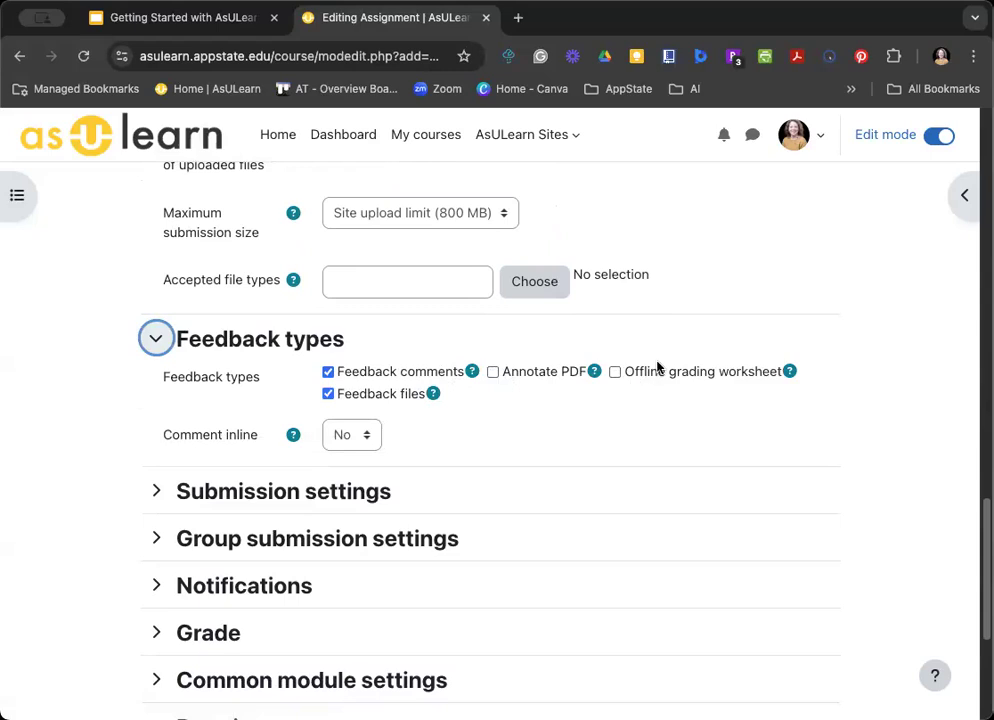
pyautogui.click(366, 398)
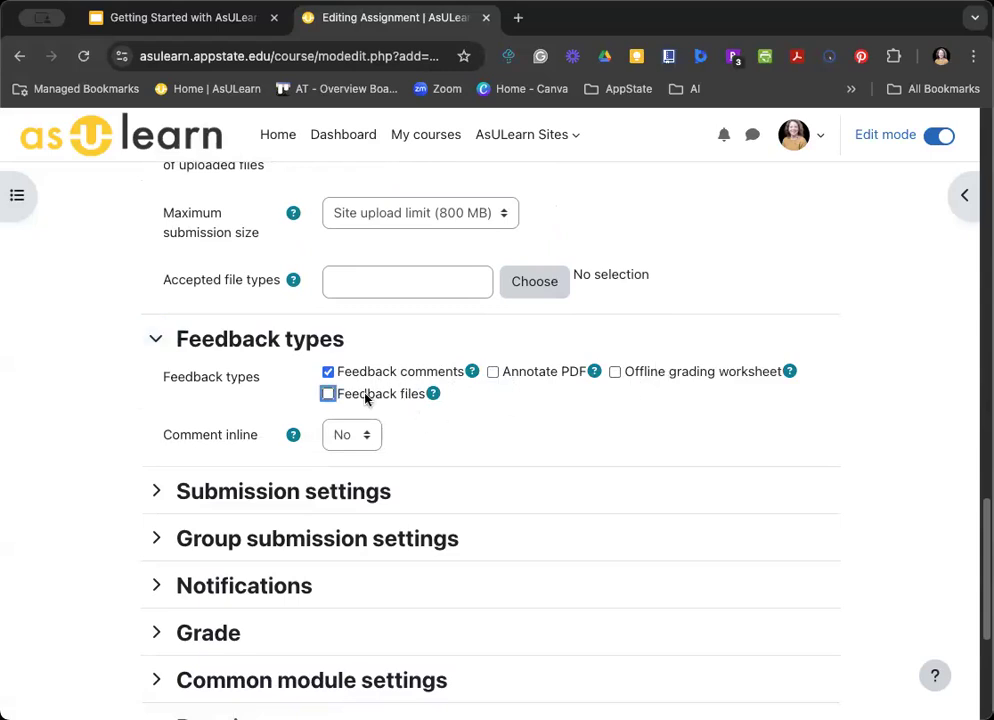
pyautogui.click(522, 376)
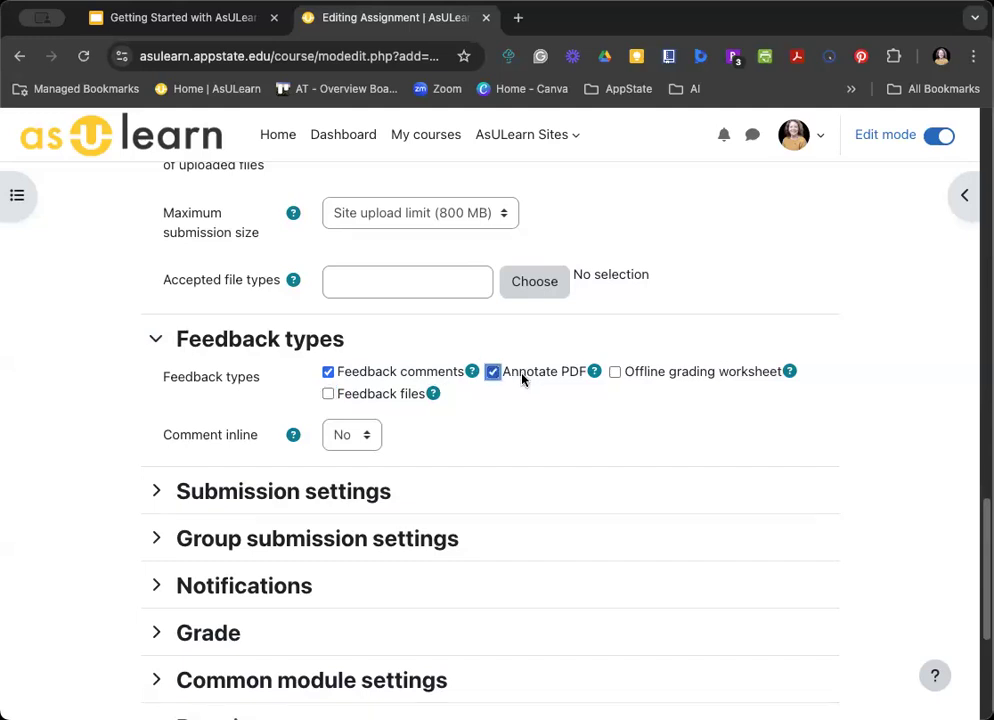
pyautogui.click(594, 374)
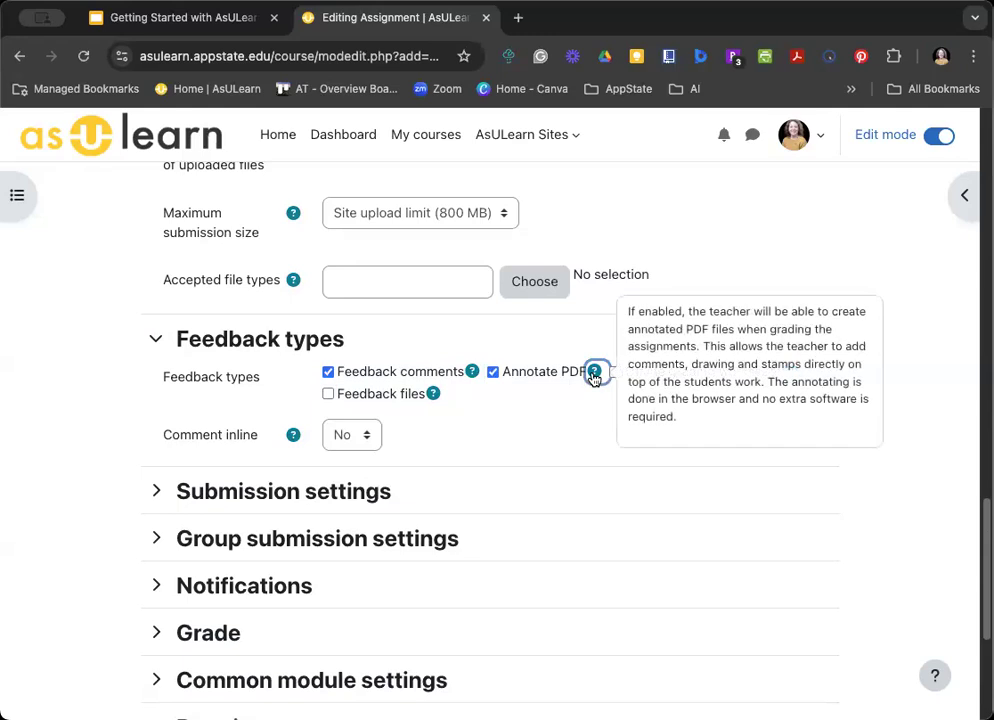
pyautogui.click(580, 392)
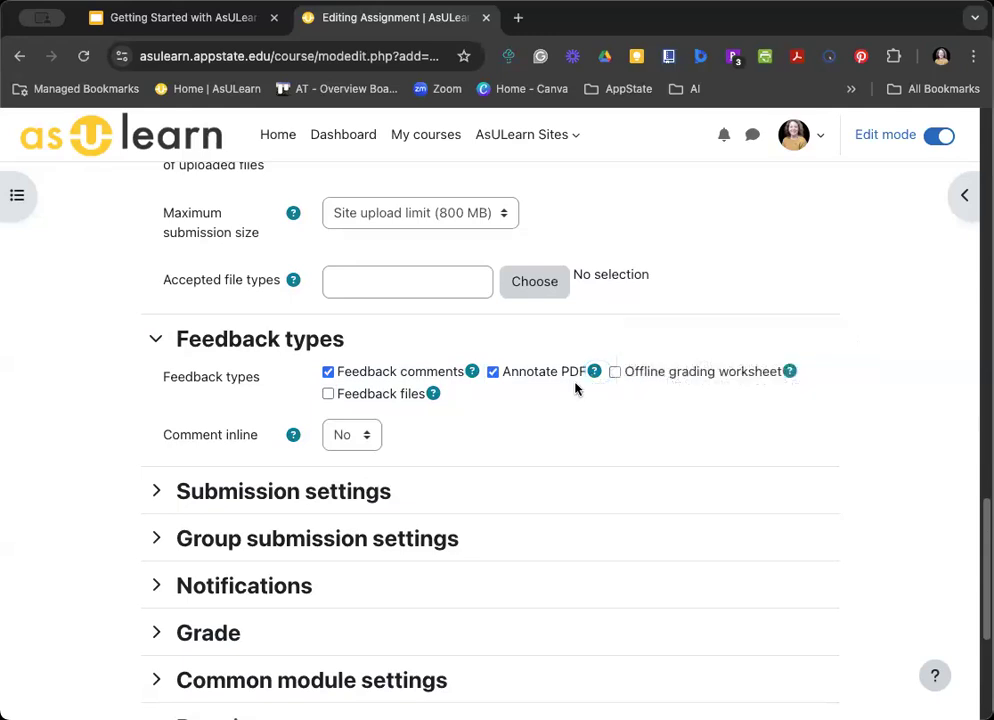
# - Expand the assignment's submission settings and review the submit button, submission statement and additional attempts options
pyautogui.scroll(-3, 353, 428)
pyautogui.click(336, 378)
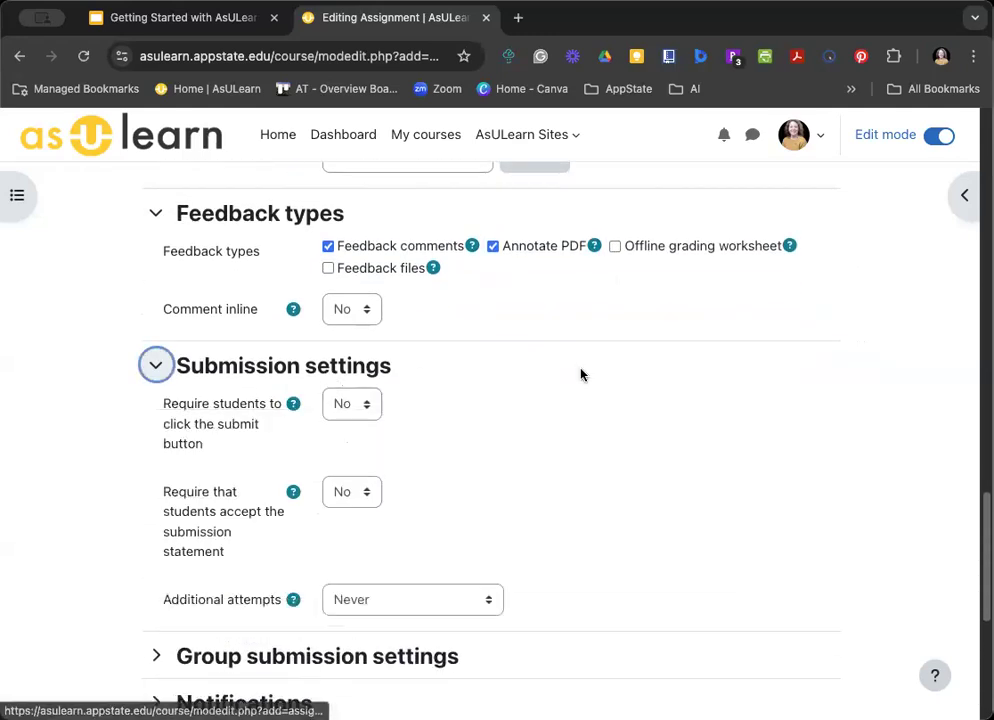
pyautogui.scroll(-1, 578, 376)
pyautogui.scroll(-2, 578, 373)
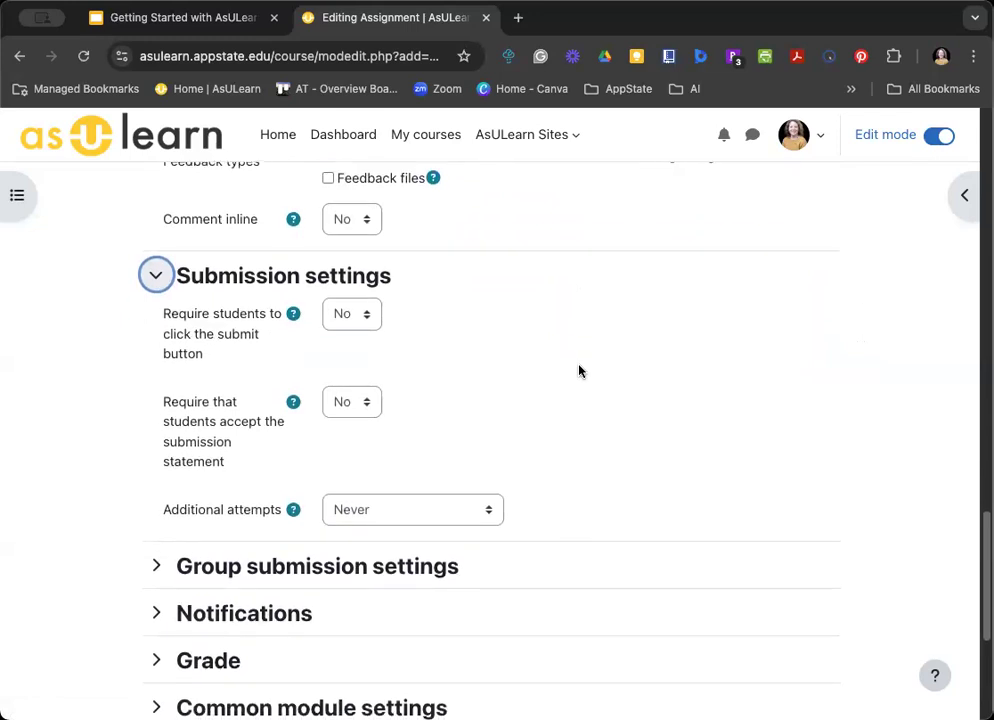
pyautogui.scroll(-3, 560, 380)
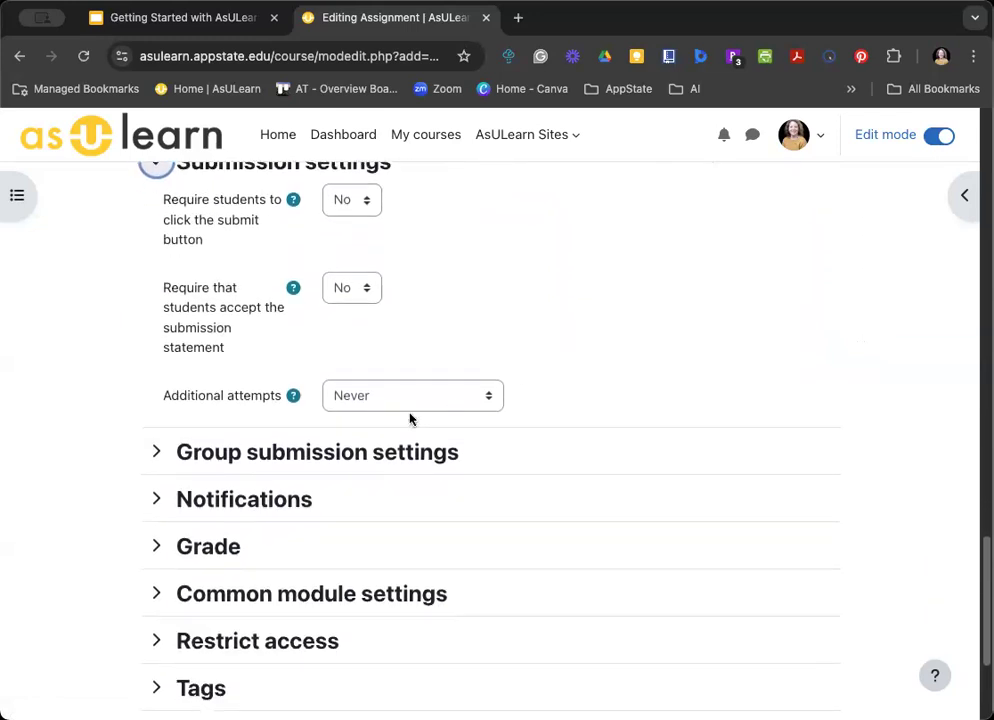
# - Expand the assignment's Grade settings and examine the grade type, maximum grade and grading method
pyautogui.scroll(-3, 297, 530)
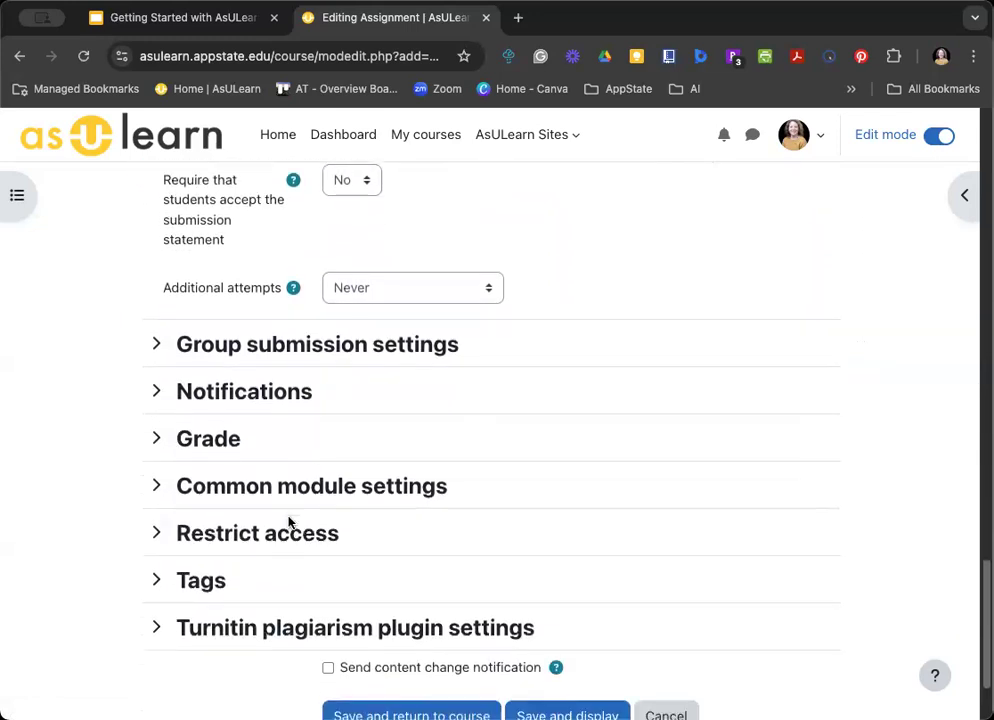
pyautogui.click(231, 441)
pyautogui.scroll(-4, 837, 462)
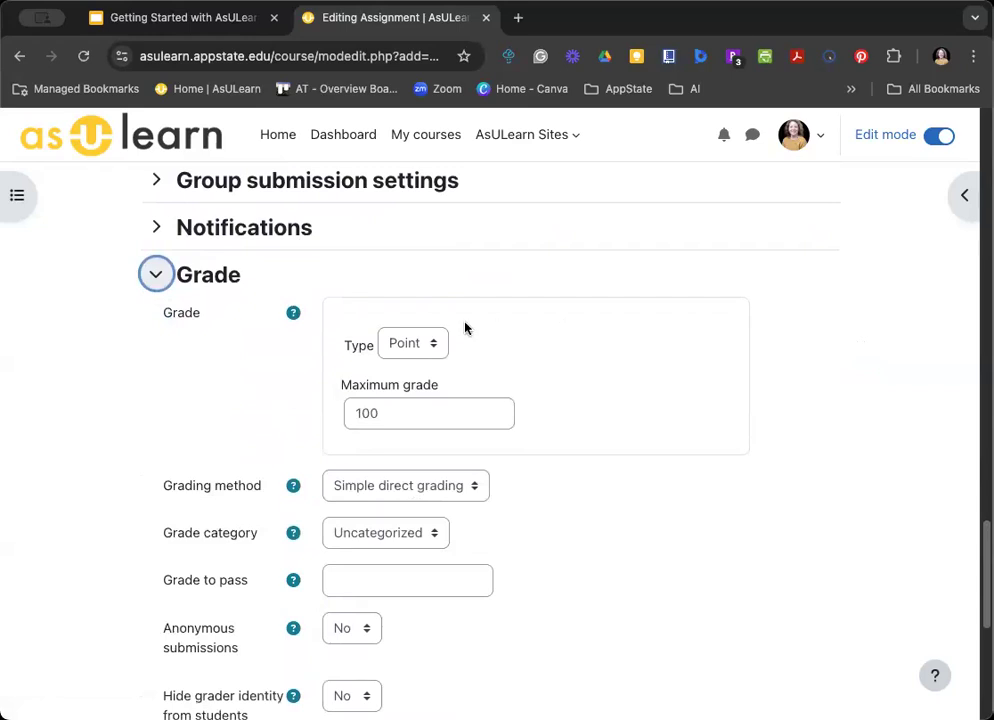
# - Keep the assignment's grade type as Point and set its maximum grade to 10
pyautogui.click(420, 343)
pyautogui.click(528, 324)
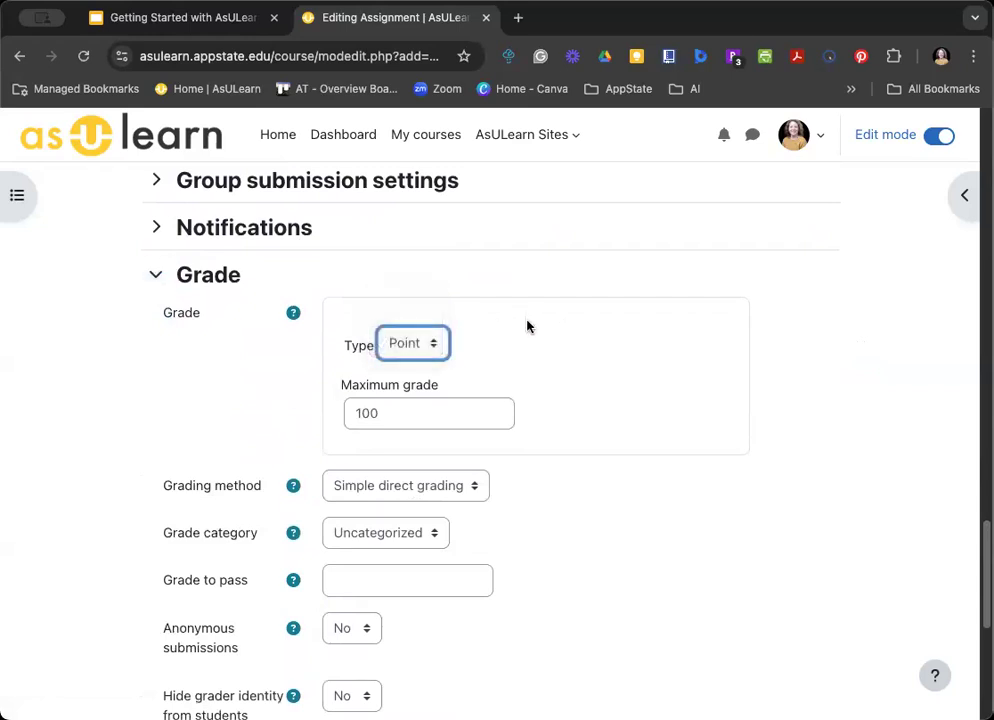
pyautogui.click(393, 411)
pyautogui.press('BackSpace')
pyautogui.click(781, 404)
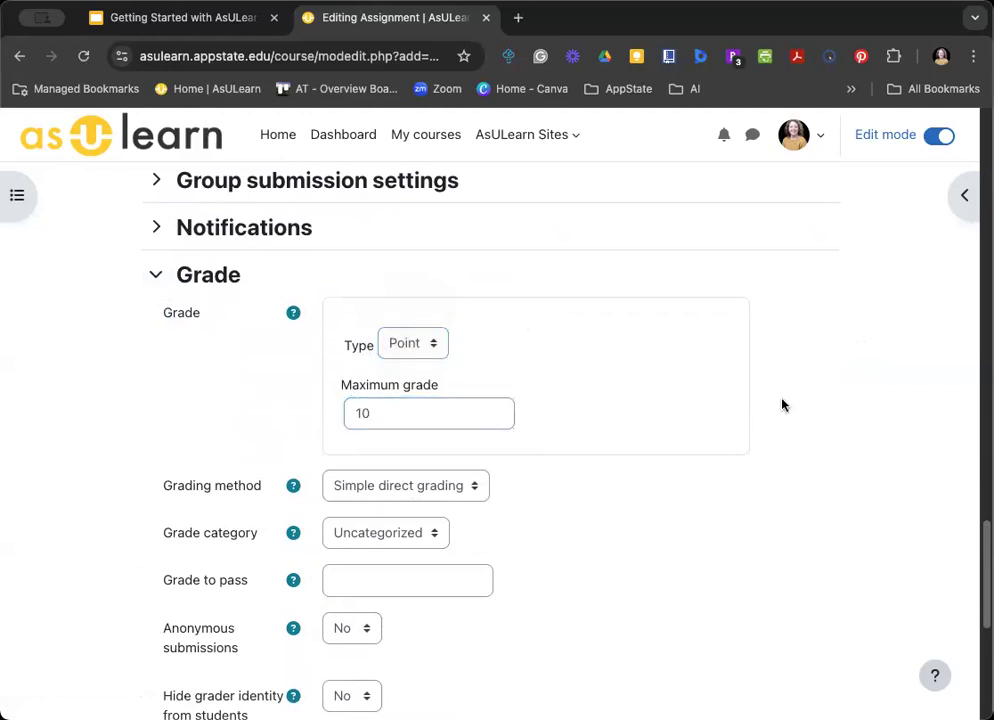
# - Keep Simple direct grading as the grading method and set the grade category to Assignments
pyautogui.scroll(-2, 786, 415)
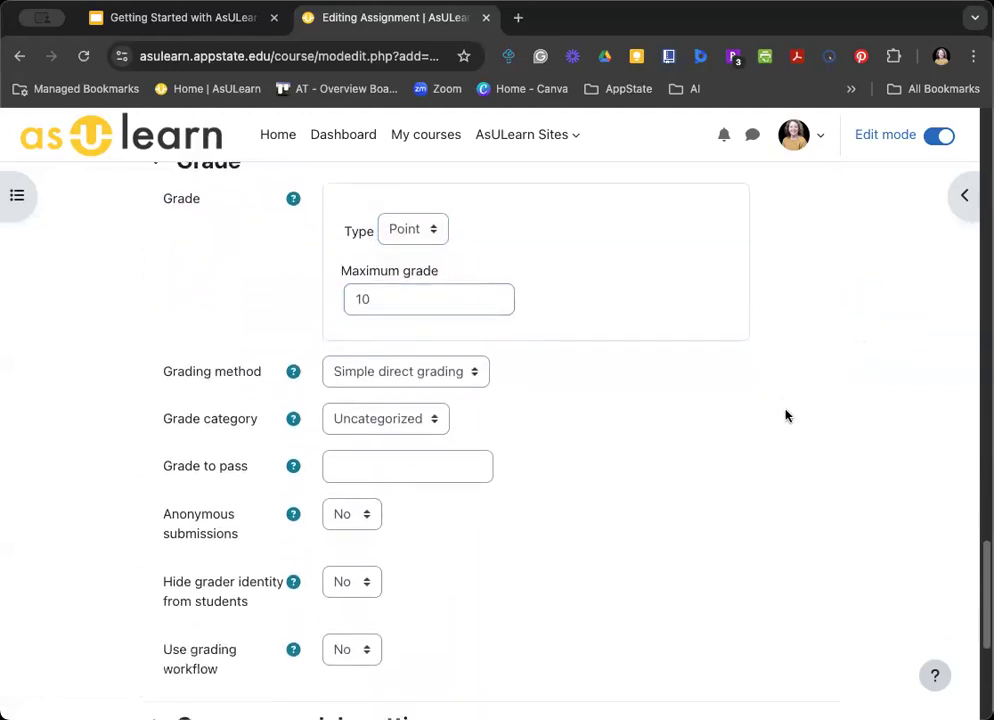
pyautogui.click(406, 356)
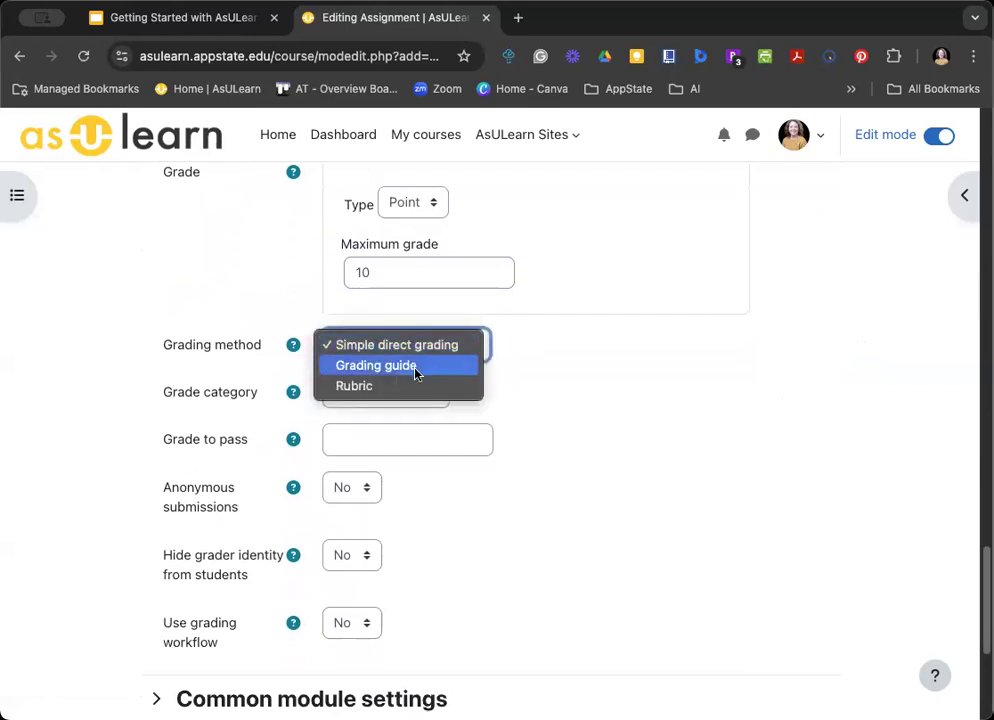
pyautogui.click(540, 379)
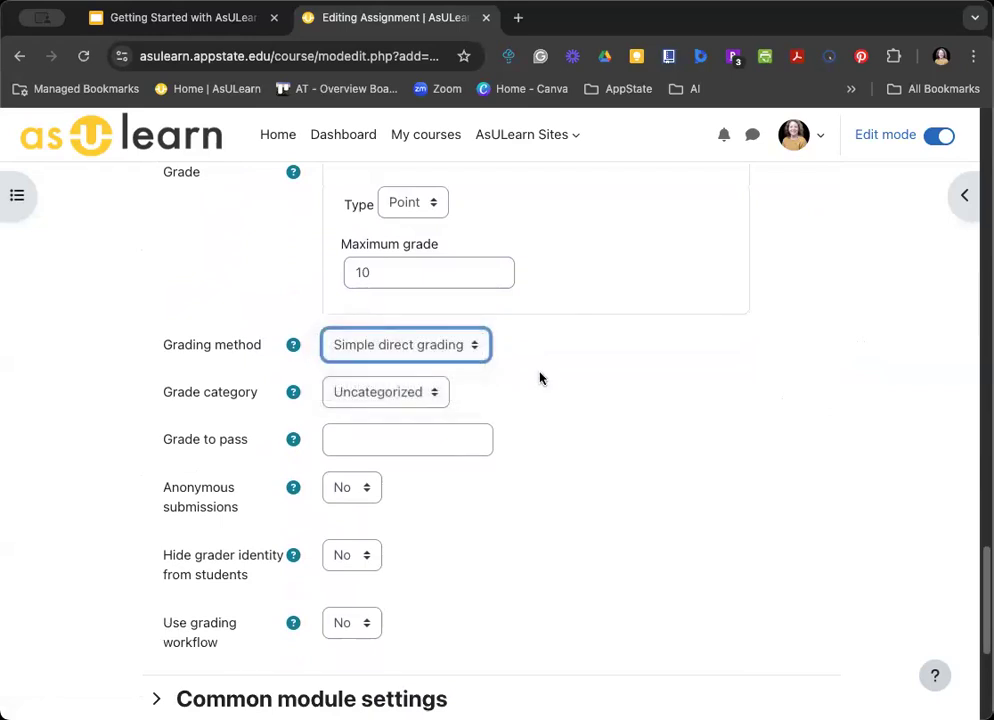
pyautogui.click(420, 391)
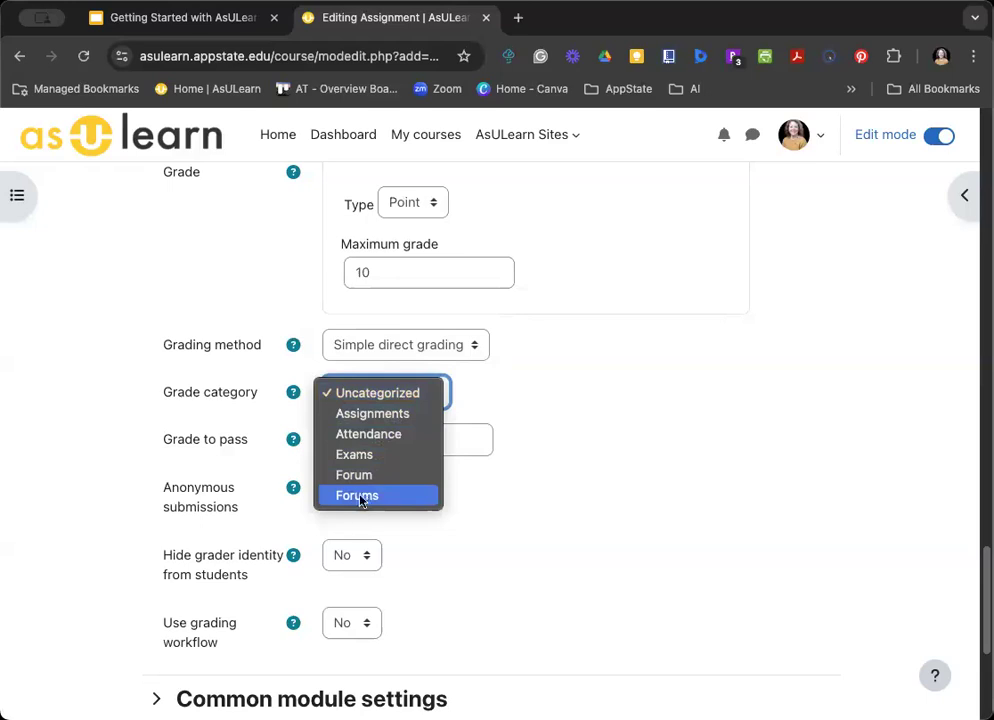
pyautogui.click(366, 413)
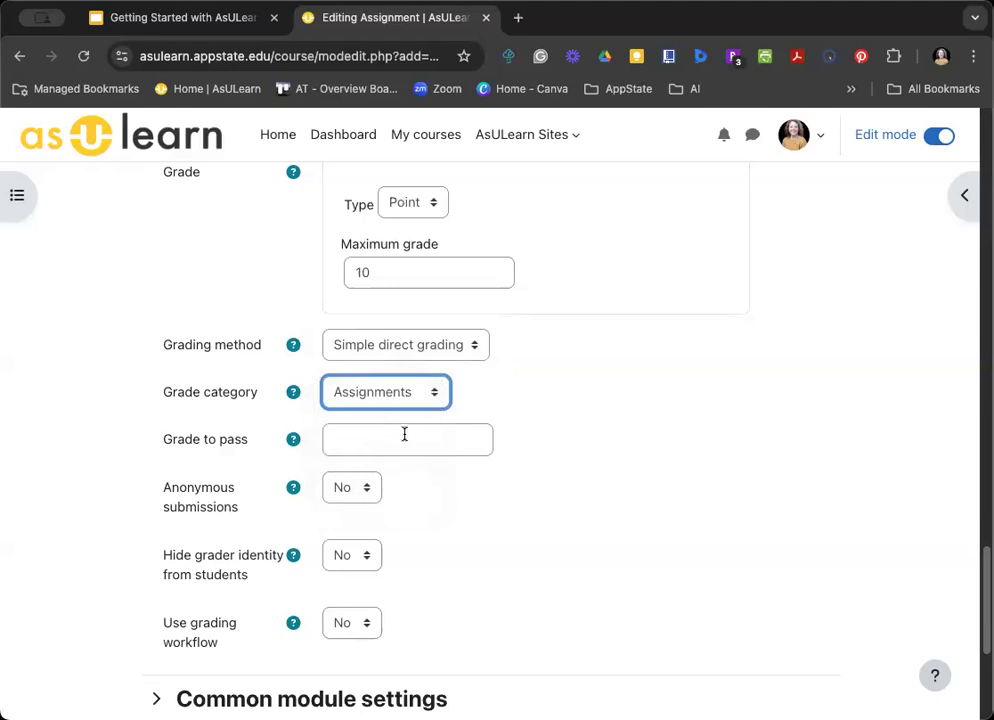
# - Save the assignment with its remaining settings at their defaults and return to the course page
pyautogui.scroll(-2, 404, 439)
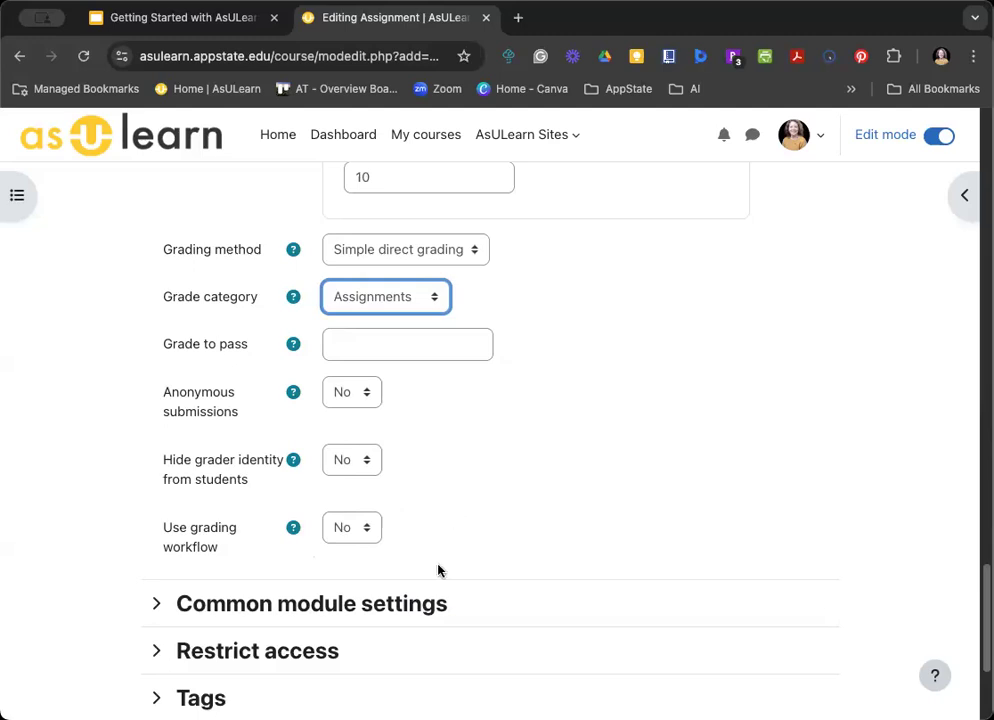
pyautogui.scroll(-2, 439, 572)
pyautogui.scroll(-2, 473, 626)
pyautogui.scroll(-2, 475, 621)
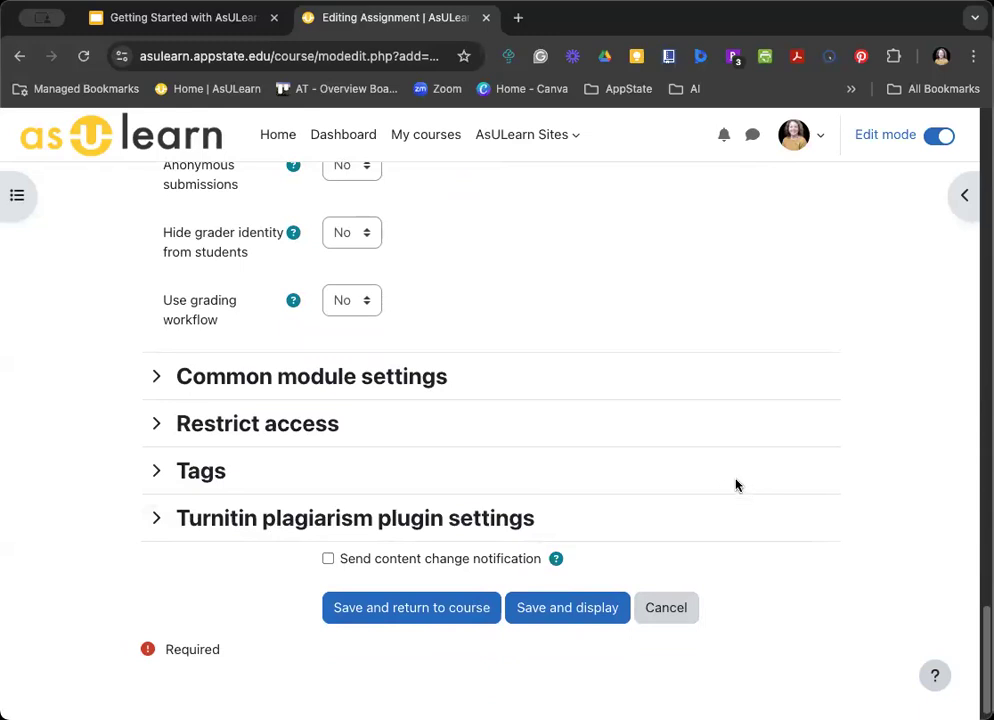
pyautogui.click(412, 609)
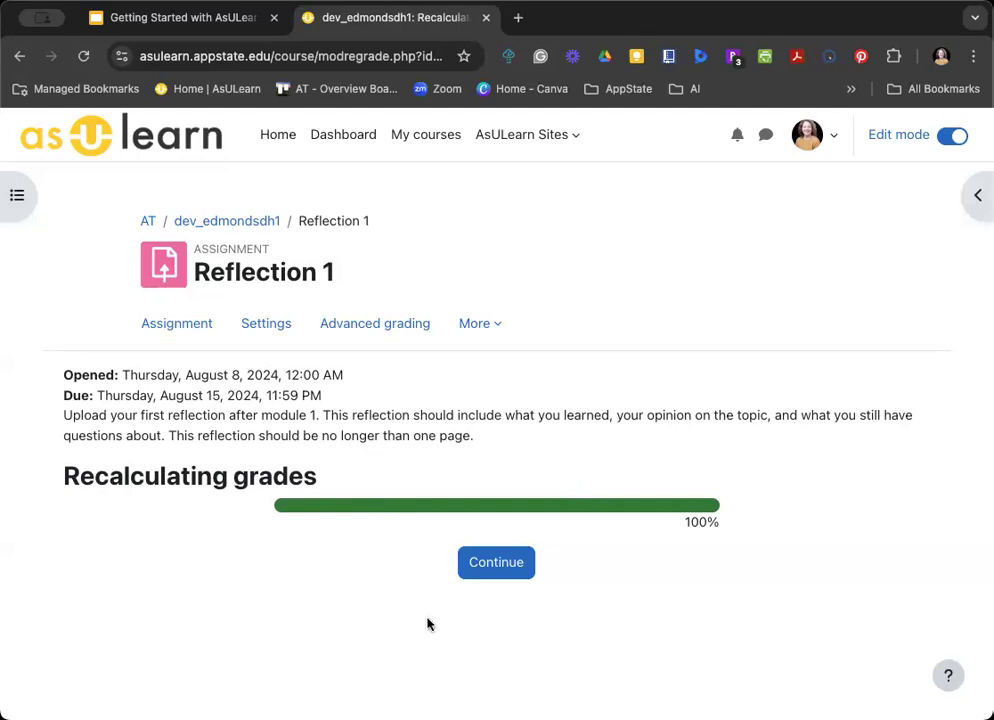
pyautogui.click(508, 571)
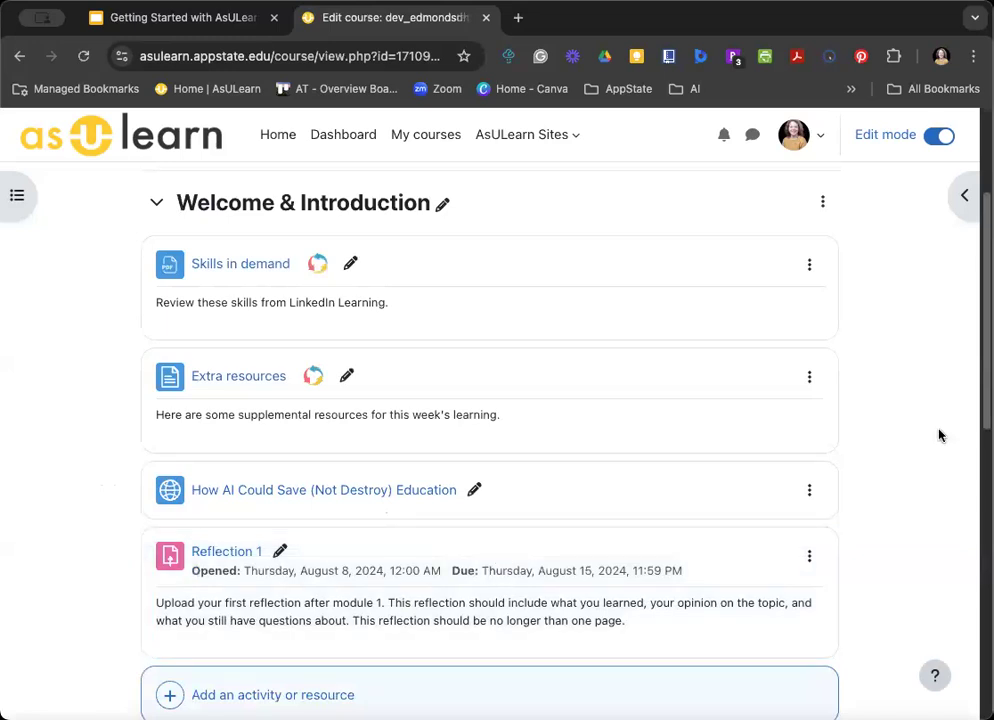
# - Add a new Forum activity to the Welcome & Introduction section and name it "Introduction Forum"
pyautogui.scroll(-1, 925, 440)
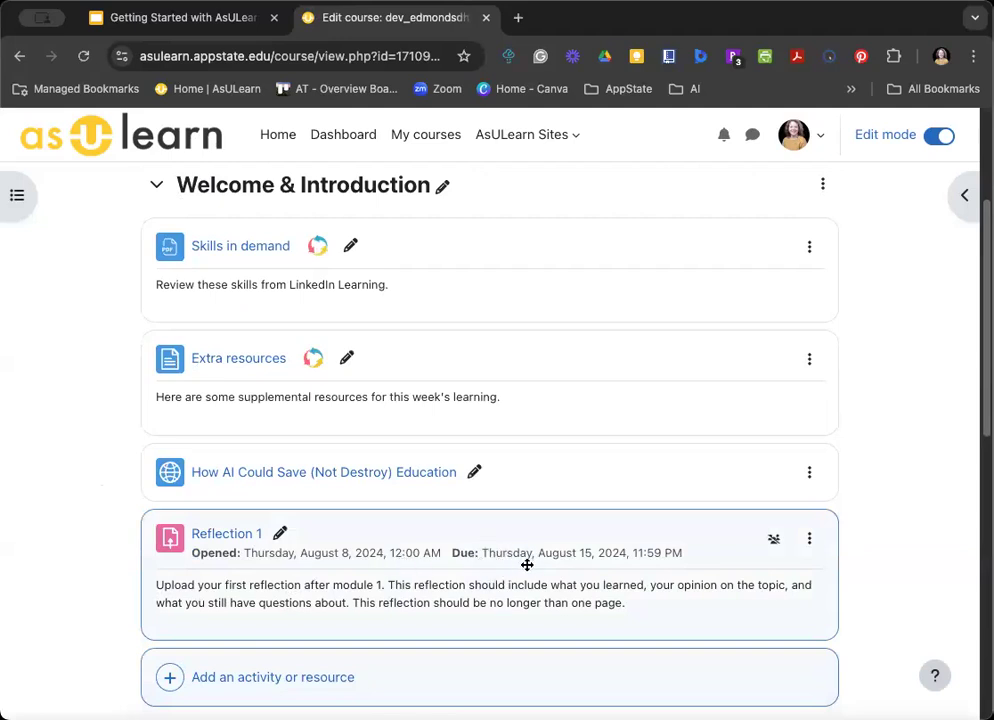
pyautogui.scroll(-1, 527, 563)
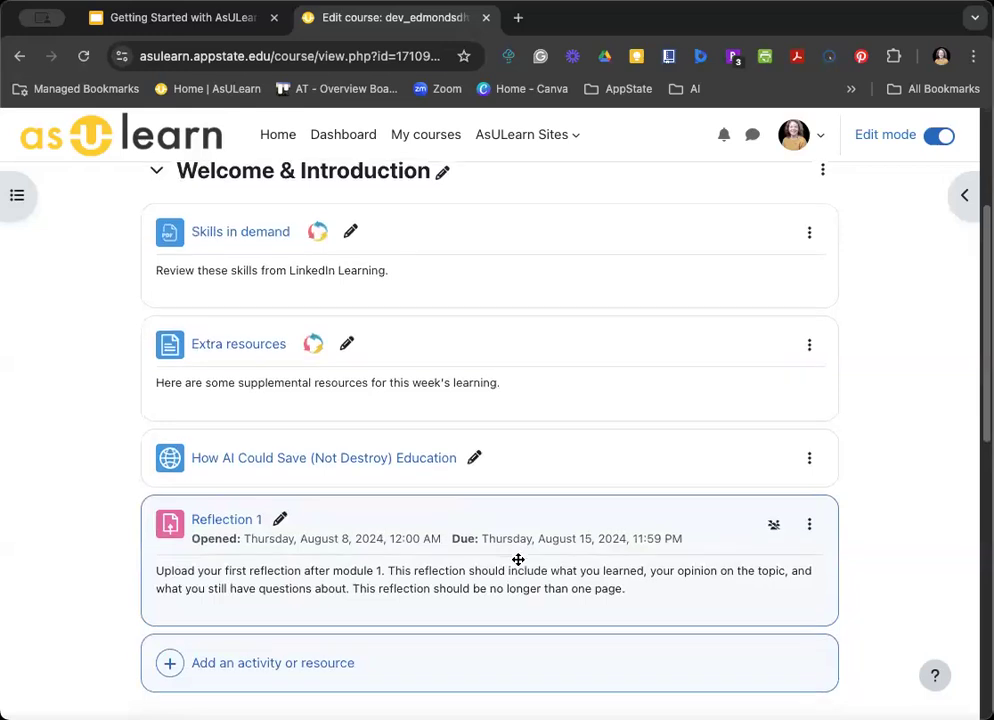
pyautogui.scroll(-3, 518, 565)
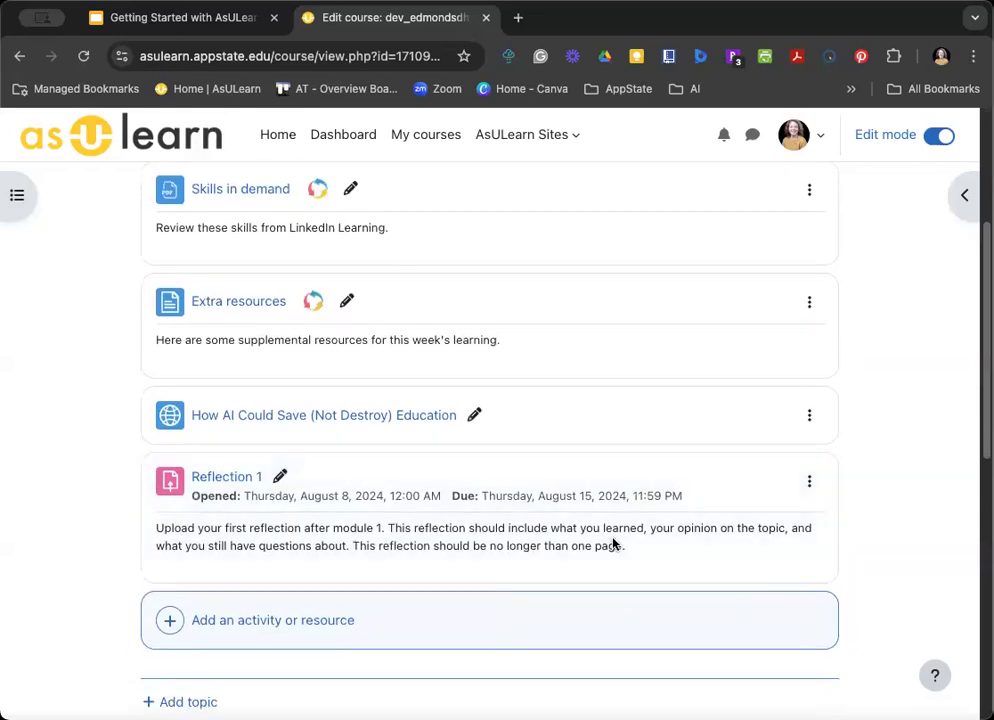
pyautogui.click(265, 621)
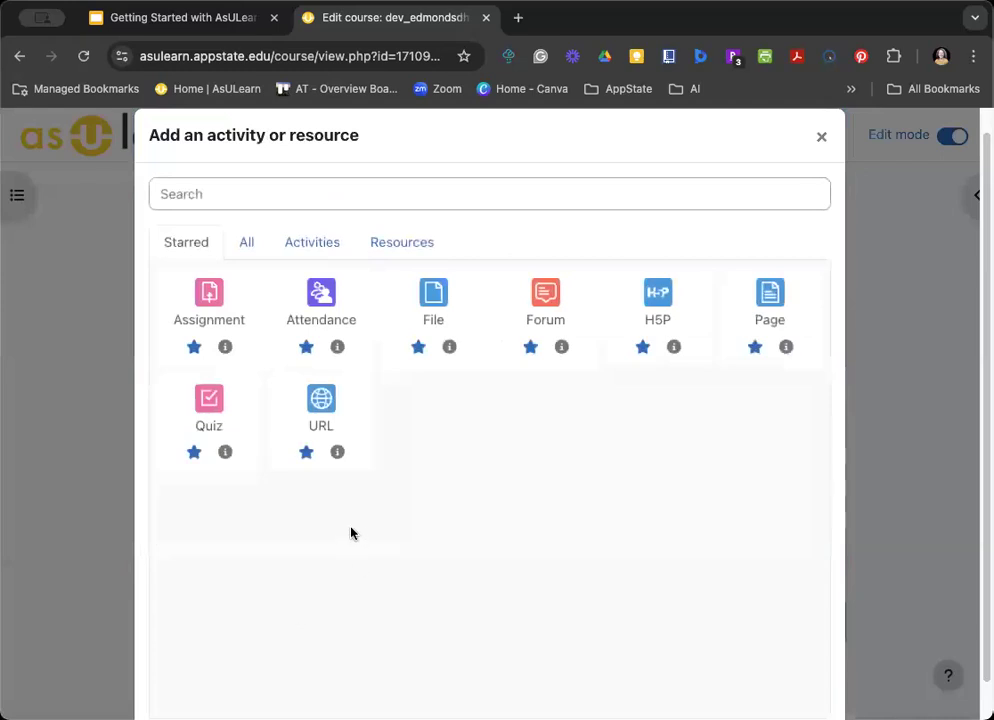
pyautogui.click(559, 305)
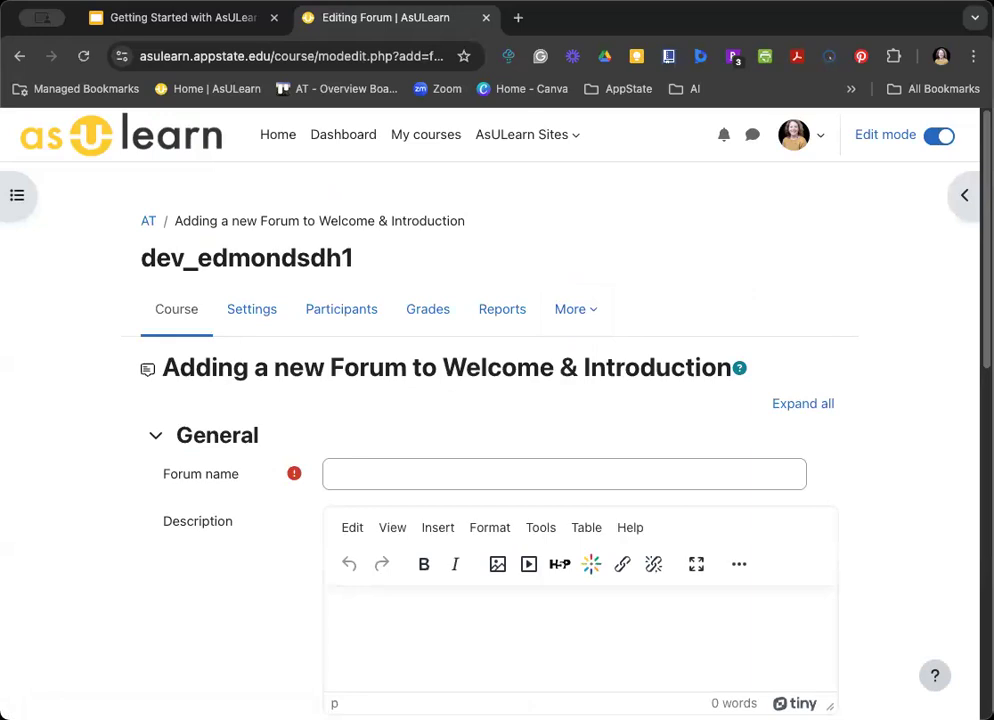
pyautogui.click(572, 463)
pyautogui.write('Introduction Forum')
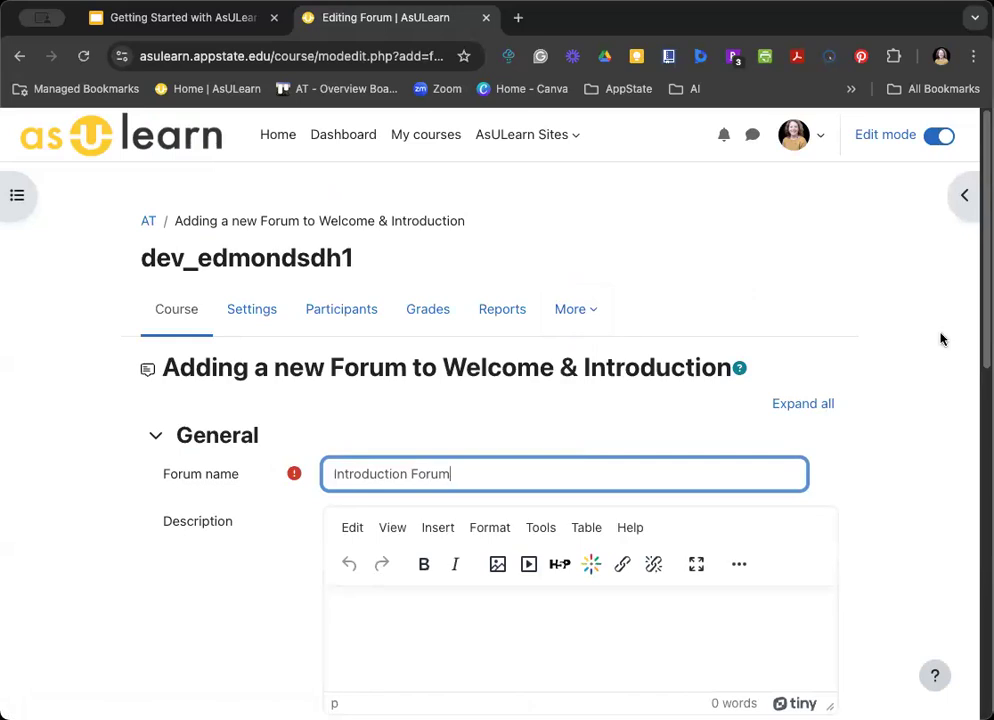
# - Enter the forum description "Post an introduction about yourself in this forum. Then, respond to at least one other person's post."
pyautogui.press('super+Tab')
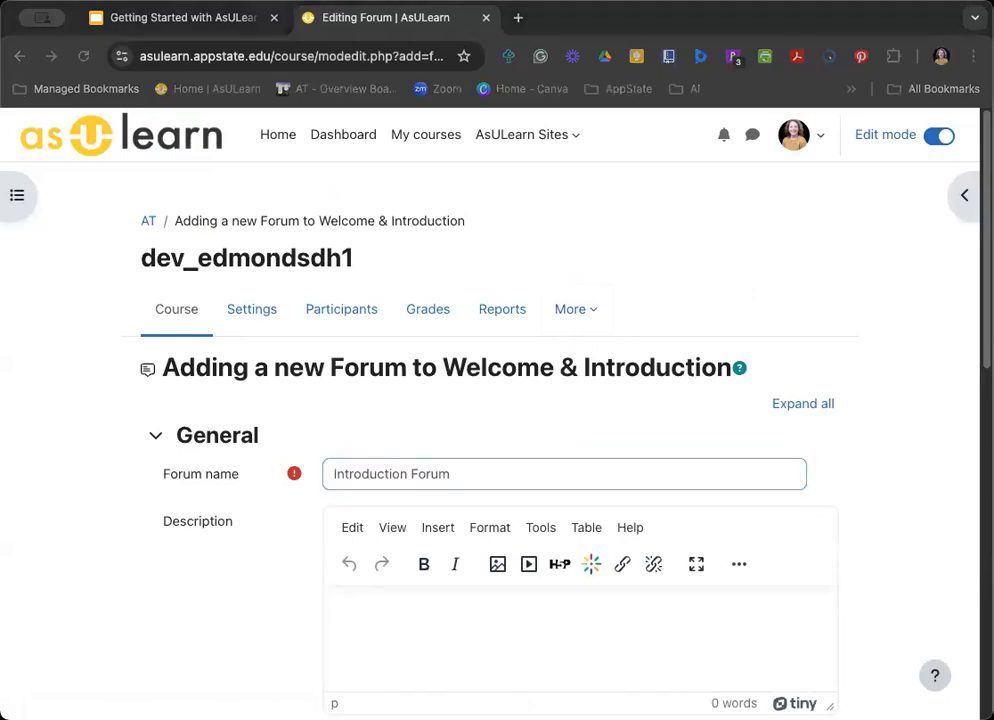
pyautogui.press('super+Tab')
pyautogui.click(526, 641)
pyautogui.write('Post an introduction about yourself in this forum. Then, respond to at least one other person’s post.')
pyautogui.scroll(-5, 526, 630)
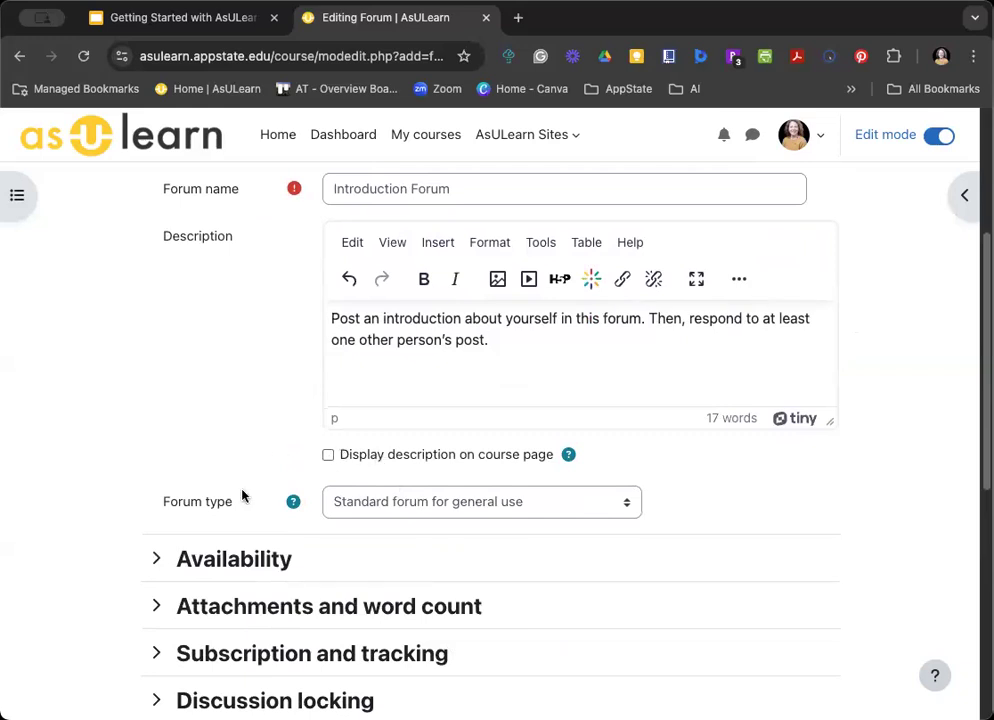
# - Read the help on forum types and set the forum type to Q and A forum
pyautogui.click(293, 510)
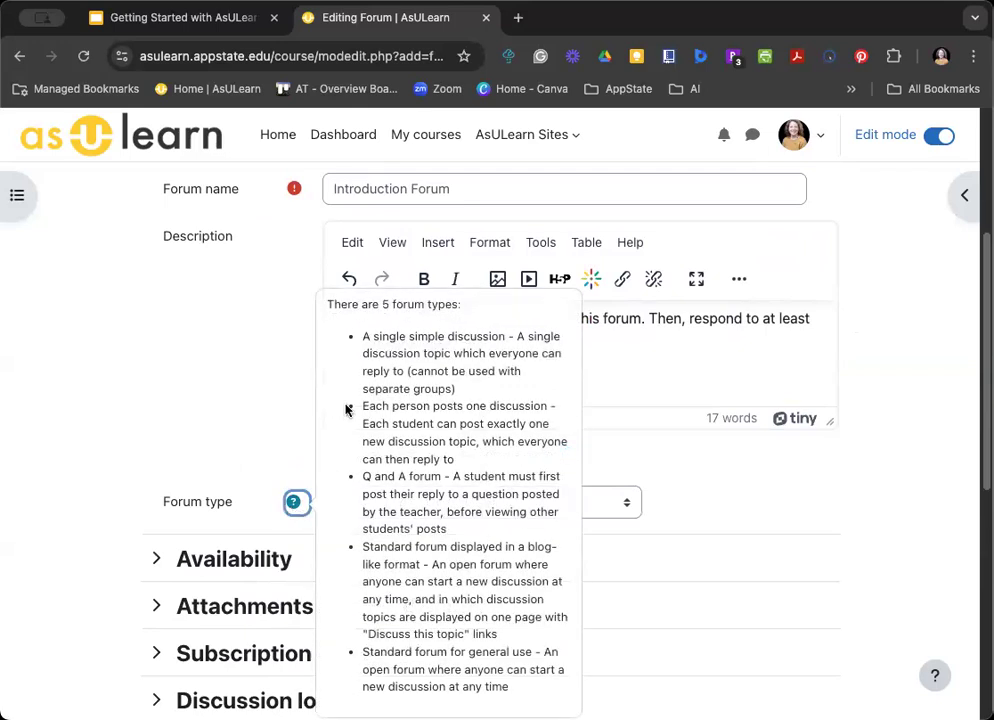
pyautogui.click(258, 440)
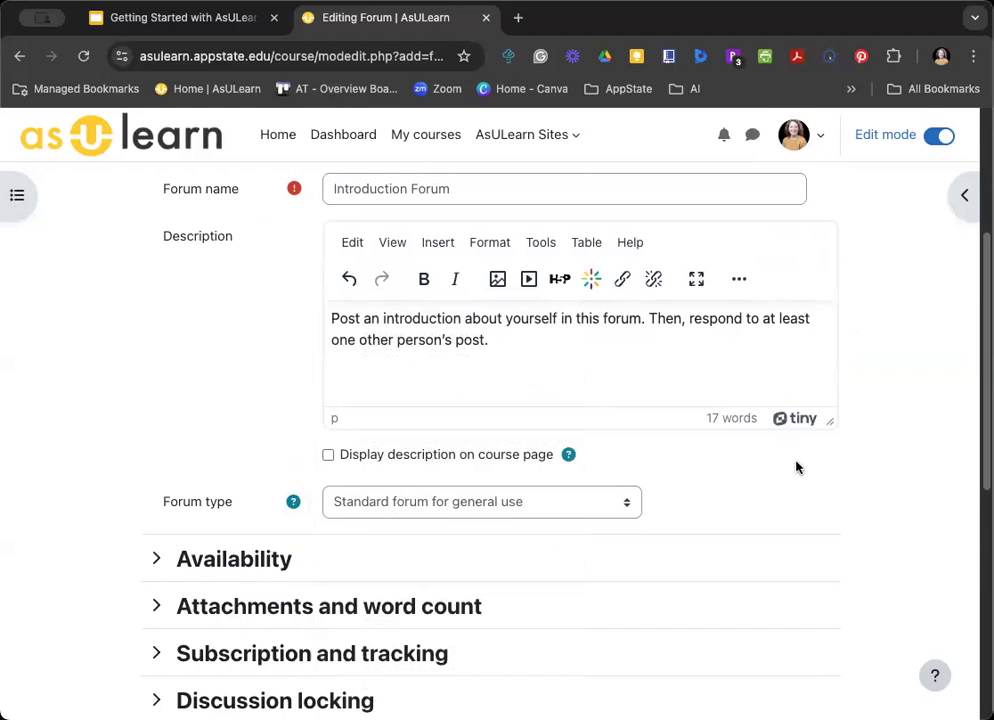
pyautogui.click(603, 501)
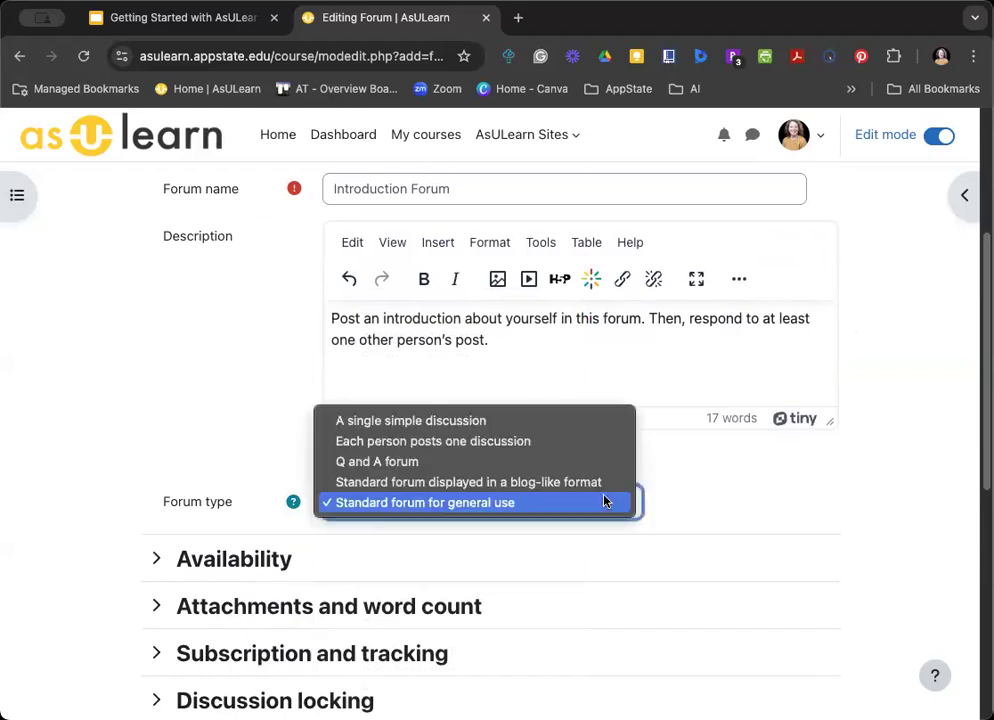
pyautogui.click(555, 464)
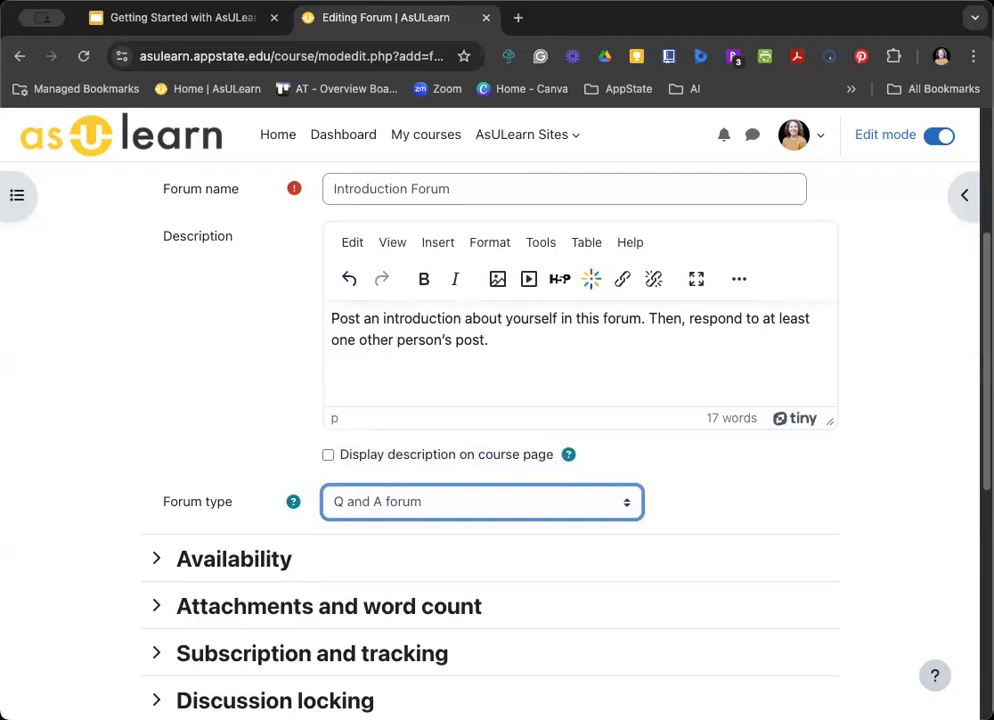
# - Recheck the forum type help and set the type back to Standard forum for general use
pyautogui.click(294, 505)
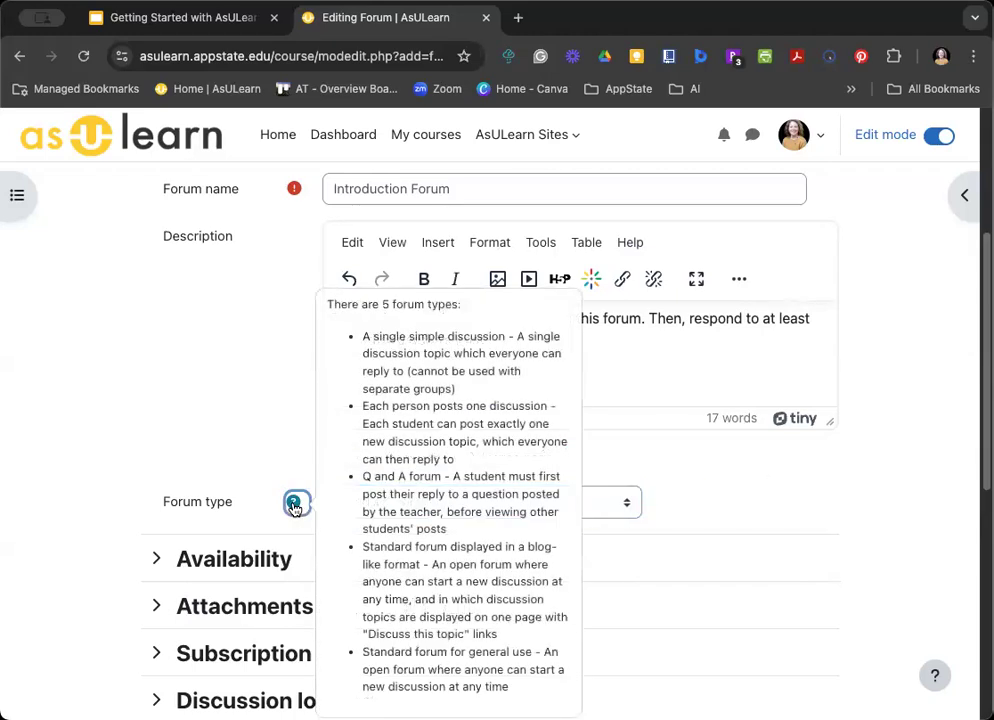
pyautogui.click(280, 425)
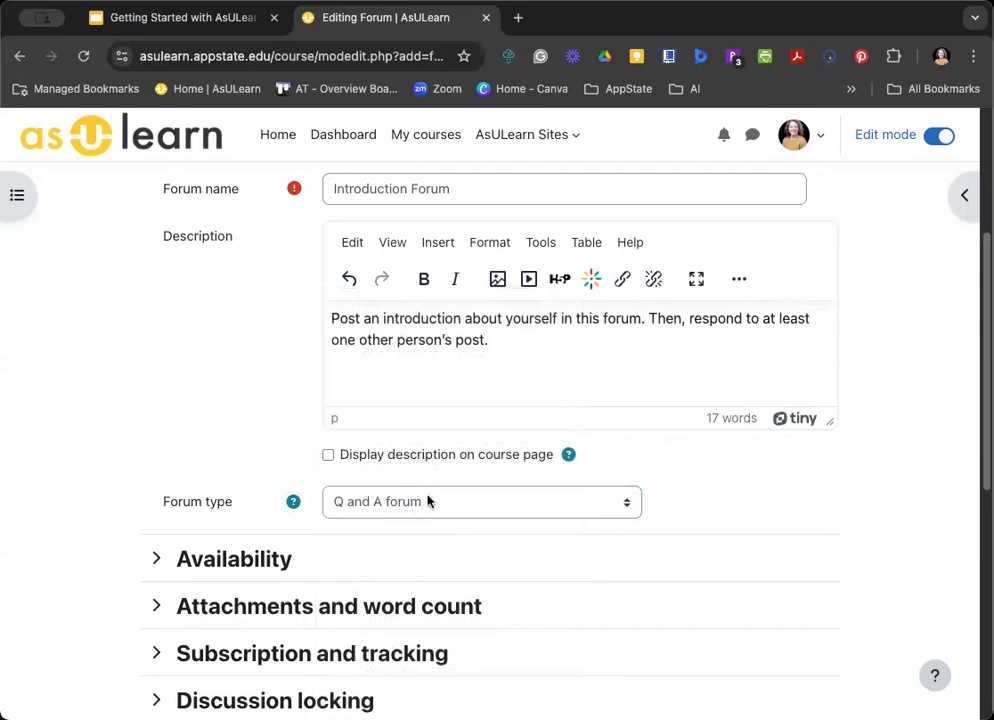
pyautogui.click(428, 500)
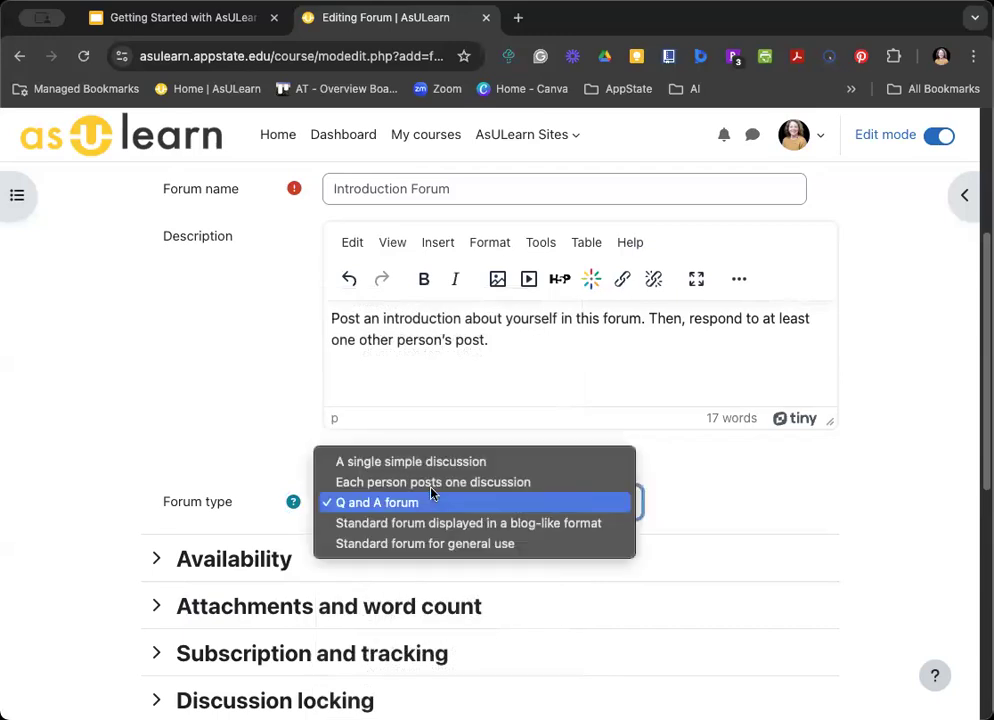
pyautogui.click(437, 540)
pyautogui.click(905, 450)
# - Examine the forum's Availability settings and its Attachments and word count settings
pyautogui.scroll(-4, 905, 450)
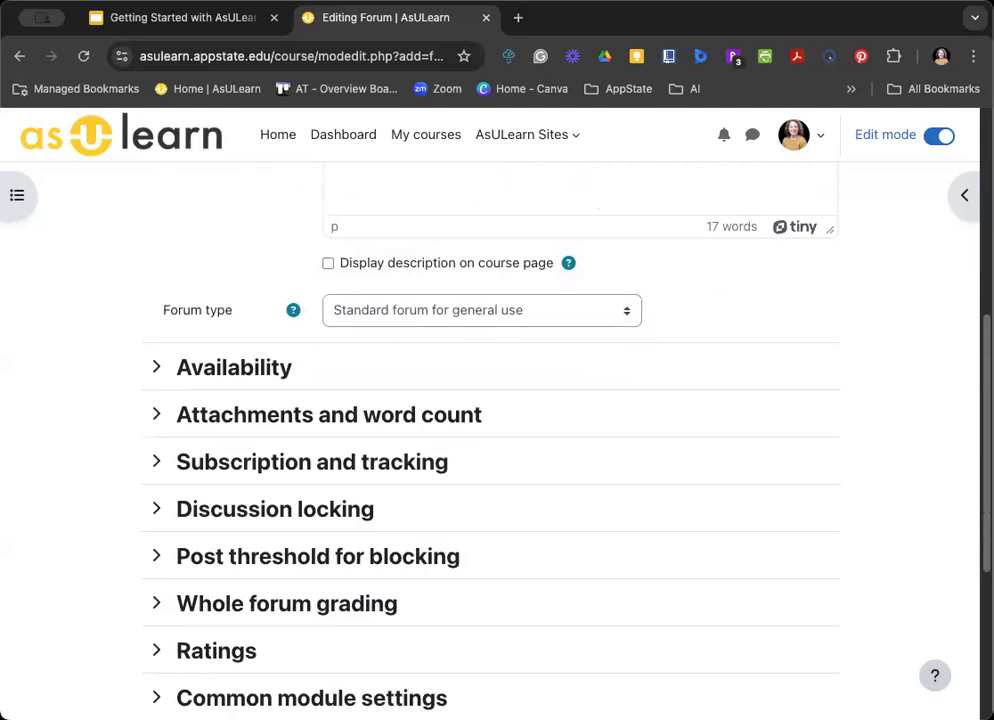
pyautogui.click(206, 369)
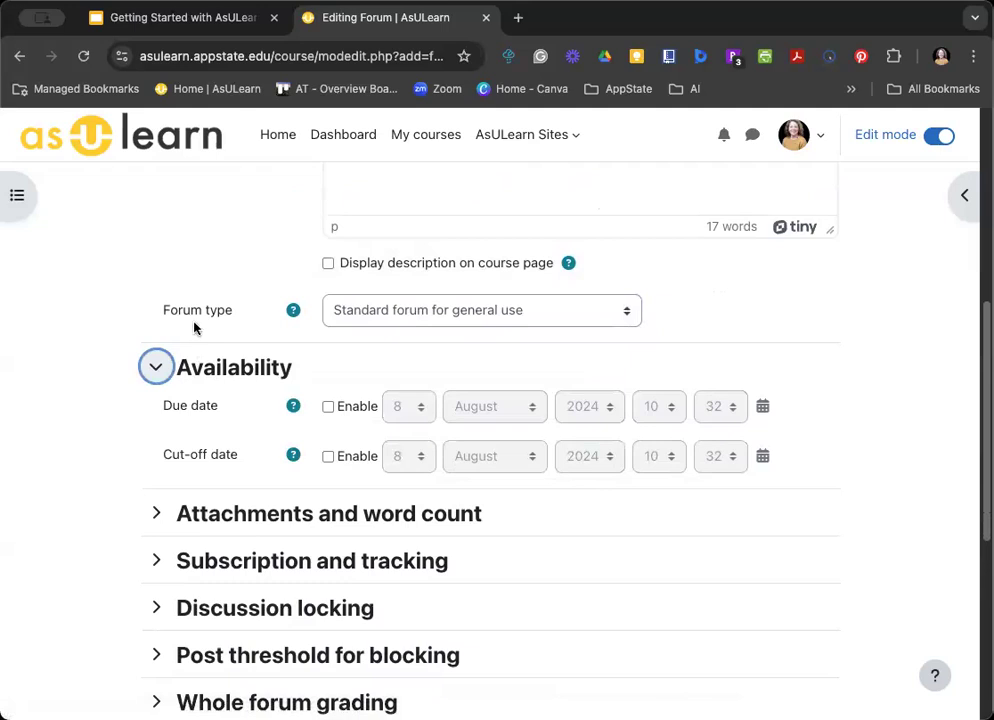
pyautogui.scroll(-3, 197, 322)
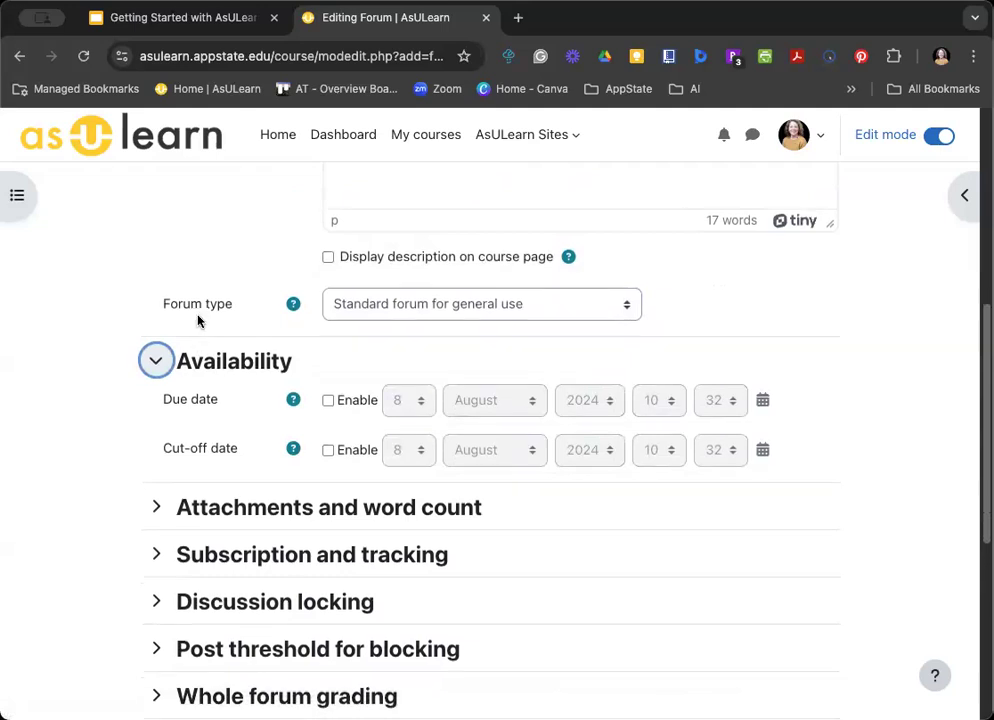
pyautogui.click(366, 393)
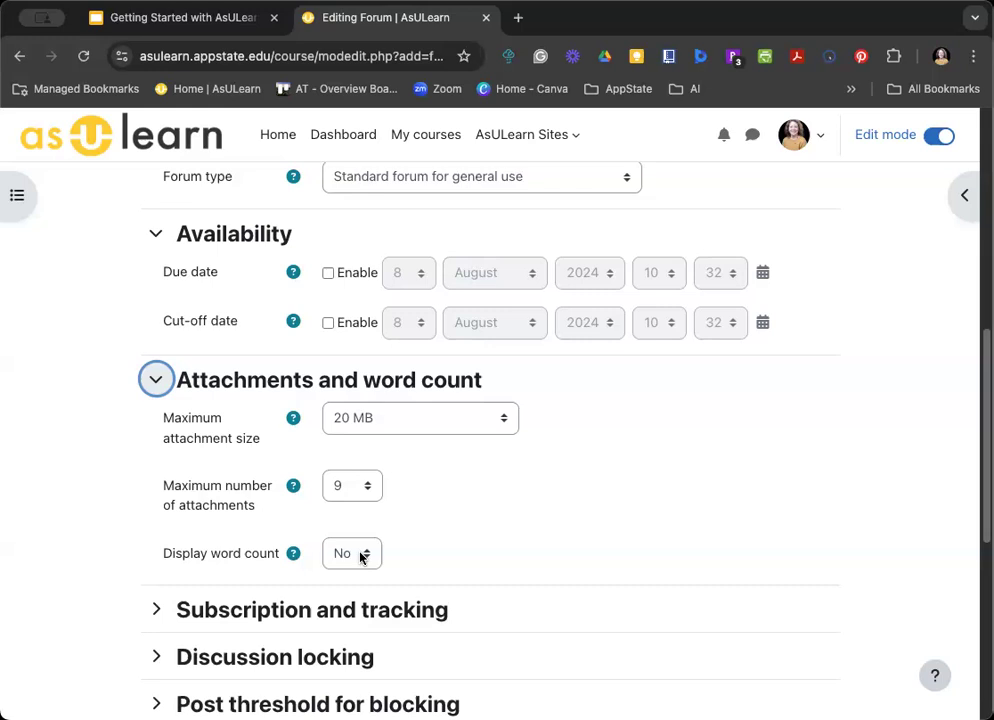
pyautogui.scroll(5, 479, 536)
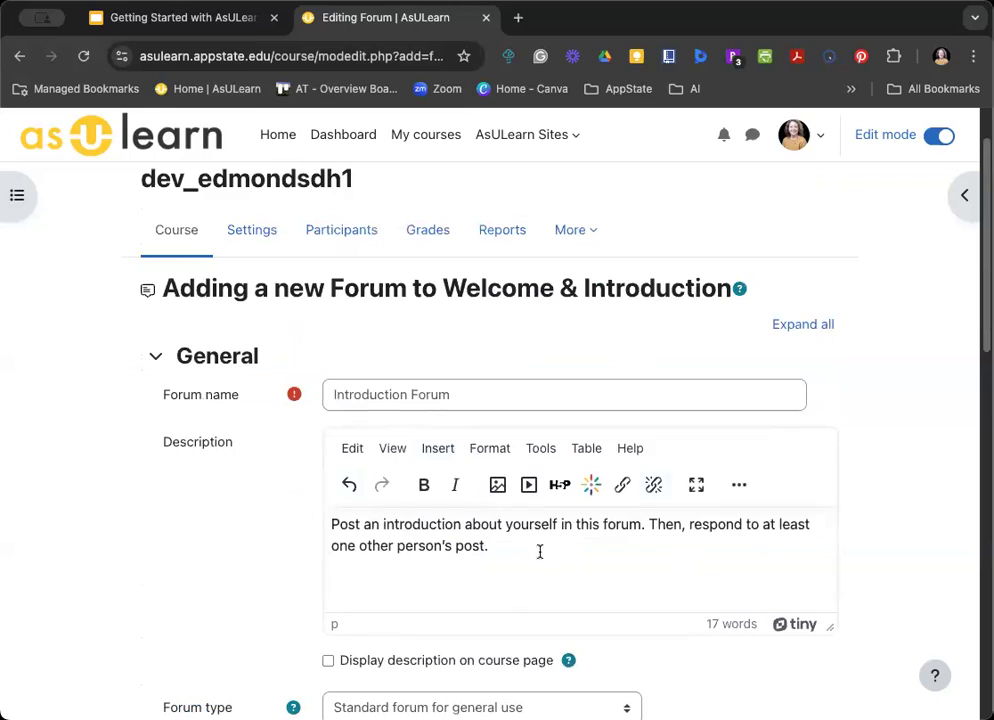
pyautogui.scroll(-5, 540, 550)
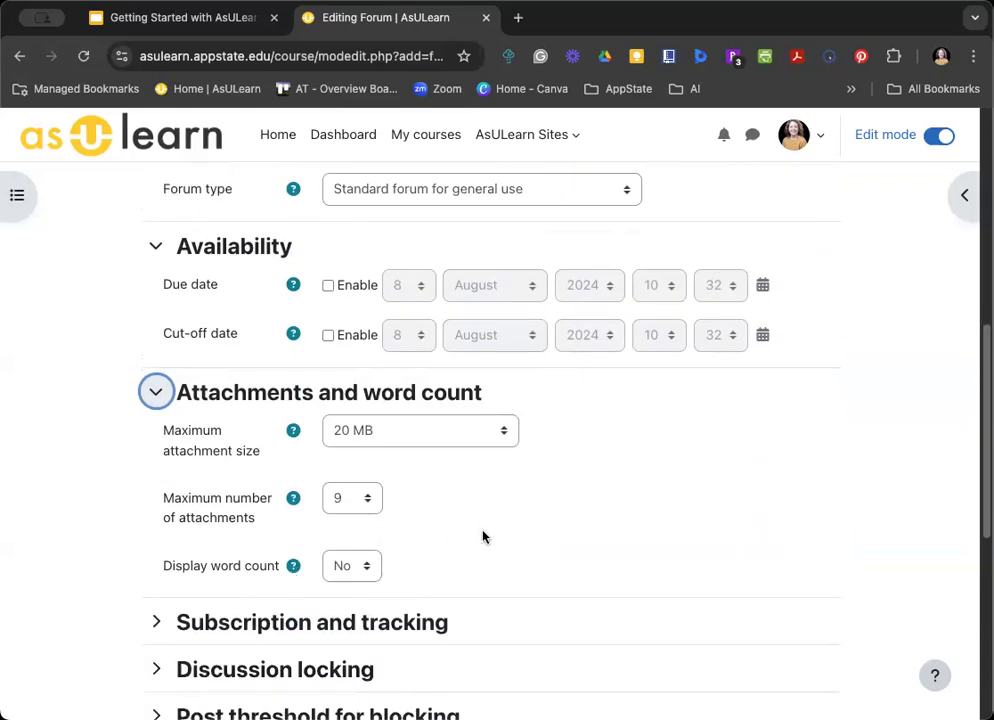
pyautogui.scroll(-3, 486, 532)
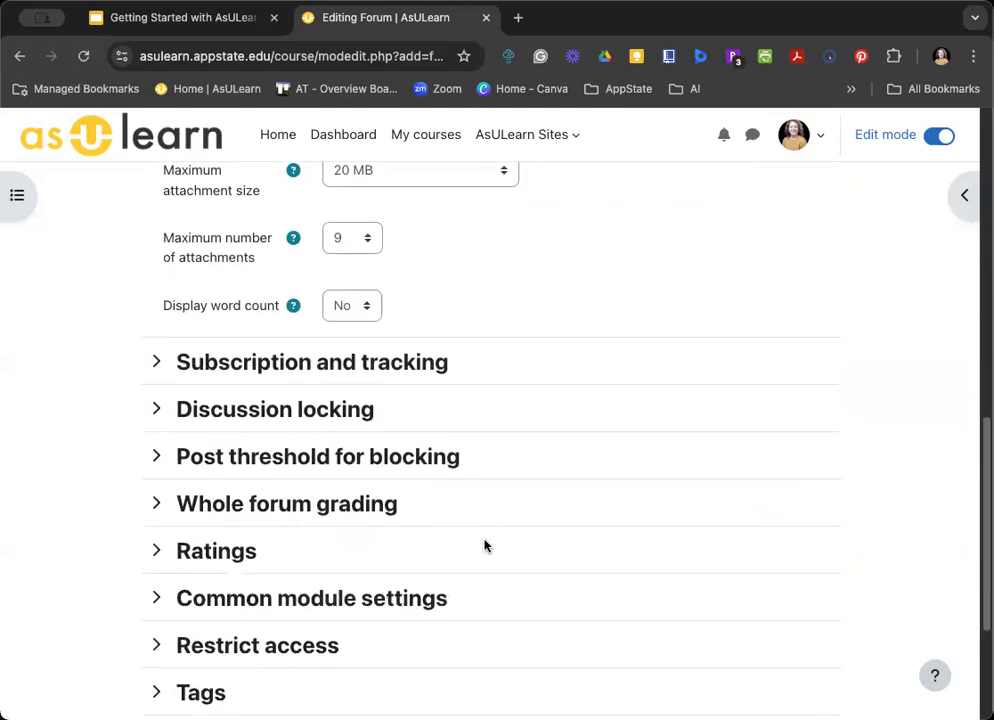
# - Examine the forum's Subscription and tracking settings, including the subscription mode options and help and the read tracking choices
pyautogui.click(154, 365)
pyautogui.scroll(-1, 550, 331)
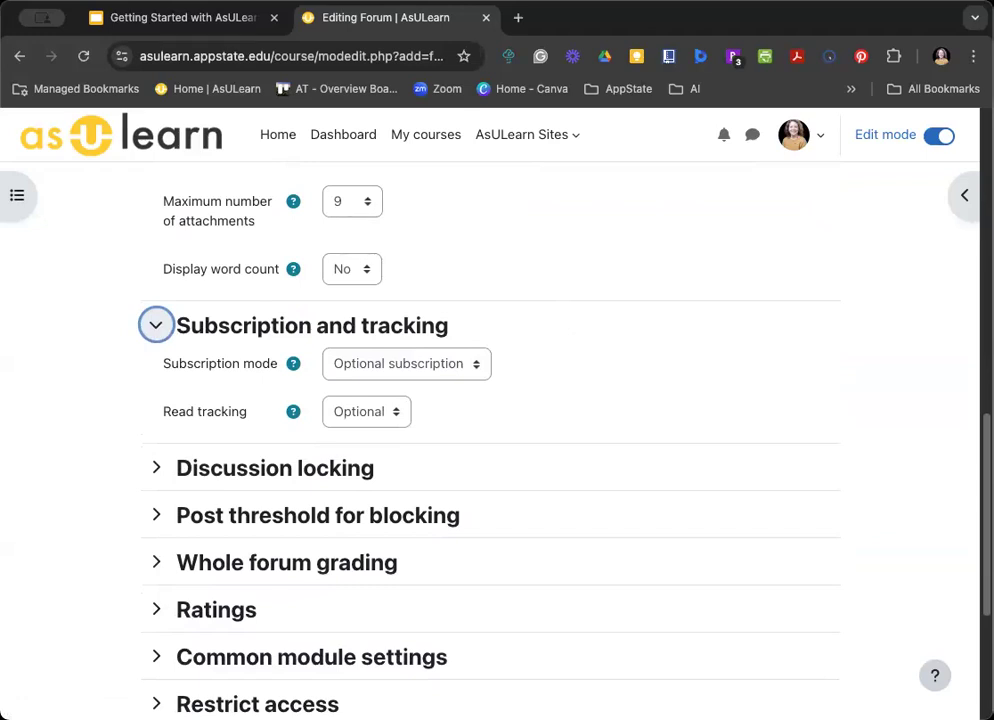
pyautogui.click(479, 377)
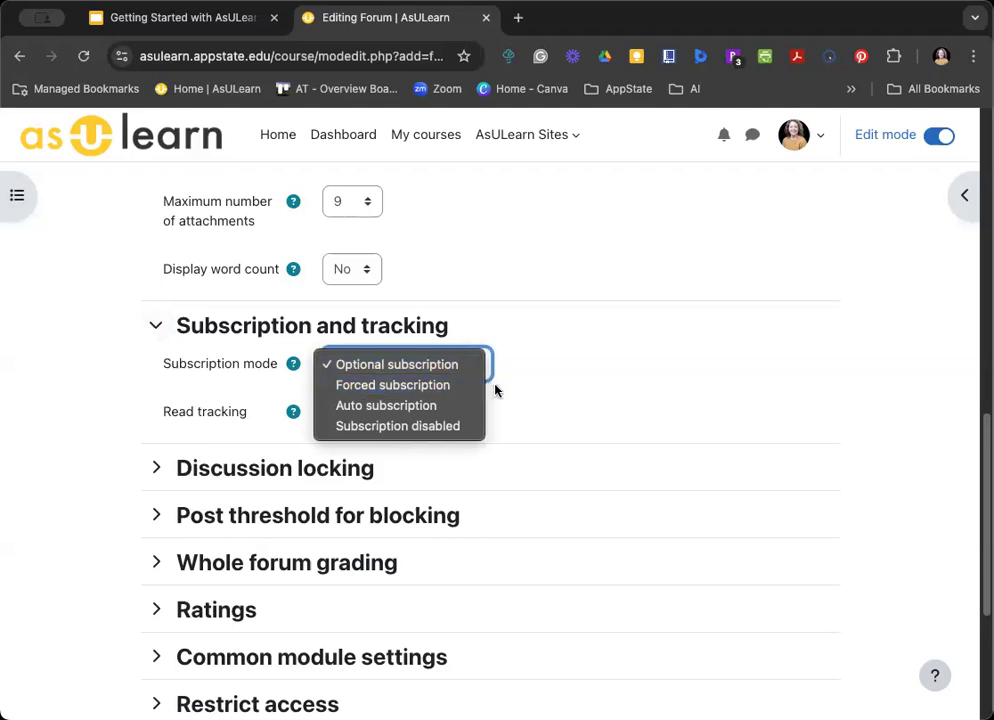
pyautogui.click(289, 385)
pyautogui.click(293, 363)
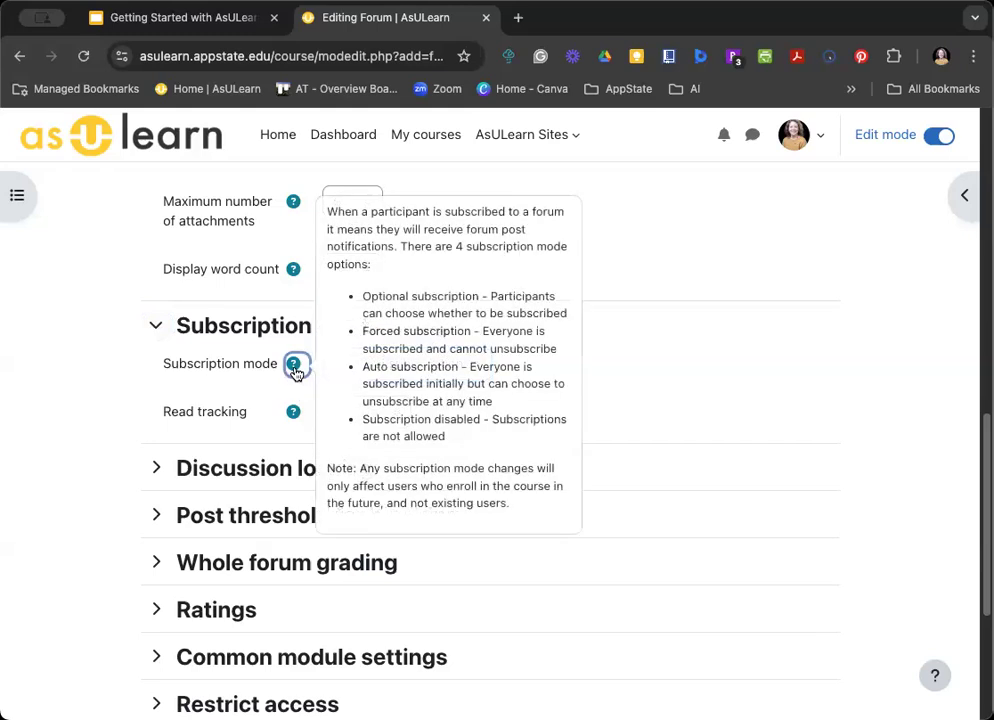
pyautogui.click(661, 351)
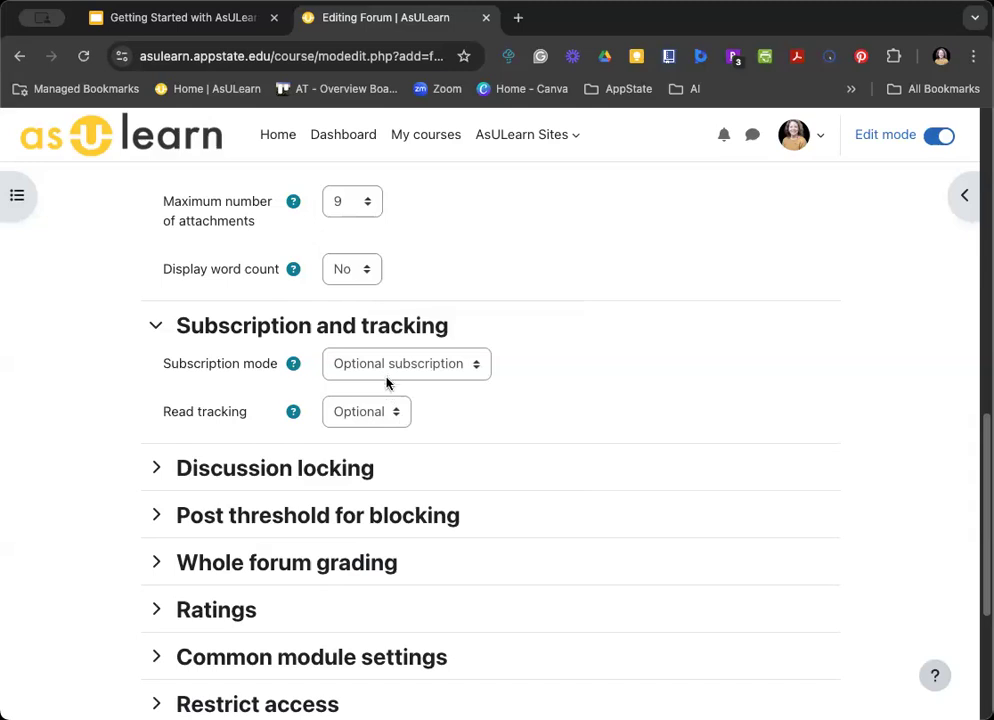
pyautogui.click(397, 408)
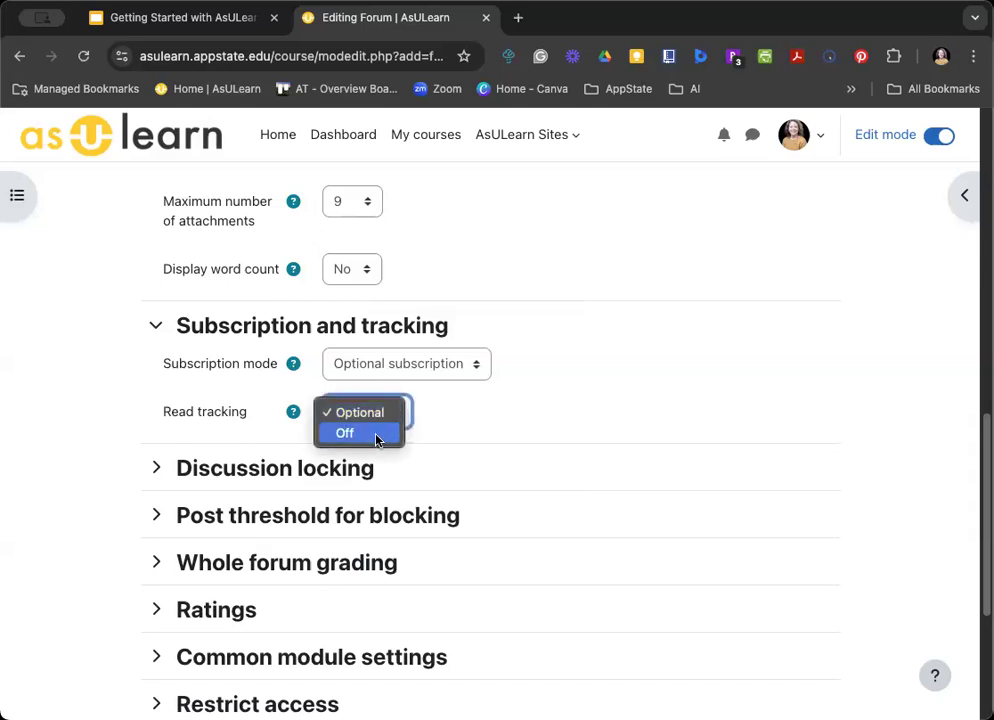
pyautogui.click(521, 406)
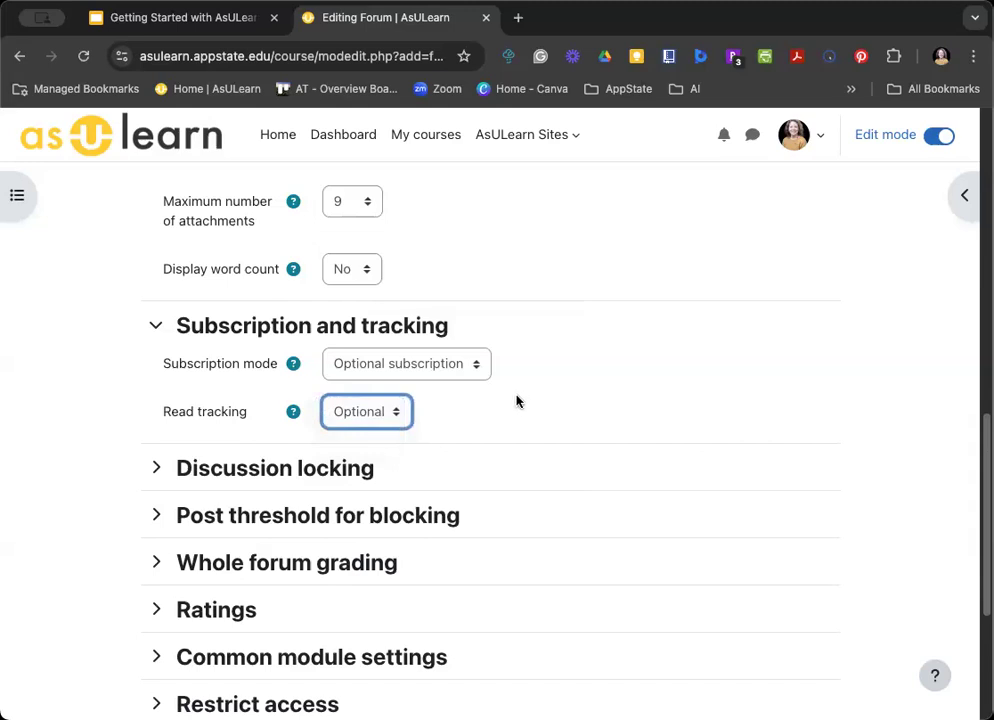
# - Examine the forum's Discussion locking and Post threshold for blocking settings
pyautogui.click(330, 468)
pyautogui.scroll(-1, 494, 440)
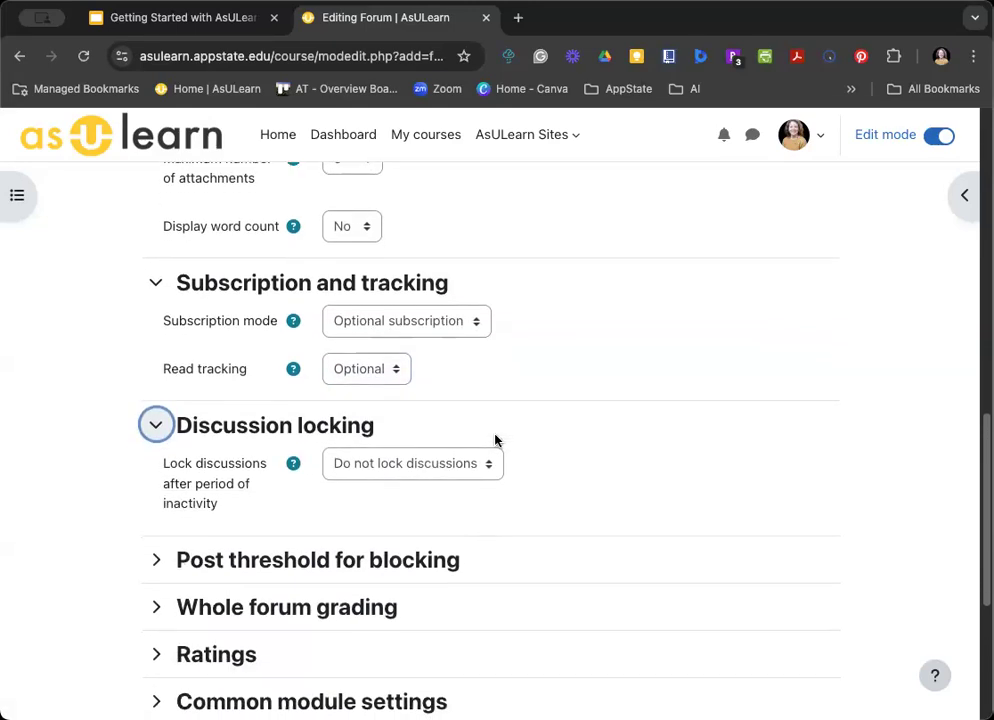
pyautogui.scroll(-2, 479, 450)
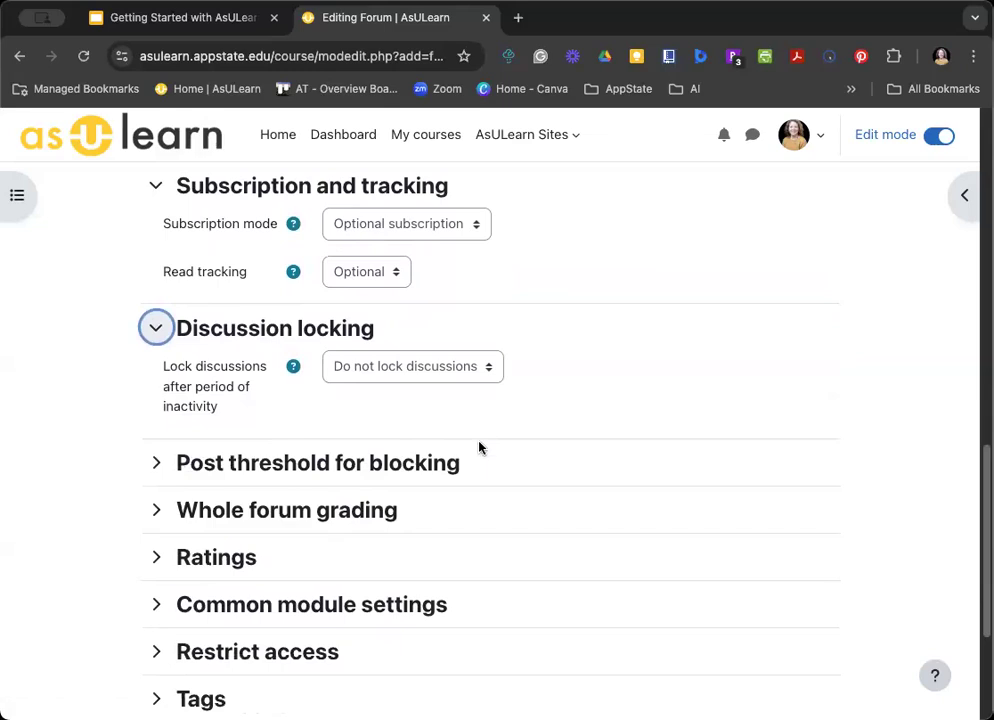
pyautogui.click(373, 463)
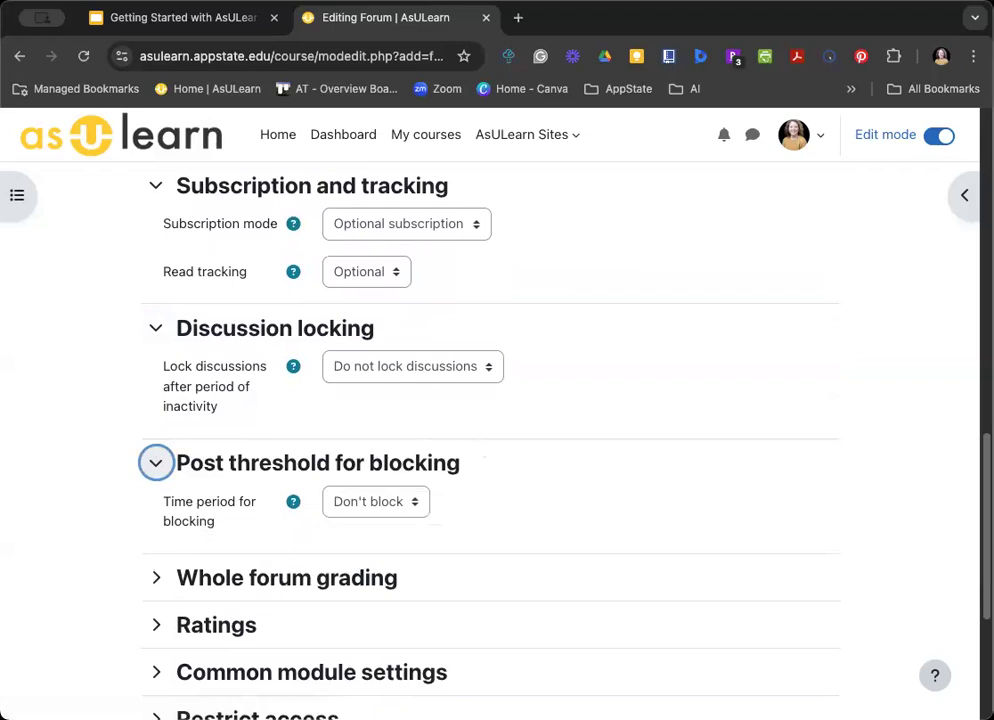
# - Set the whole forum grading type to Point with a maximum grade of 10
pyautogui.scroll(-3, 430, 440)
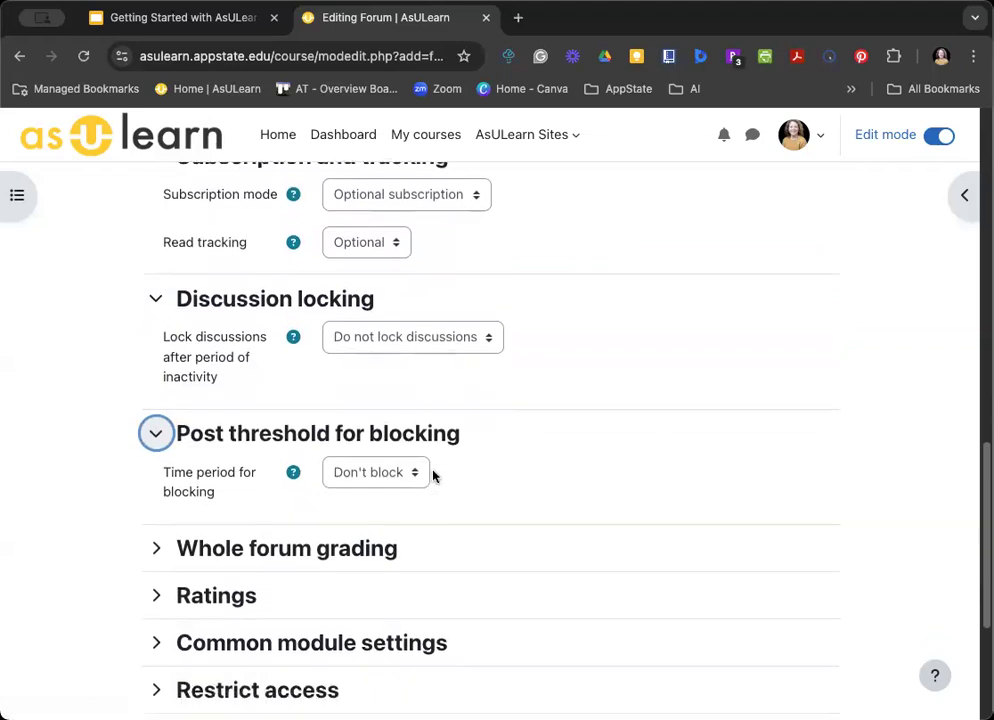
pyautogui.click(262, 435)
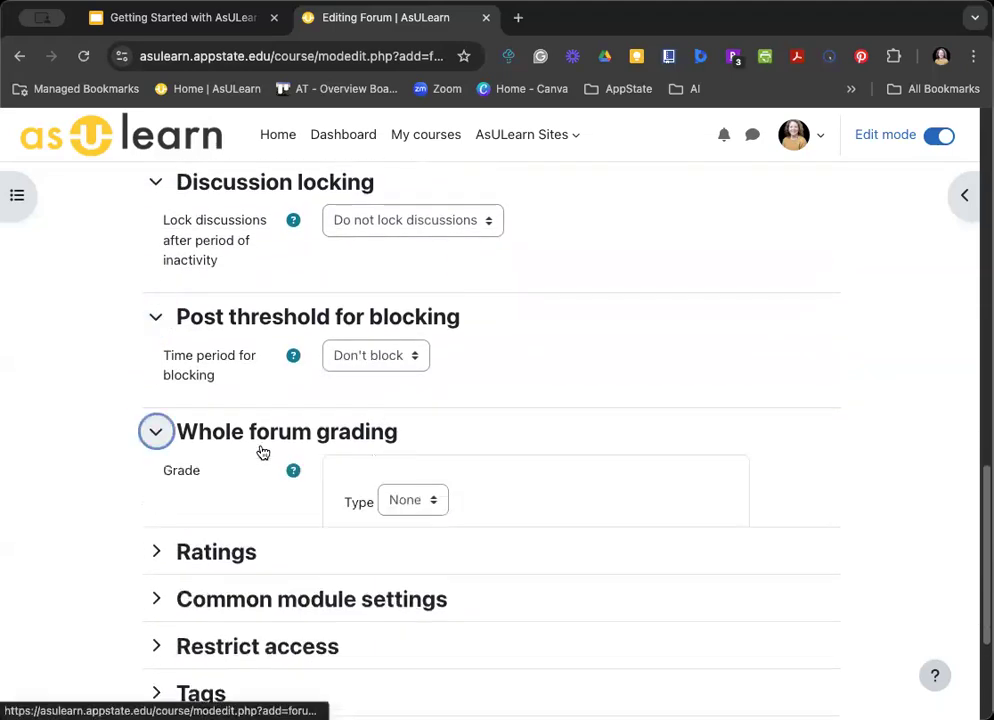
pyautogui.click(433, 500)
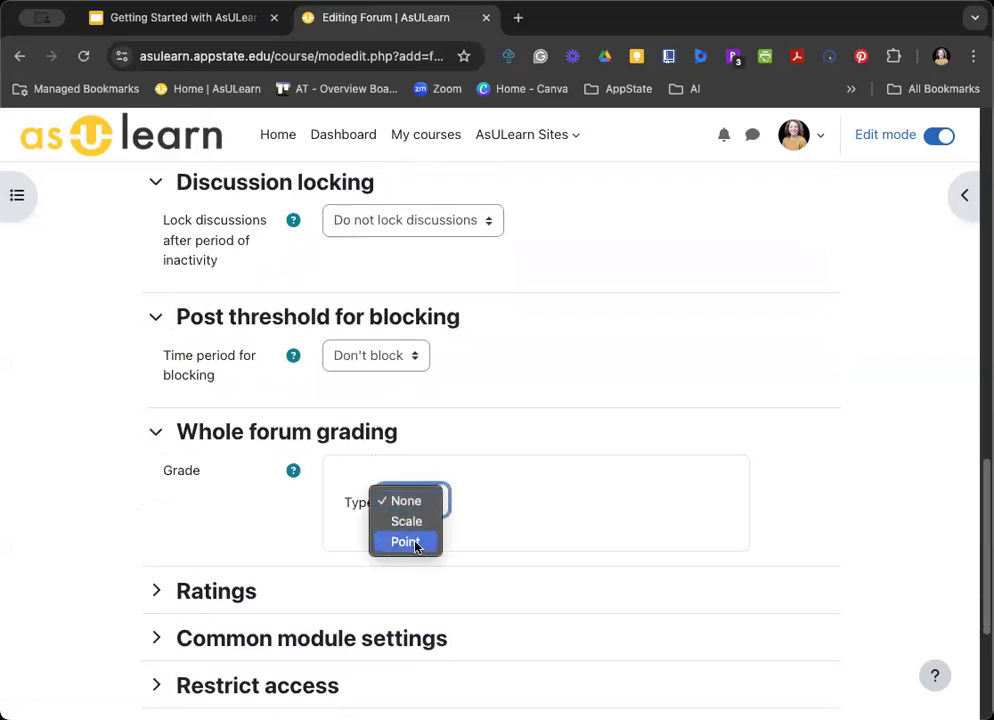
pyautogui.click(415, 541)
pyautogui.click(419, 571)
pyautogui.press('BackSpace')
pyautogui.scroll(-1, 403, 568)
pyautogui.scroll(-3, 410, 580)
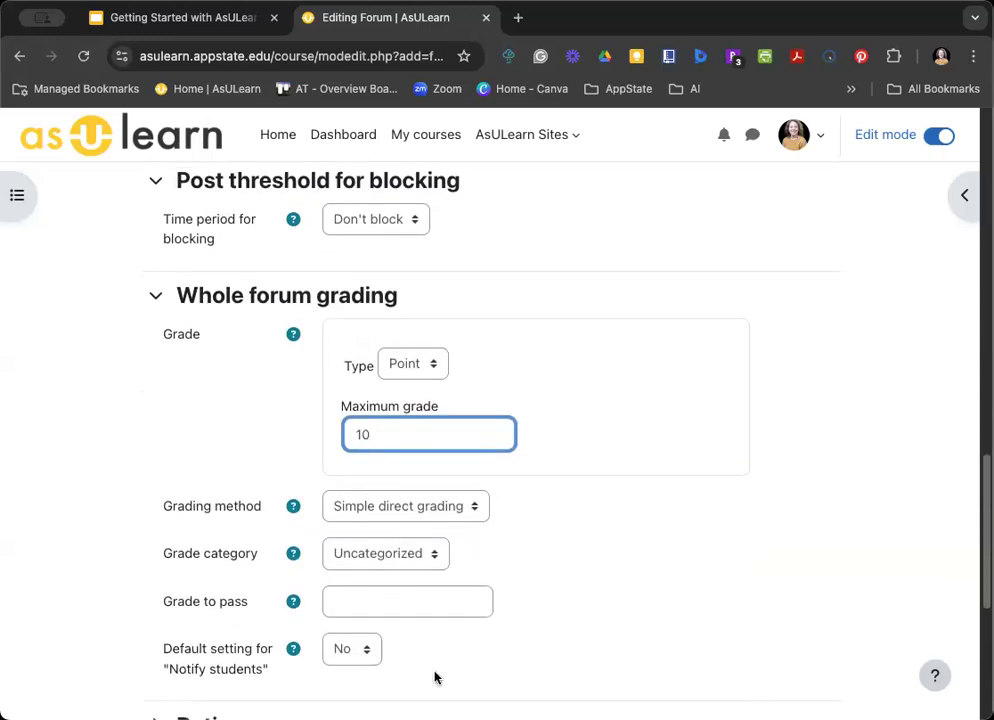
# - Assign the whole forum grade to the last Forums entry among the grade categories
pyautogui.click(397, 560)
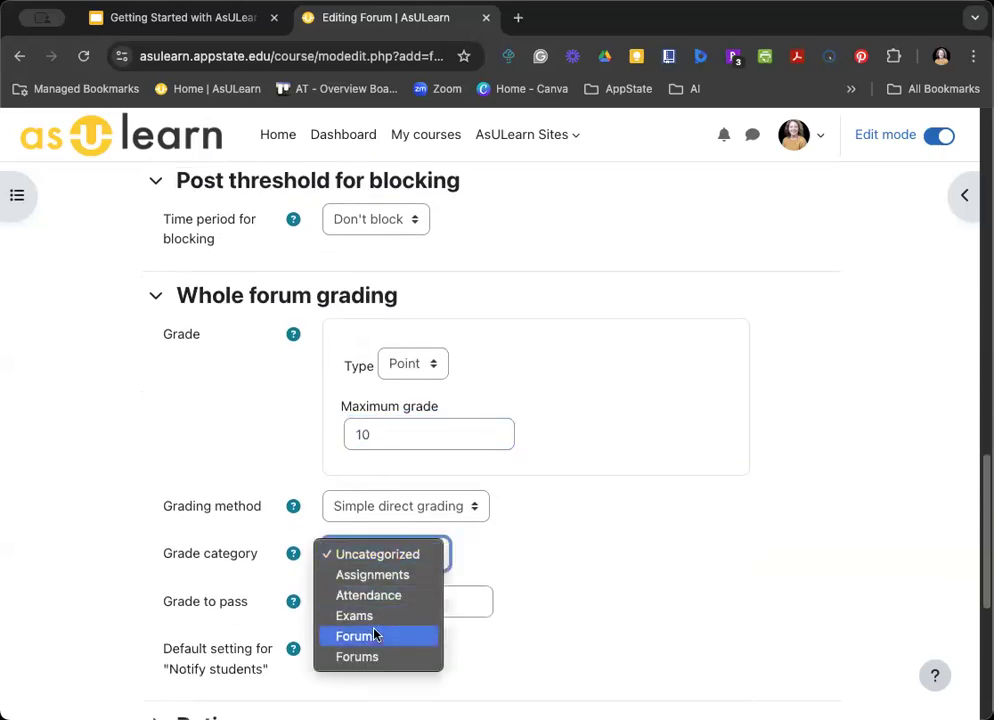
pyautogui.click(372, 658)
pyautogui.click(64, 570)
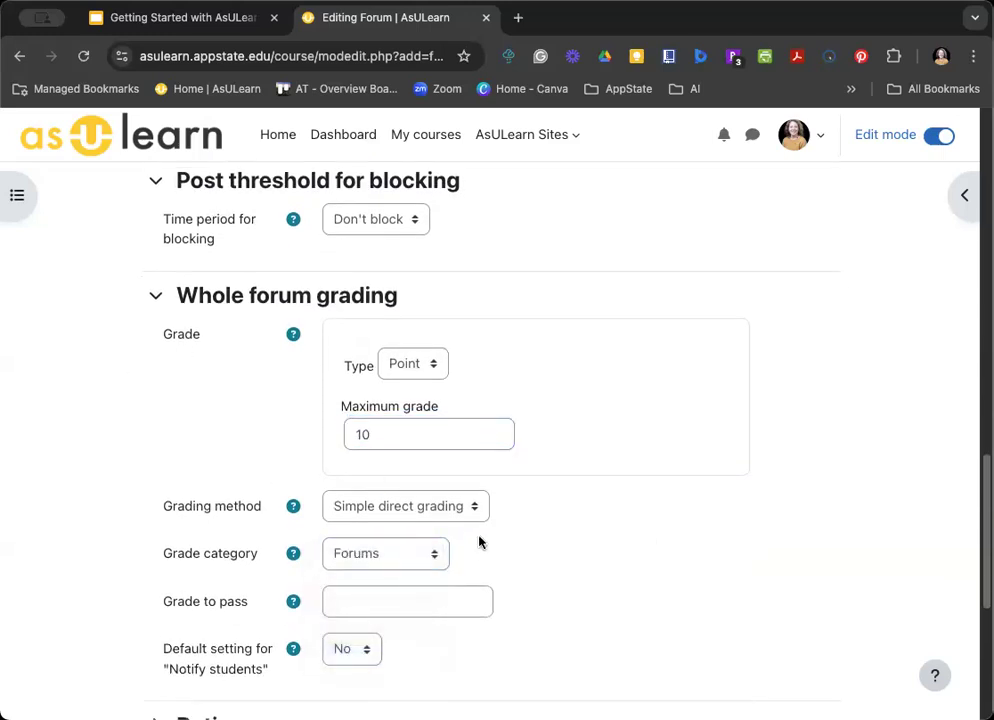
# - Examine the forum's Ratings settings and read the help on aggregate types
pyautogui.scroll(-5, 474, 545)
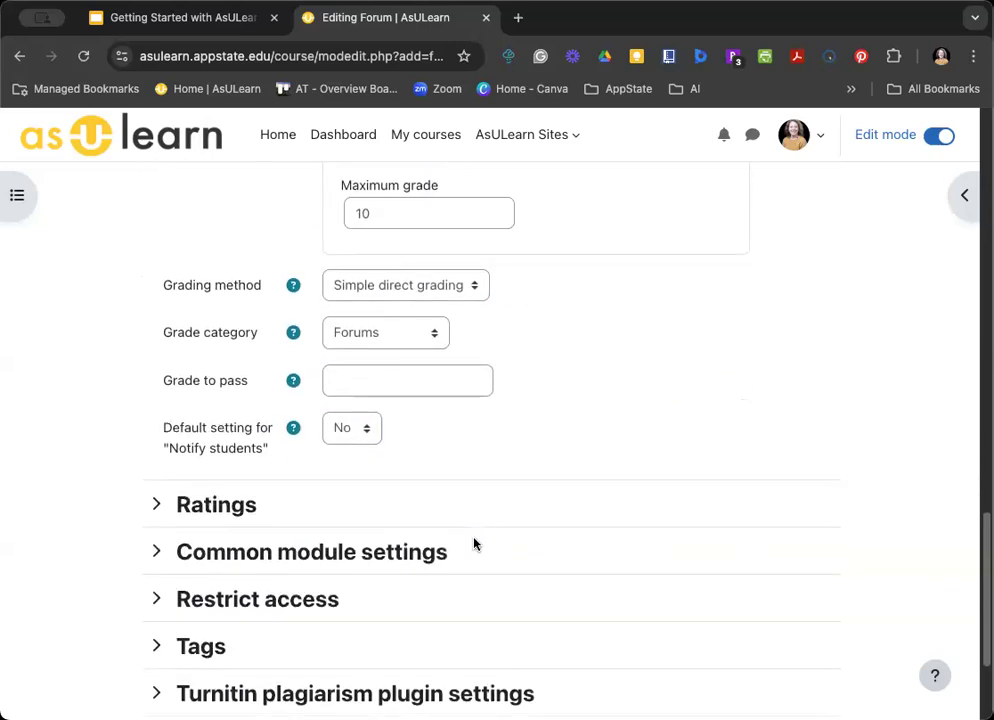
pyautogui.click(211, 508)
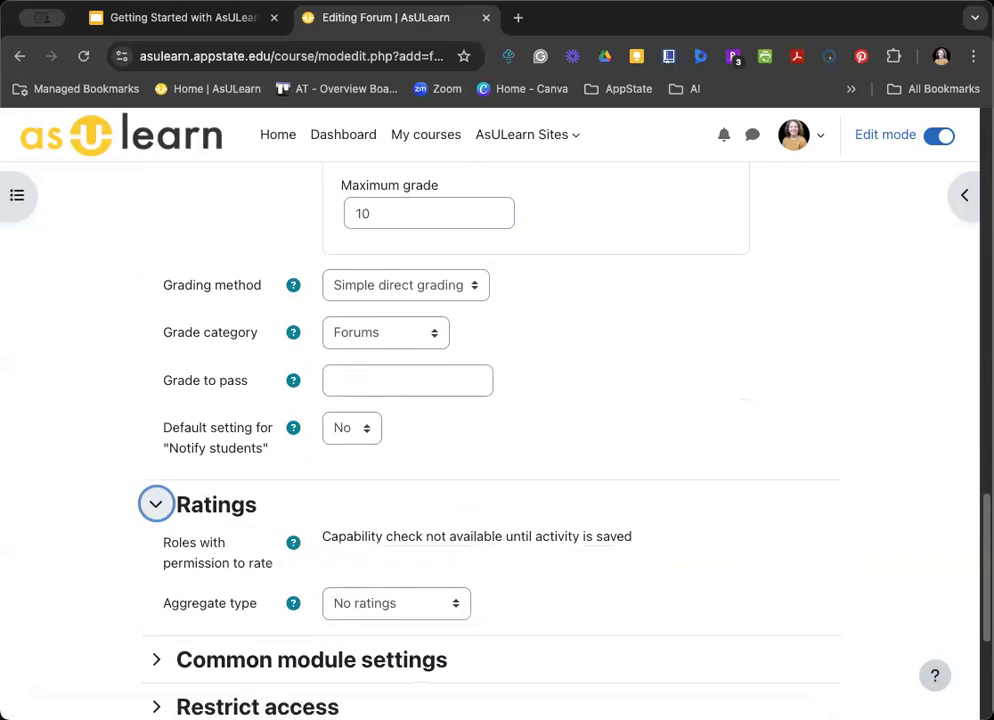
pyautogui.click(293, 603)
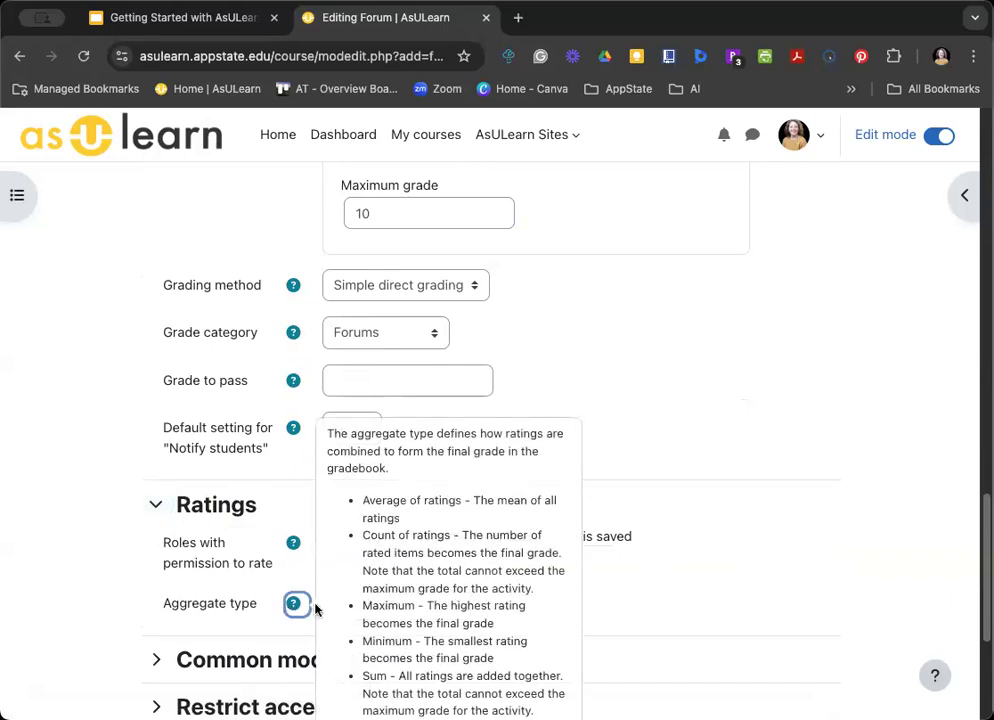
pyautogui.scroll(-1, 386, 553)
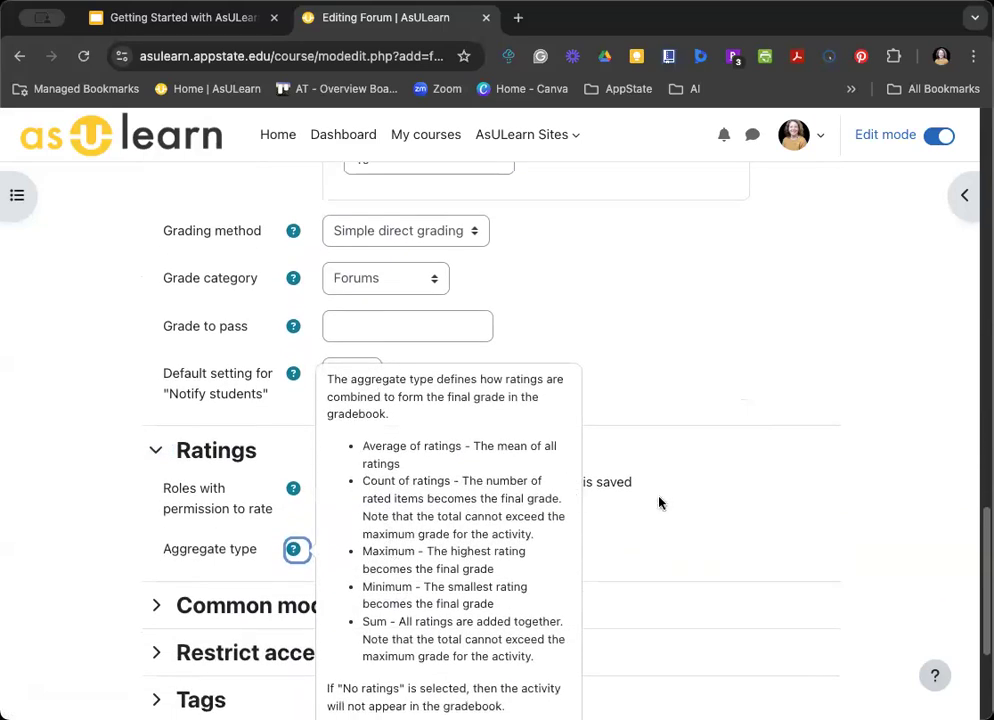
pyautogui.click(659, 503)
pyautogui.click(430, 557)
pyautogui.click(550, 550)
pyautogui.click(293, 550)
pyautogui.click(662, 519)
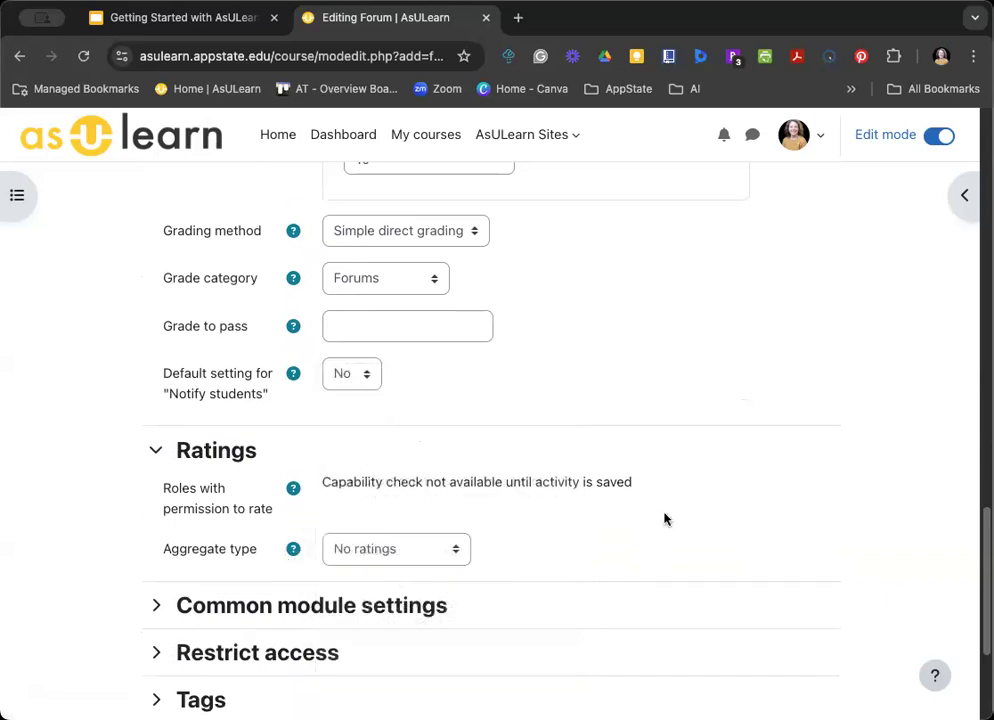
# - Save the Introduction Forum and return to the course page
pyautogui.scroll(-3, 636, 480)
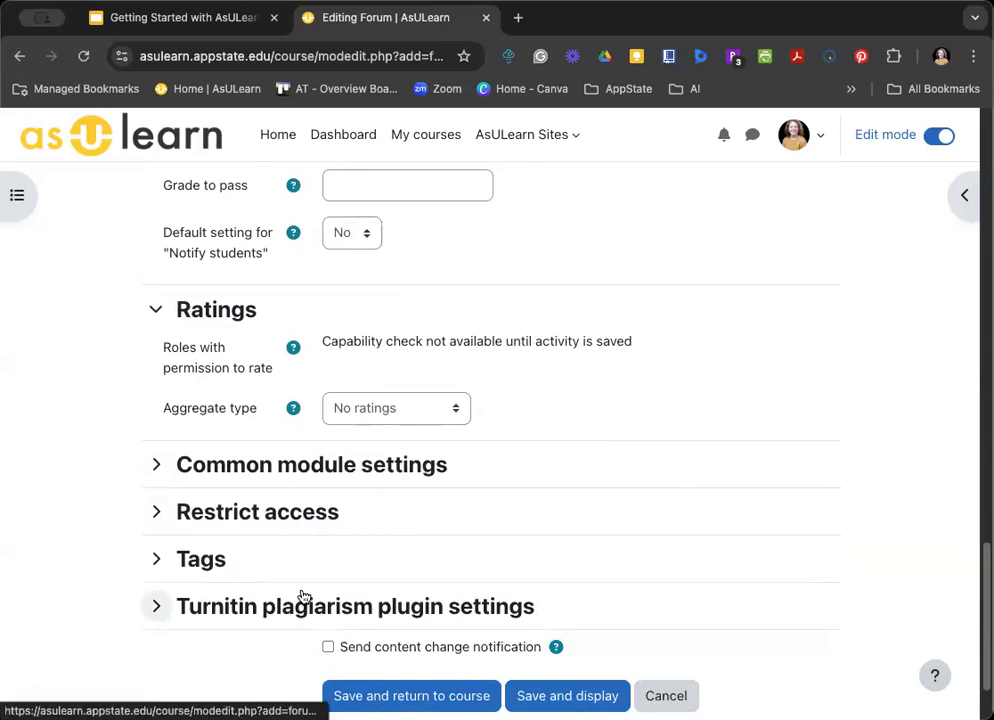
pyautogui.scroll(-1, 660, 630)
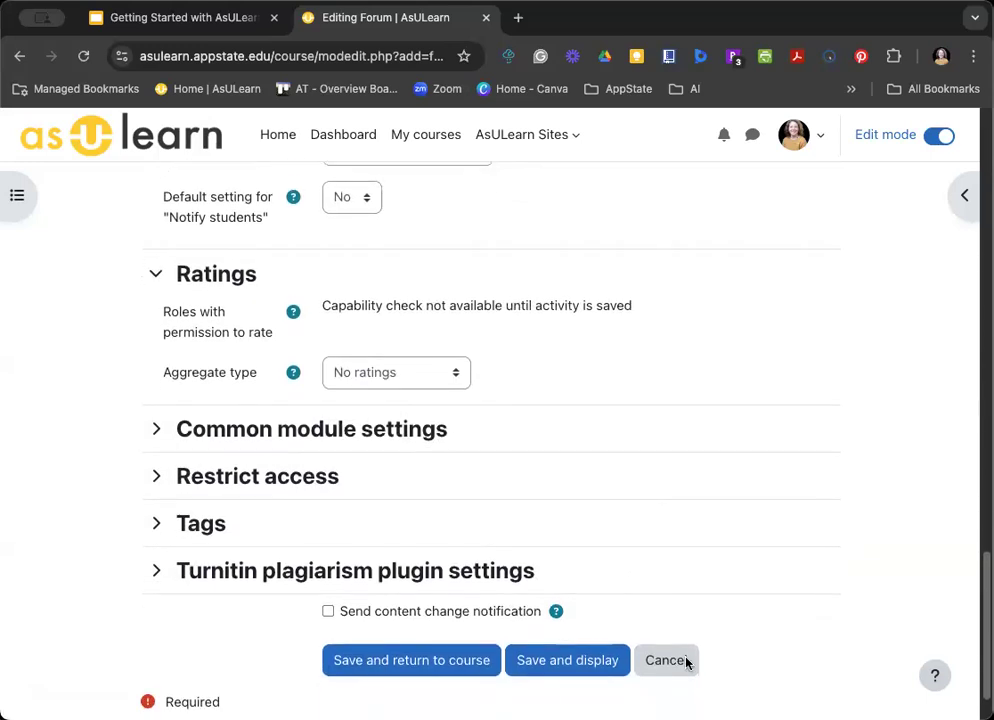
pyautogui.click(480, 664)
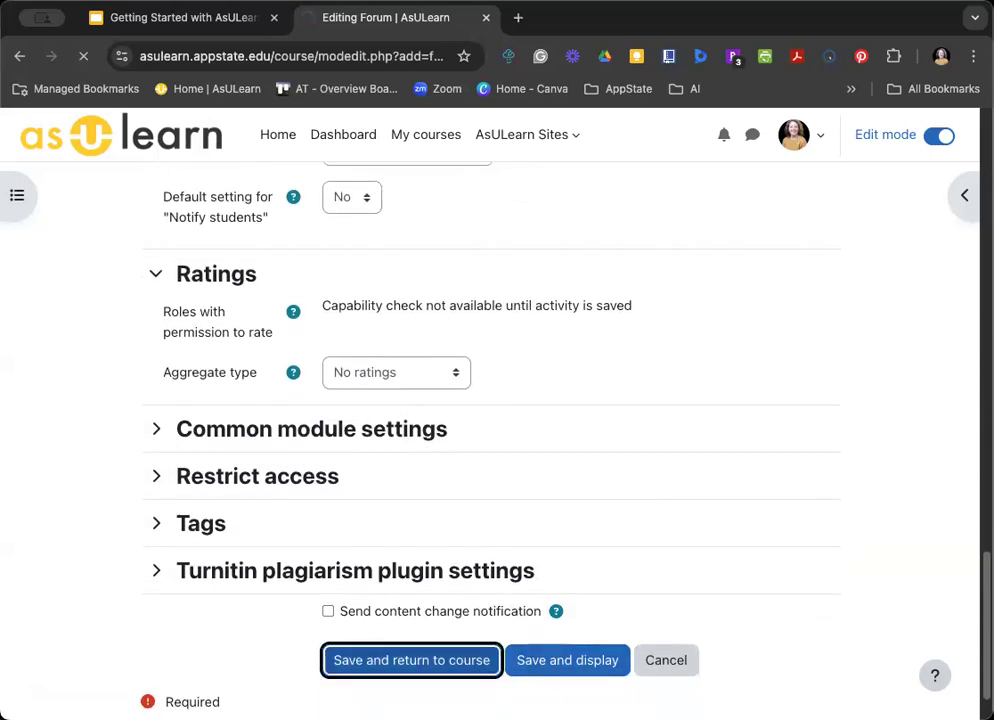
pyautogui.click(505, 502)
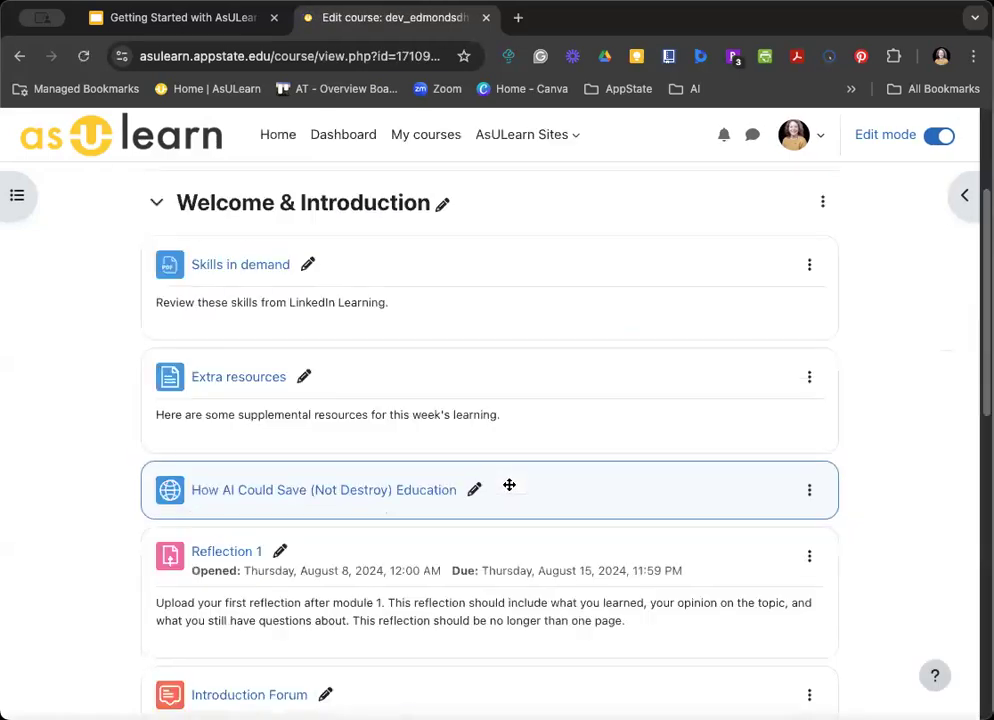
# - Start adding a new Quiz activity at the end of the Welcome & Introduction section
pyautogui.scroll(-2, 255, 551)
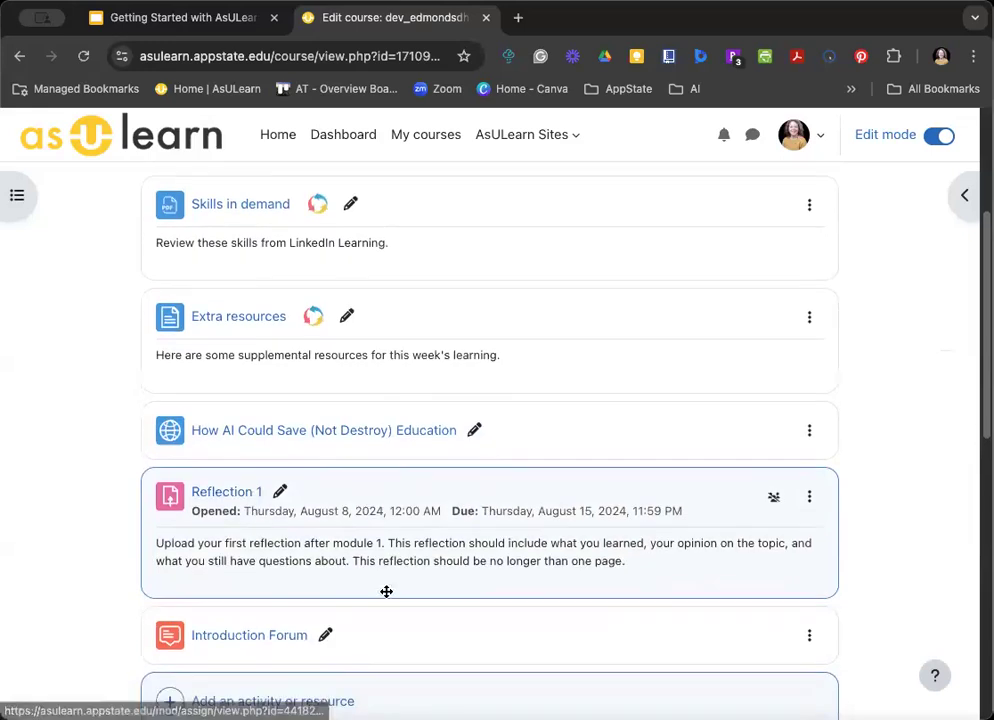
pyautogui.scroll(-1, 230, 611)
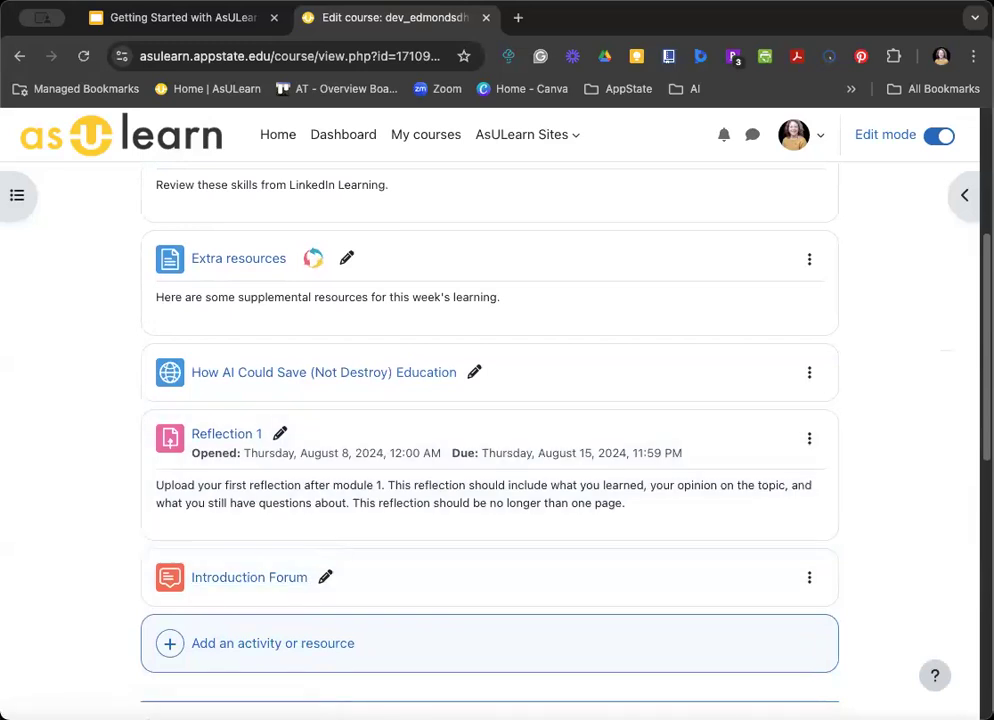
pyautogui.scroll(-1, 817, 484)
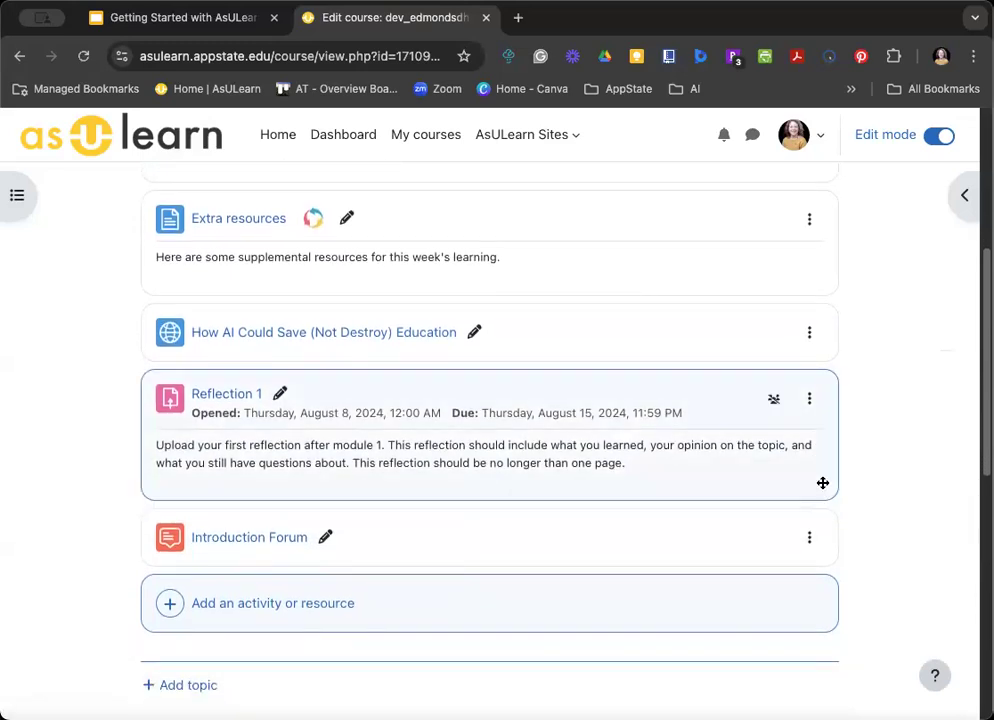
pyautogui.click(261, 615)
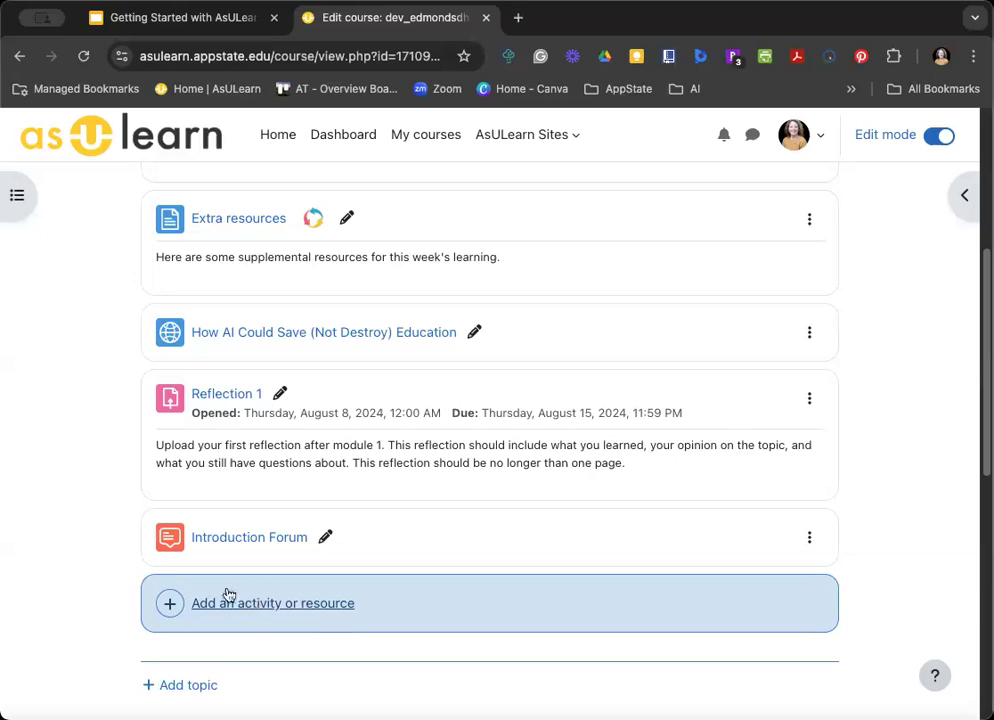
pyautogui.click(251, 601)
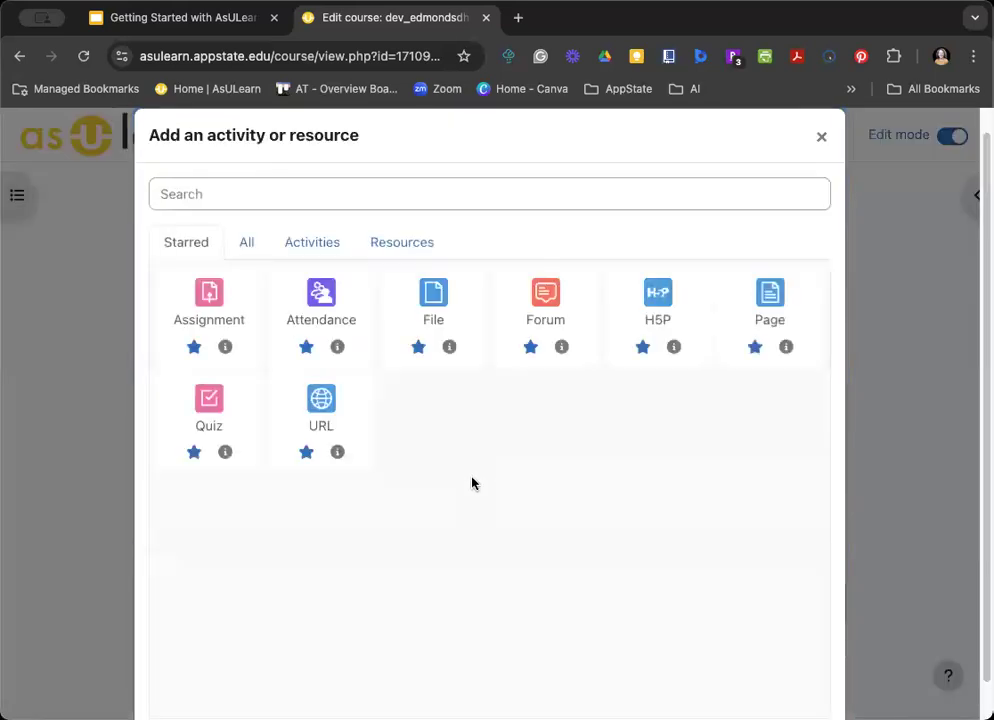
pyautogui.click(236, 416)
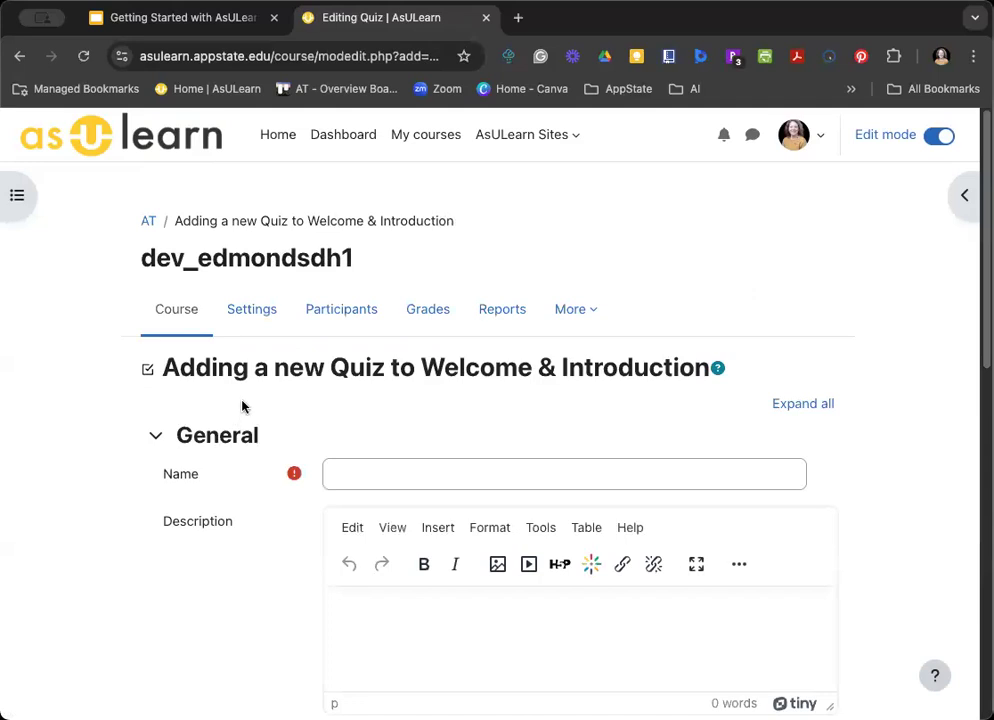
# - Name the new quiz "Quiz 1"
pyautogui.scroll(-3, 231, 402)
pyautogui.click(451, 338)
pyautogui.write('Quiz 1')
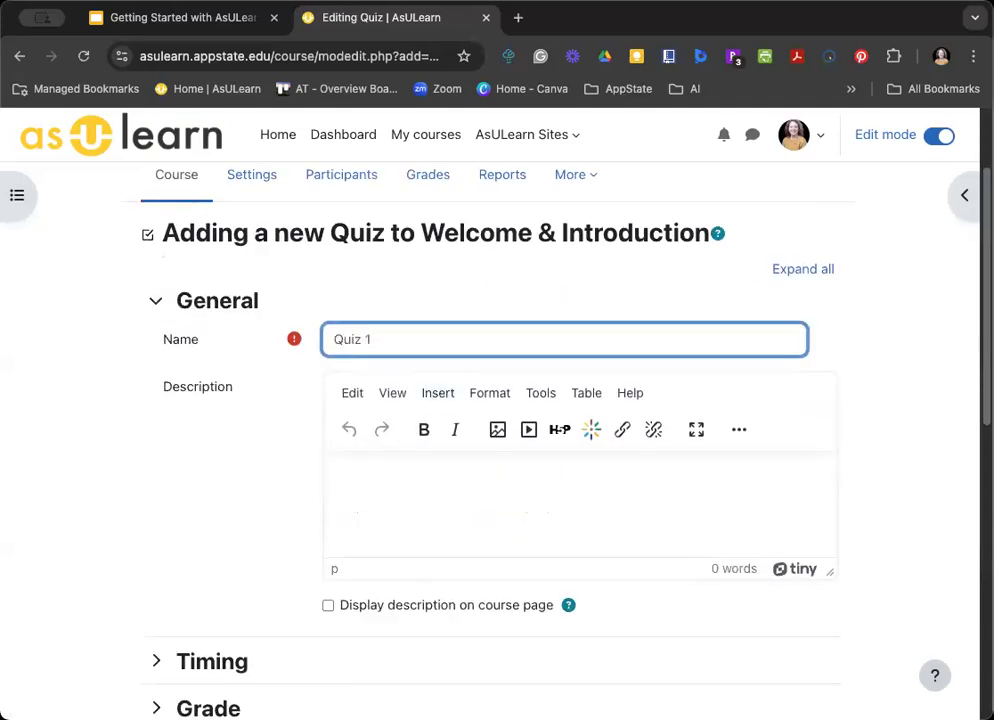
# - Enter the quiz description "Take this quiz after reviewing Modules 1-3." and have it displayed on the course page
pyautogui.click(552, 466)
pyautogui.scroll(-1, 552, 466)
pyautogui.write('Take this ')
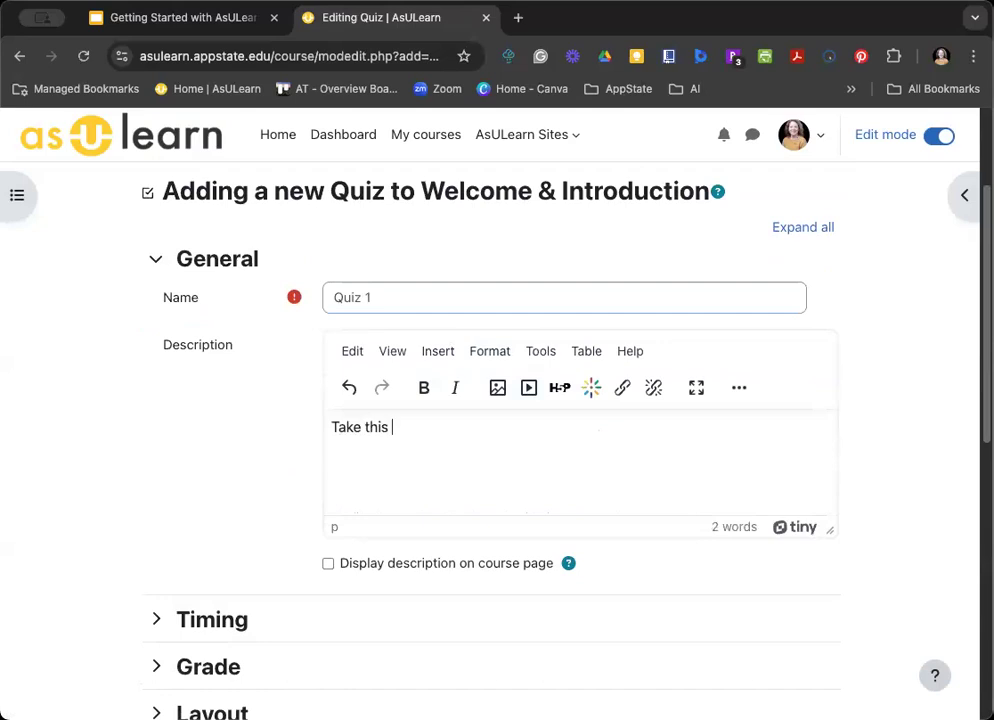
pyautogui.write('quiz after review')
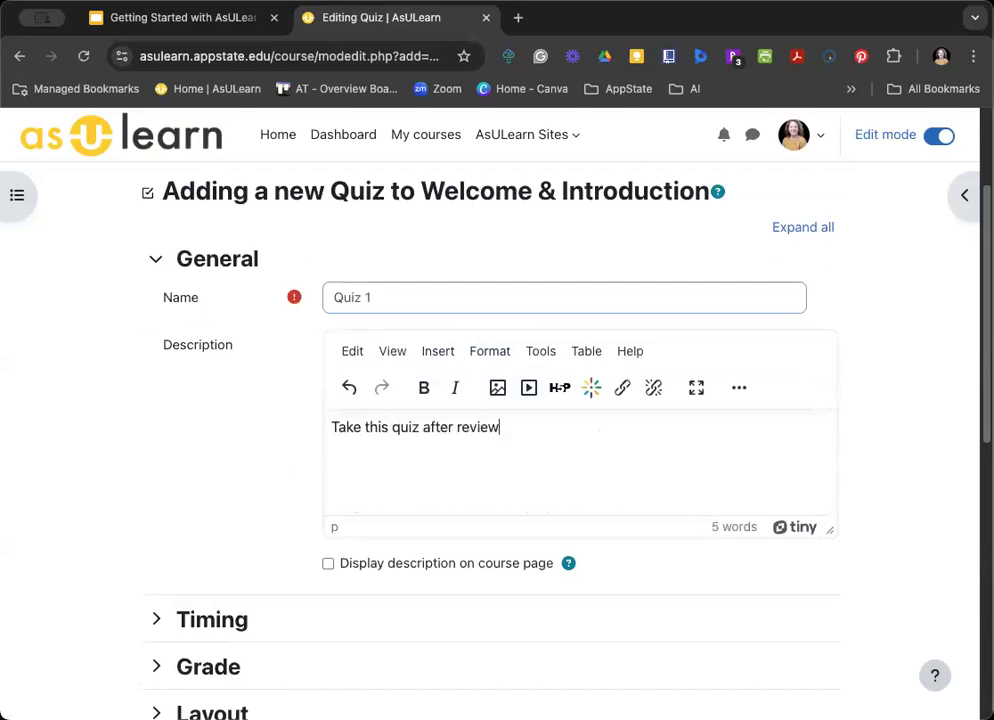
pyautogui.write('ing Modules 1-3.')
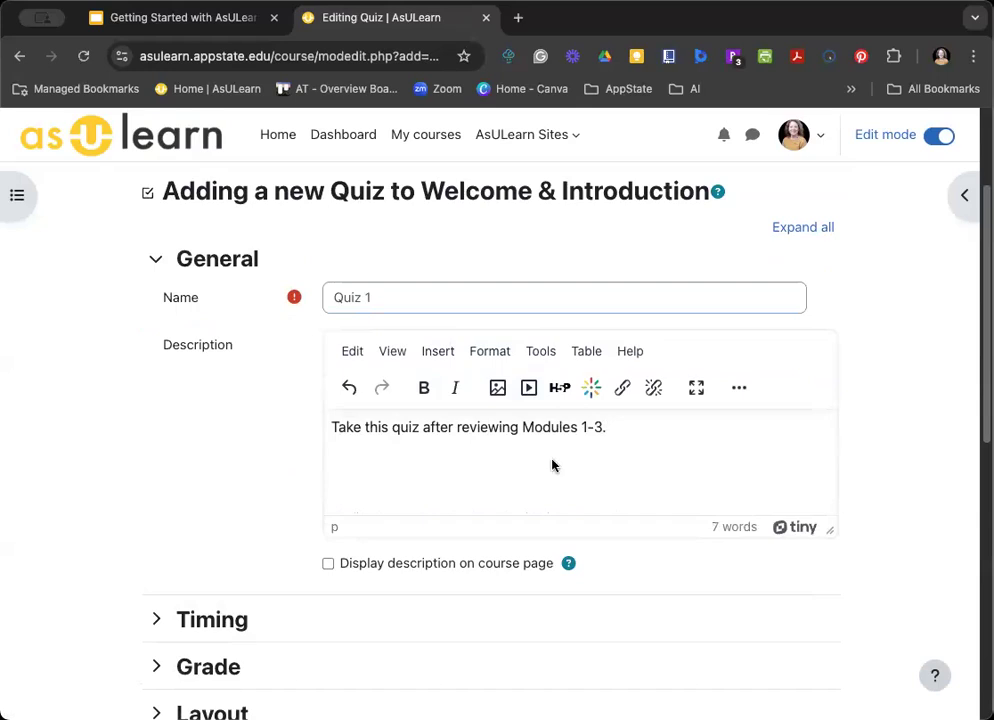
pyautogui.scroll(-2, 548, 462)
pyautogui.click(372, 489)
pyautogui.scroll(-5, 332, 460)
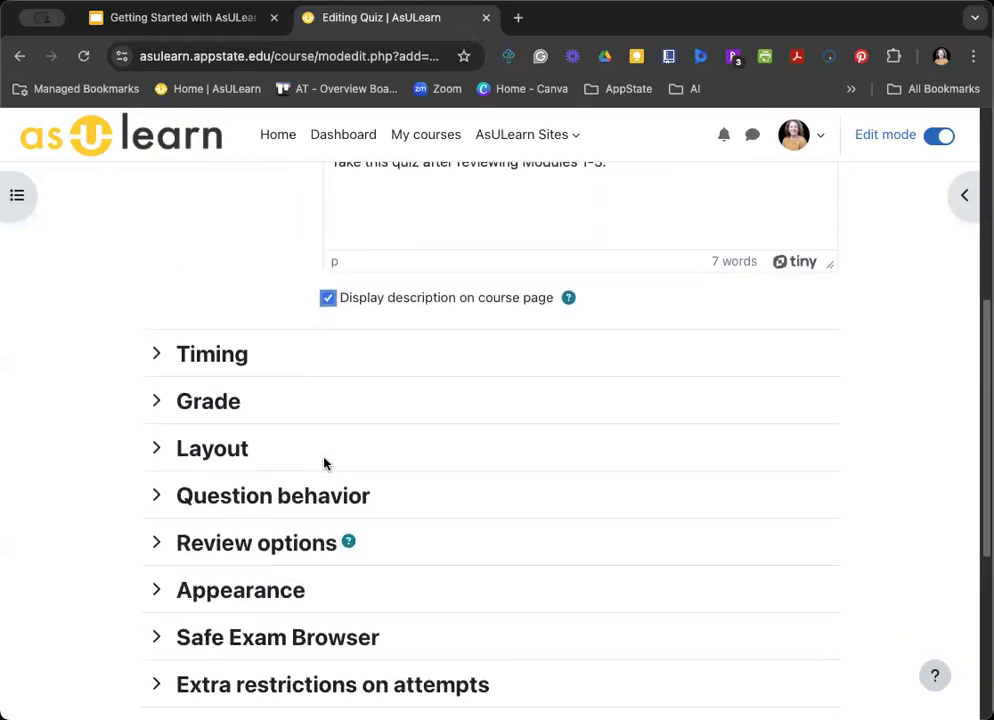
# - Expand the quiz's Timing and Grade settings and set the grade category to Exams
pyautogui.click(214, 355)
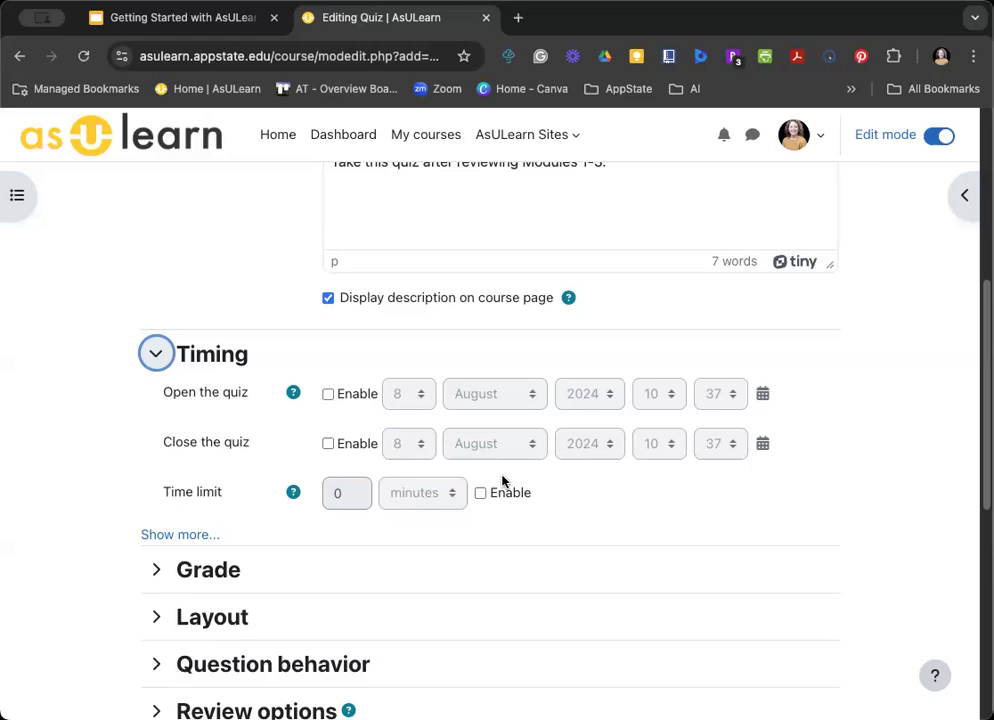
pyautogui.scroll(-3, 503, 481)
pyautogui.click(242, 422)
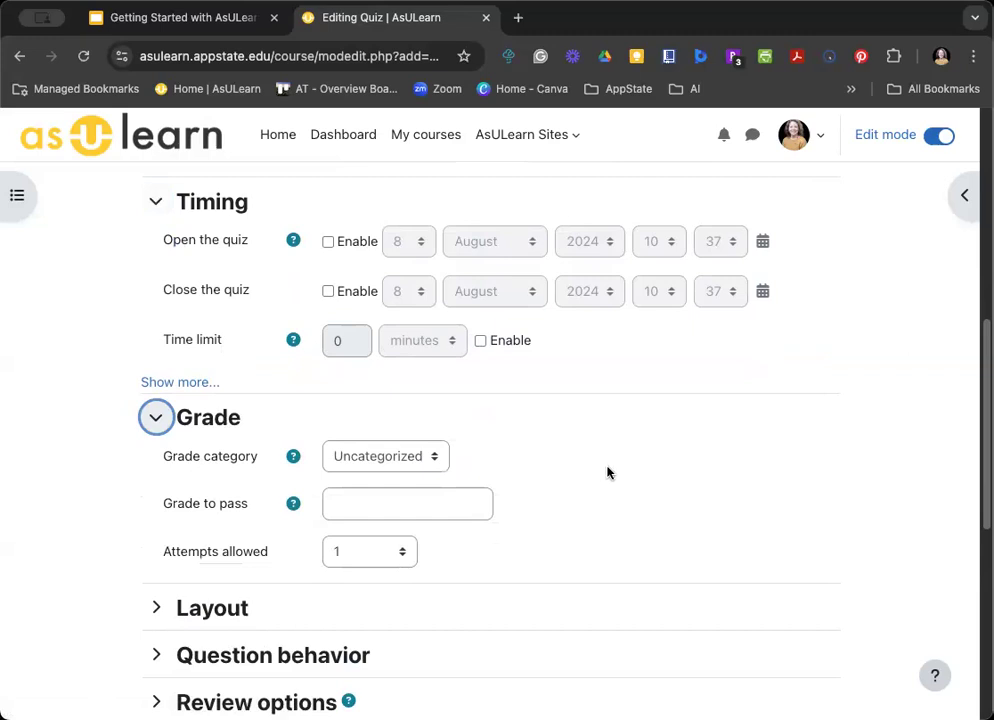
pyautogui.click(381, 459)
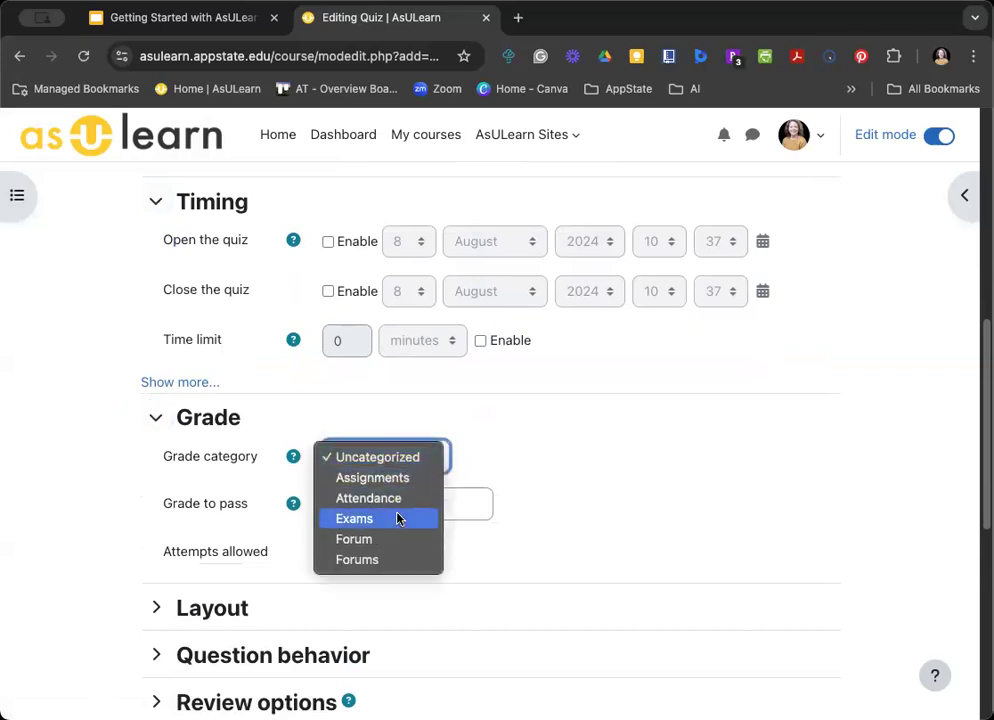
pyautogui.press('Escape')
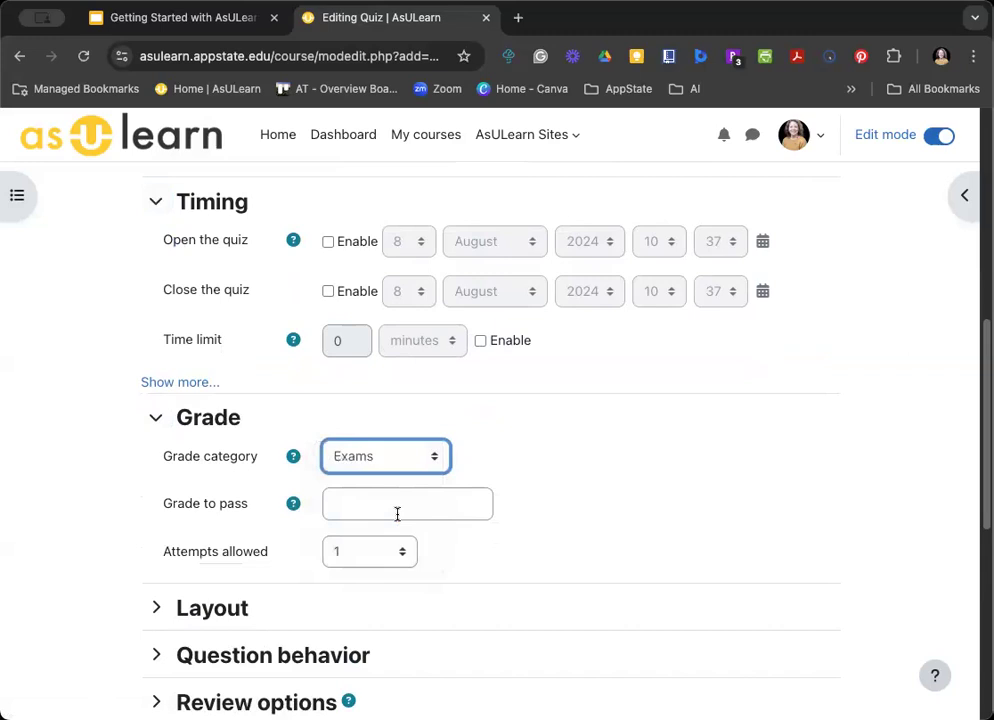
# - Review the quiz's layout choices for new pages and navigation method, keeping Every question and Free
pyautogui.scroll(-3, 650, 477)
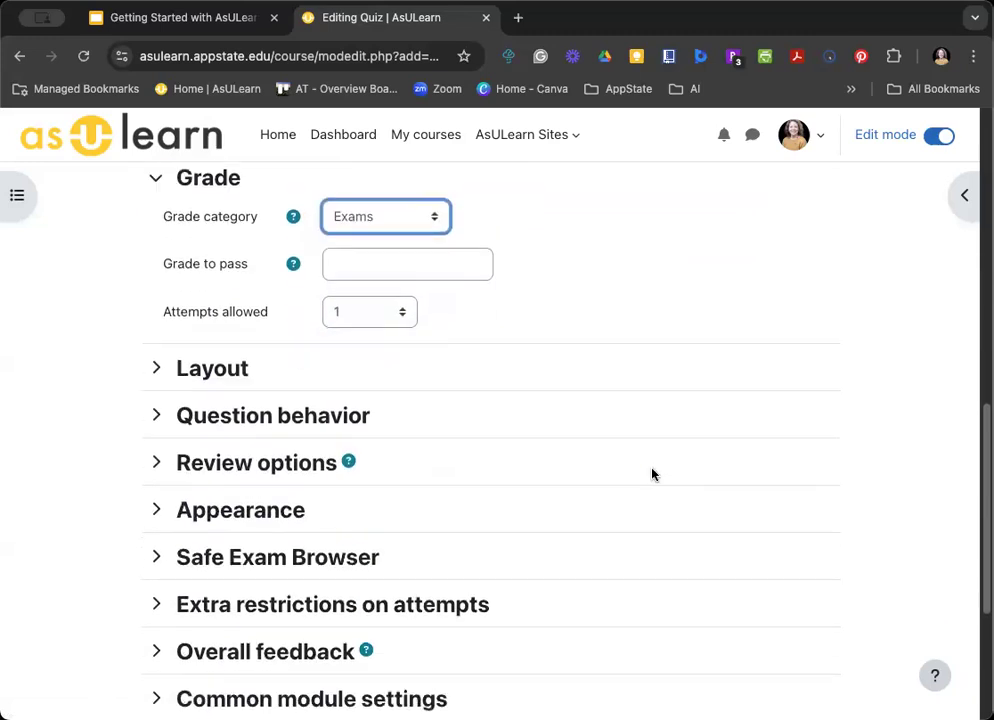
pyautogui.click(187, 369)
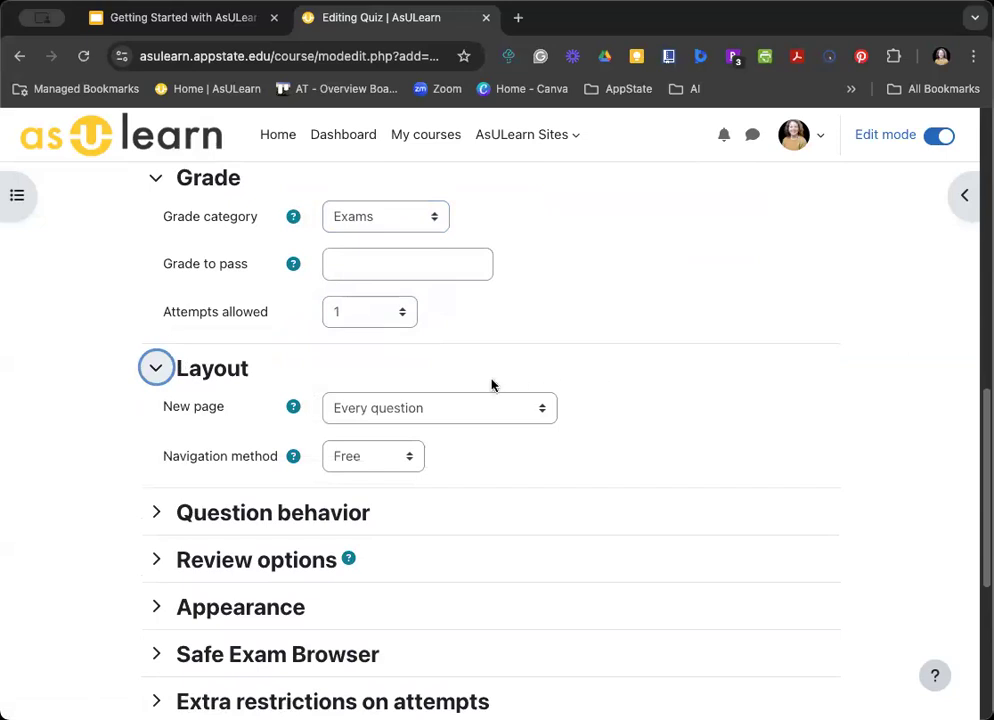
pyautogui.click(460, 410)
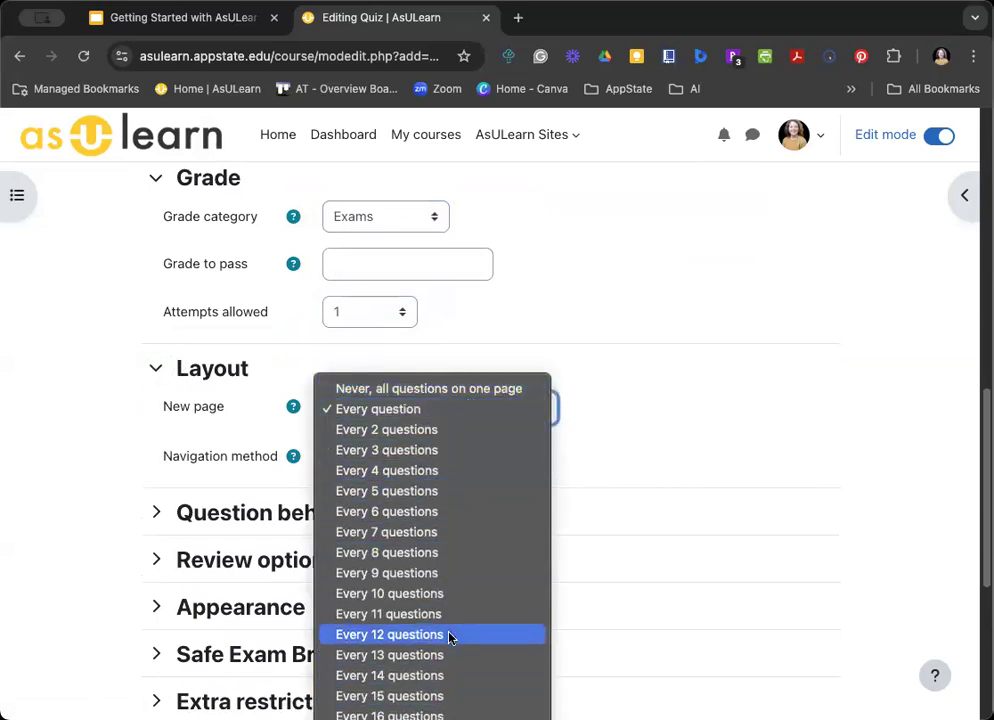
pyautogui.scroll(-1, 450, 636)
pyautogui.click(692, 371)
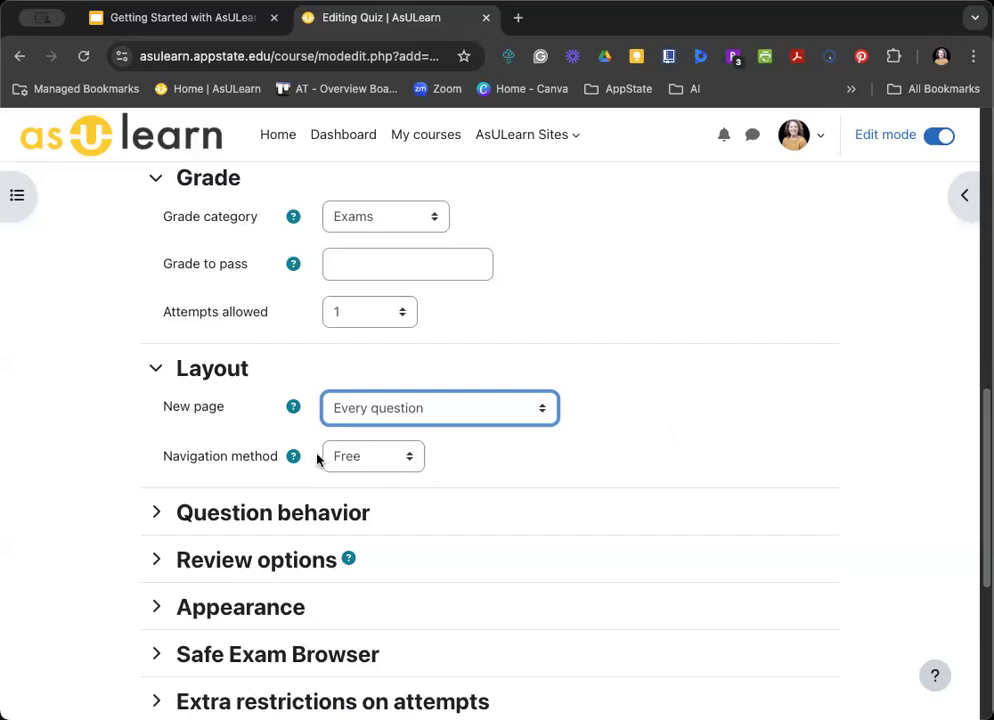
pyautogui.click(370, 466)
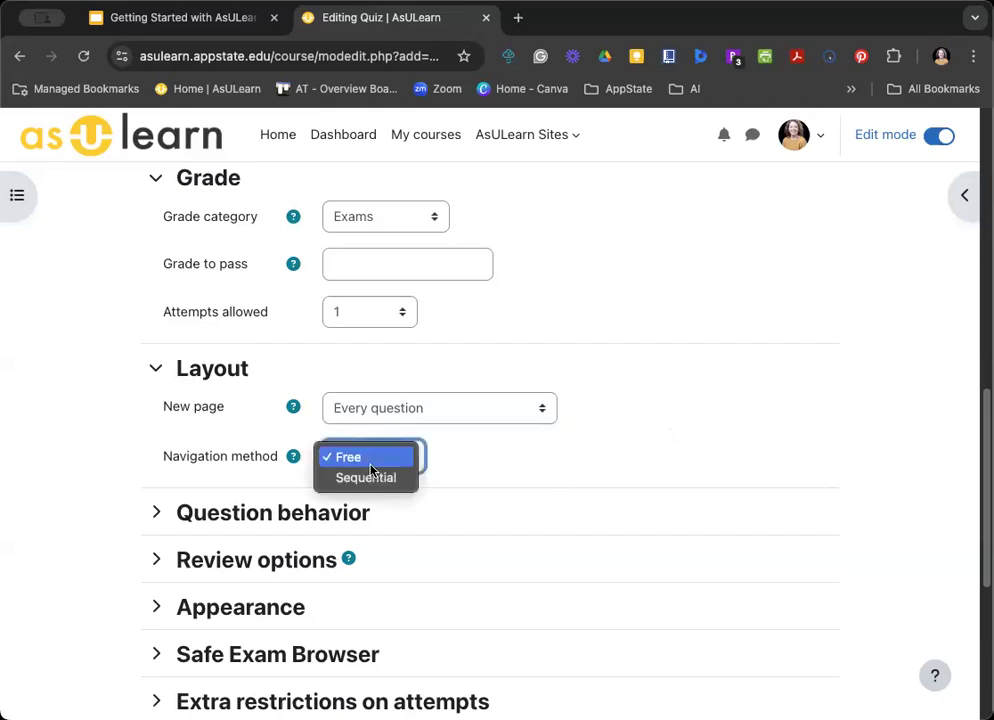
pyautogui.click(370, 466)
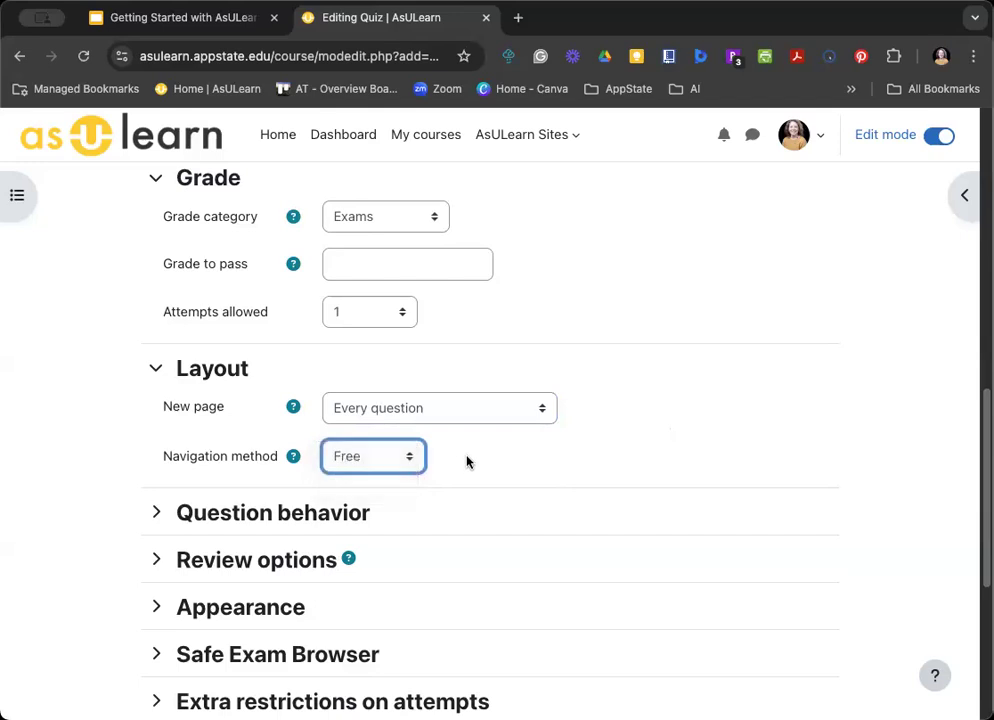
# - Expand the question behavior settings and review the feedback modes available for how questions behave
pyautogui.scroll(-1, 466, 461)
pyautogui.scroll(-1, 466, 461)
pyautogui.click(322, 440)
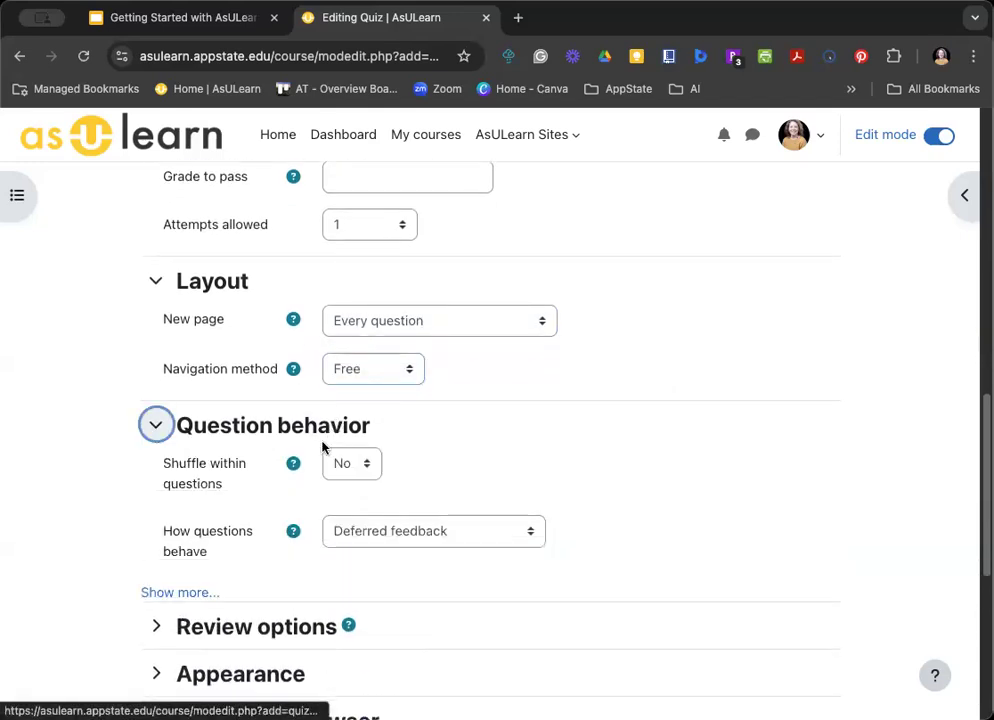
pyautogui.scroll(-2, 515, 425)
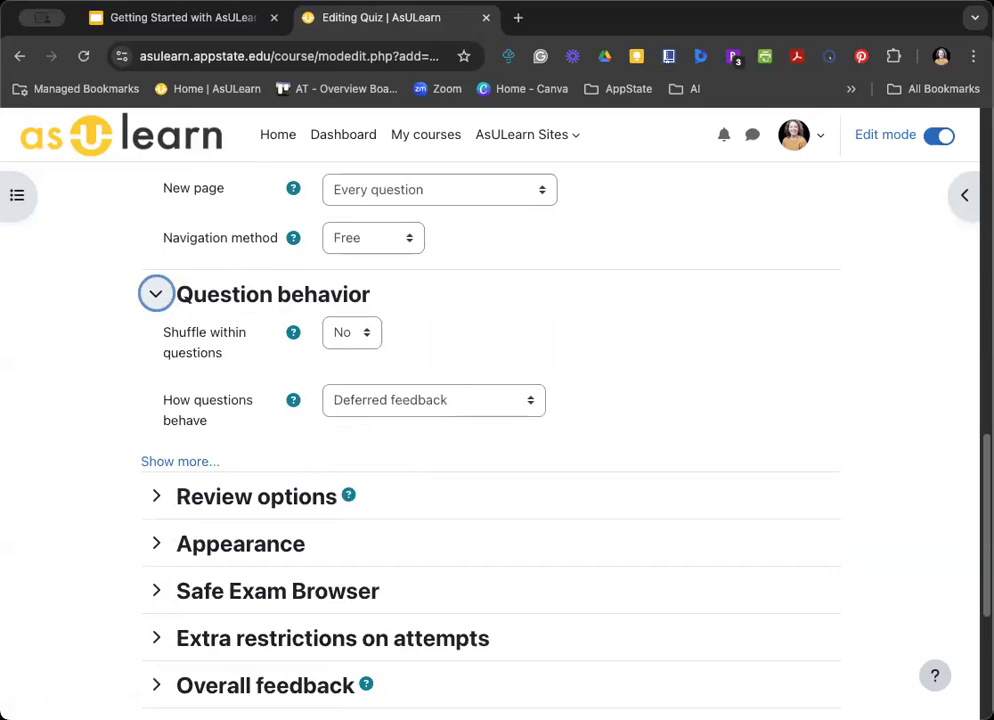
pyautogui.click(380, 410)
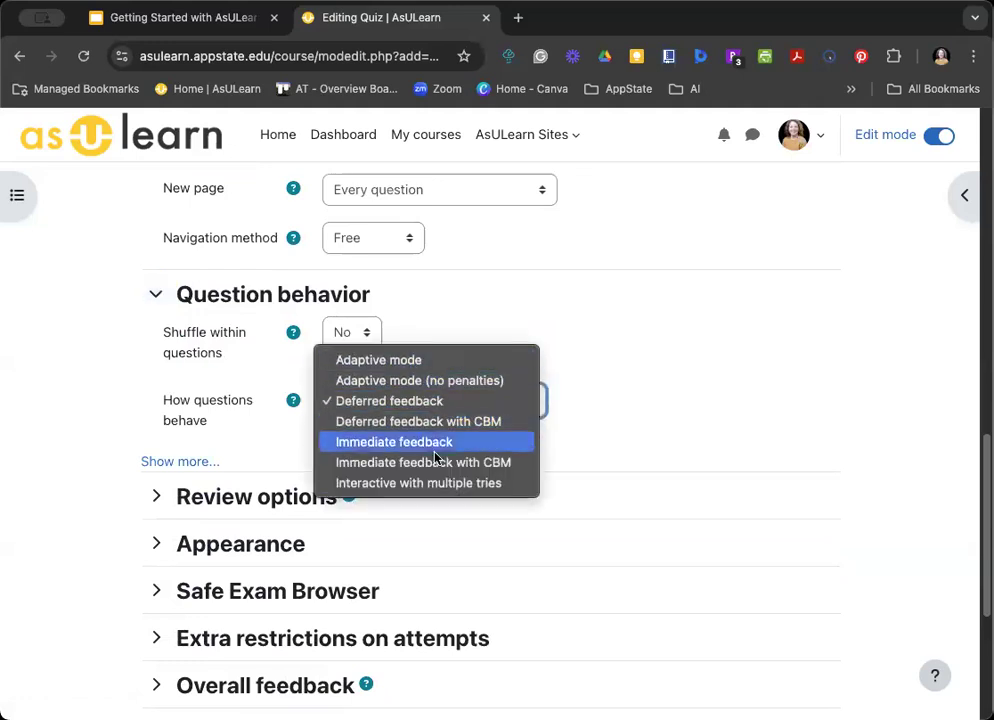
pyautogui.click(615, 428)
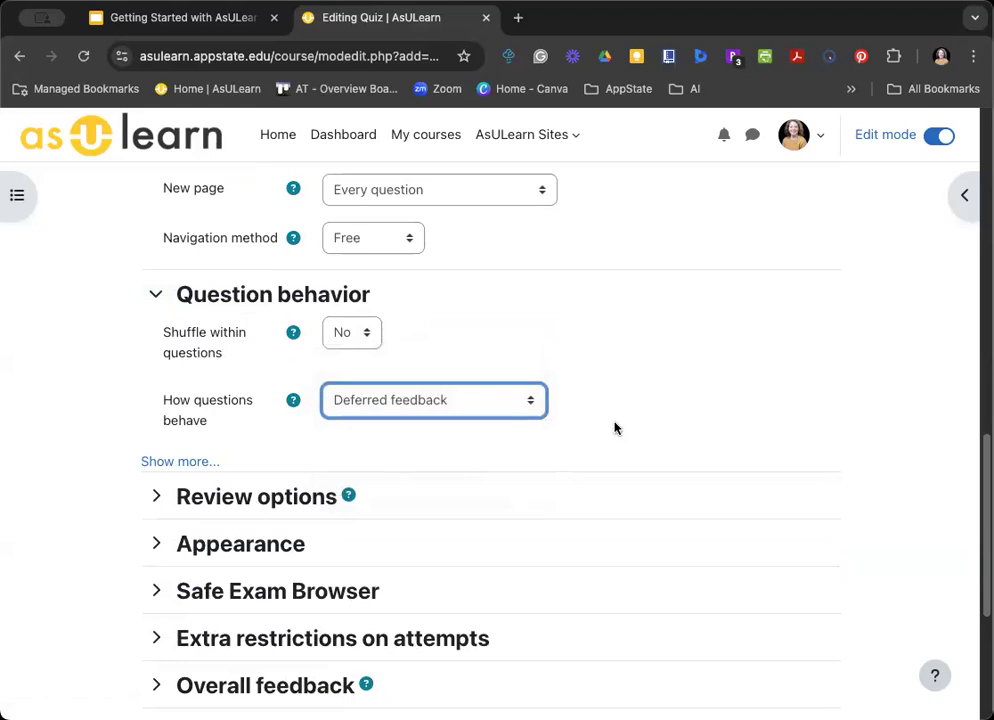
# - Switch how questions behave to Immediate feedback and back to Deferred feedback
pyautogui.click(496, 400)
pyautogui.click(532, 441)
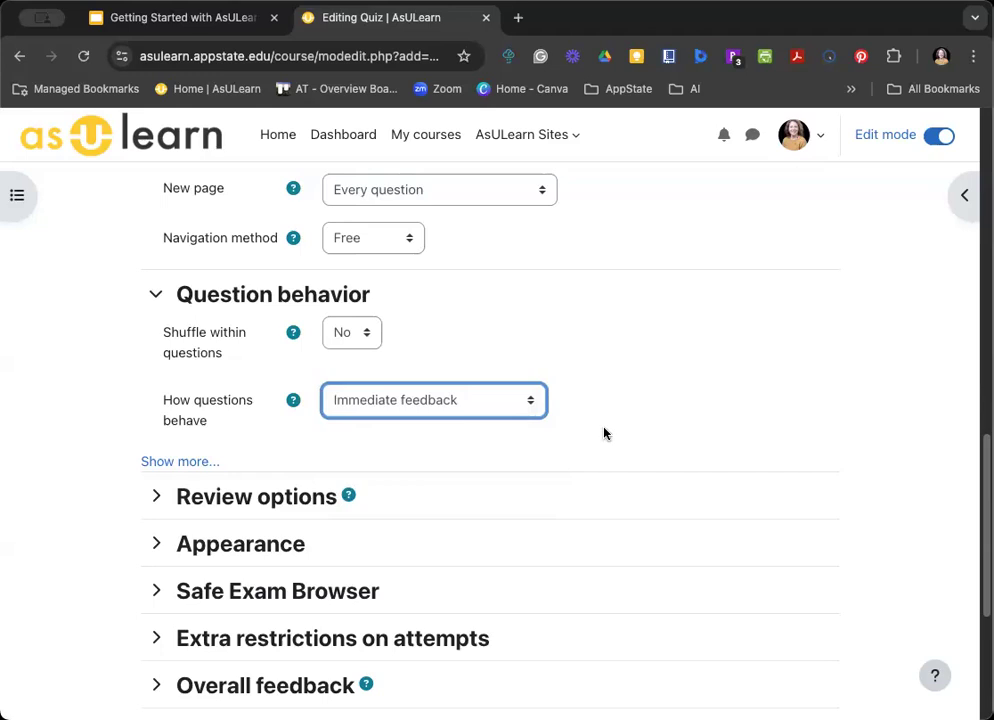
pyautogui.click(515, 400)
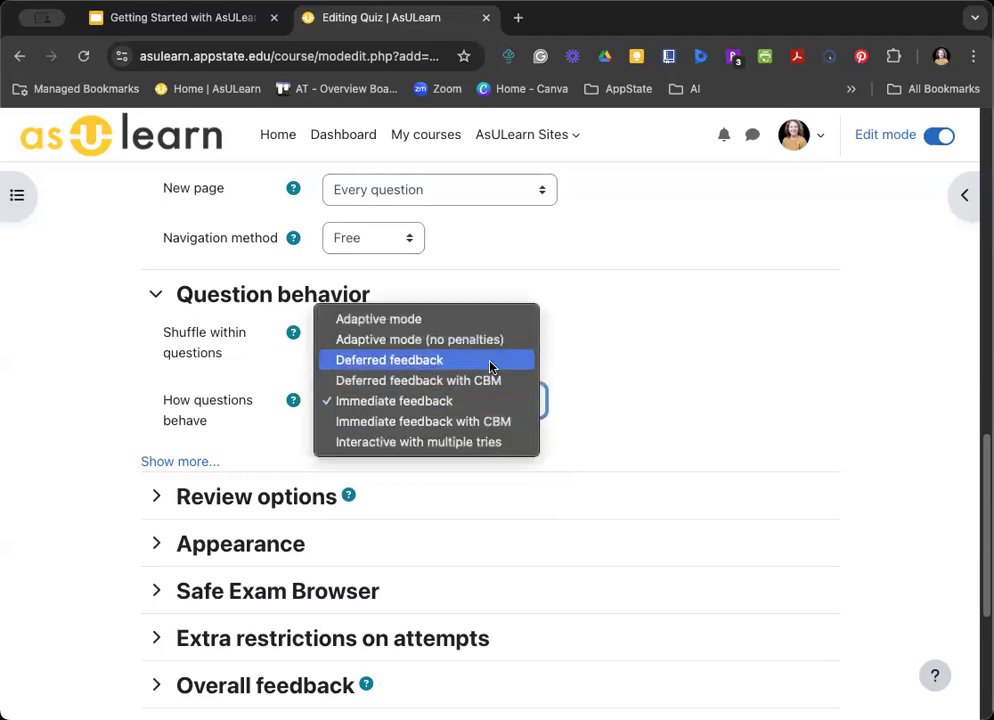
pyautogui.click(515, 360)
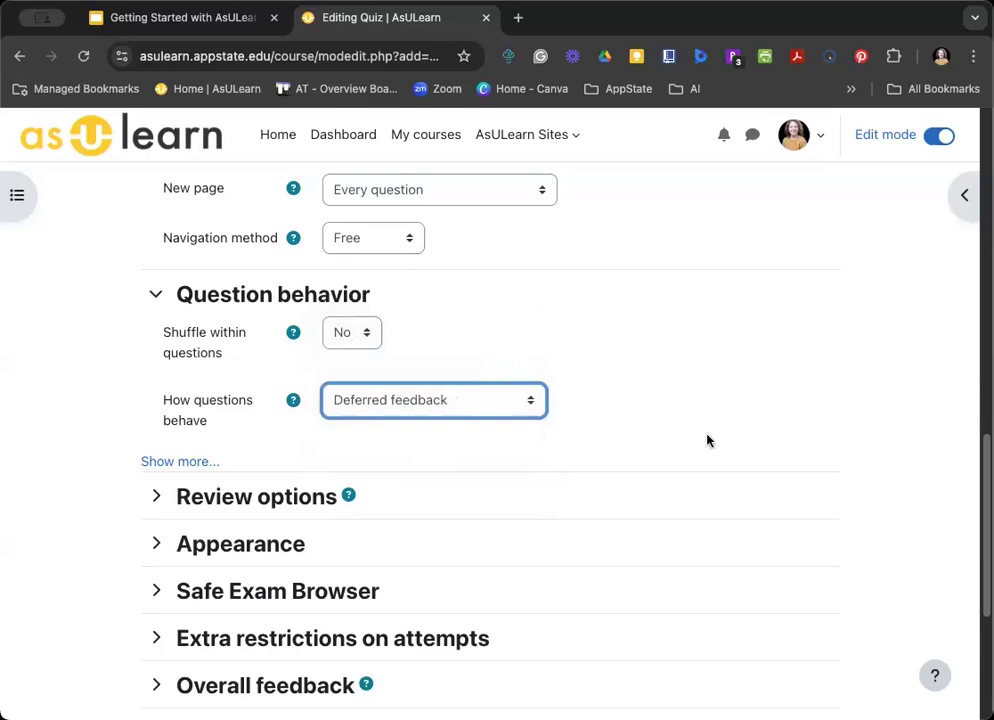
# - Examine what students can see at each stage of the quiz in the review options
pyautogui.click(244, 502)
pyautogui.scroll(-3, 600, 400)
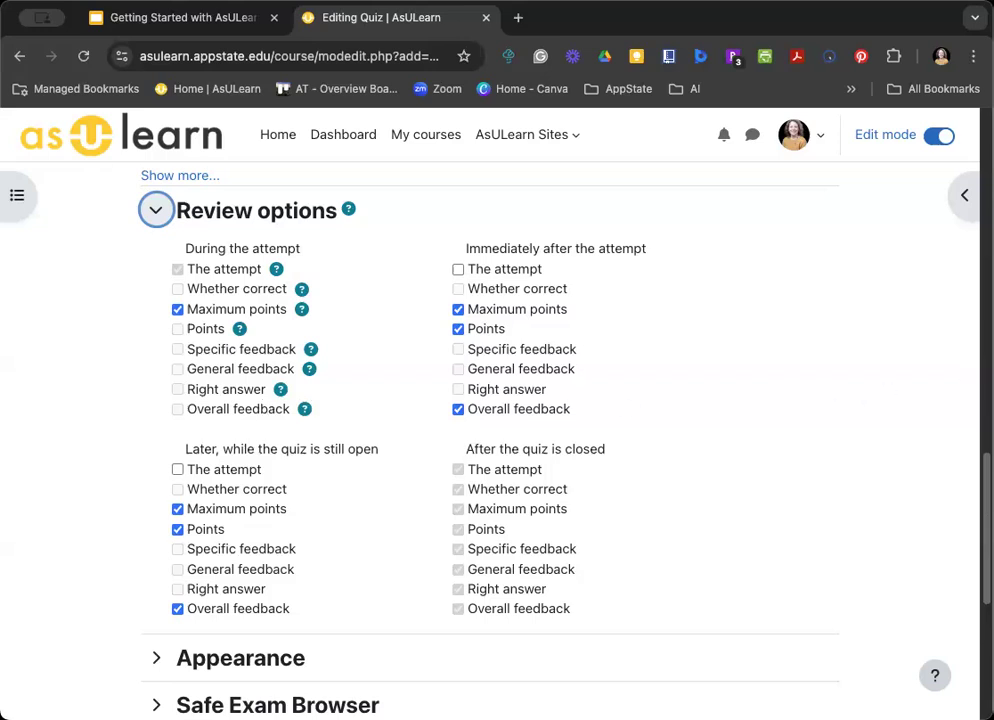
pyautogui.scroll(-1, 490, 440)
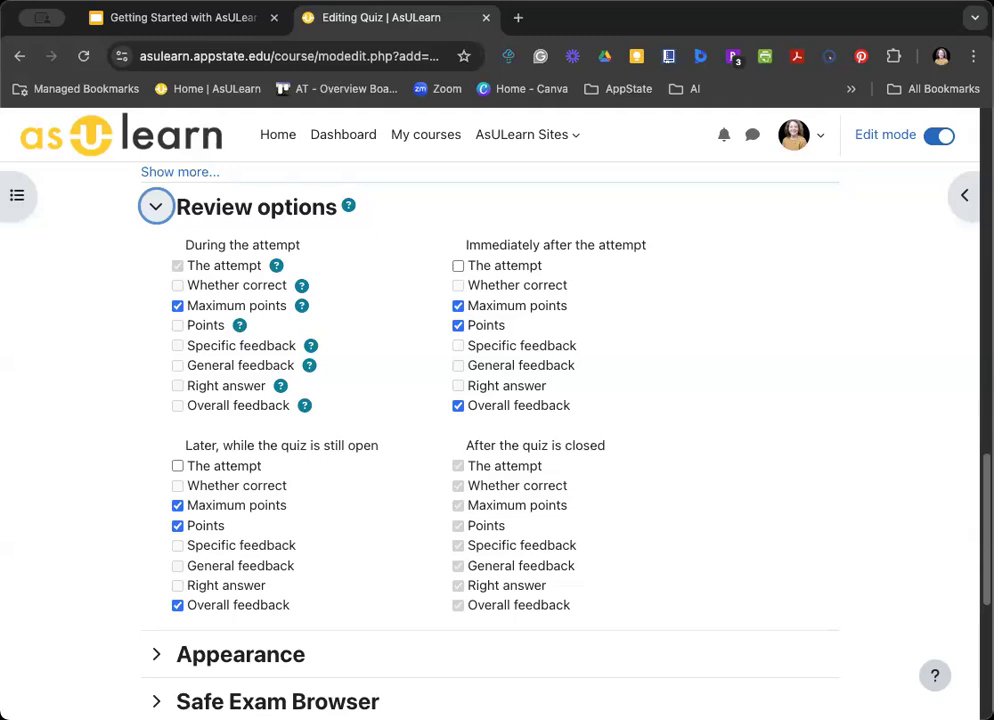
pyautogui.scroll(-2, 926, 438)
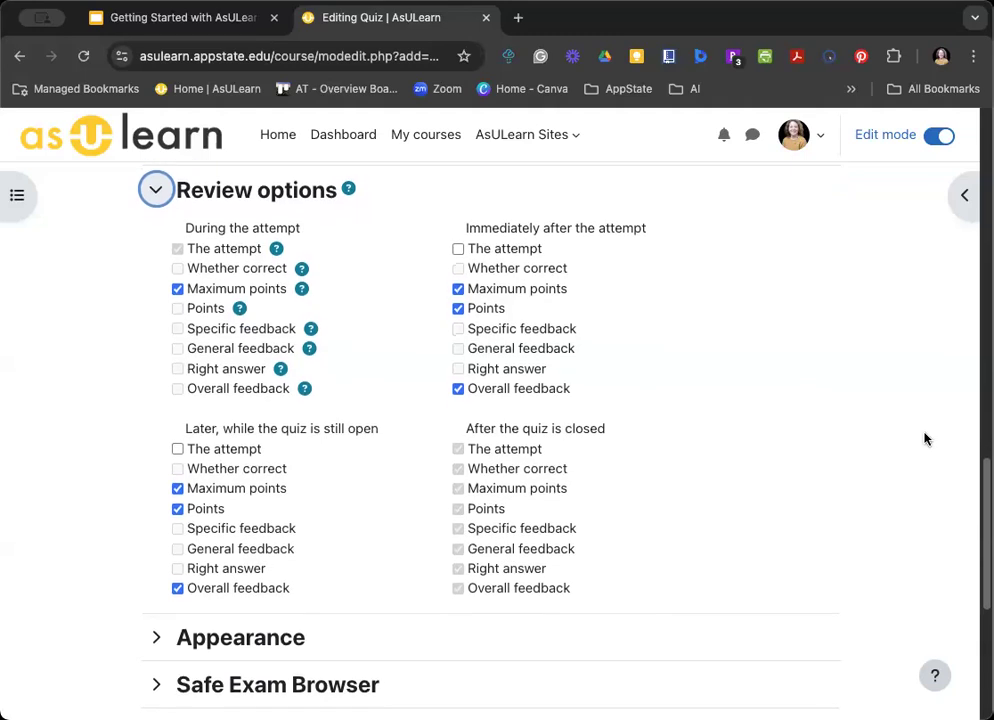
pyautogui.scroll(-3, 924, 435)
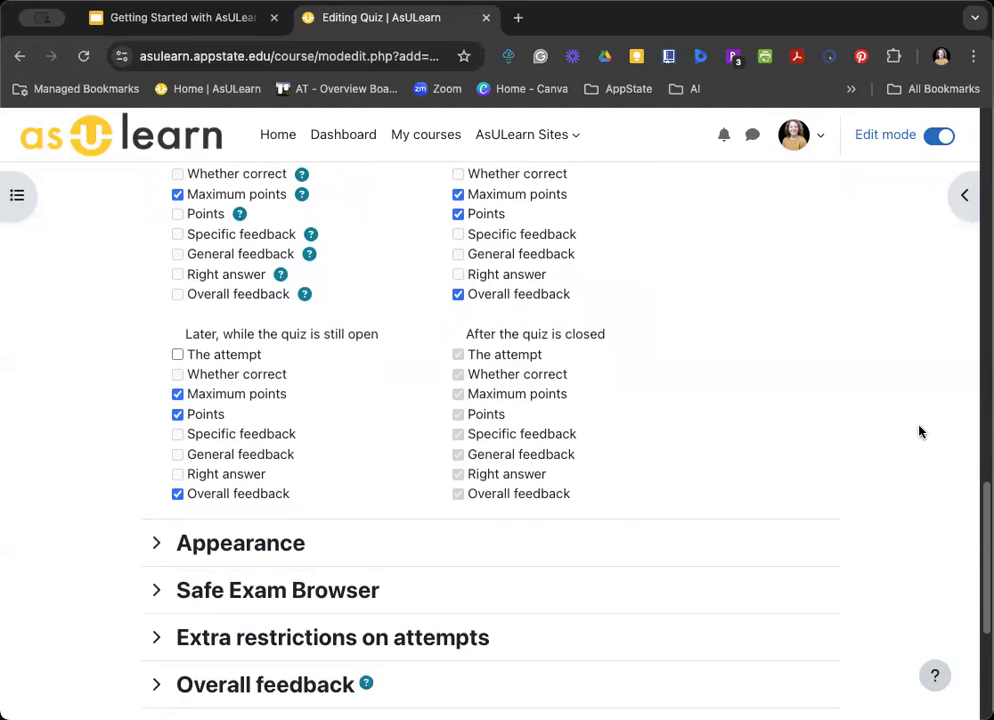
# - Examine the quiz's decimal place settings under Appearance and the password requirement under Extra restrictions on attempts
pyautogui.scroll(-5, 916, 439)
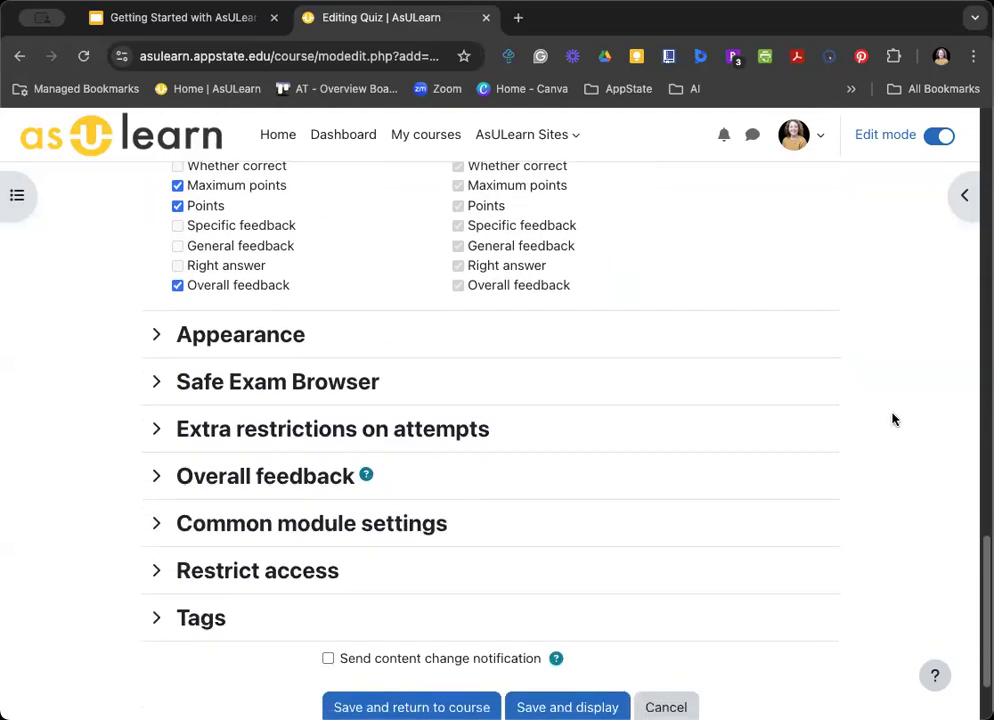
pyautogui.click(278, 335)
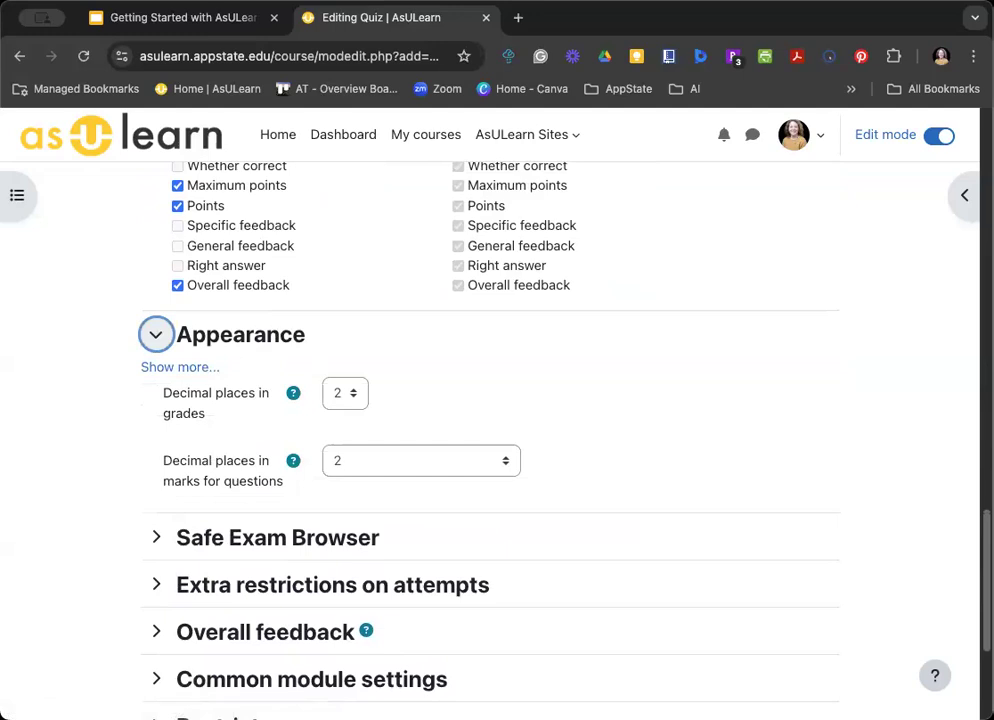
pyautogui.scroll(-3, 916, 377)
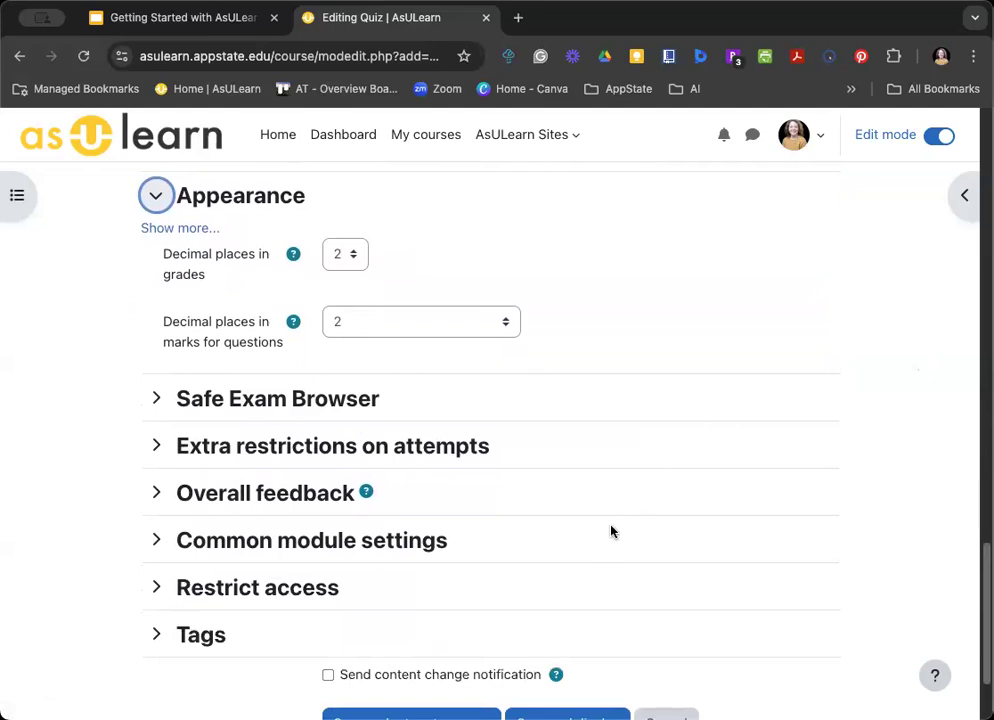
pyautogui.scroll(-1, 612, 531)
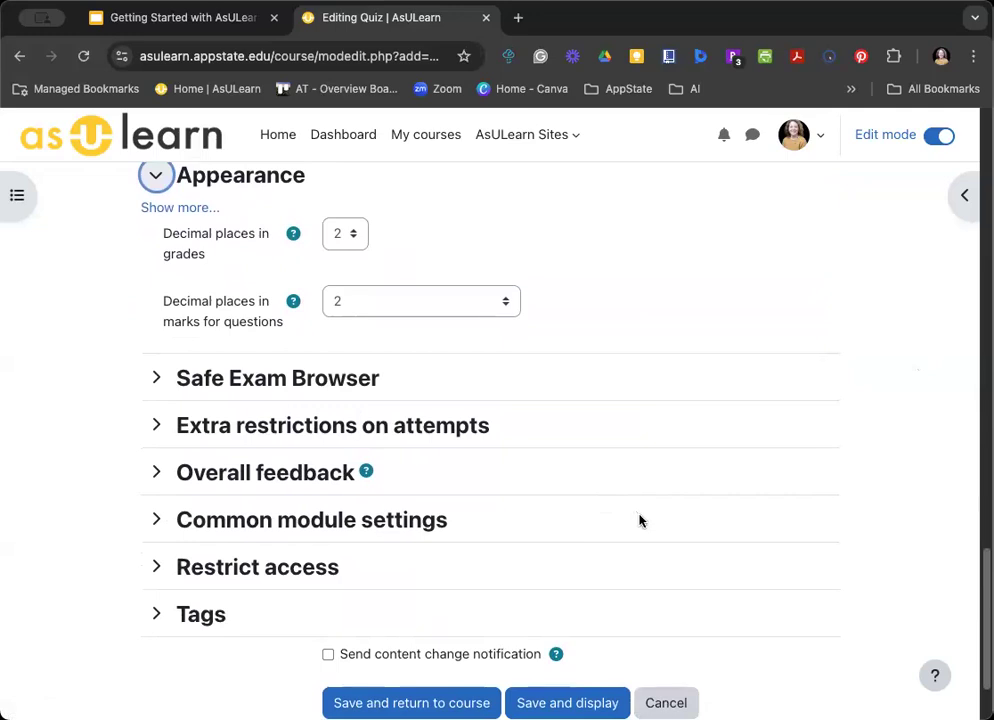
pyautogui.click(388, 428)
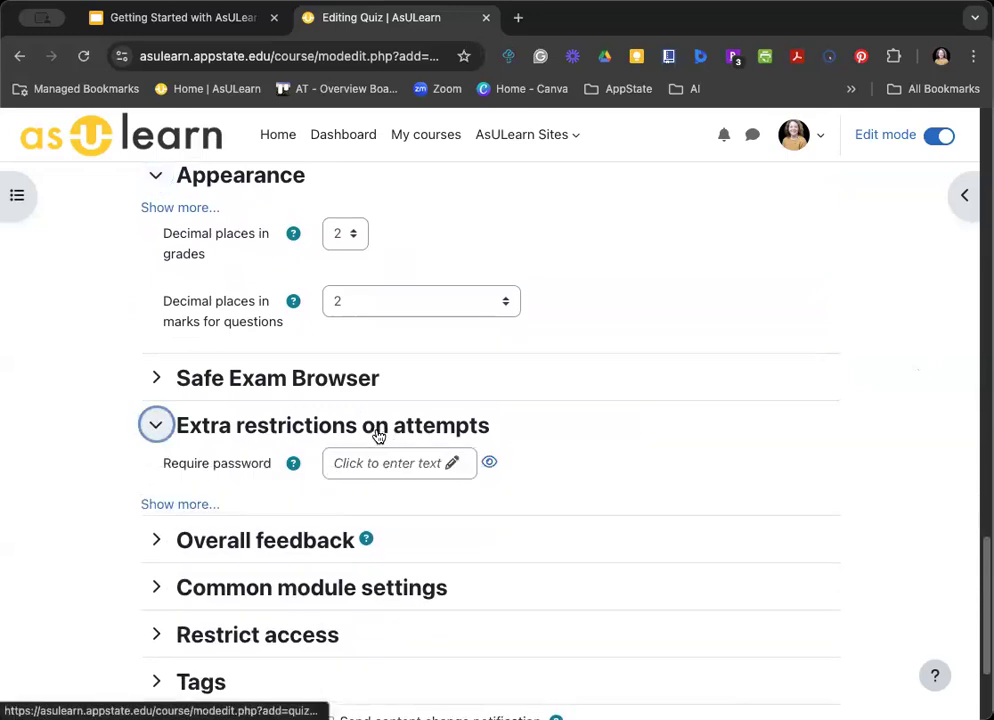
pyautogui.scroll(-2, 436, 438)
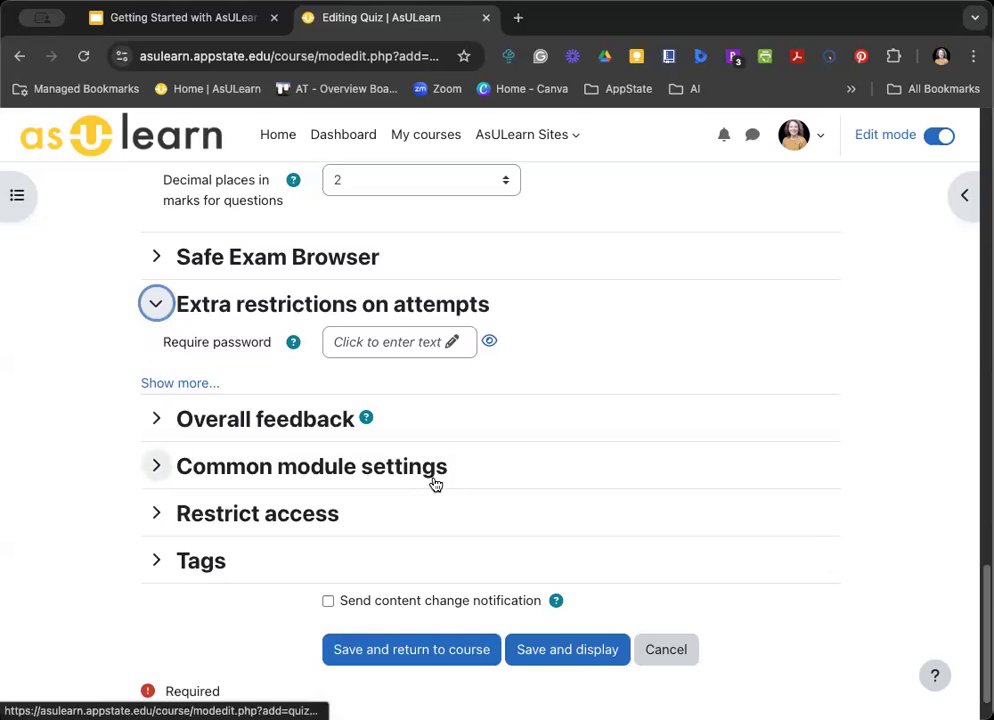
# - Save Quiz 1, return to the course page and check its entry in the Welcome & Introduction section
pyautogui.click(435, 652)
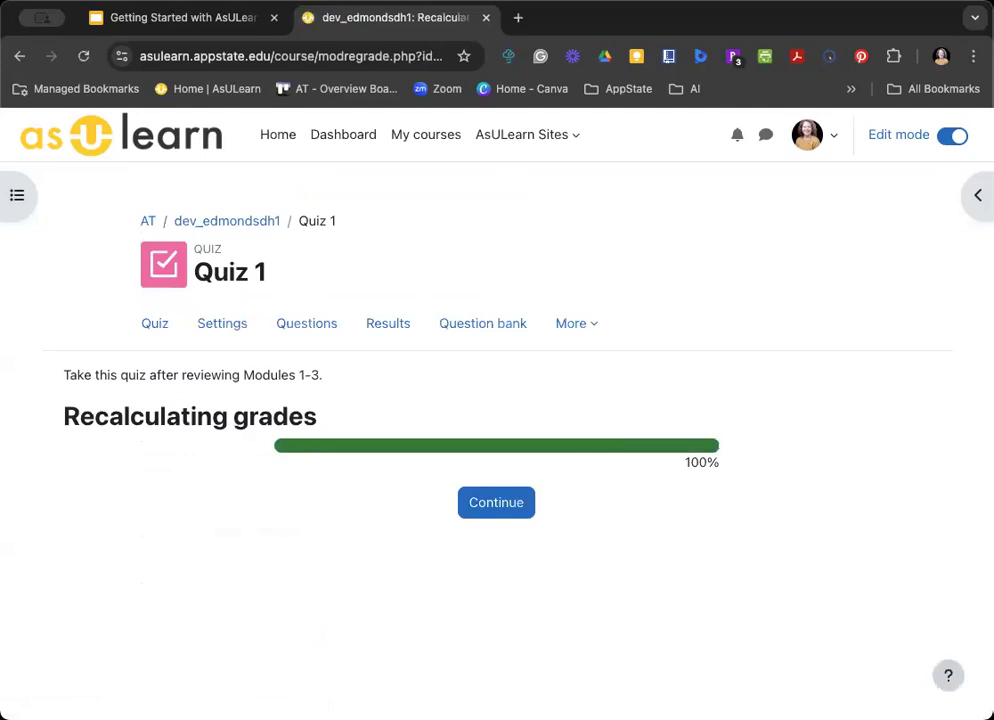
pyautogui.click(517, 503)
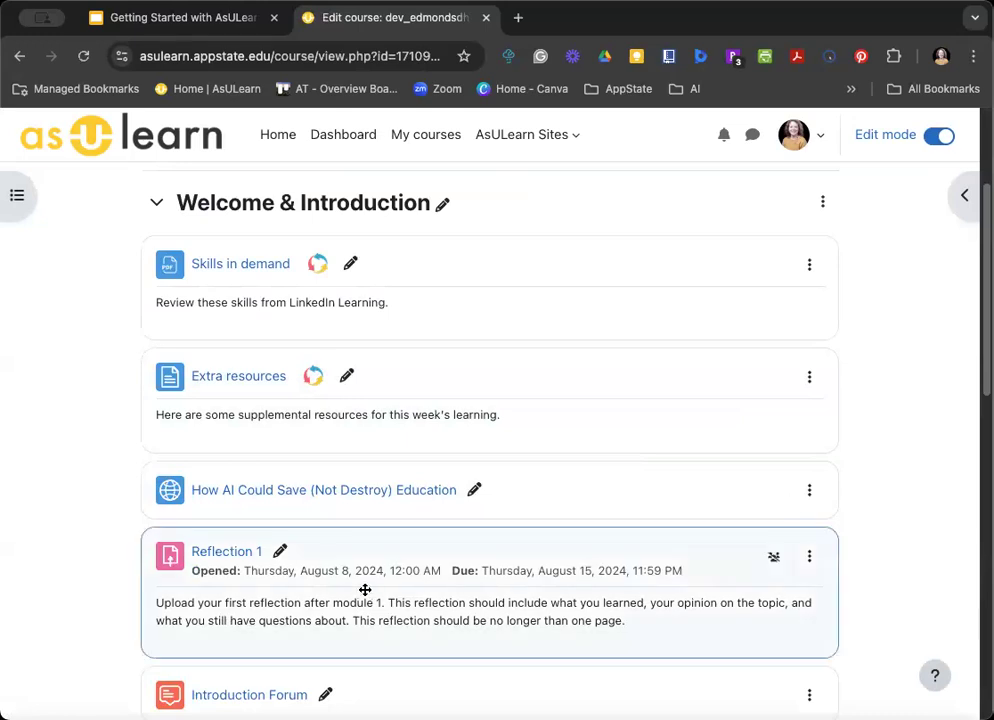
pyautogui.scroll(-5, 366, 590)
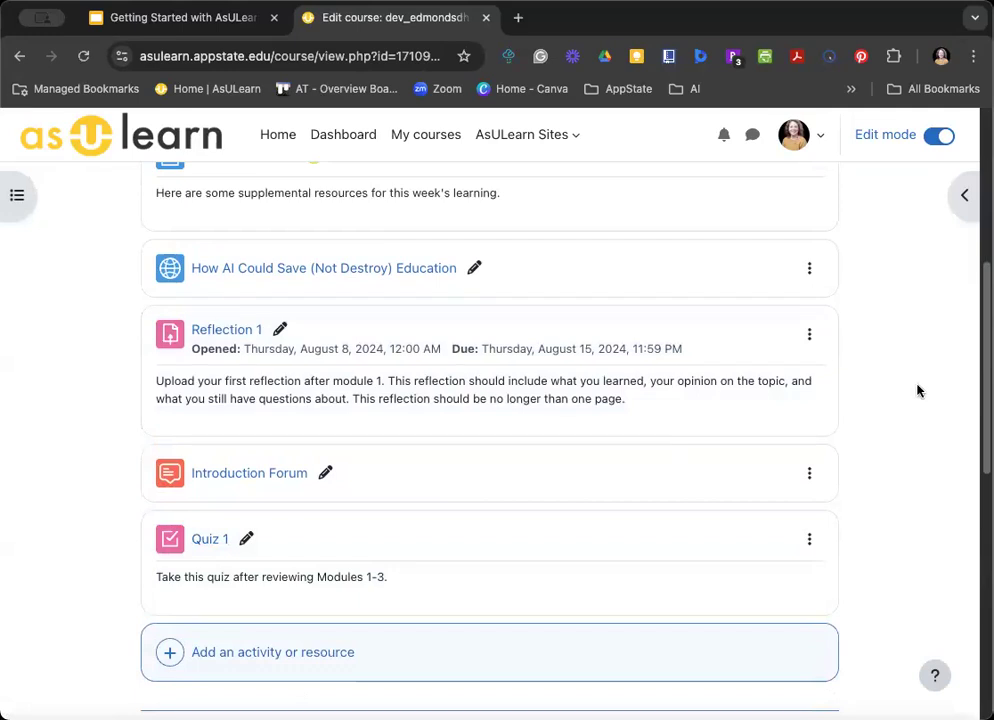
# - Open the course's question bank and look through its list of questions
pyautogui.scroll(5, 918, 391)
pyautogui.scroll(3, 918, 391)
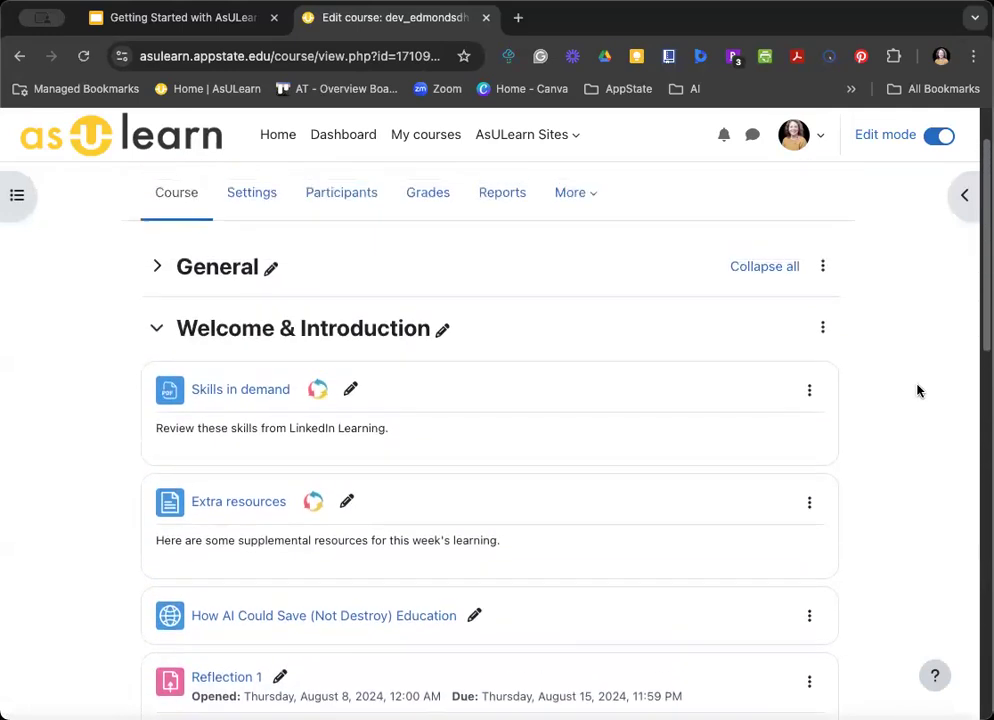
pyautogui.click(578, 224)
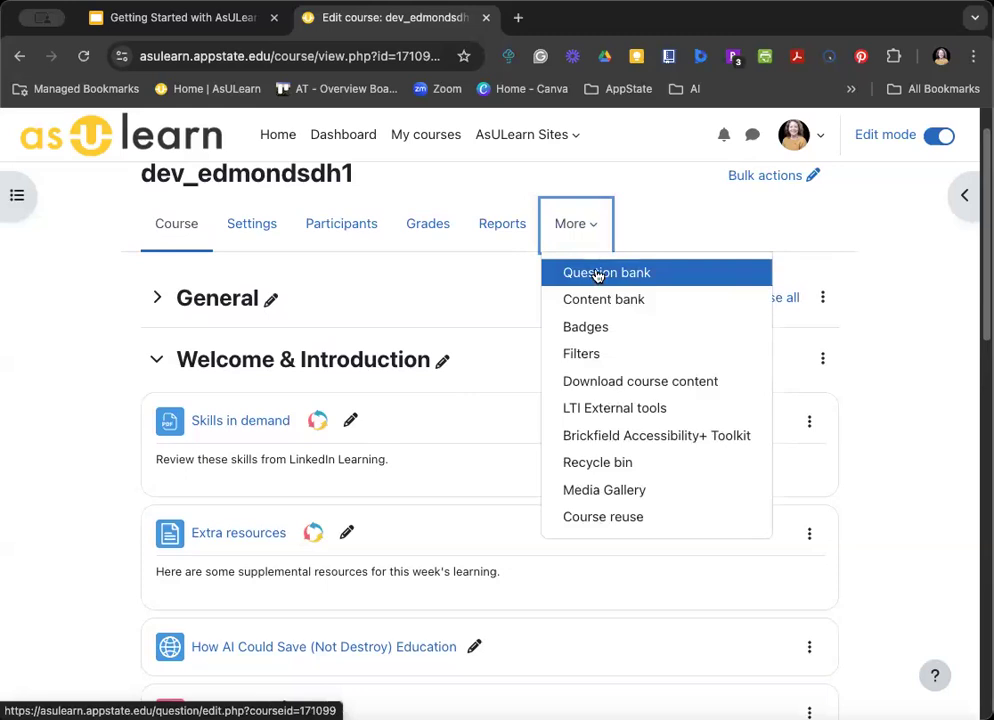
pyautogui.click(597, 273)
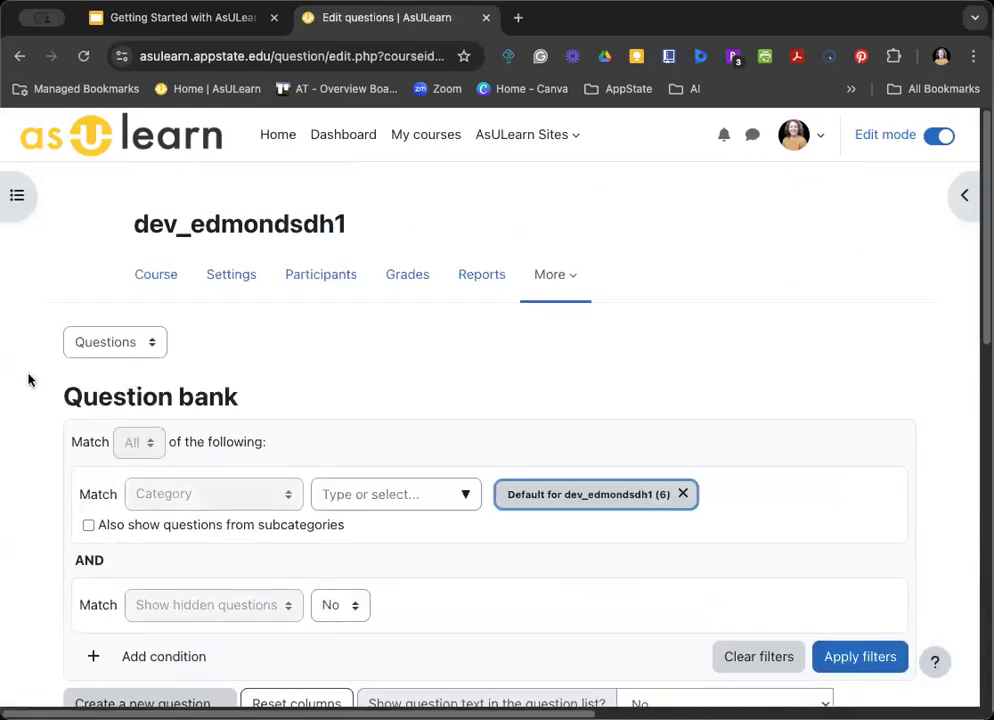
pyautogui.scroll(-3, 27, 375)
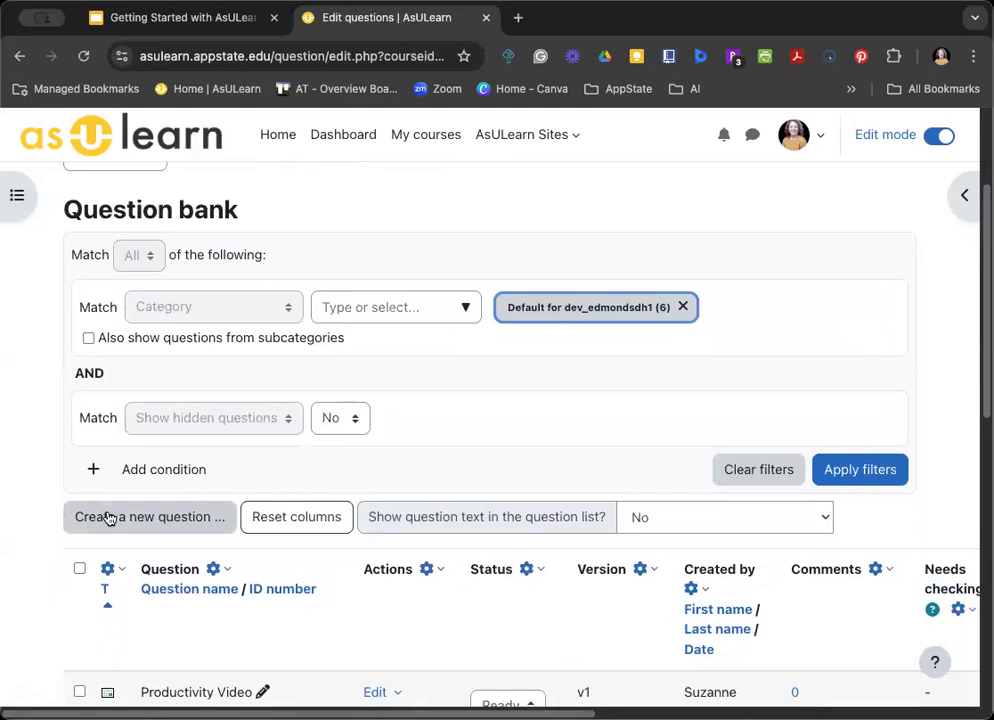
pyautogui.scroll(-3, 193, 525)
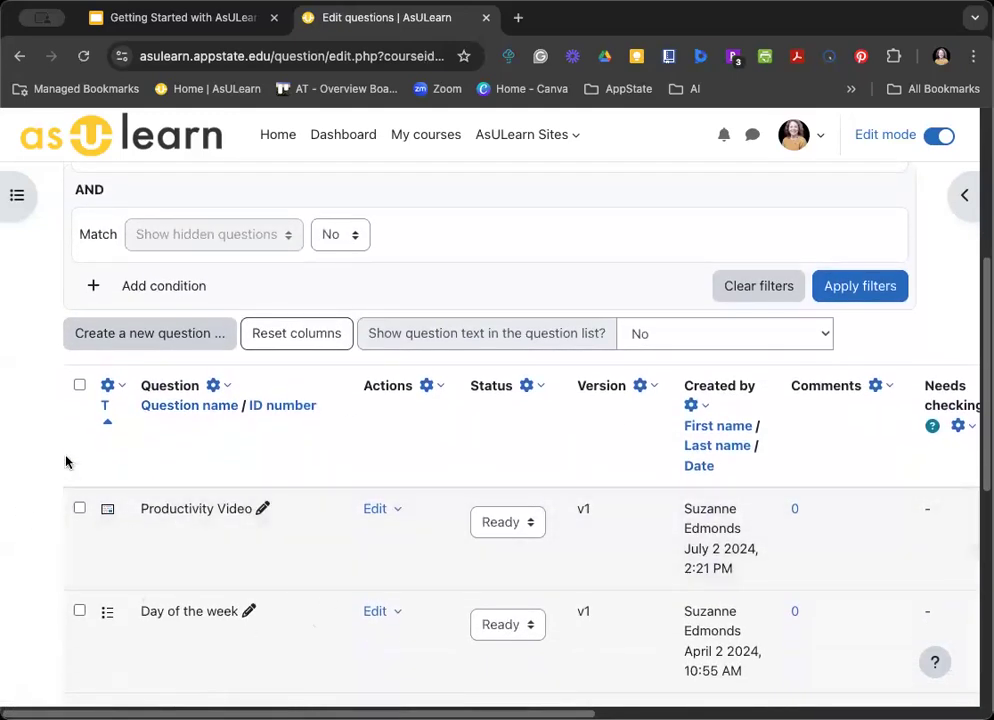
# - Start creating a new question and read the descriptions of the Select missing words, Random short-answer matching, Embedded answers (Cloze) and Description types
pyautogui.click(127, 340)
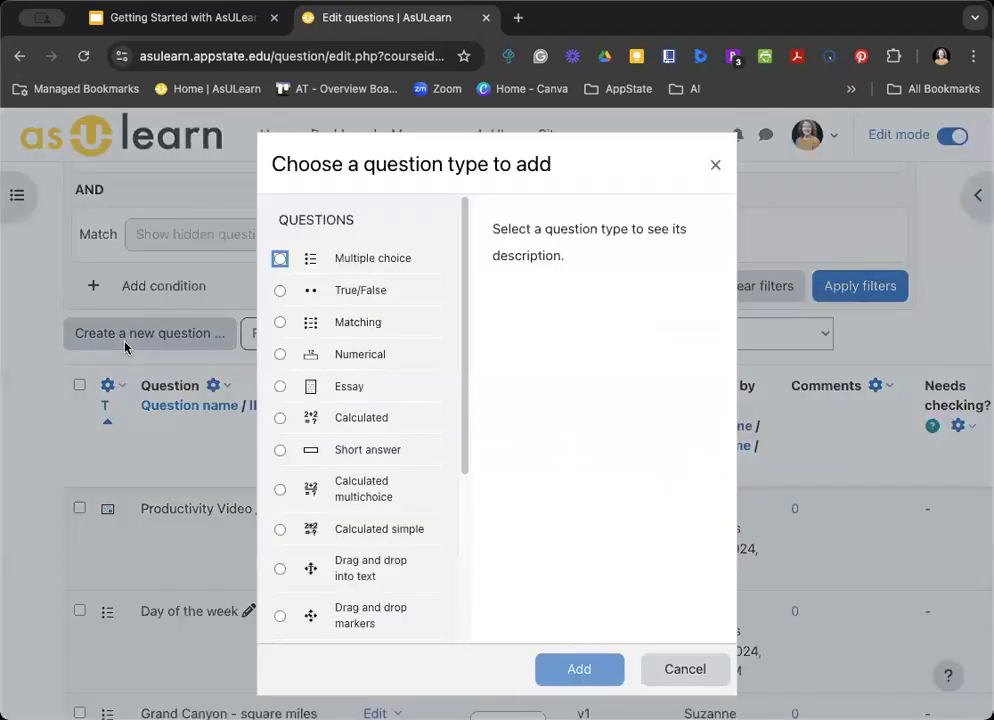
pyautogui.scroll(-1, 456, 276)
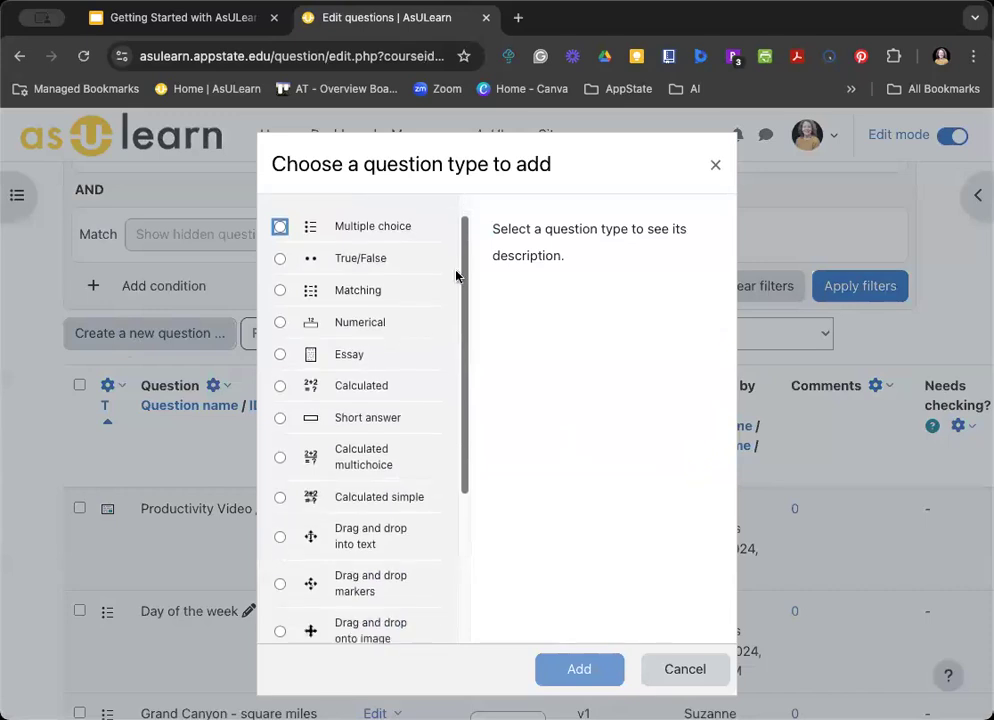
pyautogui.scroll(-1, 455, 282)
pyautogui.scroll(-4, 454, 288)
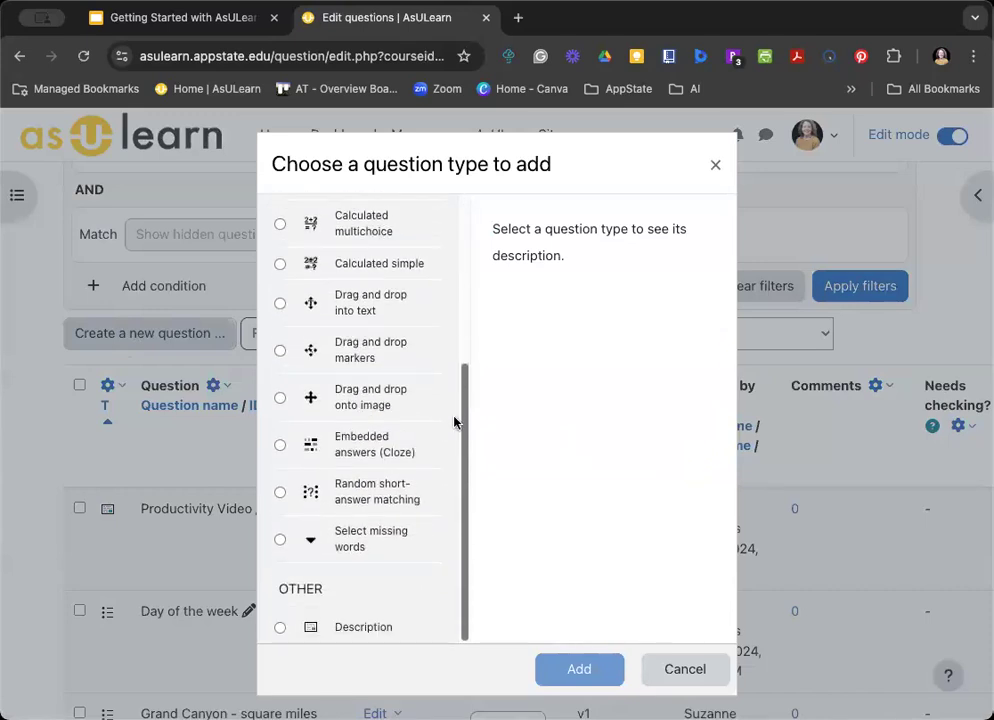
pyautogui.click(280, 540)
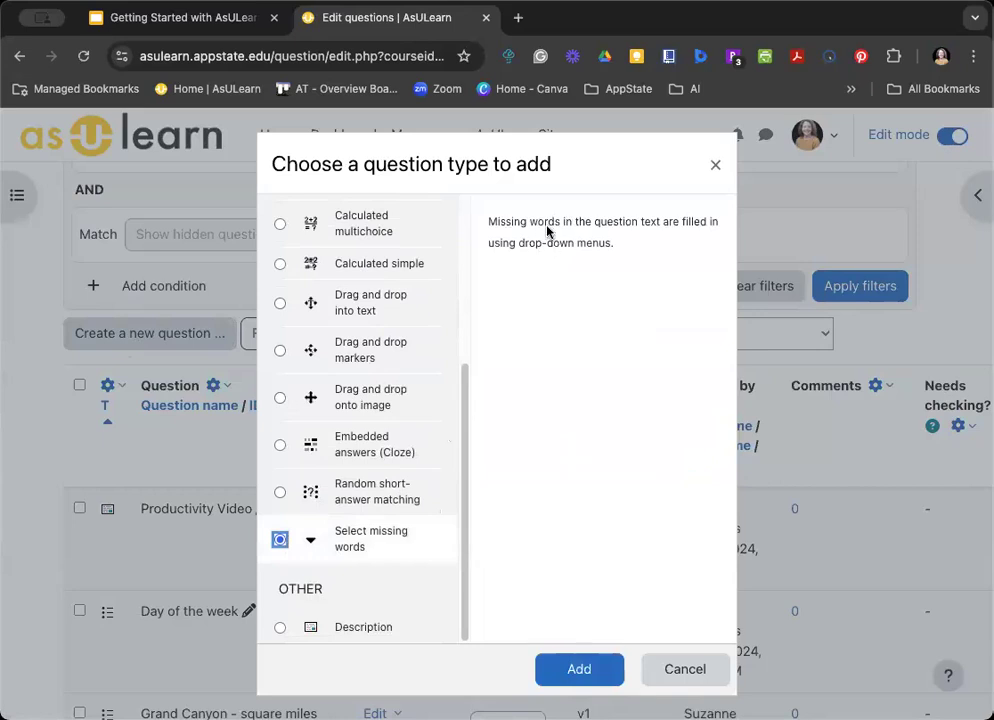
pyautogui.click(280, 492)
pyautogui.click(279, 449)
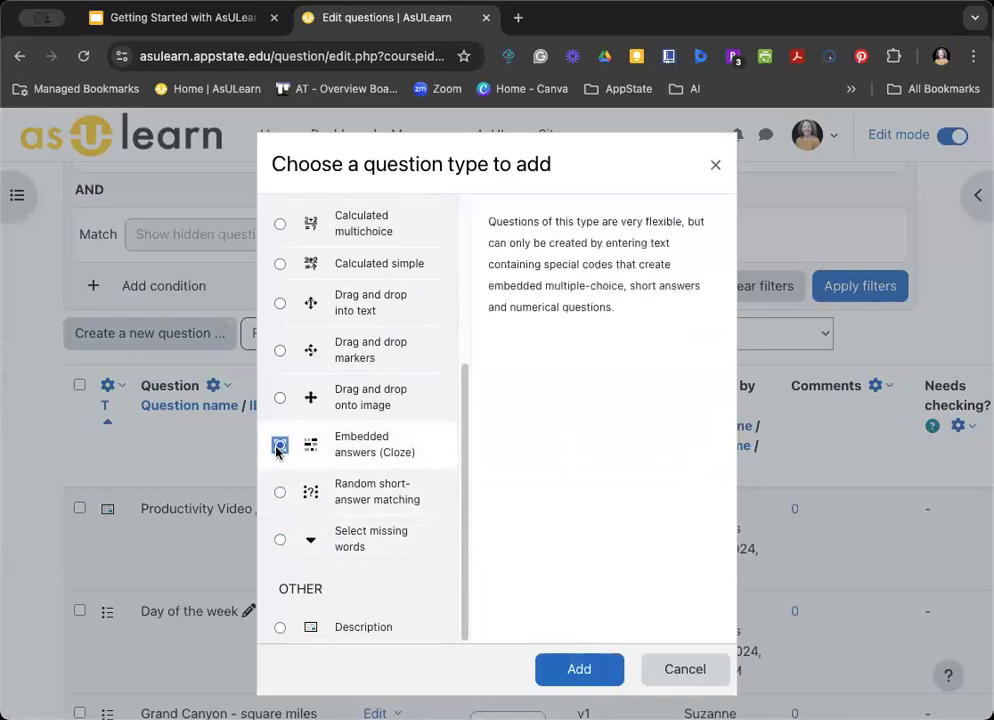
pyautogui.click(280, 628)
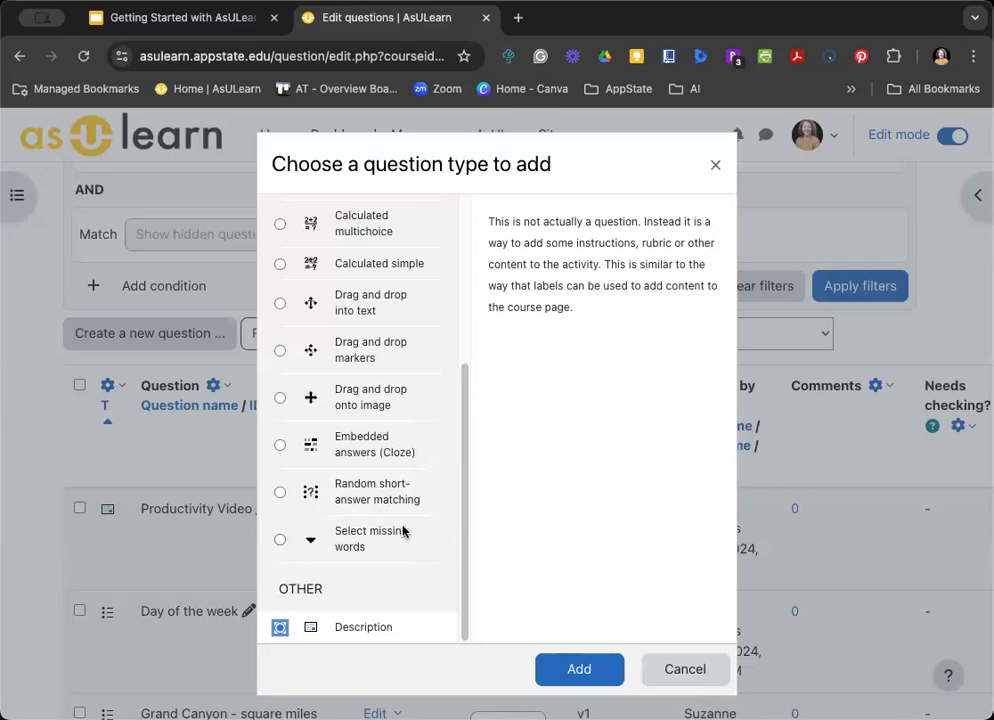
pyautogui.scroll(5, 419, 532)
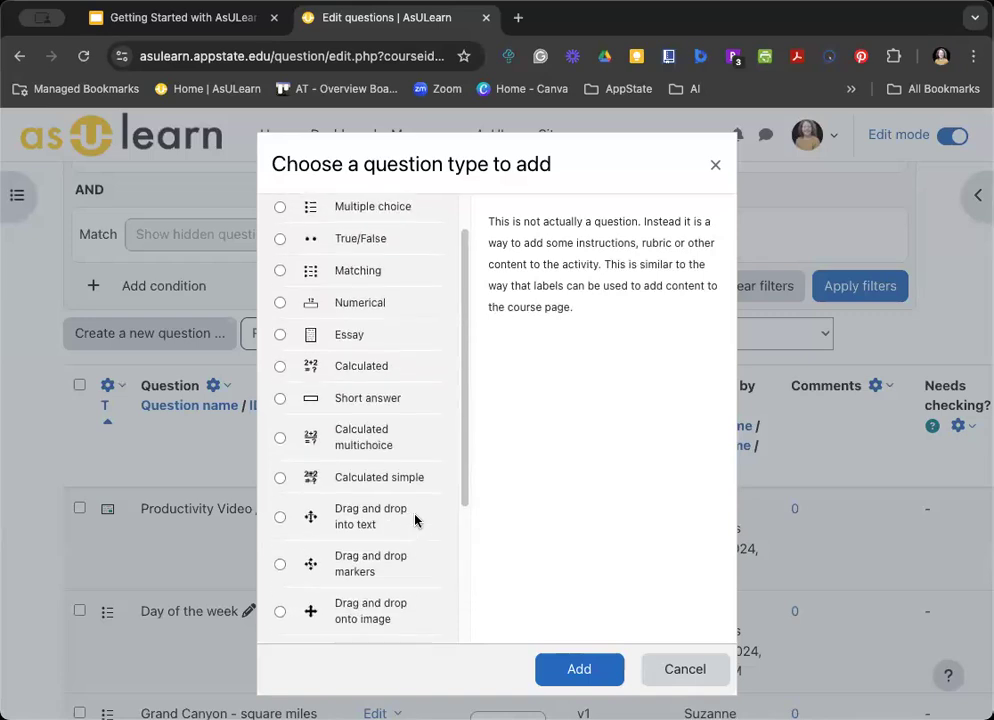
# - Add a Multiple choice question and keep it in the course's default category
pyautogui.click(280, 258)
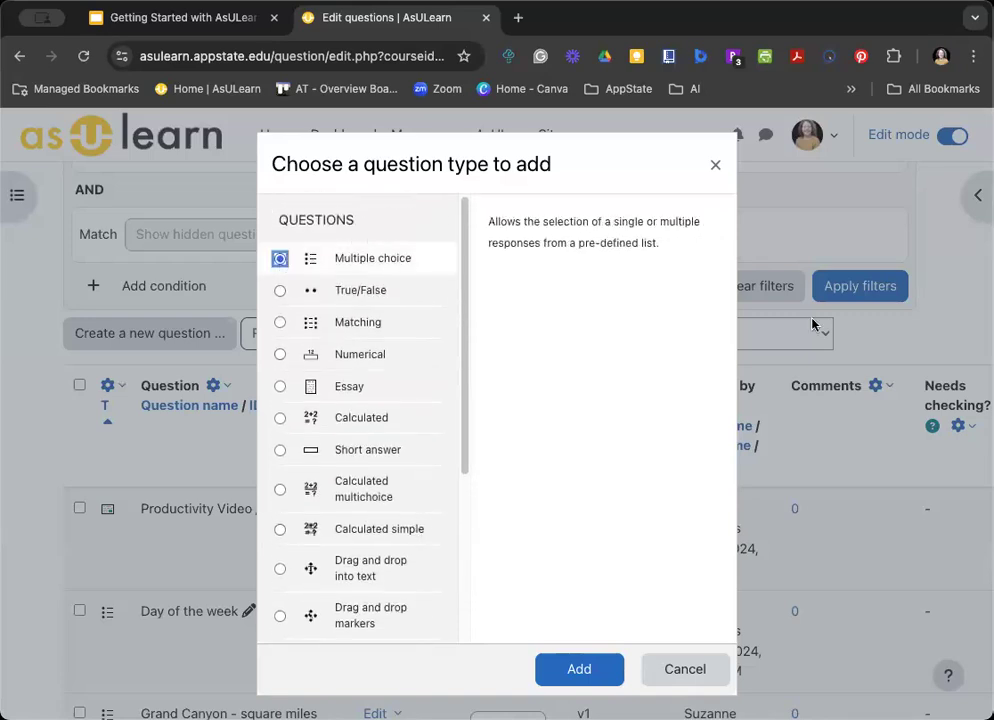
pyautogui.click(604, 673)
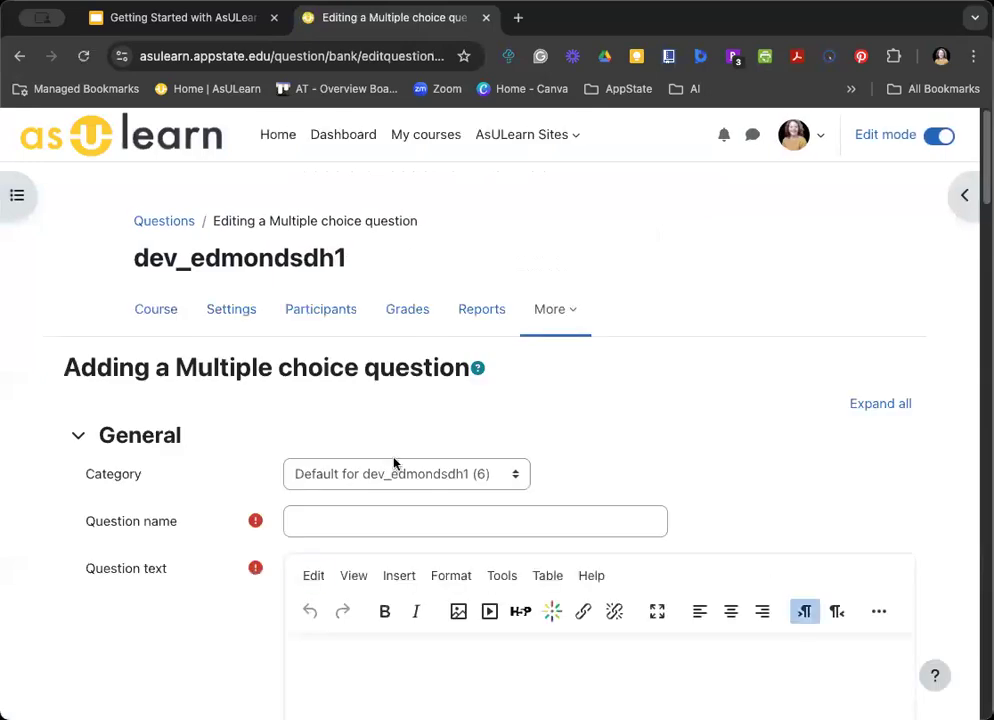
pyautogui.click(405, 473)
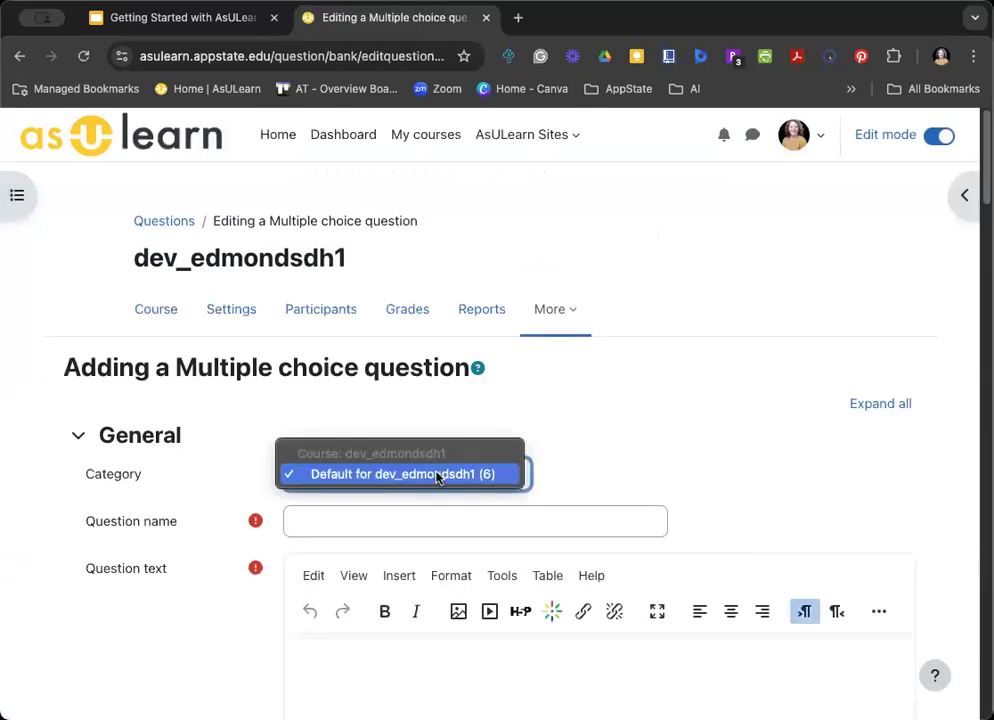
pyautogui.click(439, 475)
pyautogui.scroll(-2, 587, 440)
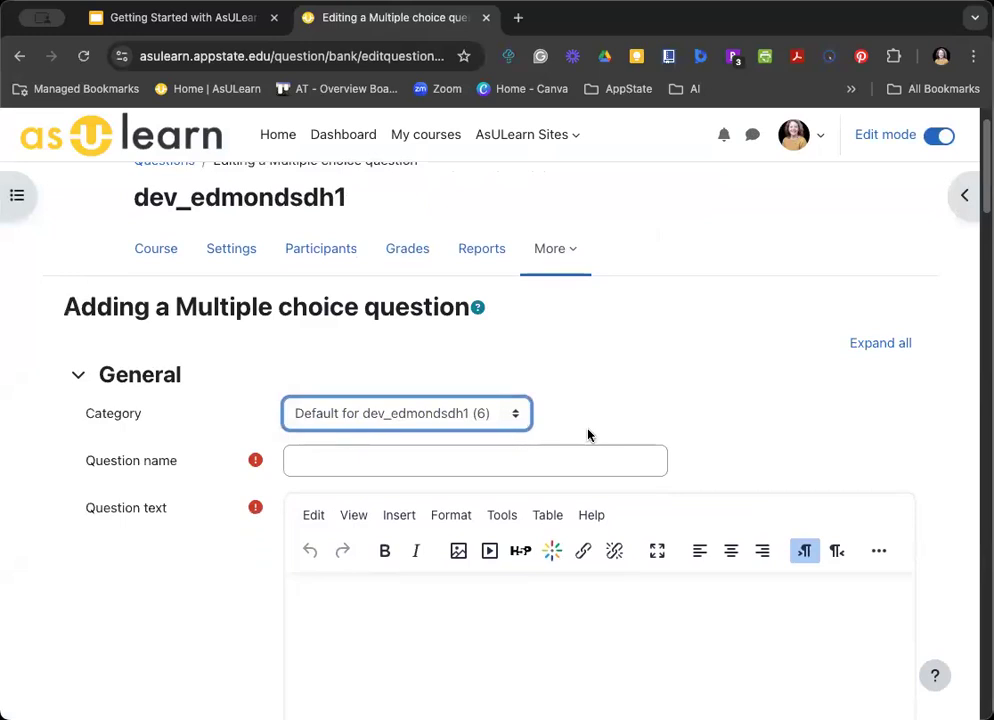
pyautogui.scroll(-2, 462, 404)
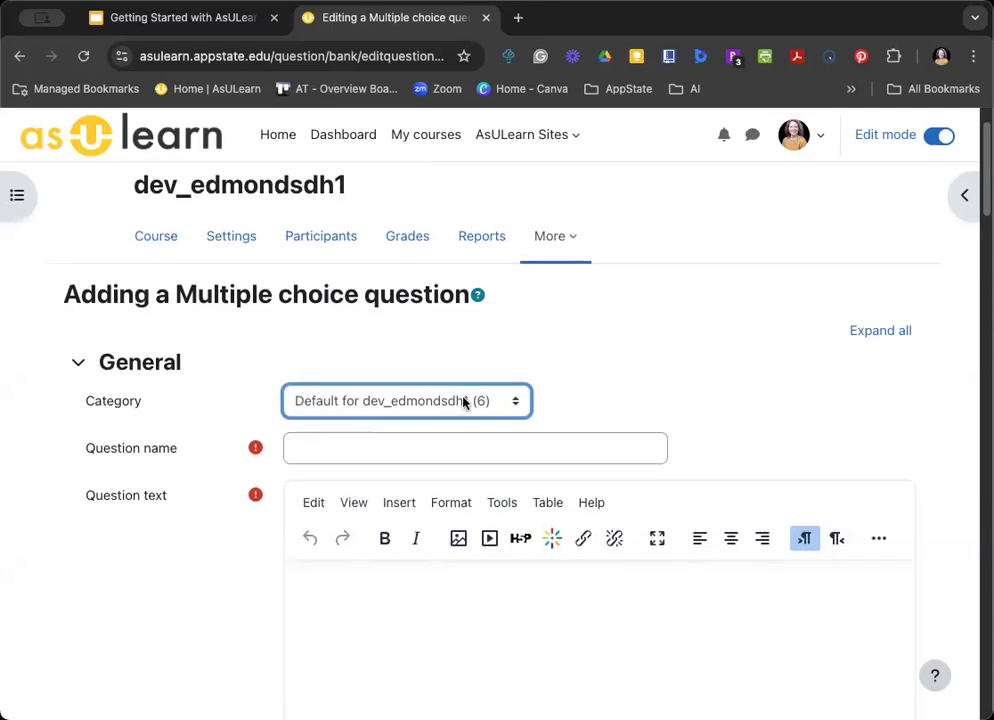
# - Name the question "Pixar character" and enter the question text "Which Pixar character is a cowboy doll?"
pyautogui.click(465, 389)
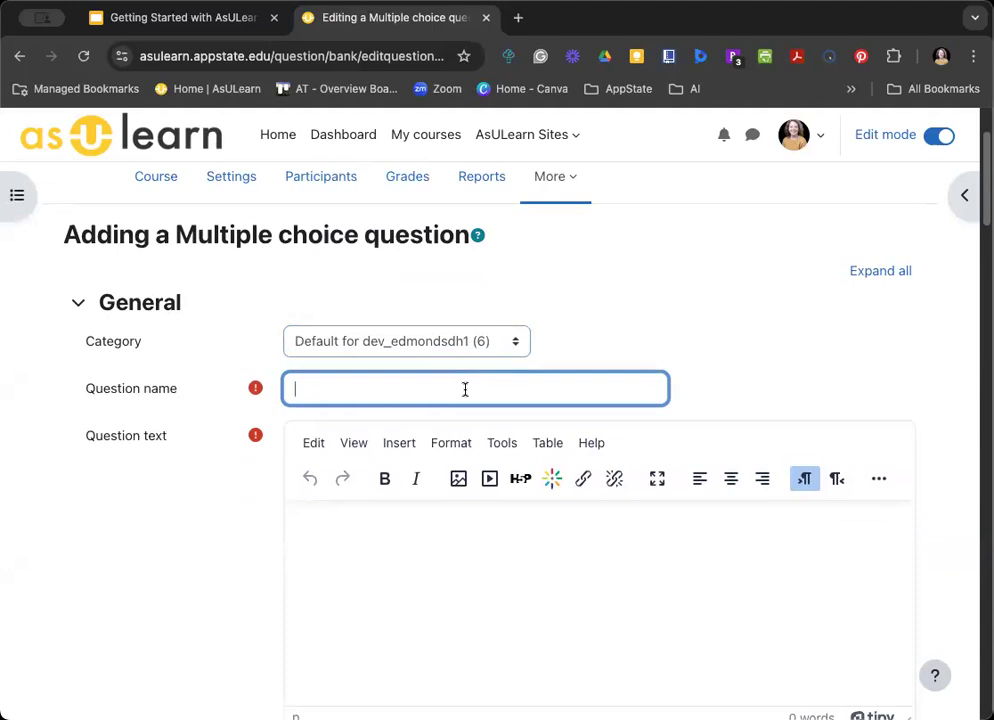
pyautogui.write('Pixar character')
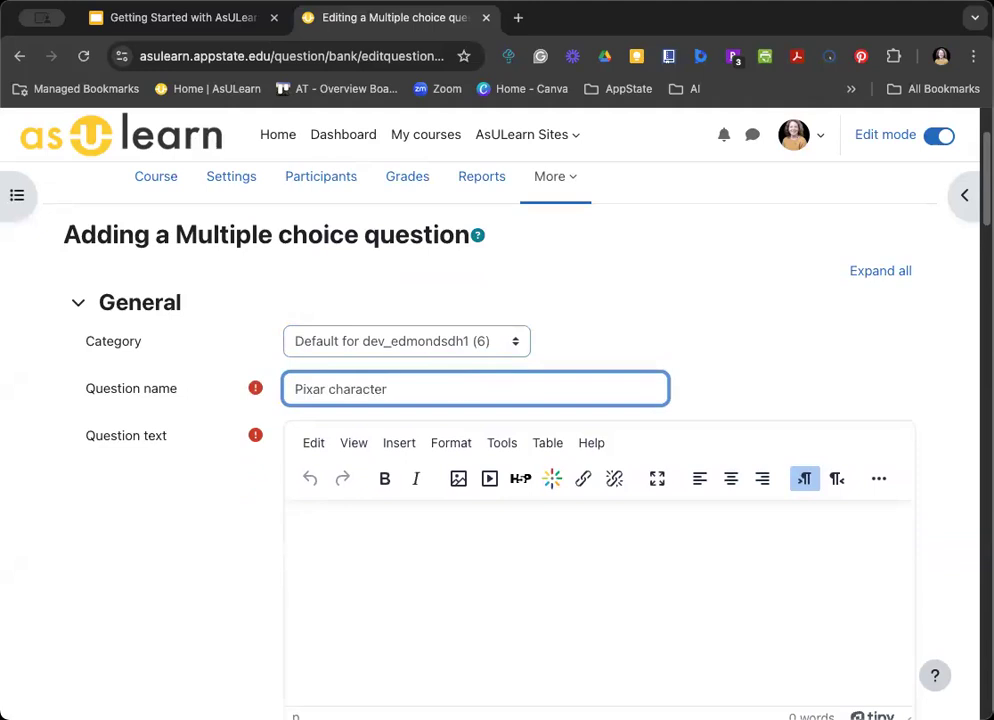
pyautogui.scroll(-1, 461, 390)
pyautogui.click(454, 485)
pyautogui.scroll(-1, 453, 485)
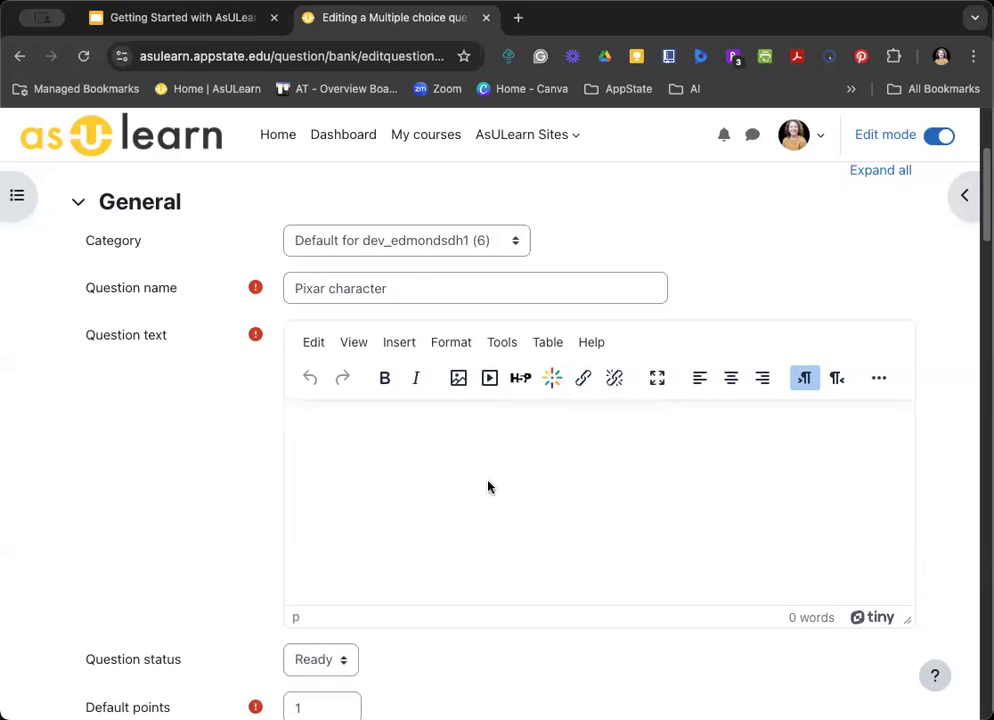
pyautogui.write('Which Pixar charac')
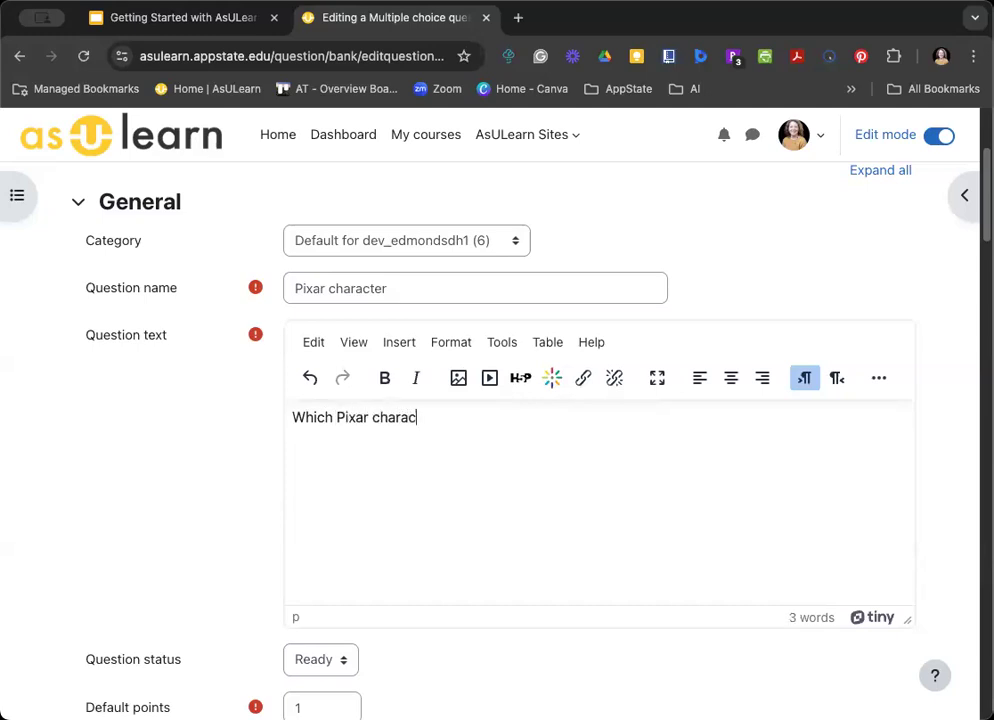
pyautogui.write('ter is a cowboy doll?')
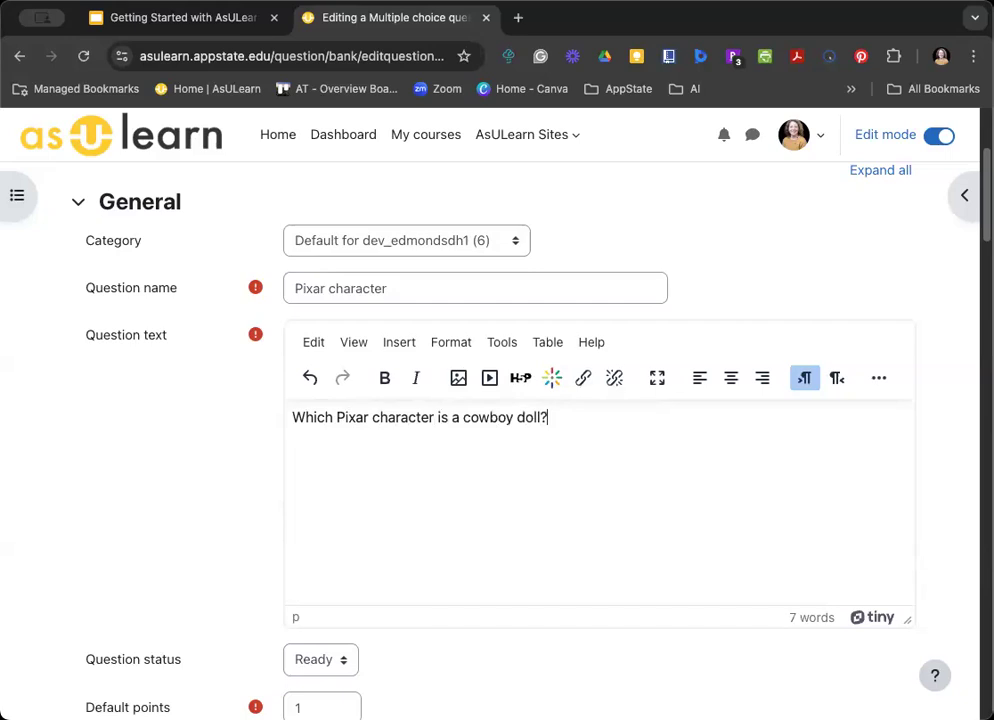
# - Try 5 as the question's default points and set the value back to 1
pyautogui.scroll(-4, 479, 470)
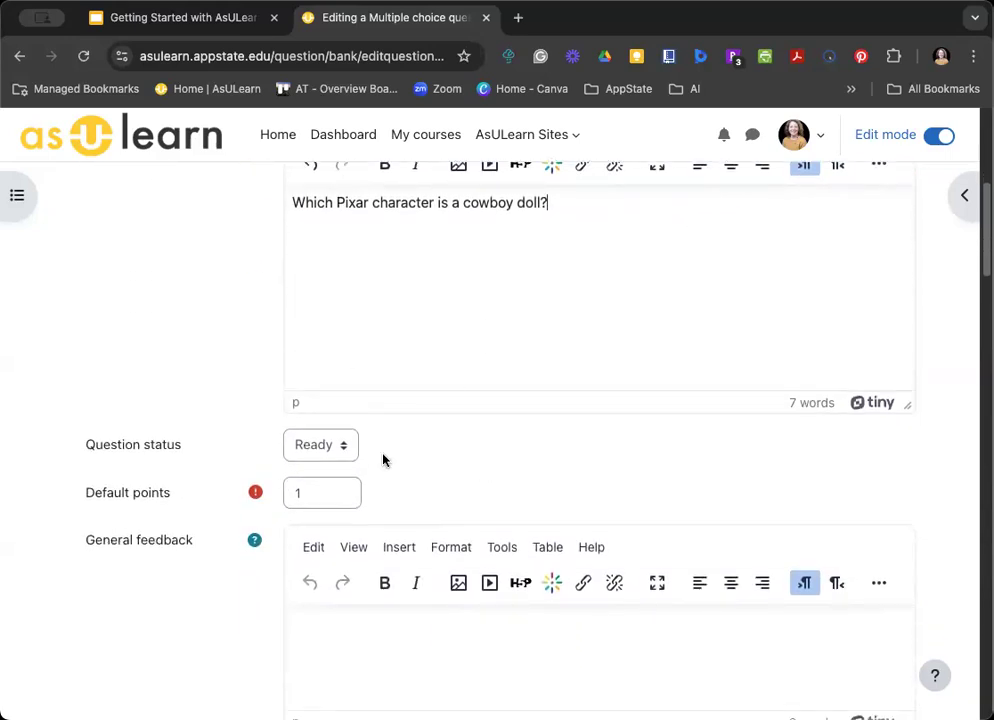
pyautogui.scroll(-2, 386, 457)
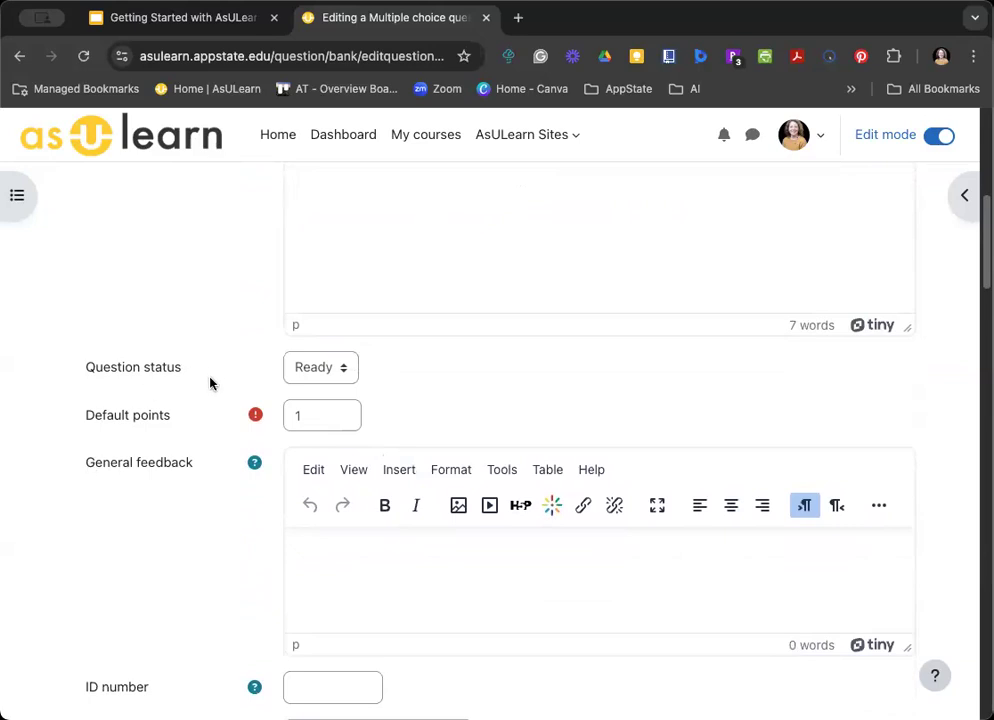
pyautogui.click(337, 416)
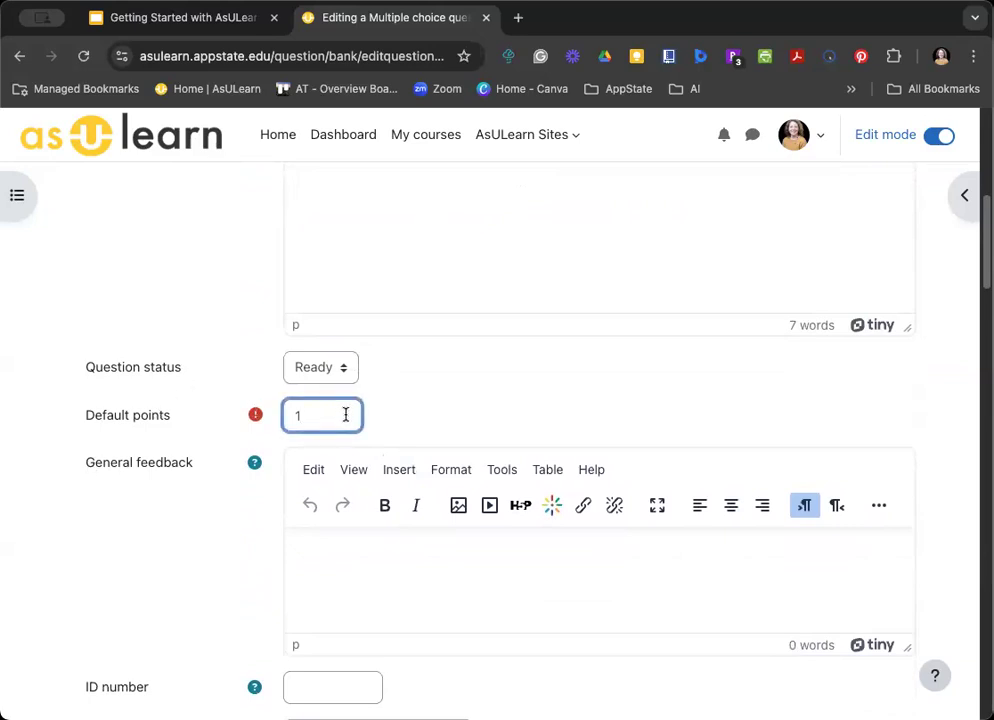
pyautogui.press('BackSpace')
pyautogui.write('5')
pyautogui.press('BackSpace')
pyautogui.write('1')
pyautogui.write('2')
pyautogui.press('BackSpace')
pyautogui.write('1')
# - Examine the question's general feedback, choice numbering and one-or-multiple-answers options, keeping a., b., c. numbering and One answer only
pyautogui.click(424, 537)
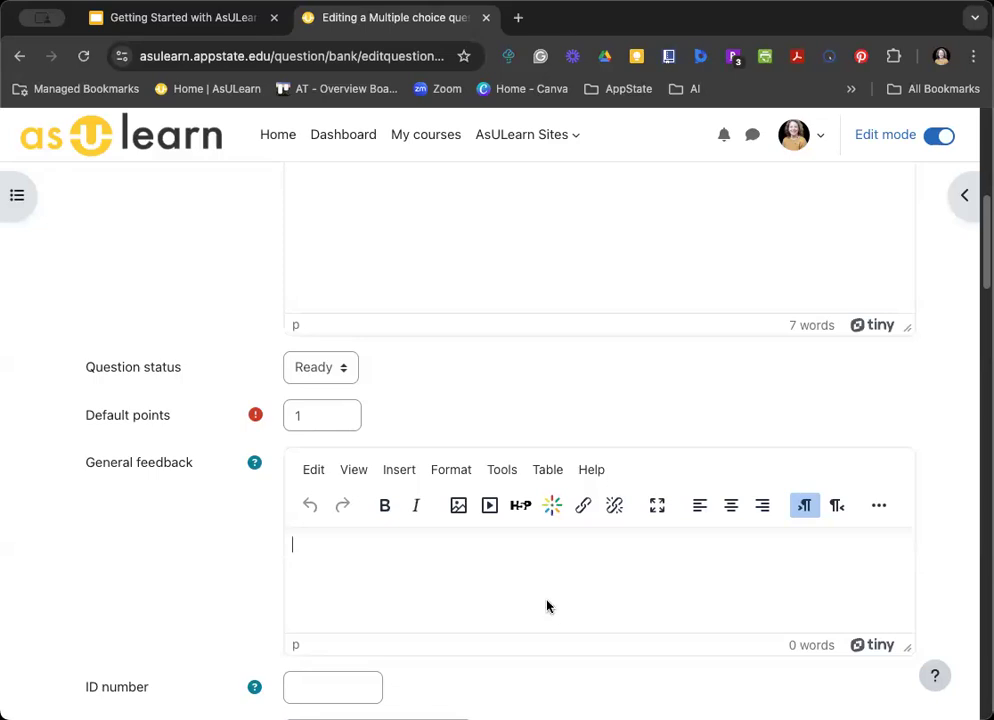
pyautogui.scroll(-5, 235, 473)
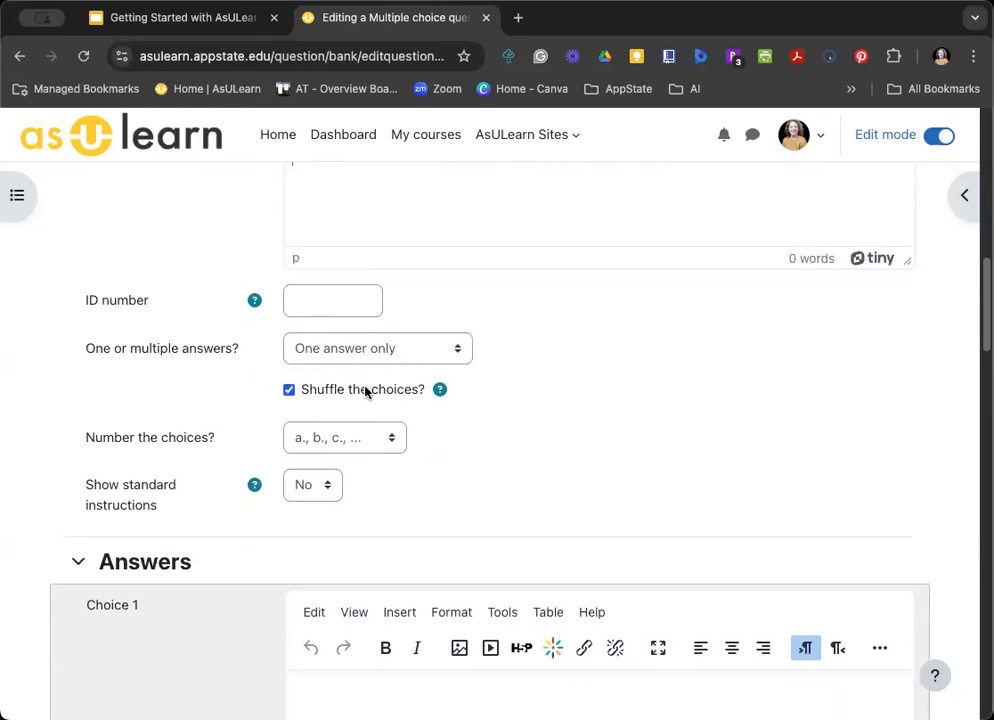
pyautogui.click(315, 437)
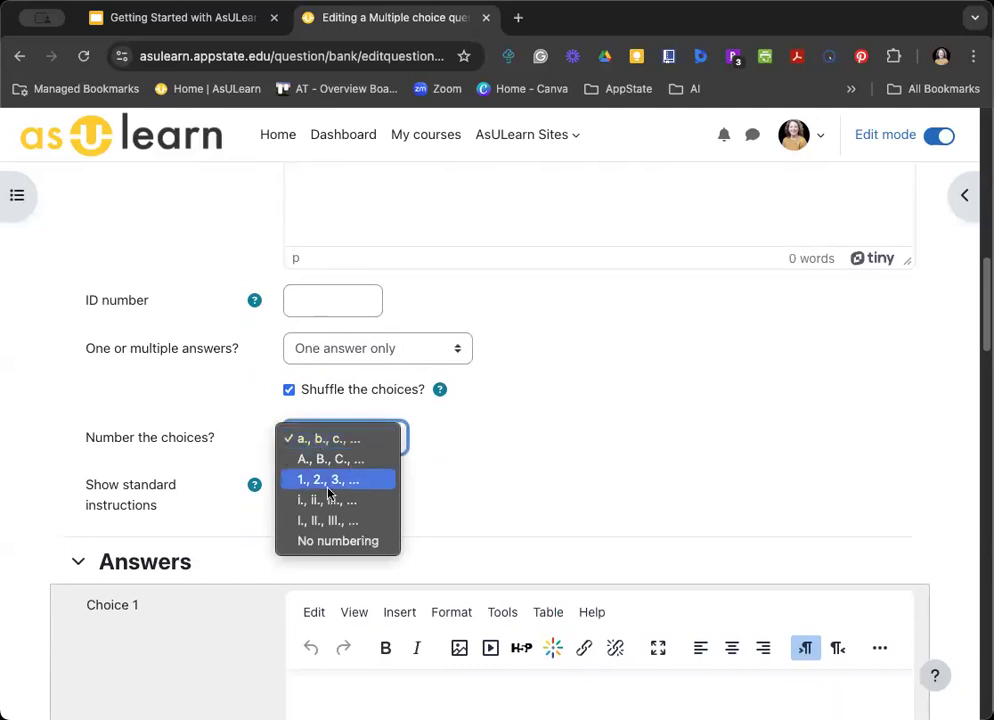
pyautogui.click(486, 478)
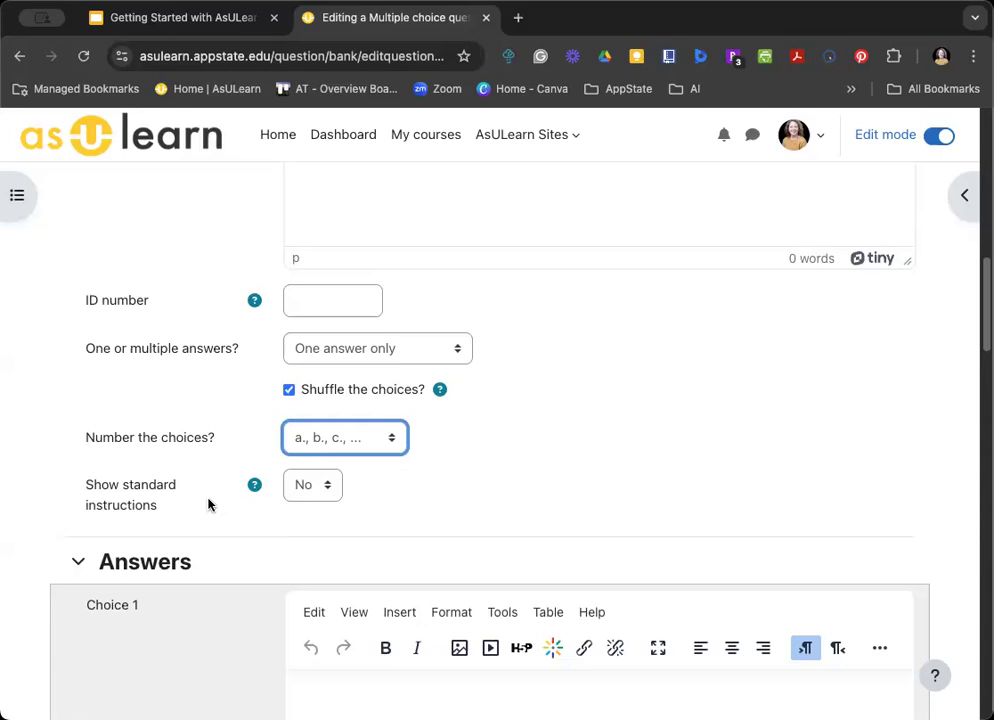
pyautogui.click(296, 352)
pyautogui.click(322, 330)
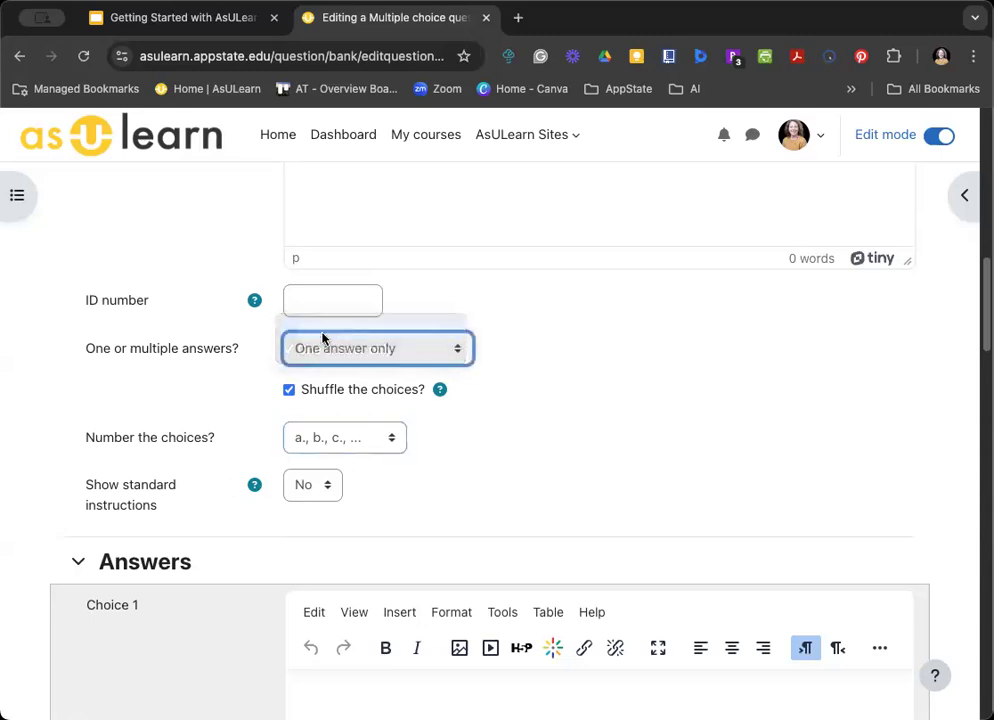
pyautogui.click(340, 358)
pyautogui.click(344, 371)
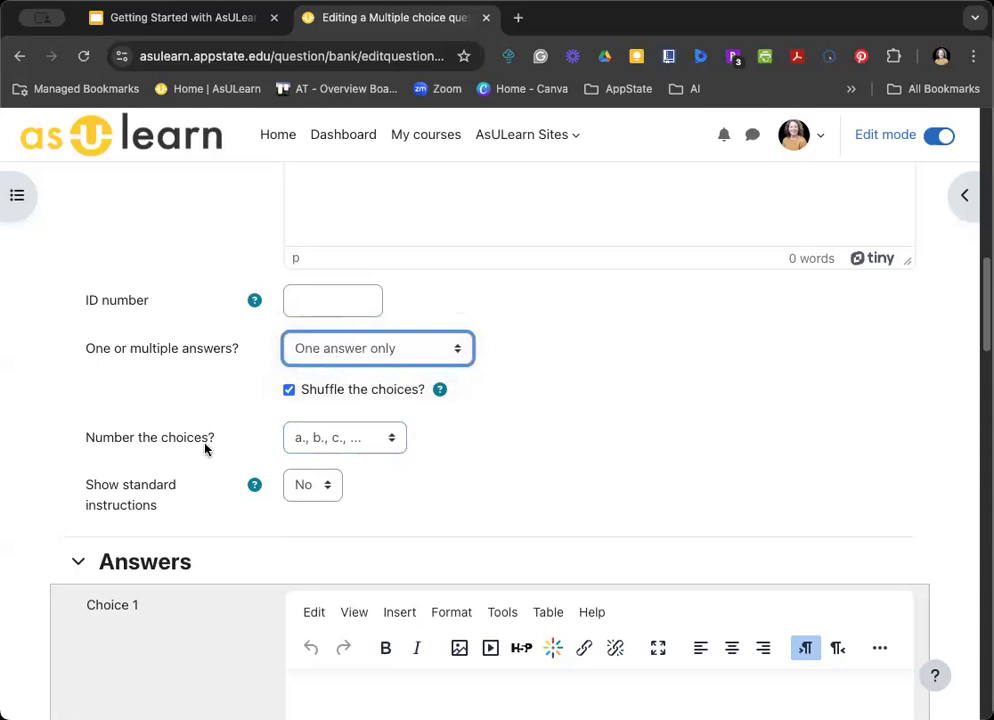
# - Fill in Choice 1 with "Buzz Lightyear" and give it the feedback "Reread chapter 2."
pyautogui.scroll(-4, 200, 440)
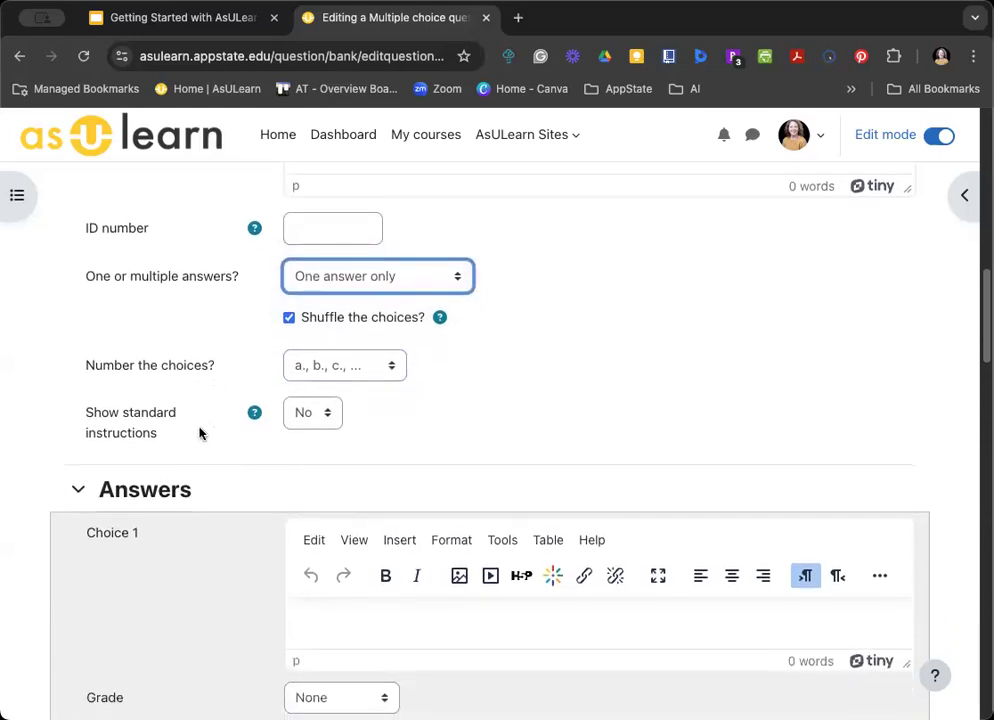
pyautogui.scroll(-4, 200, 435)
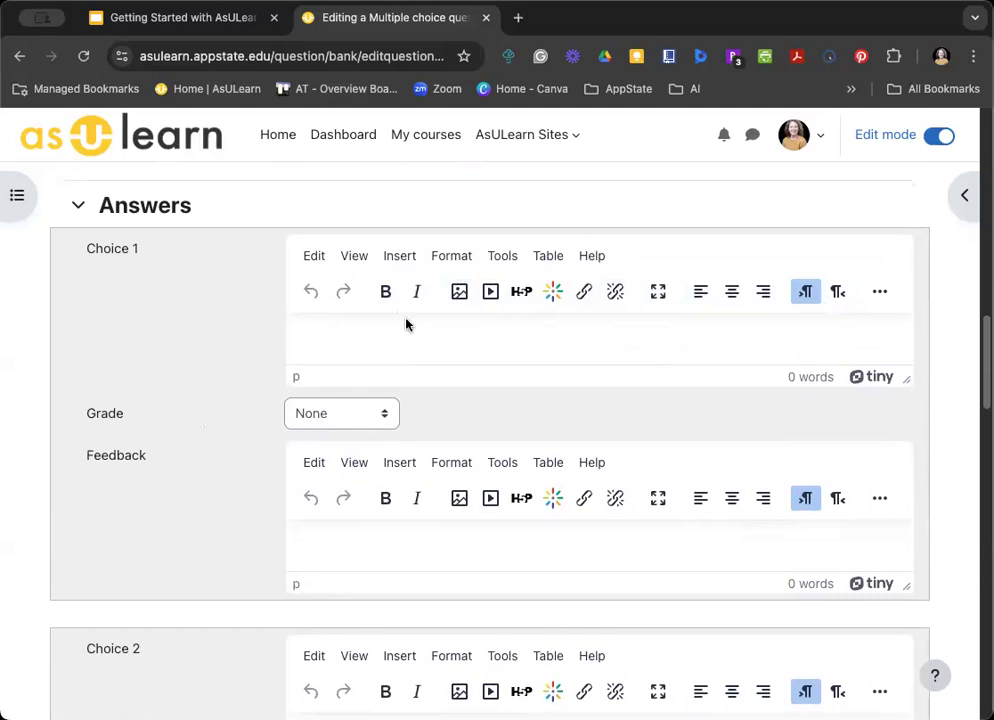
pyautogui.click(491, 332)
pyautogui.write('Buzz Lightyear')
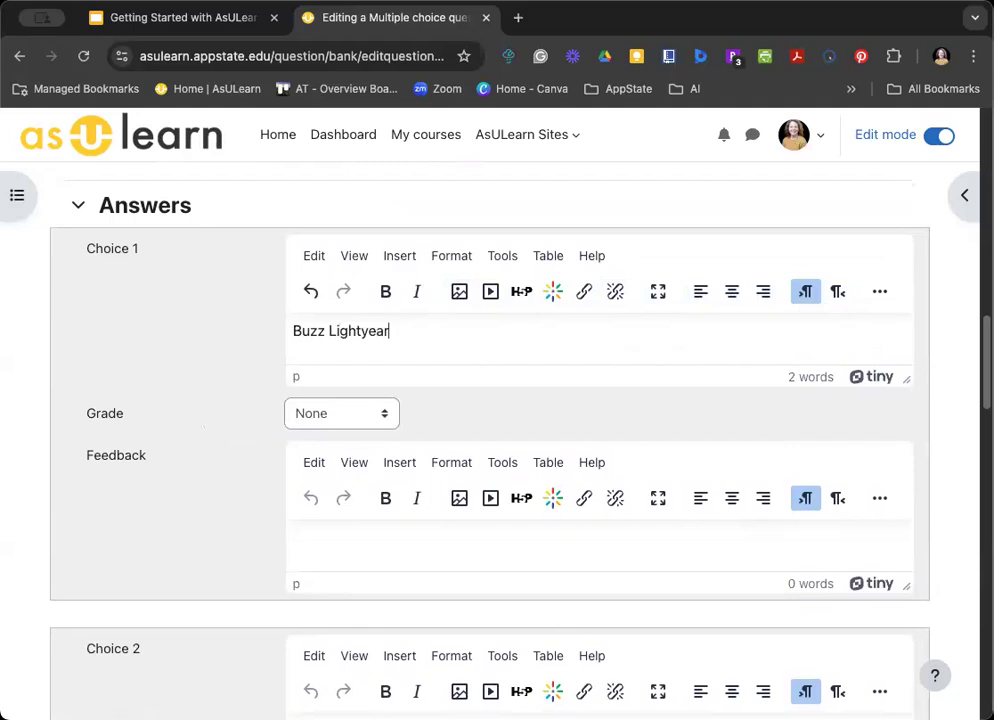
pyautogui.scroll(-1, 493, 324)
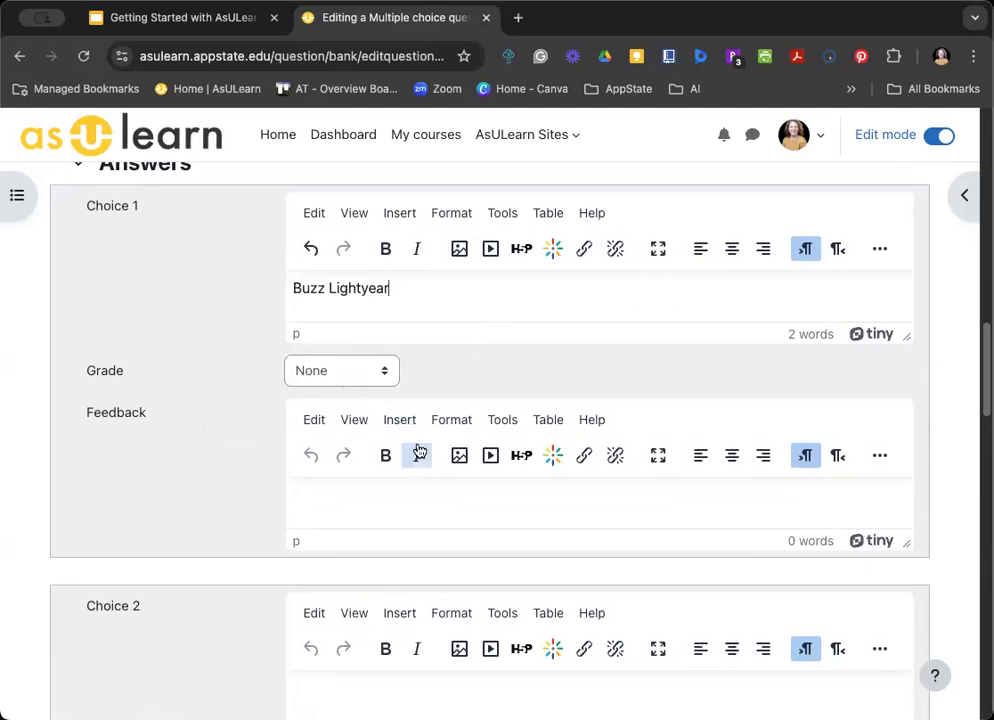
pyautogui.click(360, 496)
pyautogui.write('Reread chat')
pyautogui.press('BackSpace')
pyautogui.write('pter 2.')
# - Fill in Choice 2 with "Woody" and set its grade to 100%
pyautogui.scroll(-5, 88, 424)
pyautogui.click(463, 417)
pyautogui.write('Woody')
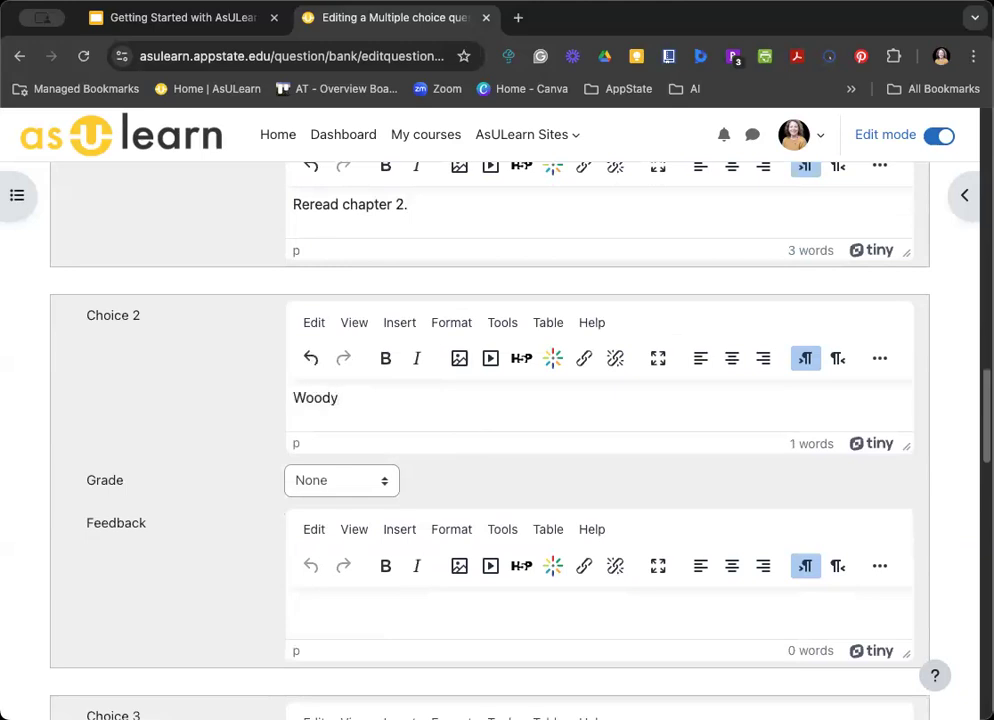
pyautogui.click(386, 481)
pyautogui.click(351, 503)
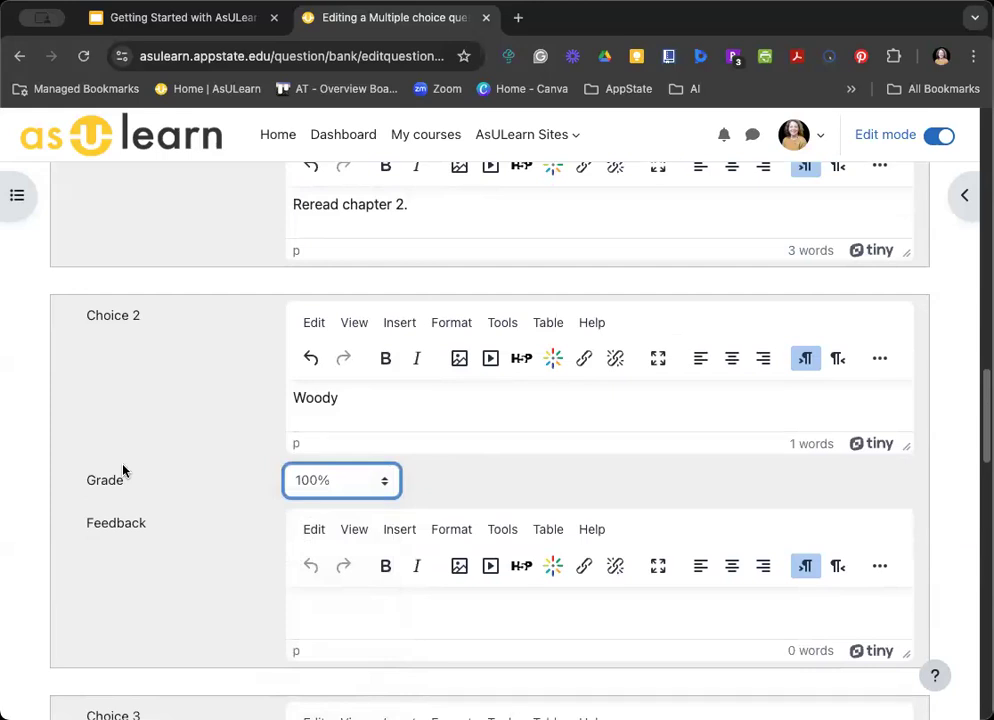
# - Try a 50% grade for Choice 2 and set the grade back to 100%
pyautogui.click(362, 488)
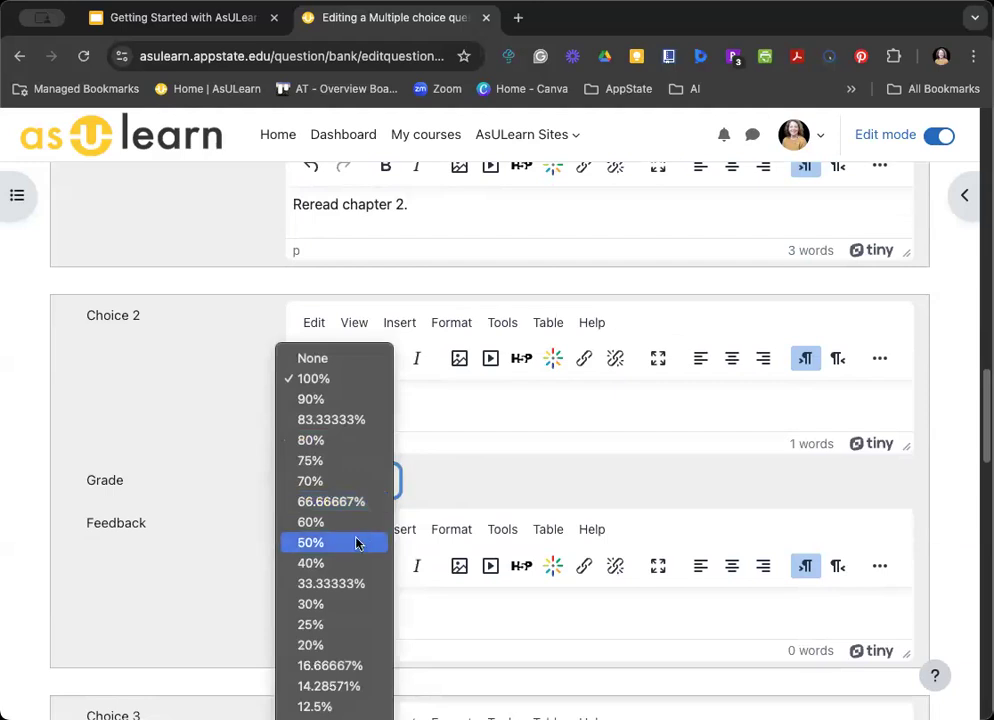
pyautogui.click(357, 543)
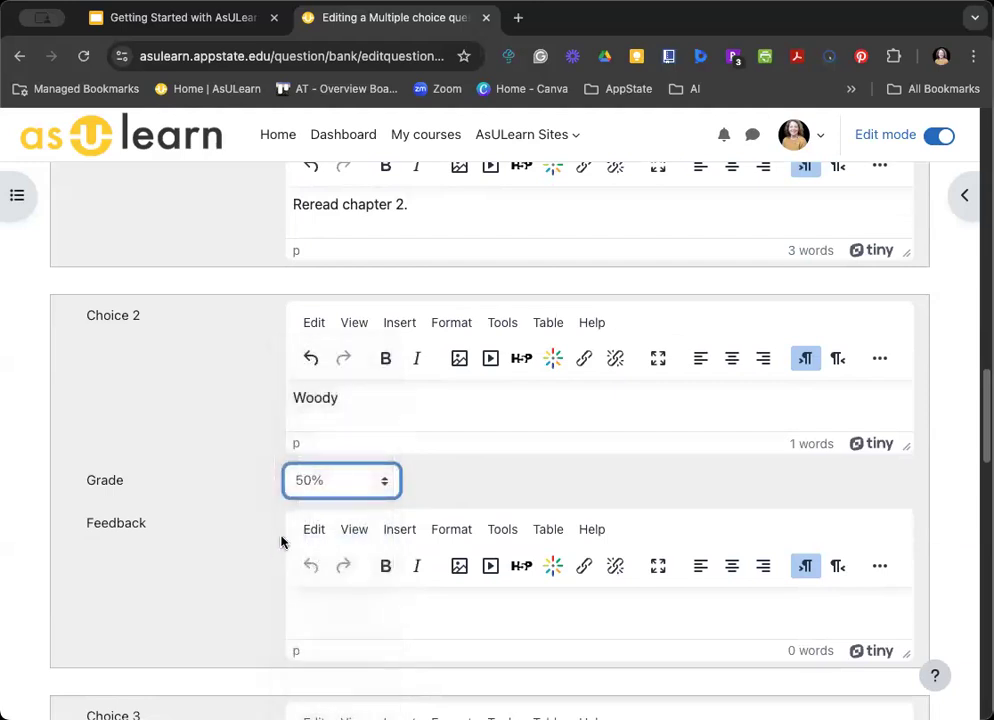
pyautogui.click(361, 488)
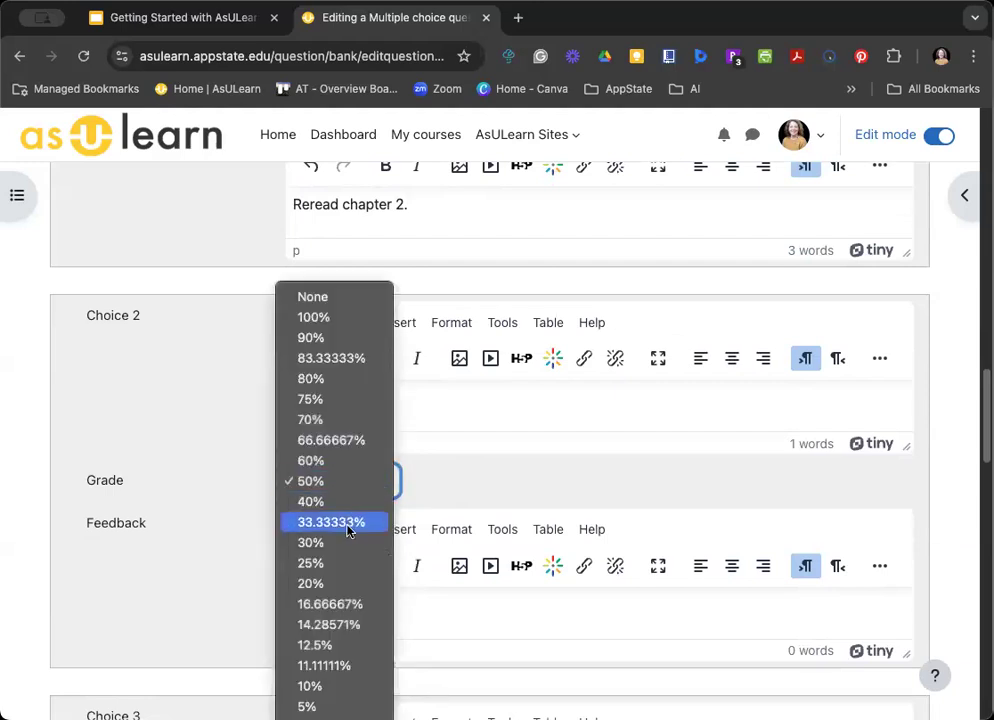
pyautogui.click(348, 320)
pyautogui.click(209, 501)
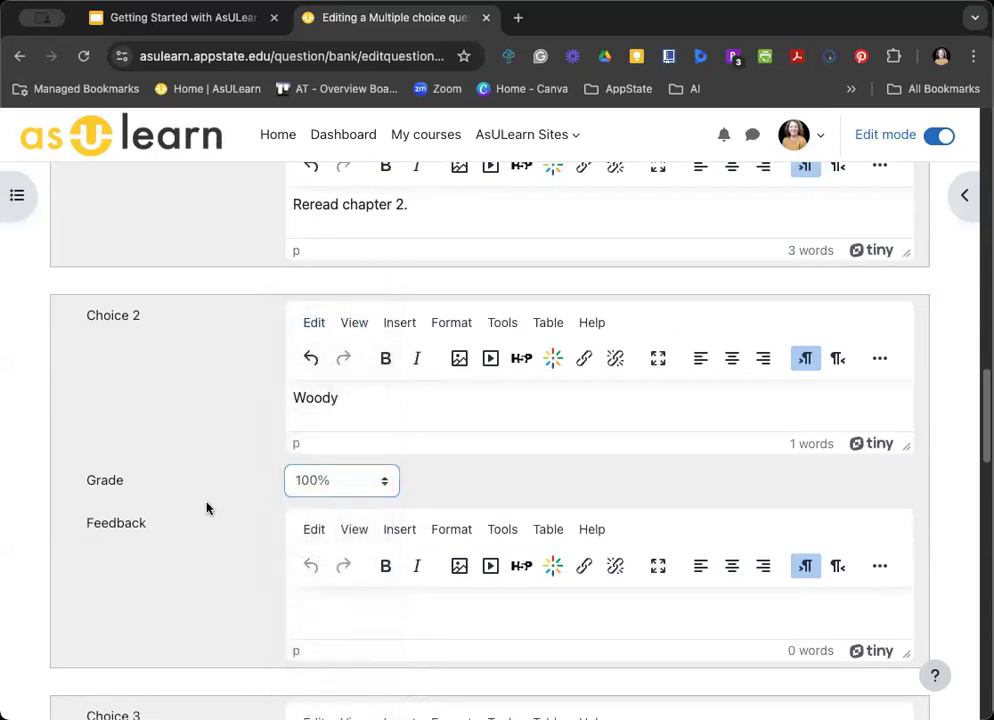
# - Fill in Choice 3 with "Lightning McQueen" and Choice 4 with "Nemo"
pyautogui.scroll(-5, 343, 575)
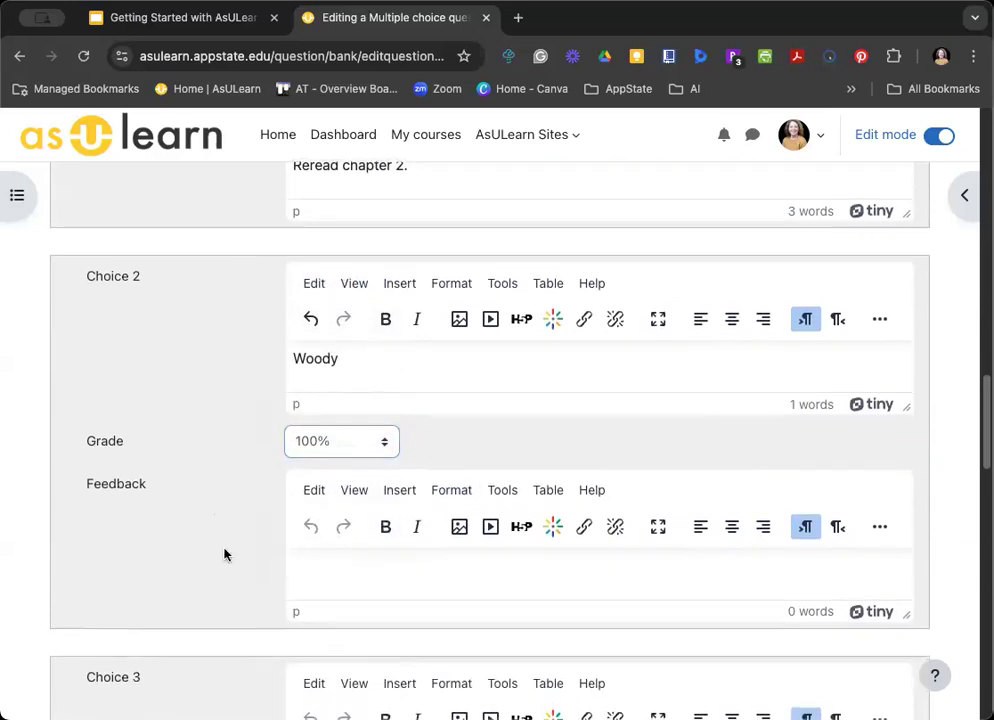
pyautogui.scroll(-1, 376, 578)
pyautogui.click(355, 355)
pyautogui.write('Li')
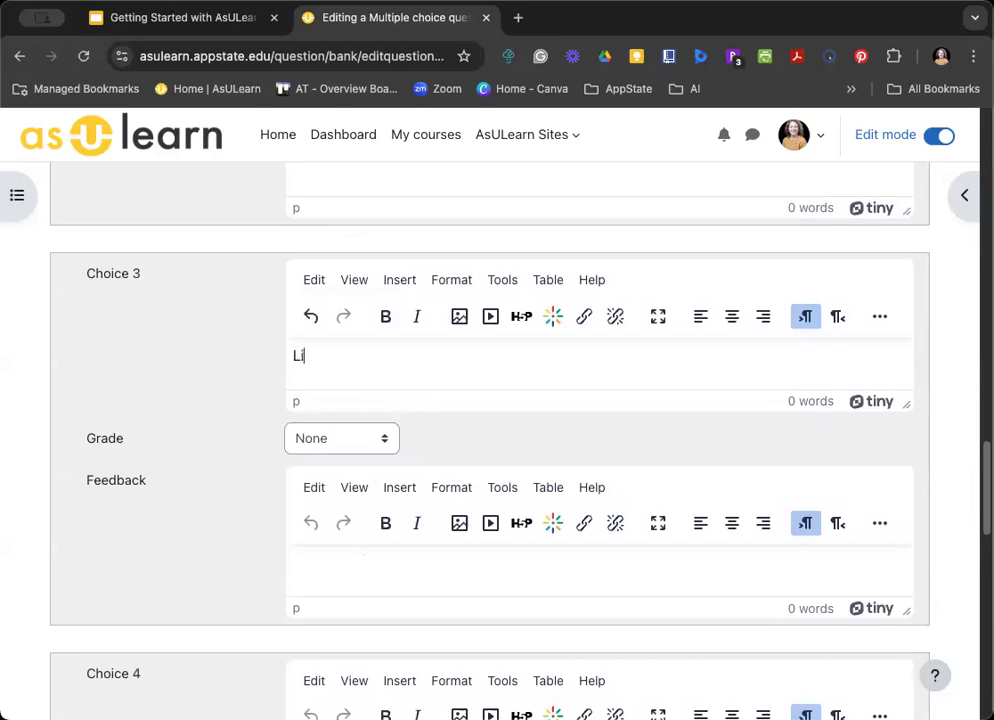
pyautogui.write('ghtning McQueen')
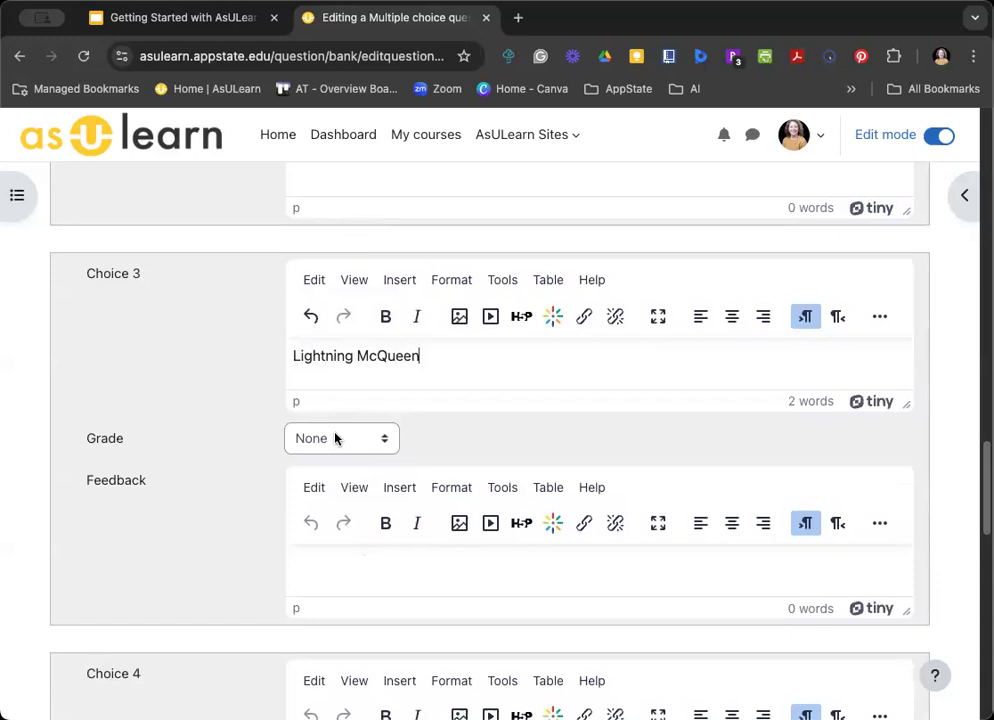
pyautogui.scroll(-5, 335, 438)
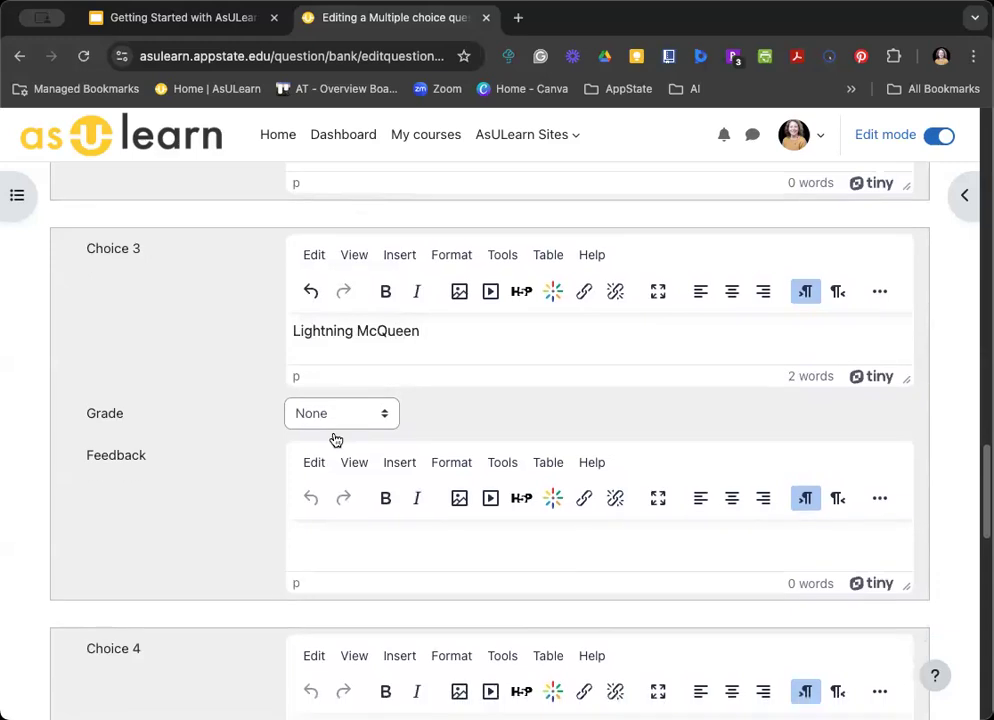
pyautogui.click(322, 494)
pyautogui.write('Nemo')
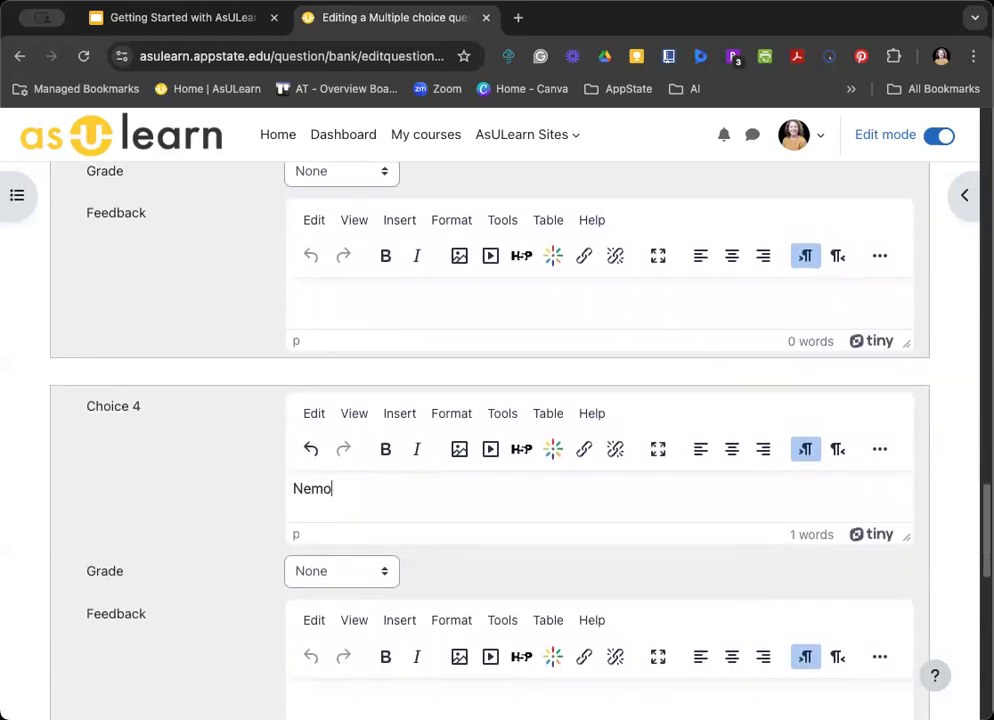
# - Examine the blank Choice 5, the option for more choices and the combined feedback for correct, partially correct and incorrect responses
pyautogui.scroll(-3, 260, 512)
pyautogui.scroll(-3, 260, 508)
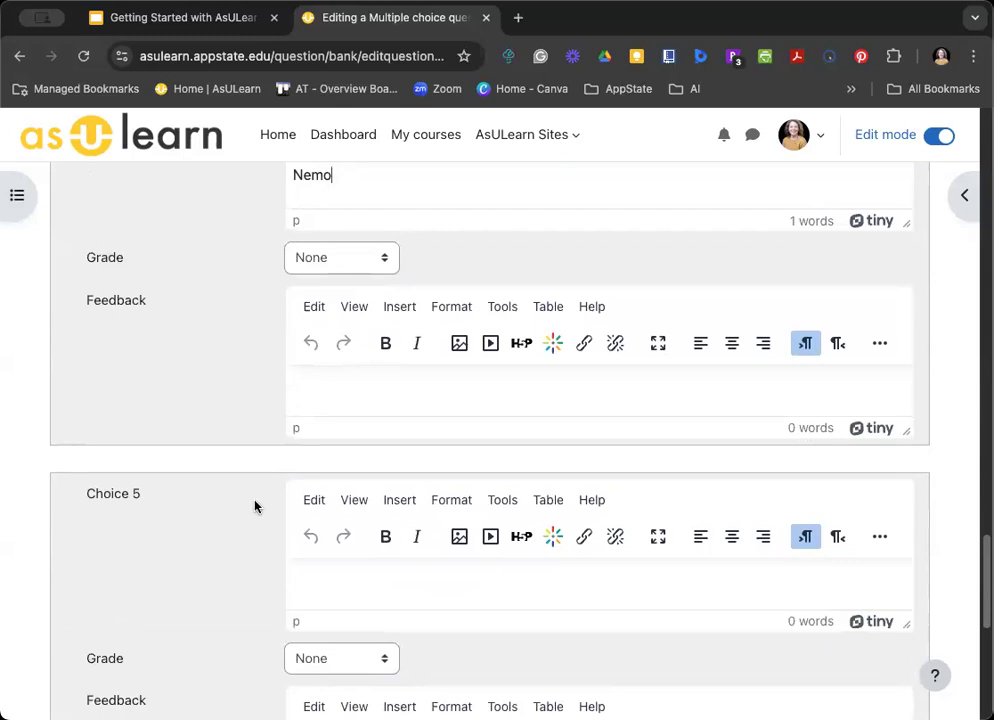
pyautogui.scroll(-3, 255, 506)
pyautogui.scroll(-1, 484, 470)
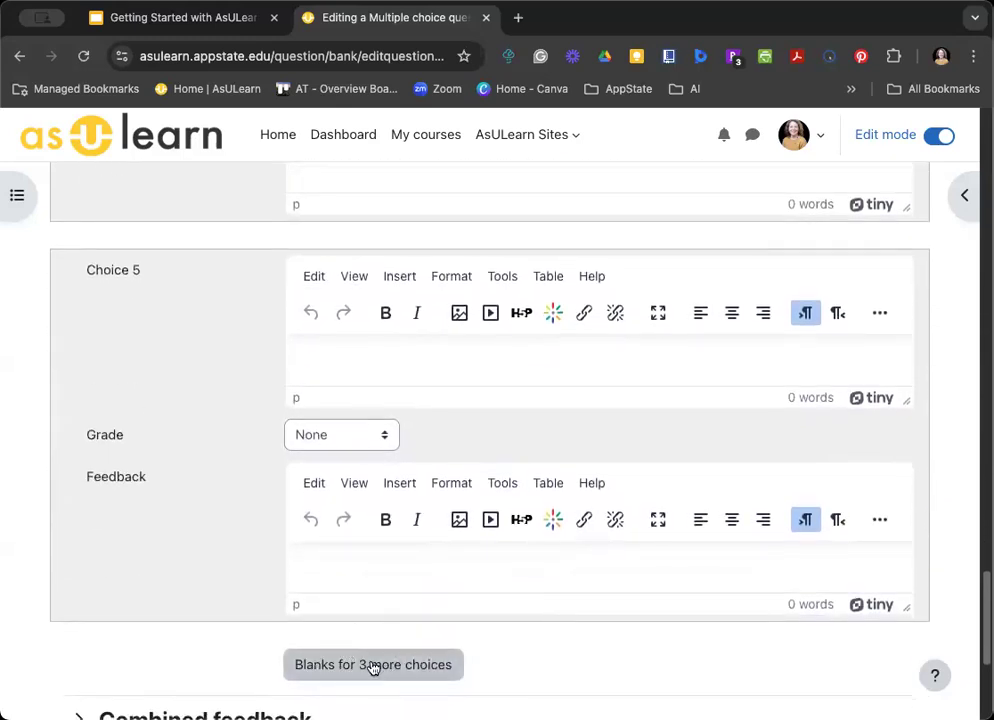
pyautogui.scroll(-2, 288, 515)
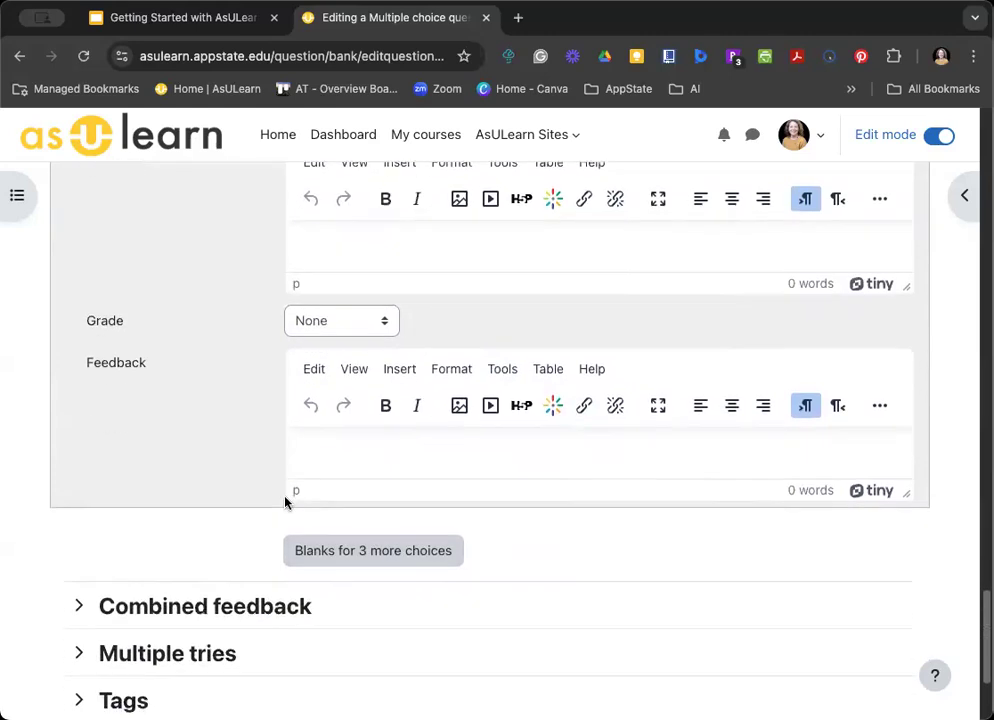
pyautogui.scroll(-2, 285, 502)
pyautogui.click(191, 493)
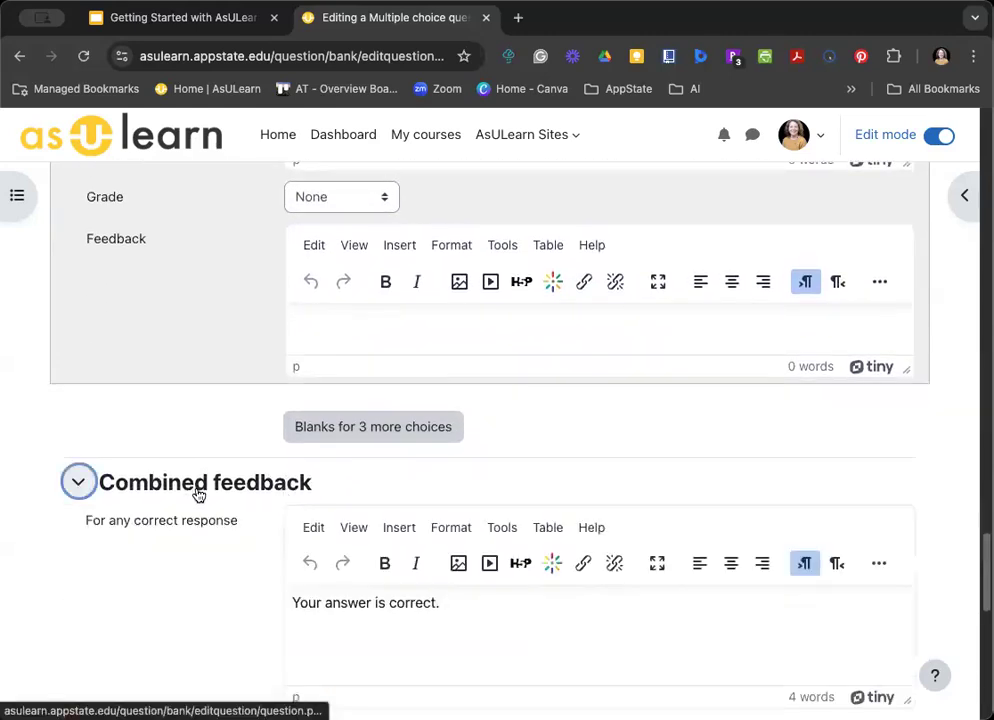
pyautogui.scroll(-1, 200, 484)
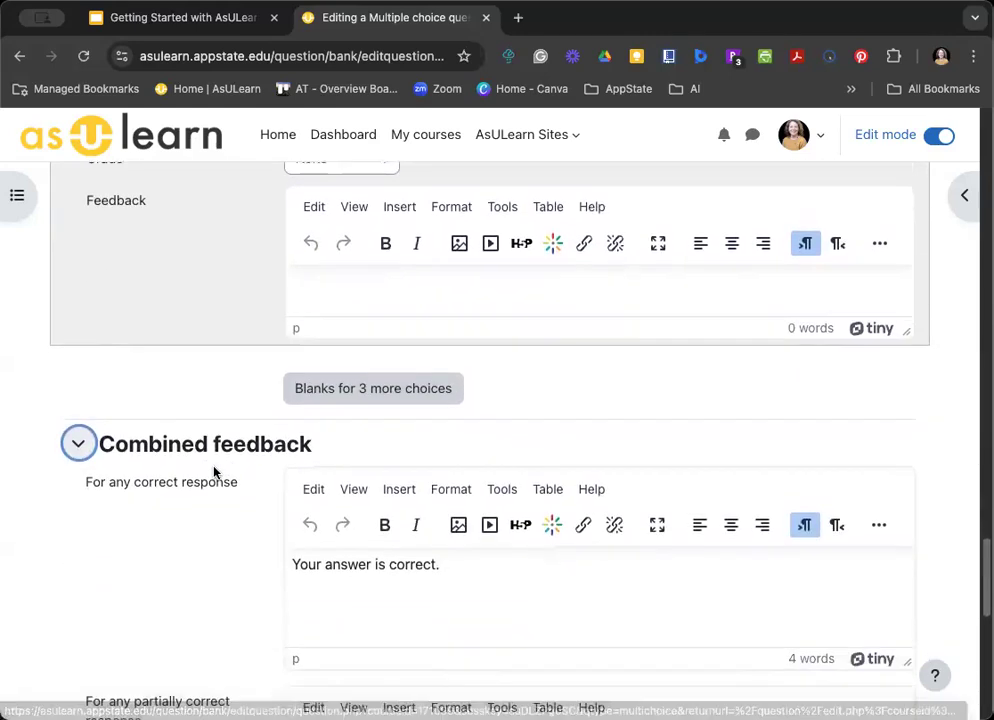
pyautogui.scroll(-5, 417, 548)
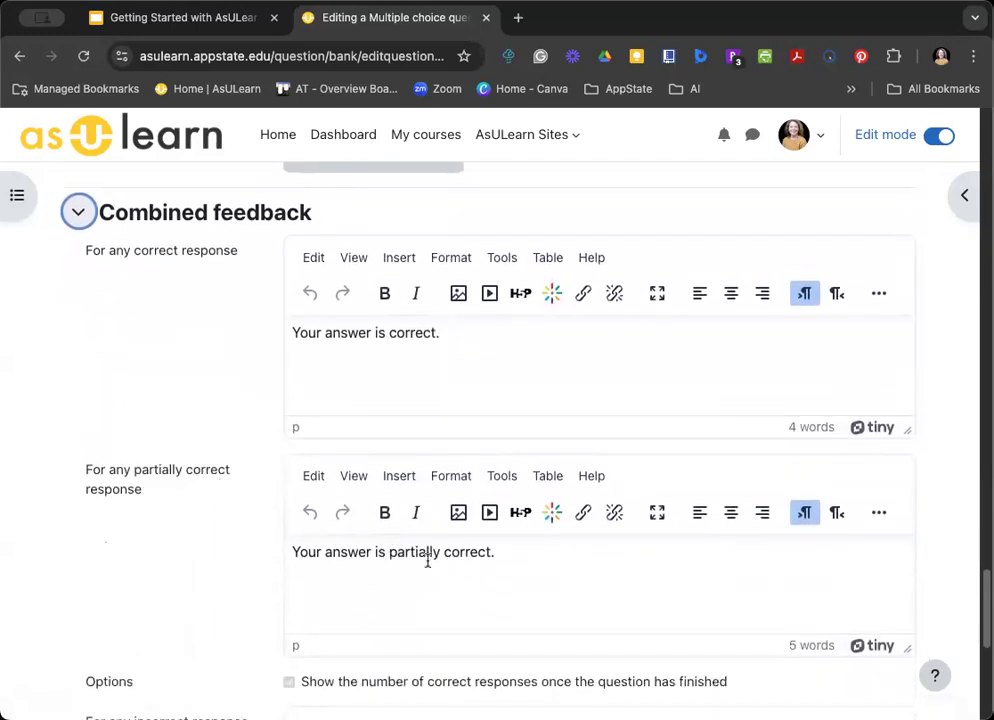
pyautogui.scroll(-3, 429, 549)
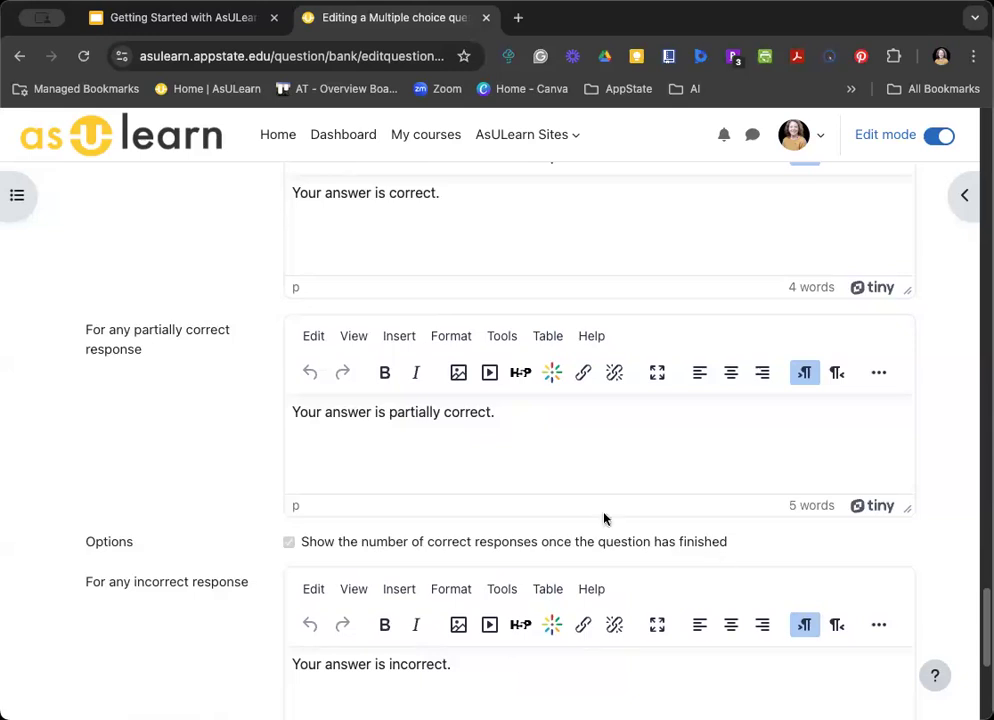
pyautogui.scroll(-5, 290, 504)
# - Review the penalty and hint settings for multiple tries and save the multiple choice question
pyautogui.click(218, 579)
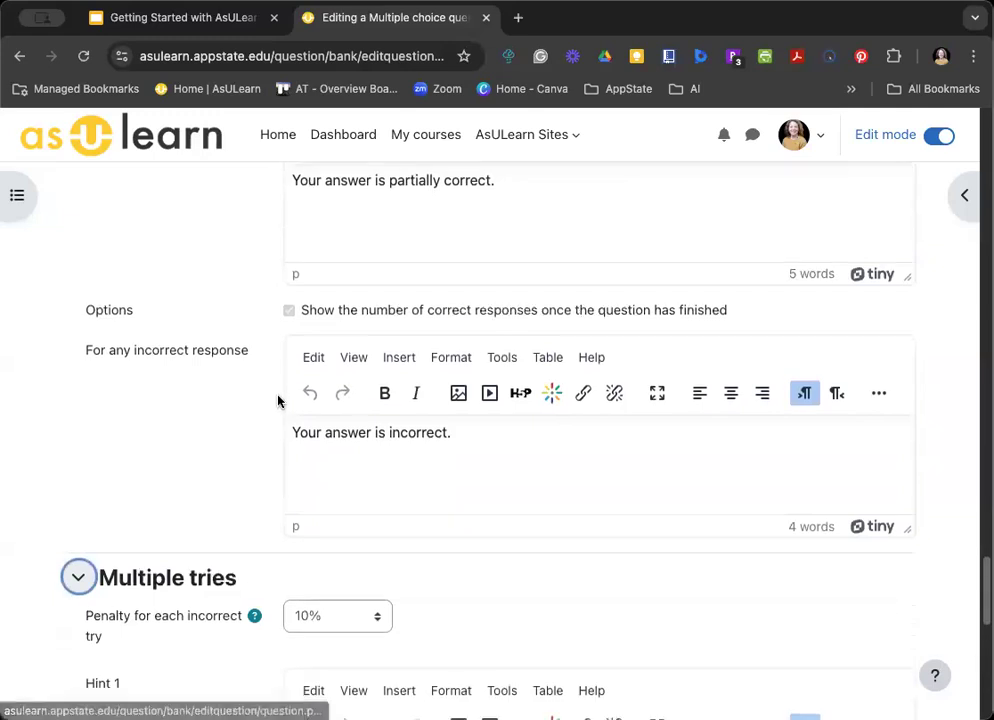
pyautogui.scroll(-4, 278, 399)
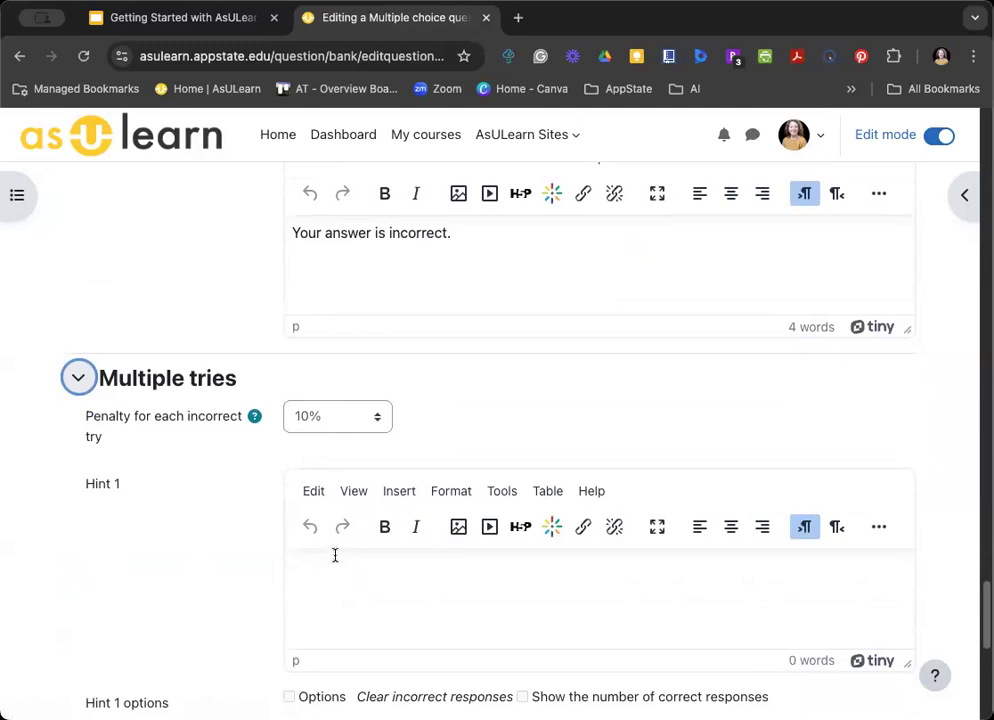
pyautogui.scroll(-5, 244, 537)
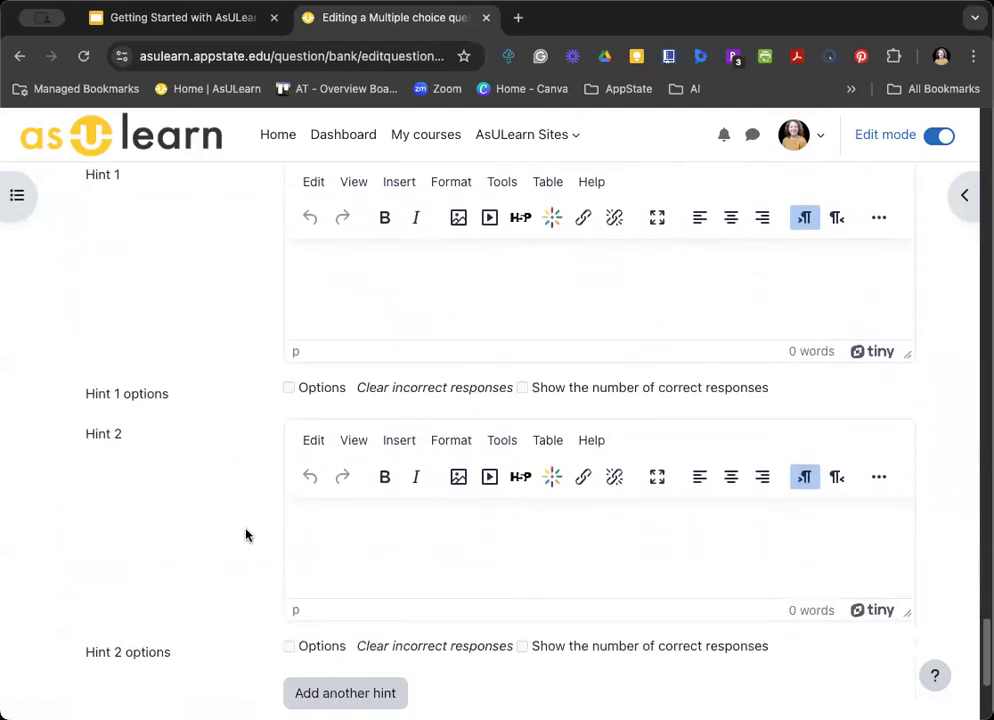
pyautogui.scroll(-4, 246, 535)
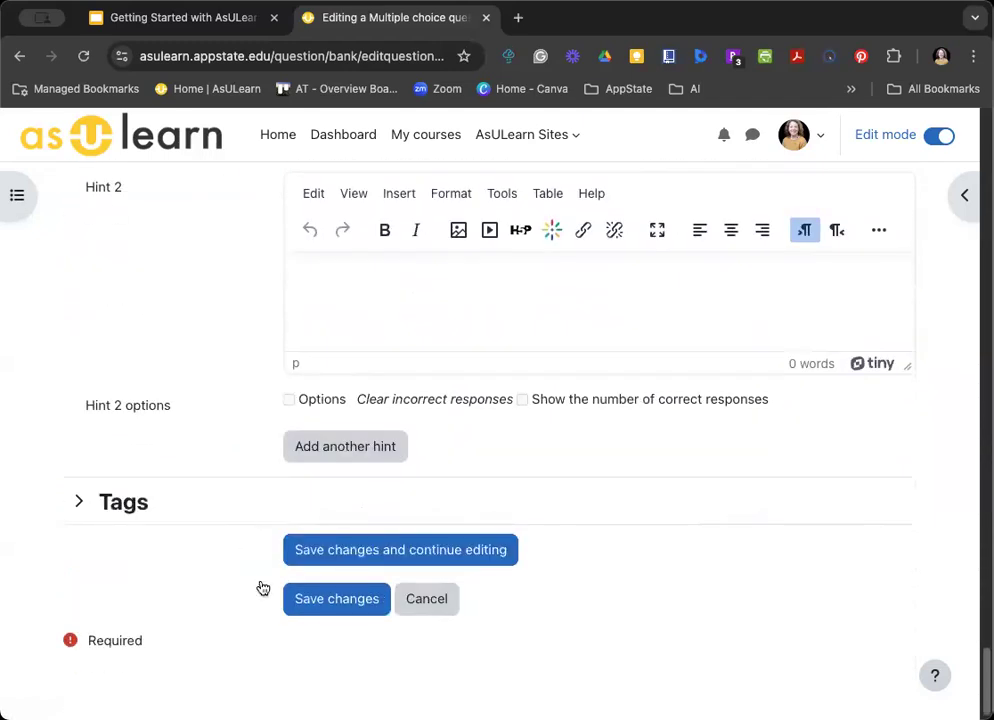
pyautogui.click(313, 598)
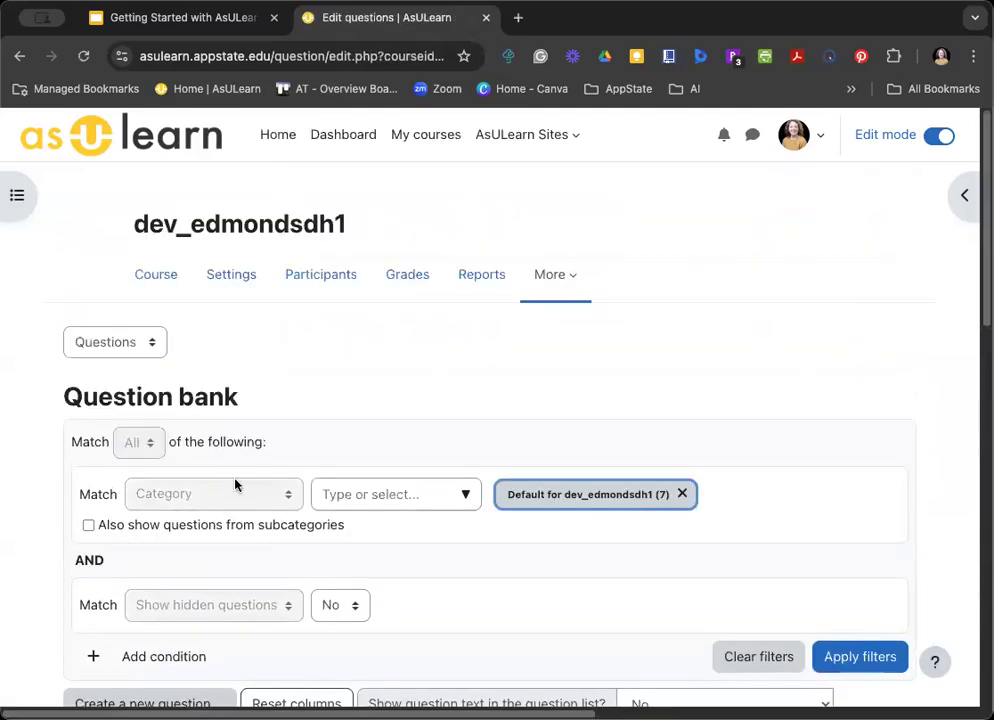
# - Return to the course page, open Quiz 1 and go to its page for adding questions
pyautogui.click(156, 273)
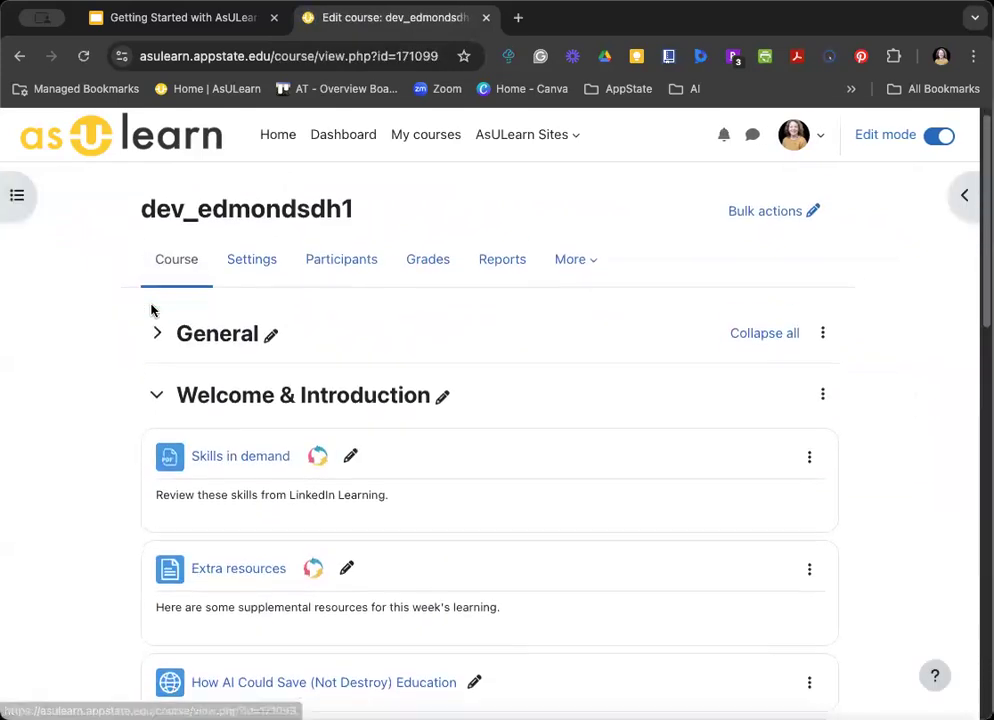
pyautogui.scroll(-5, 153, 312)
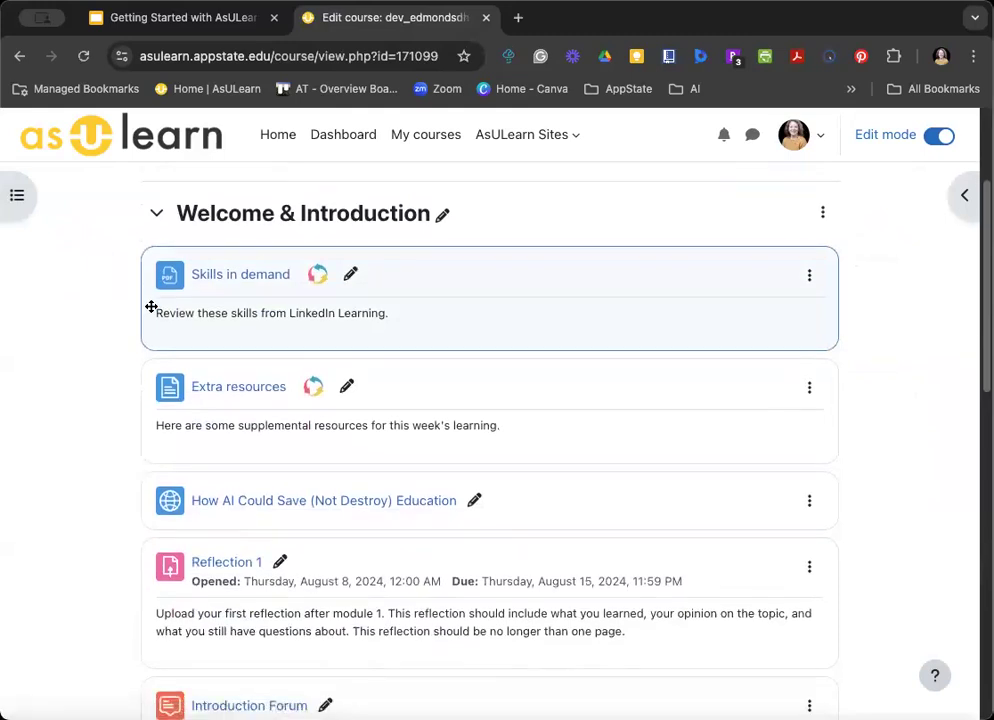
pyautogui.scroll(-3, 125, 321)
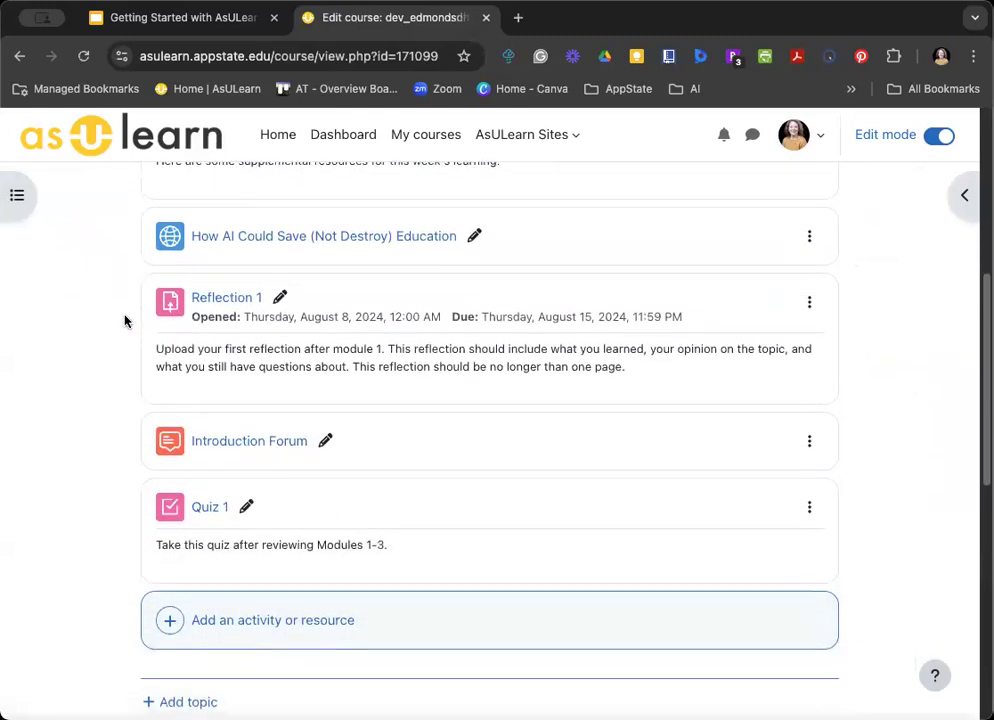
pyautogui.click(219, 479)
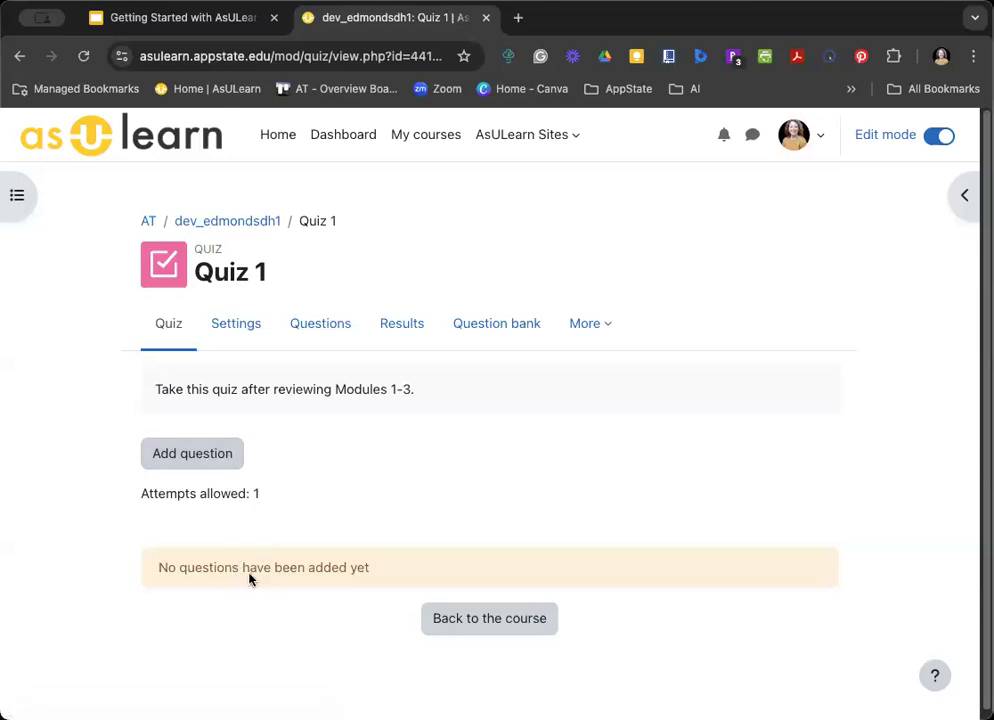
pyautogui.click(195, 456)
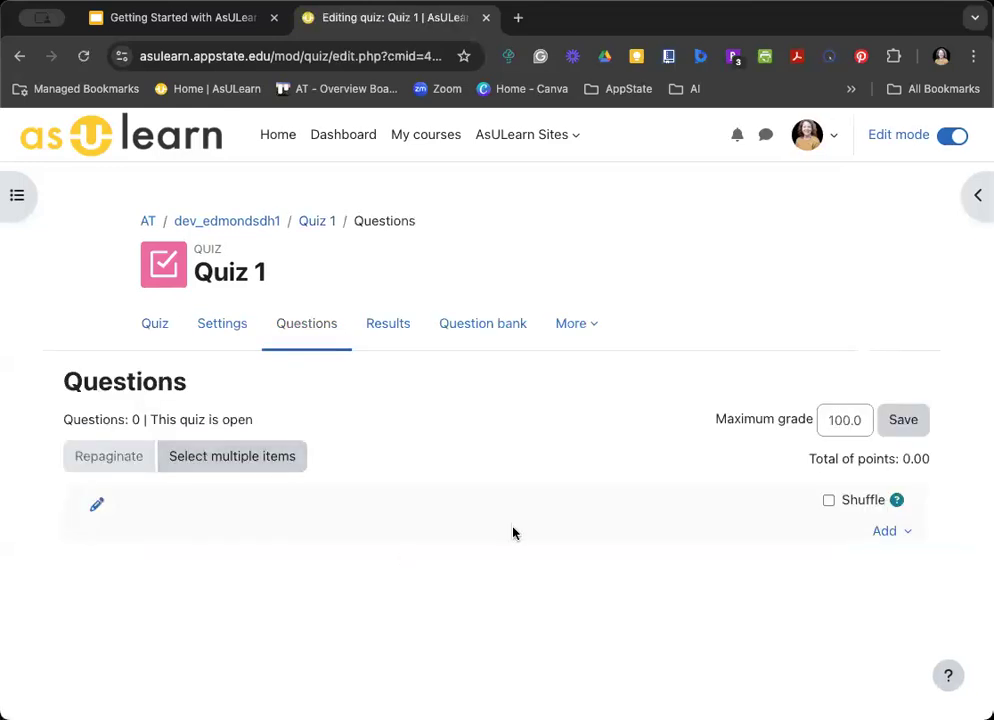
# - Add the "Pixar character" question from the question bank to Quiz 1
pyautogui.click(886, 535)
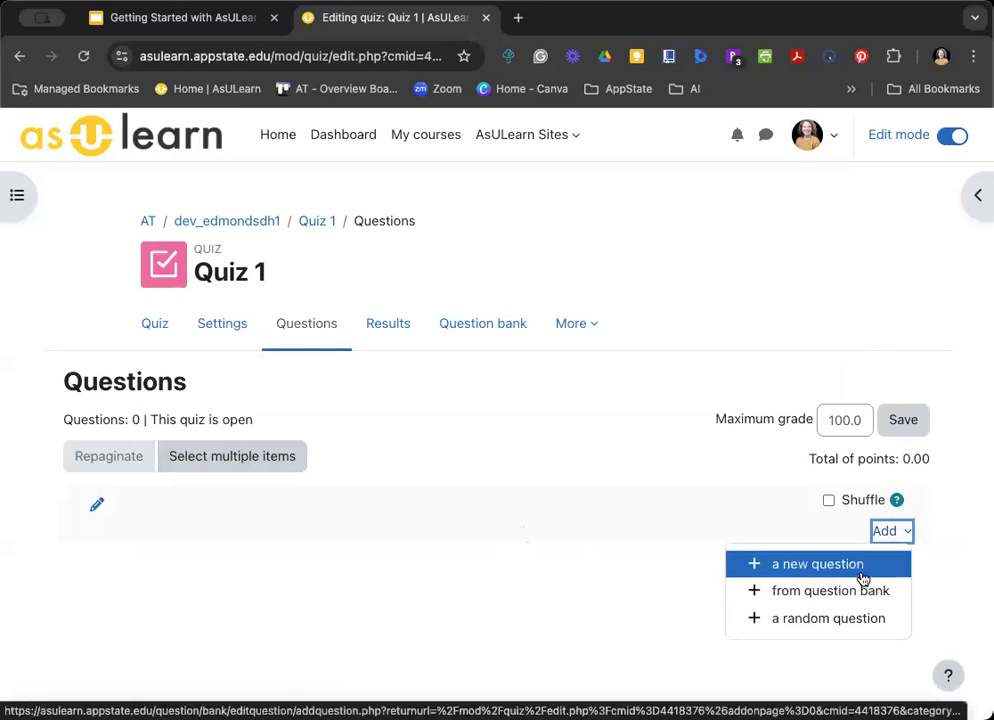
pyautogui.click(838, 592)
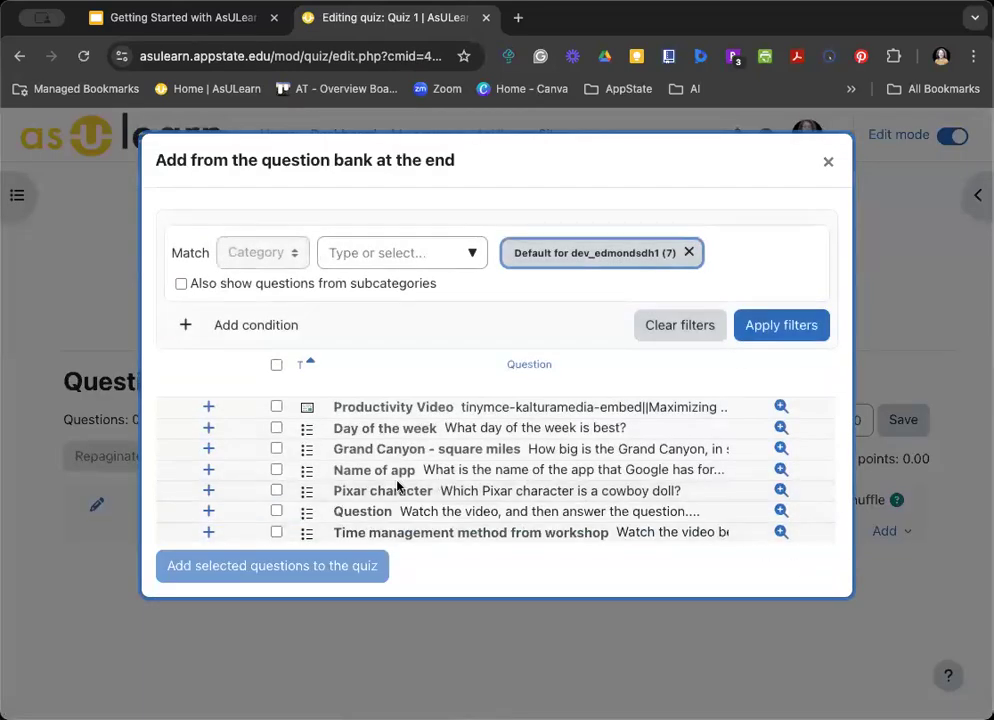
pyautogui.click(277, 491)
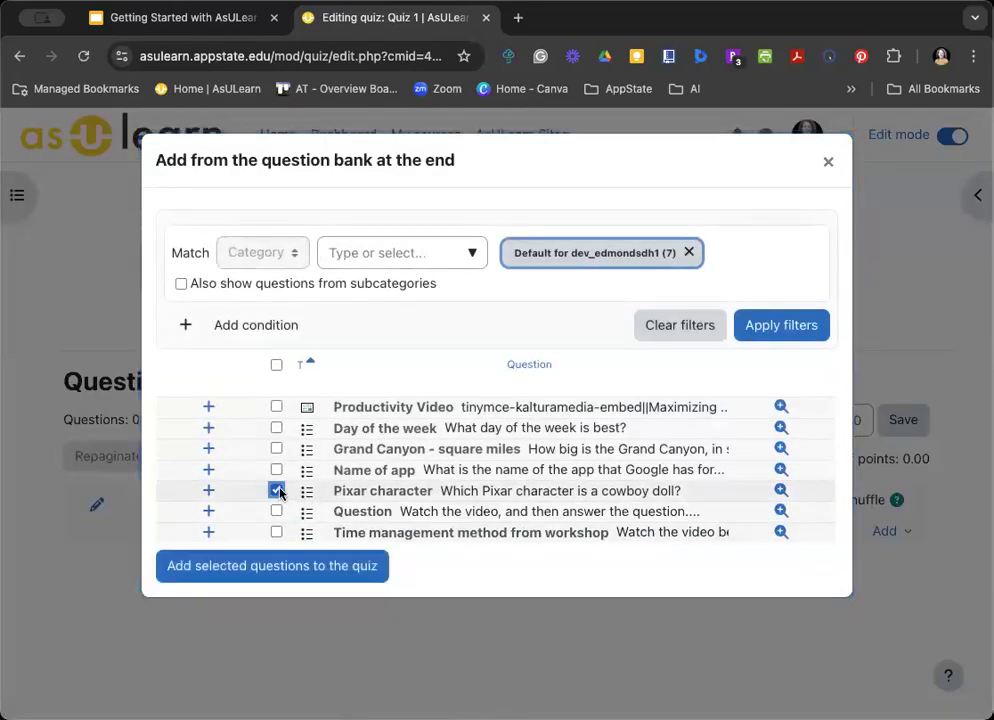
pyautogui.click(291, 563)
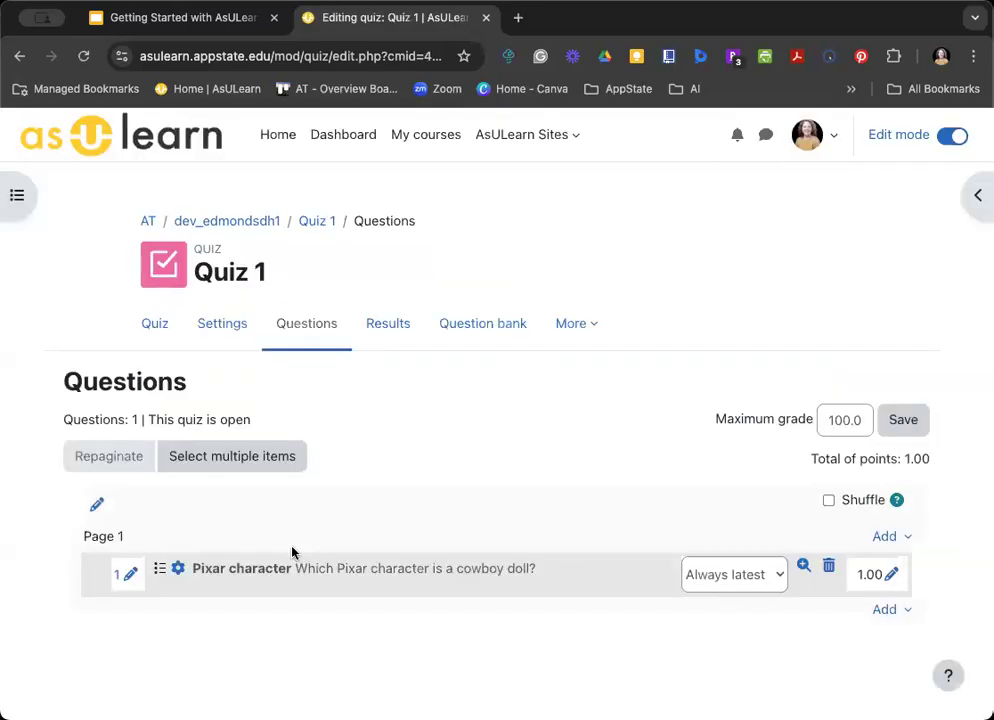
# - Examine the options for adding random questions and their number without adding any, and return to the course page
pyautogui.click(886, 610)
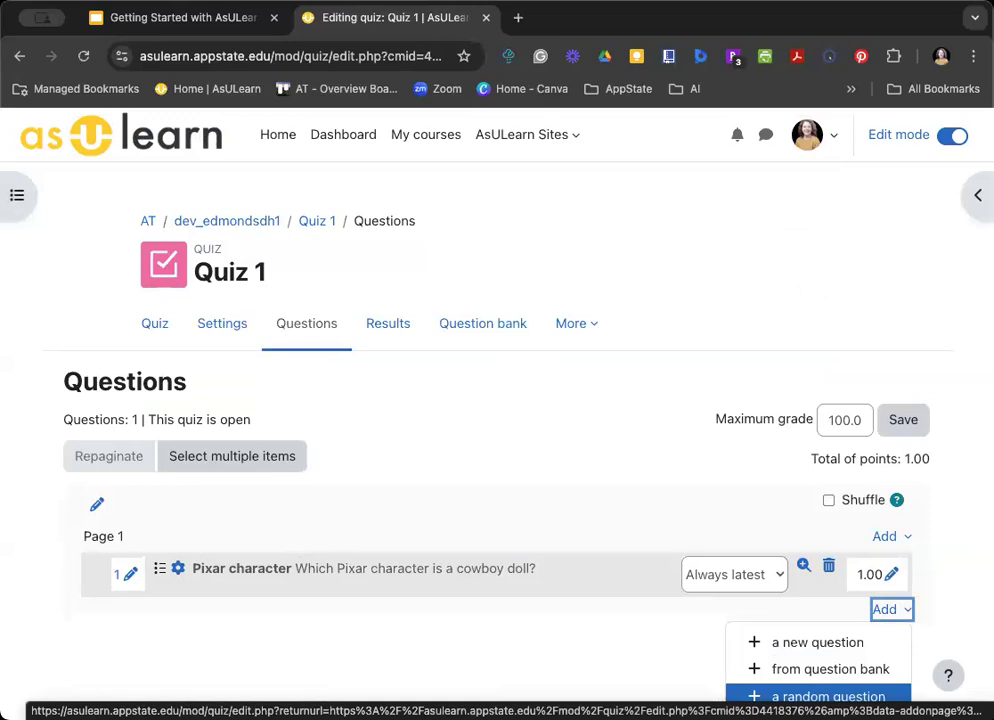
pyautogui.click(828, 697)
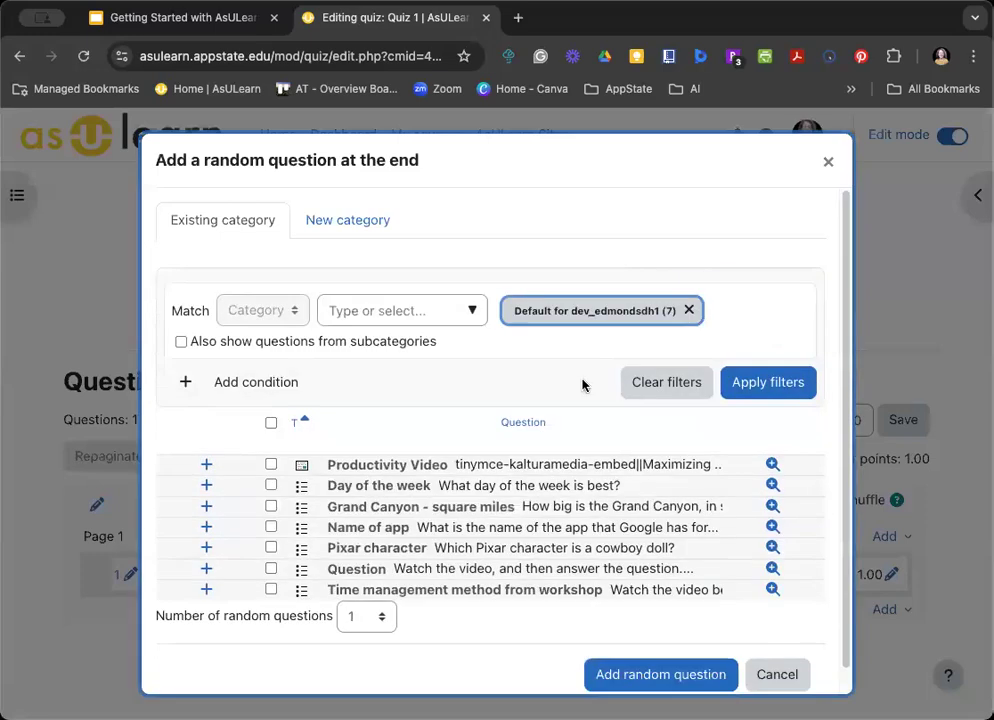
pyautogui.click(348, 615)
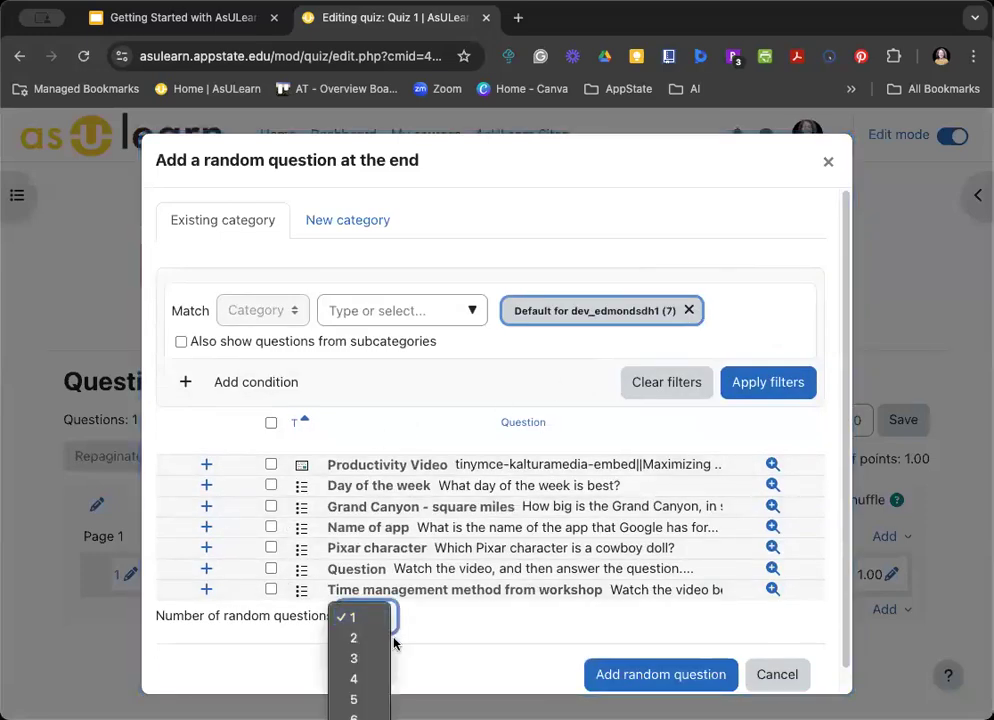
pyautogui.click(786, 683)
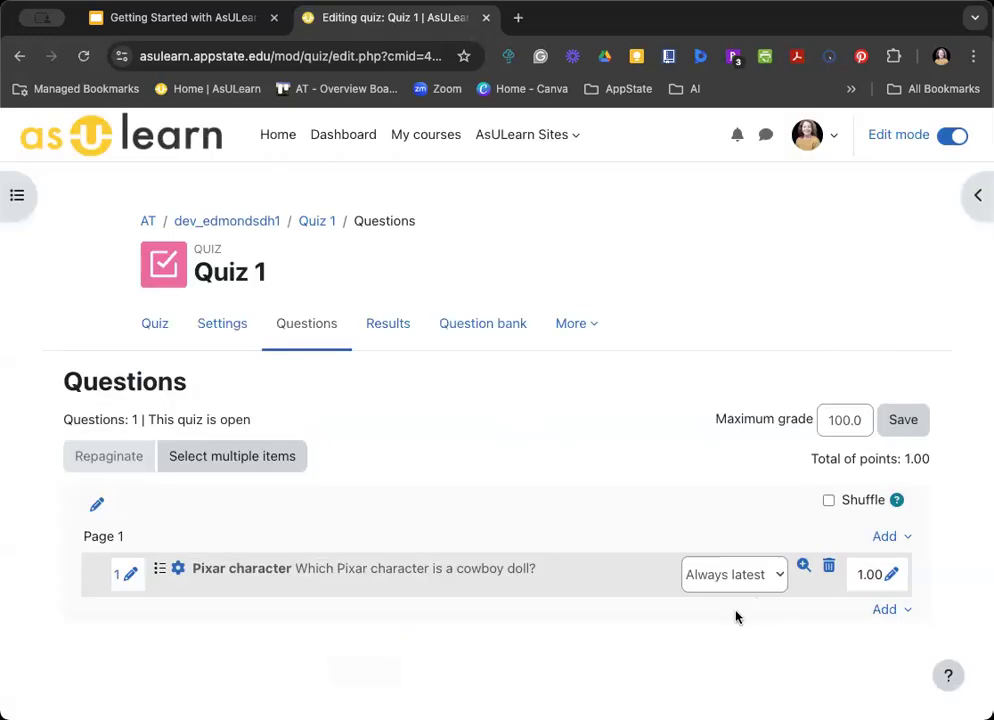
pyautogui.click(246, 227)
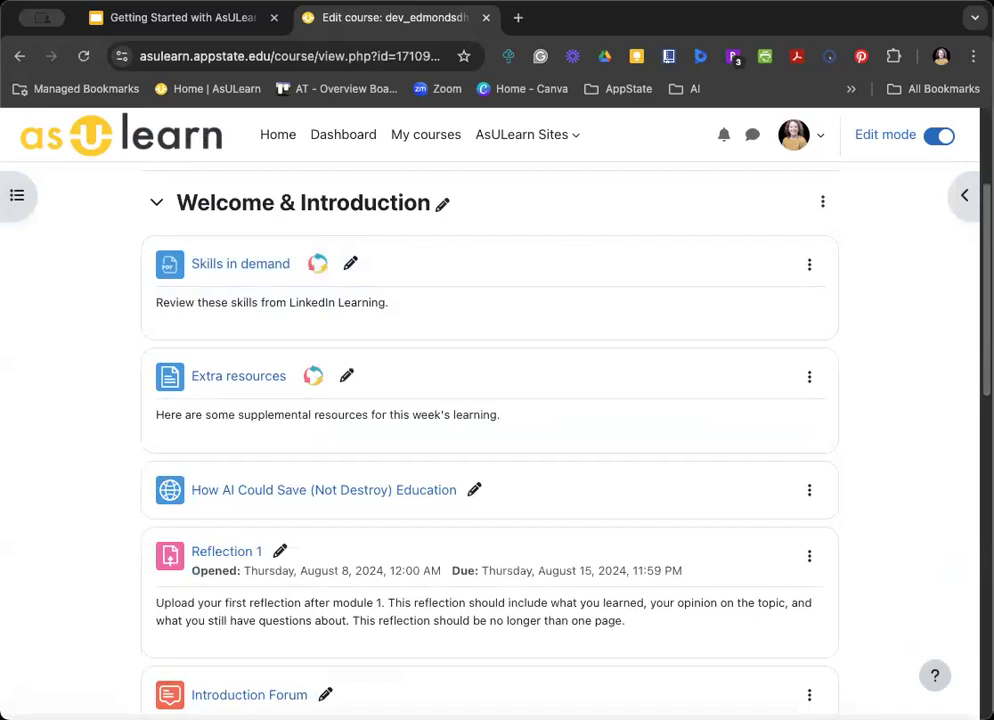
# - Indent the "How AI Could Save (Not Destroy) Education" link one level and move it back to its original level
pyautogui.scroll(-4, 490, 450)
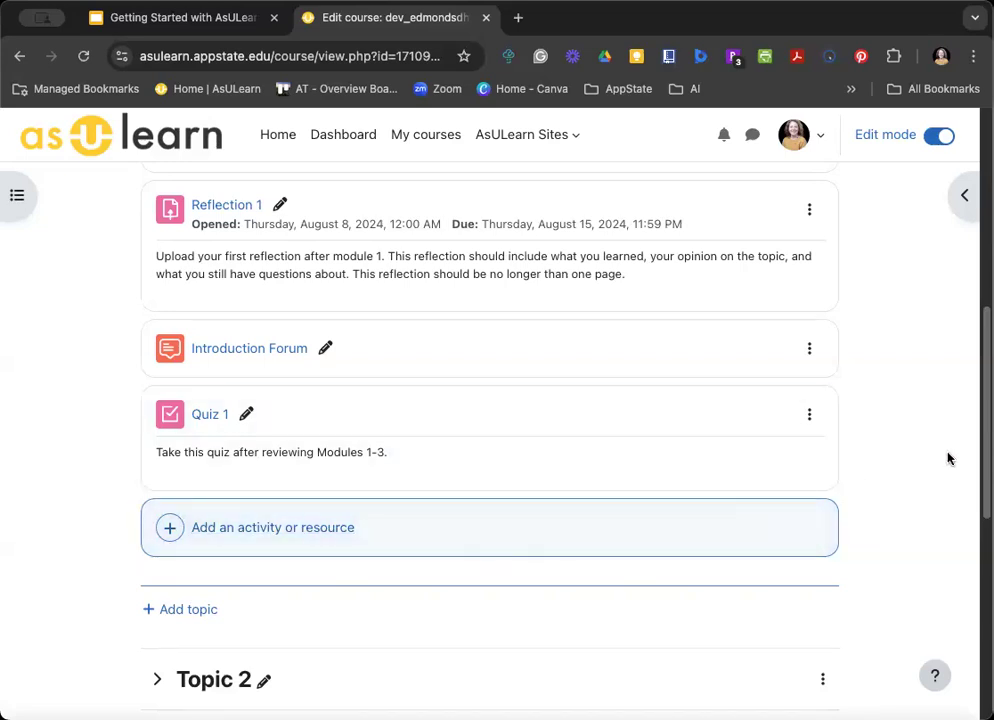
pyautogui.scroll(3, 945, 469)
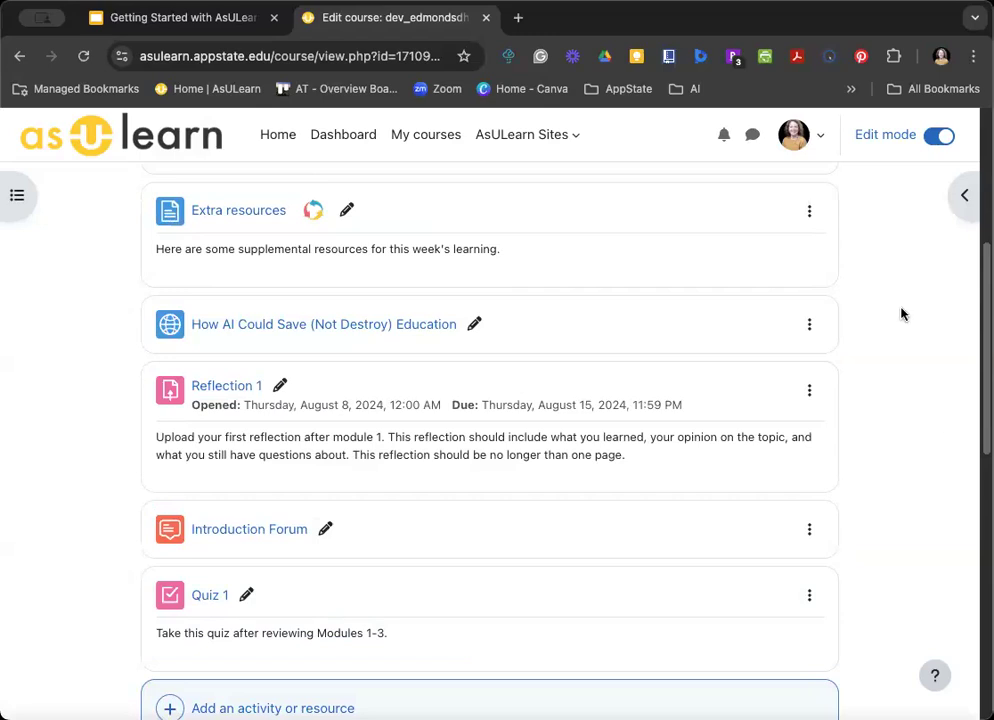
pyautogui.scroll(-1, 901, 306)
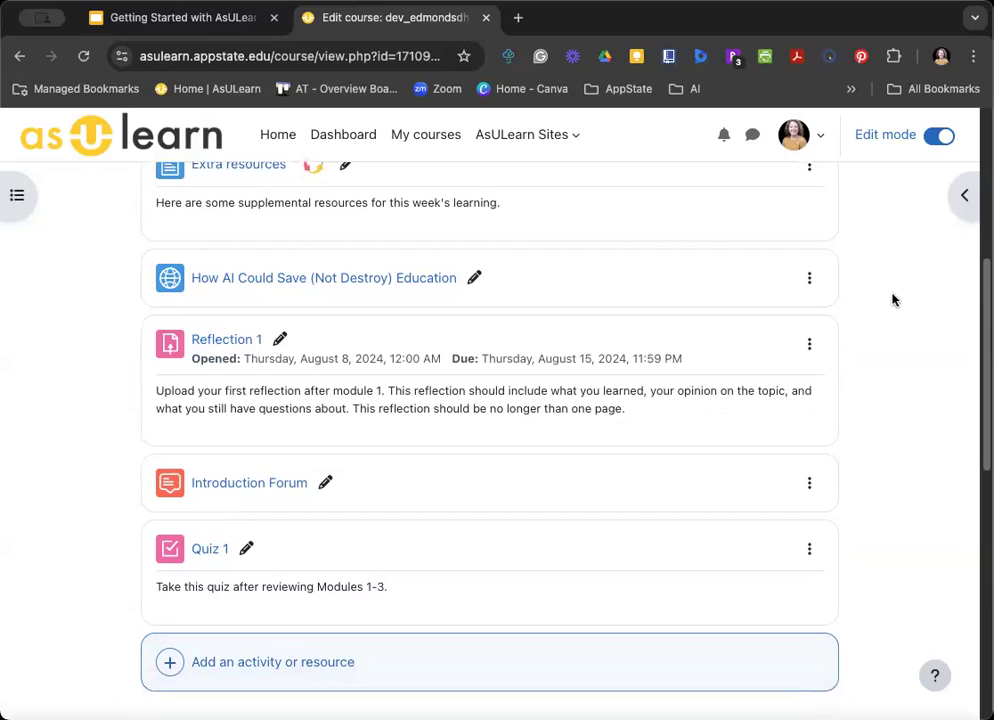
pyautogui.scroll(-1, 890, 289)
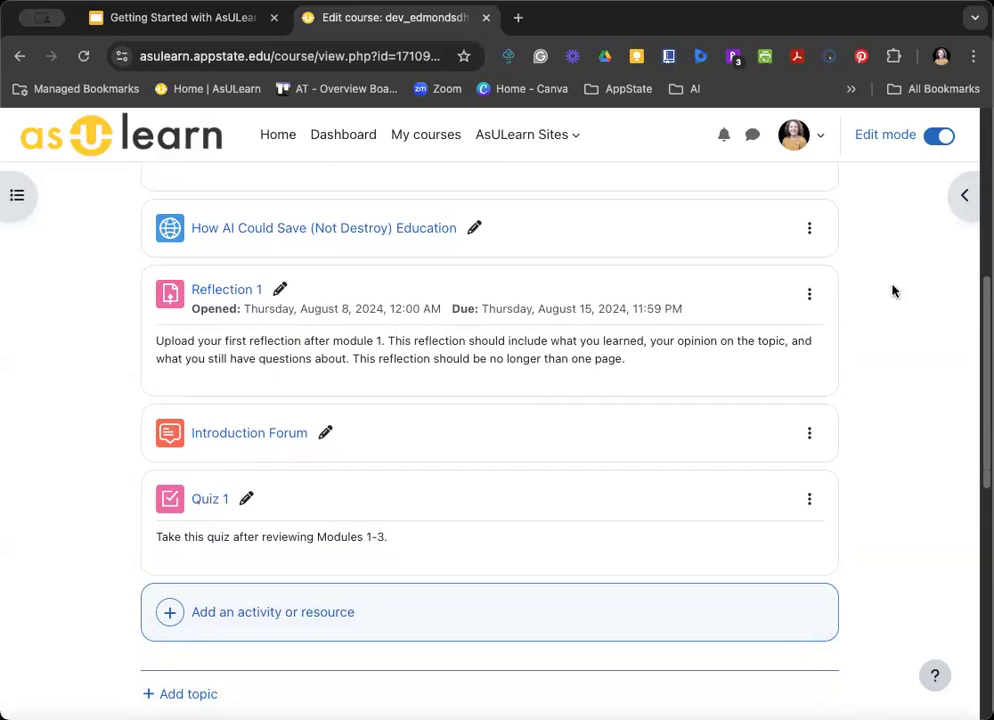
pyautogui.scroll(2, 893, 337)
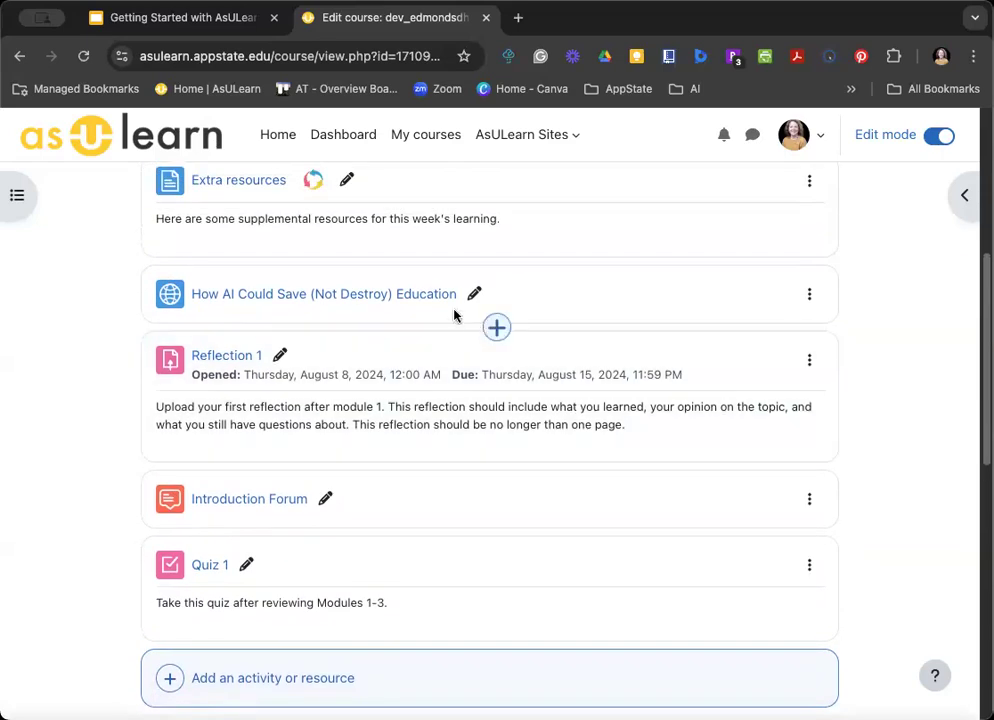
pyautogui.click(809, 294)
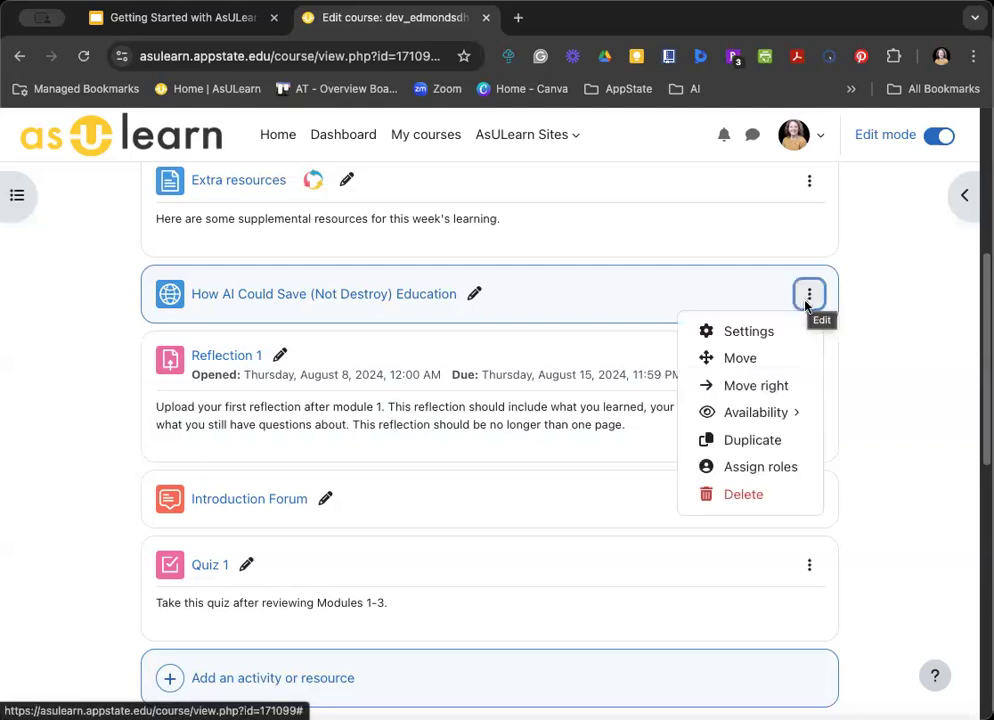
pyautogui.click(769, 385)
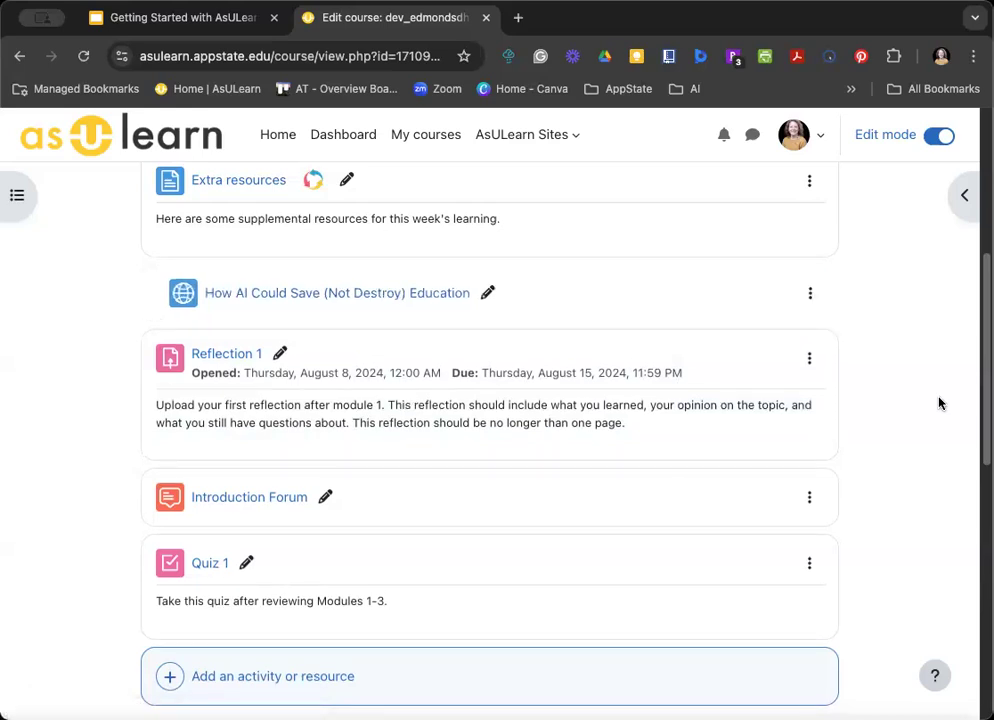
pyautogui.click(810, 293)
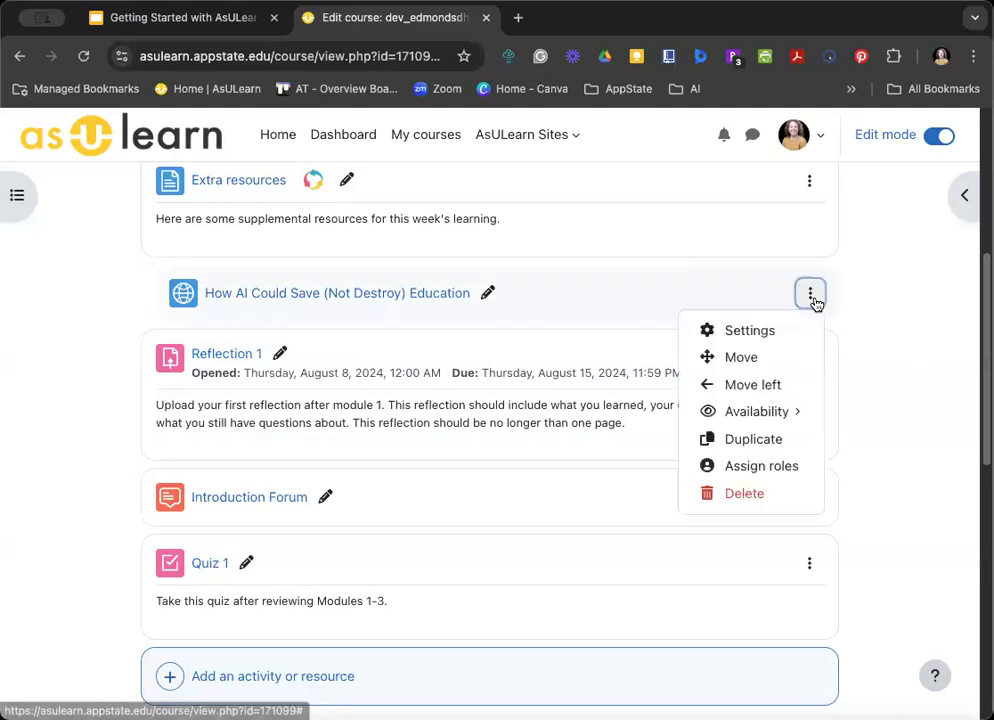
pyautogui.click(766, 384)
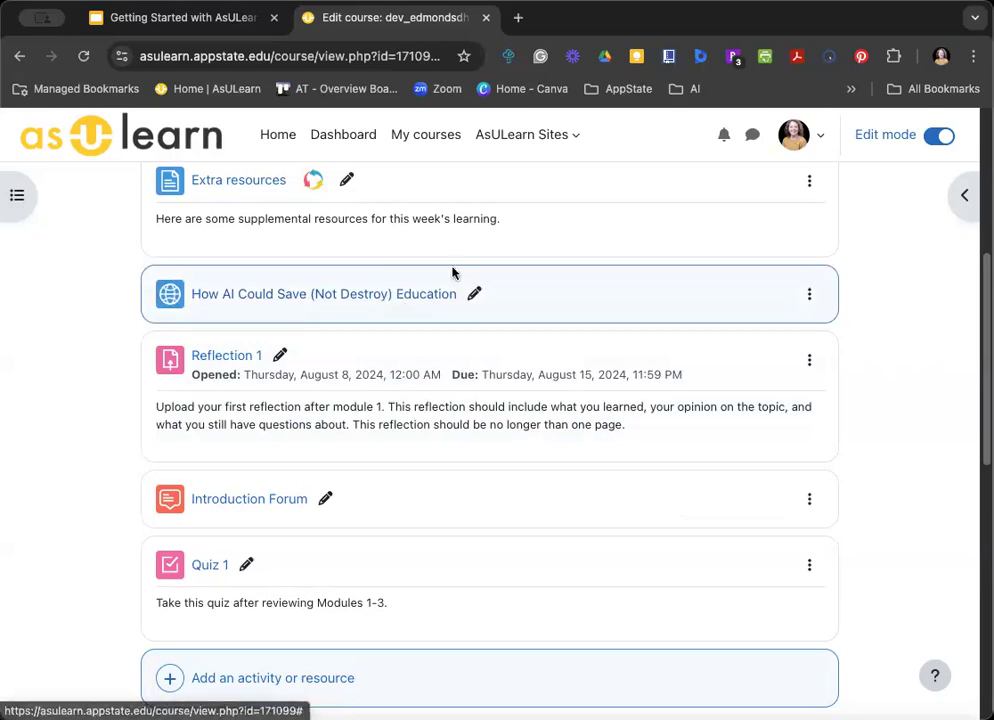
# - Rename the Reflection 1 assignment in the Welcome & Introduction section as "Reflection #1"
pyautogui.click(283, 356)
pyautogui.click(299, 357)
pyautogui.press('BackSpace')
pyautogui.press('BackSpace')
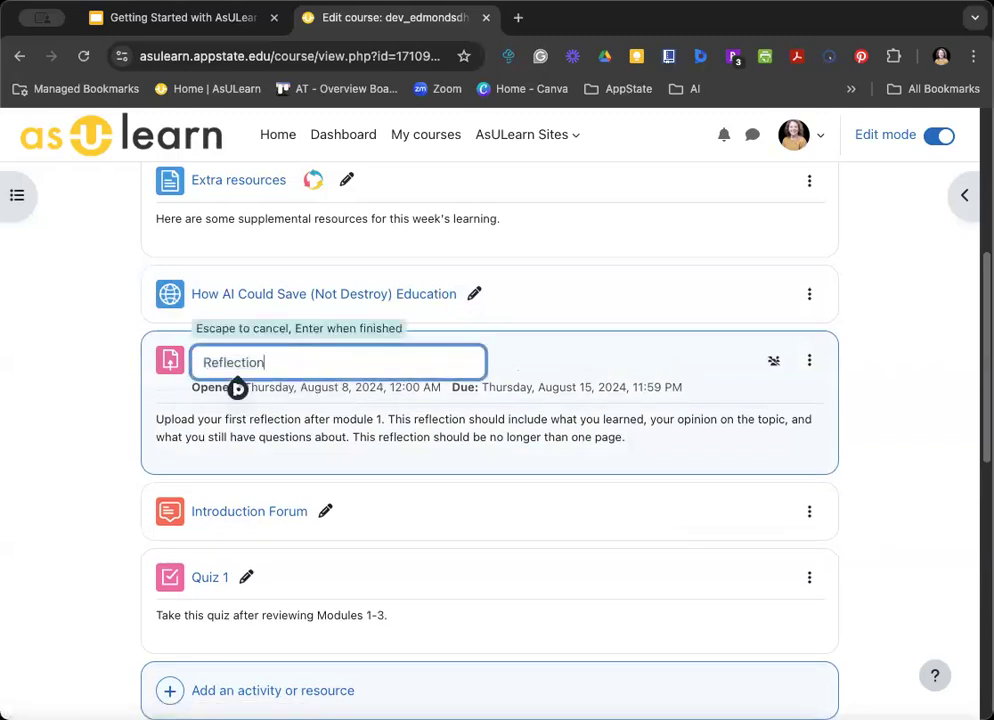
pyautogui.write('1')
pyautogui.press('Return')
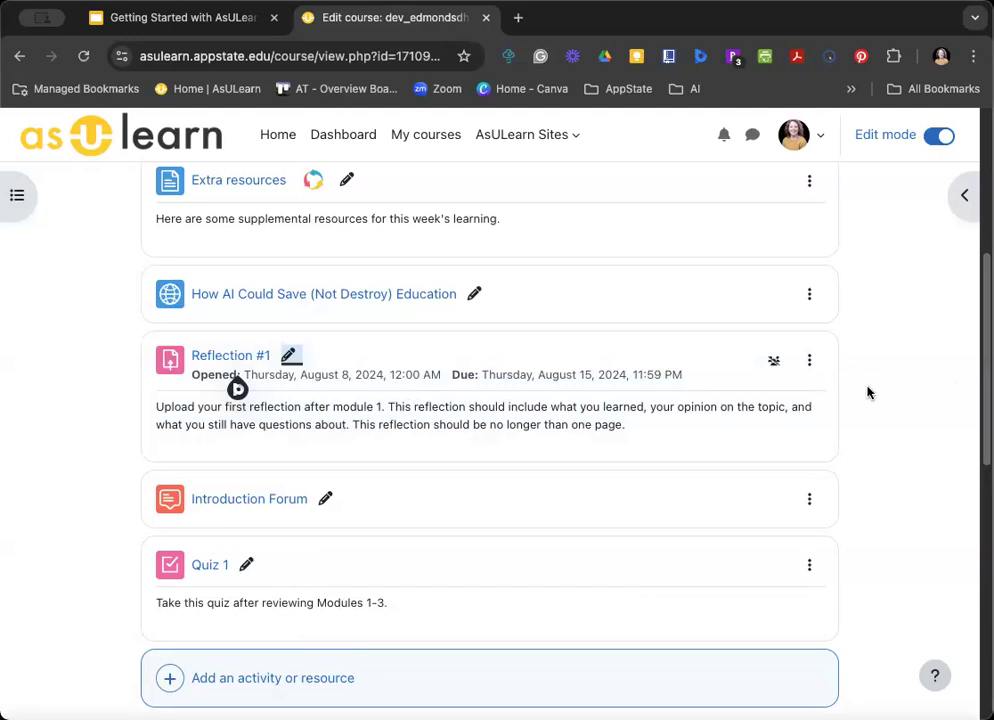
# - Hide the "Skills in demand" file on the course page so it is not available to students
pyautogui.scroll(1, 868, 391)
pyautogui.scroll(5, 872, 391)
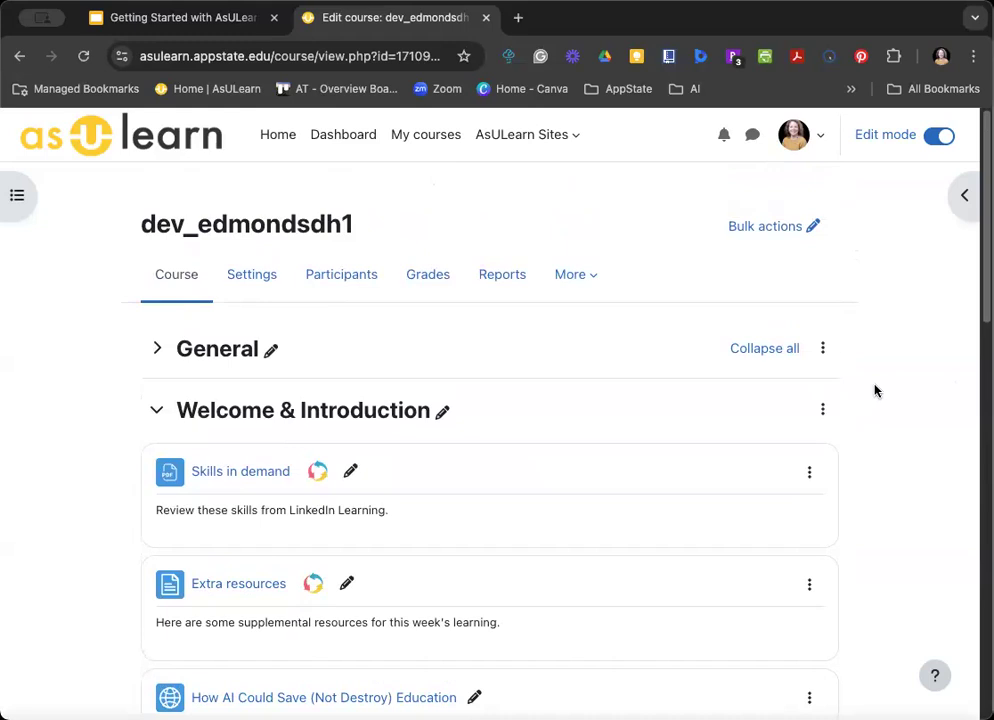
pyautogui.click(809, 474)
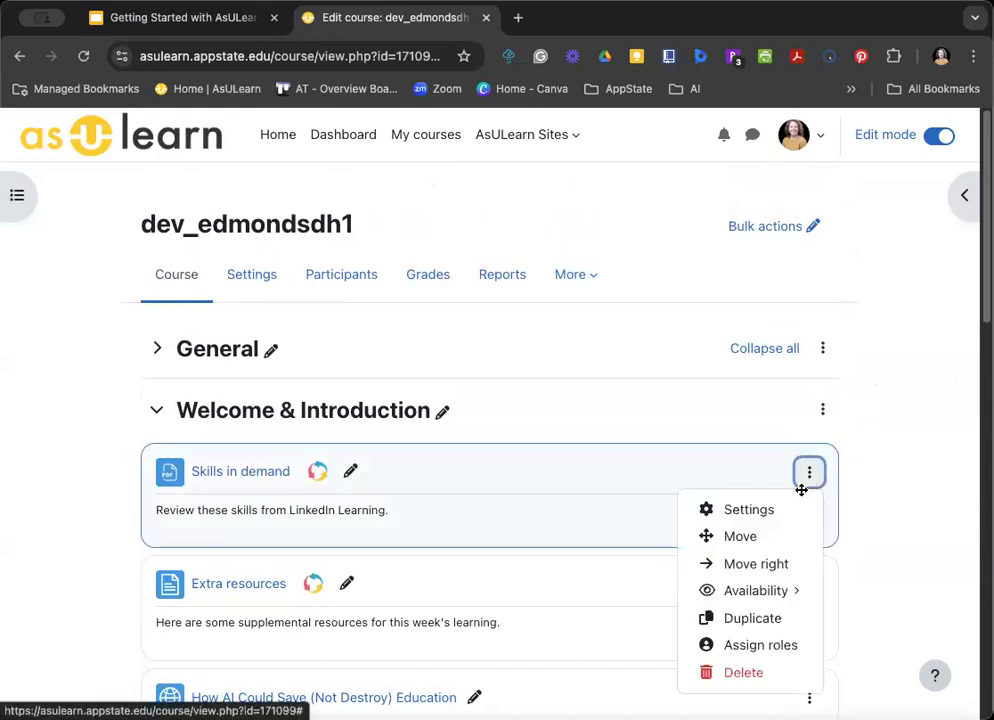
pyautogui.moveTo(767, 597)
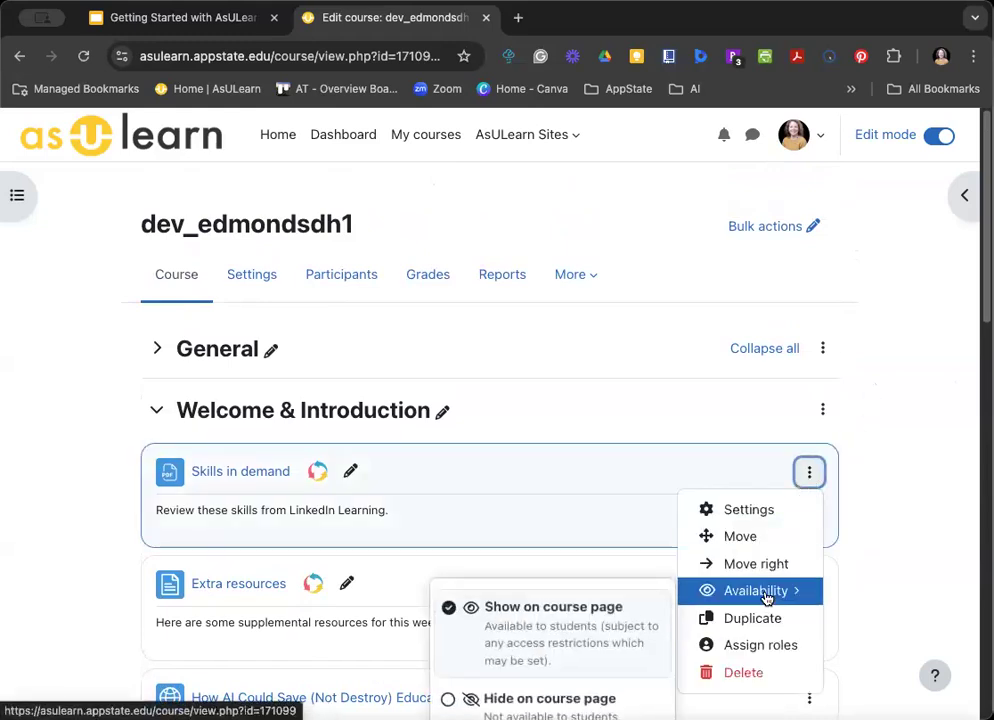
pyautogui.click(553, 612)
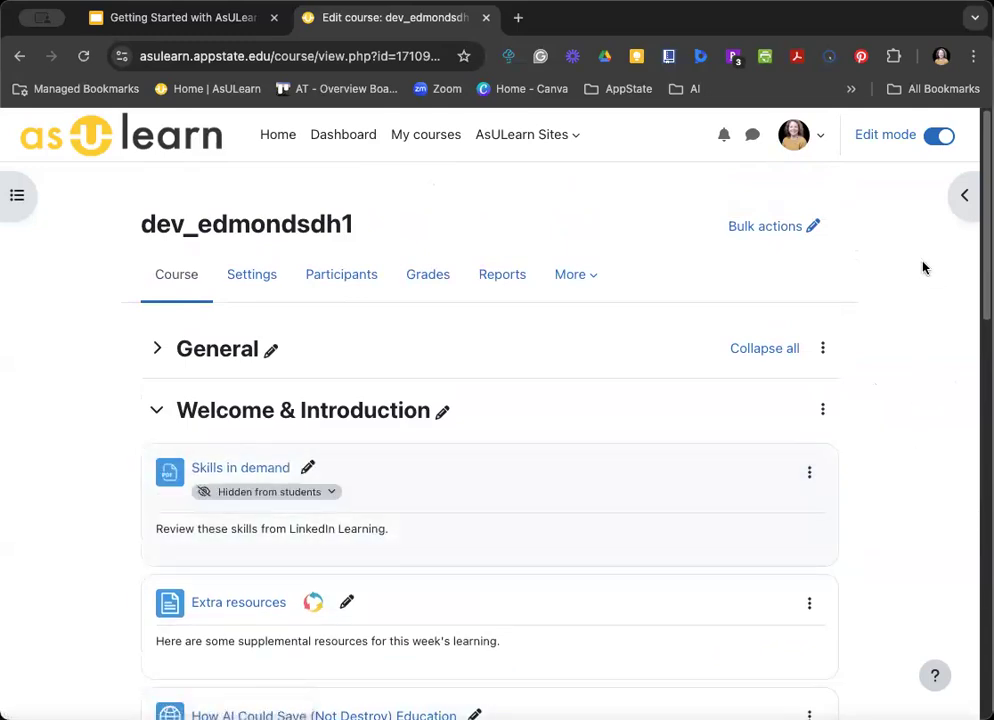
# - Switch to the Student role to preview the course
pyautogui.click(790, 140)
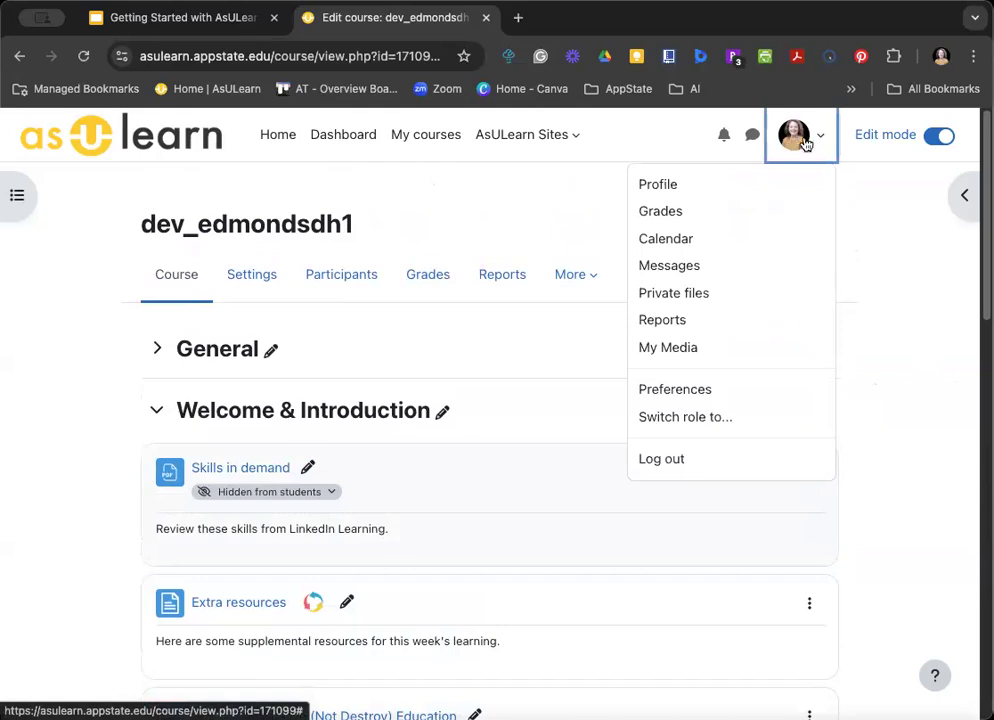
pyautogui.click(704, 425)
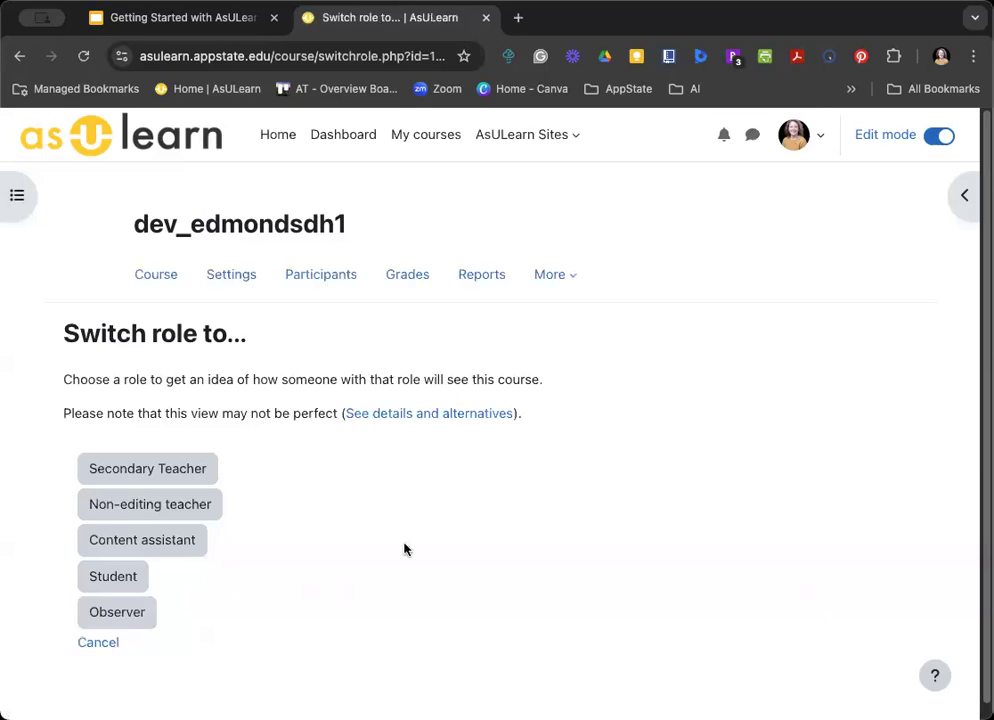
pyautogui.click(118, 580)
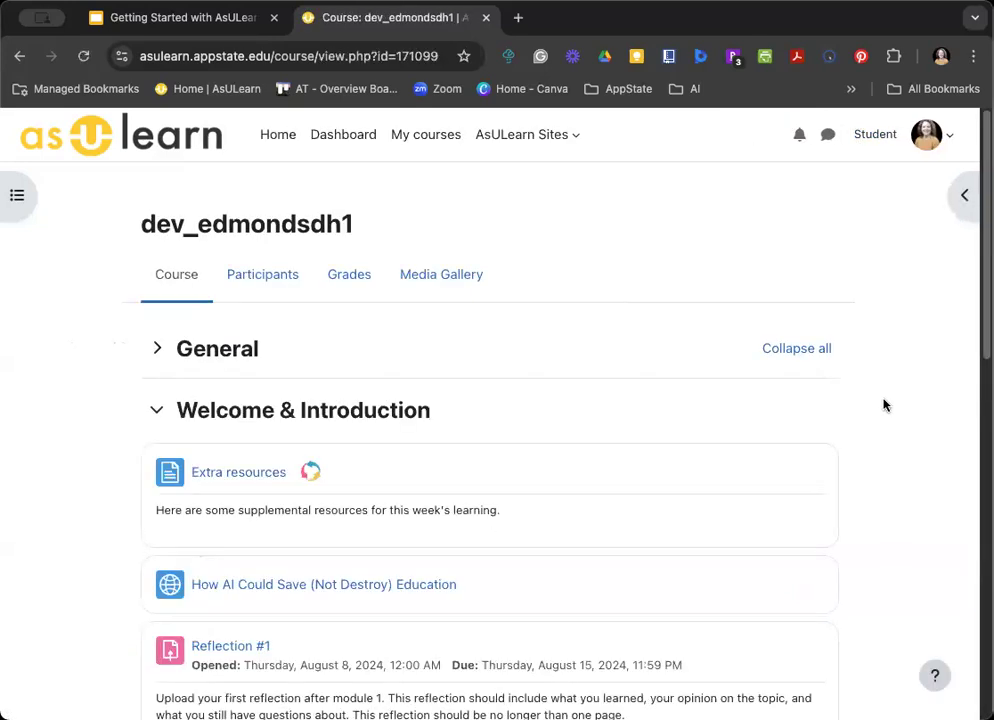
# - Look through the course sections as a student, expanding and collapsing the Closing Time Workshop section to check its activities
pyautogui.scroll(-2, 884, 401)
pyautogui.scroll(-3, 268, 428)
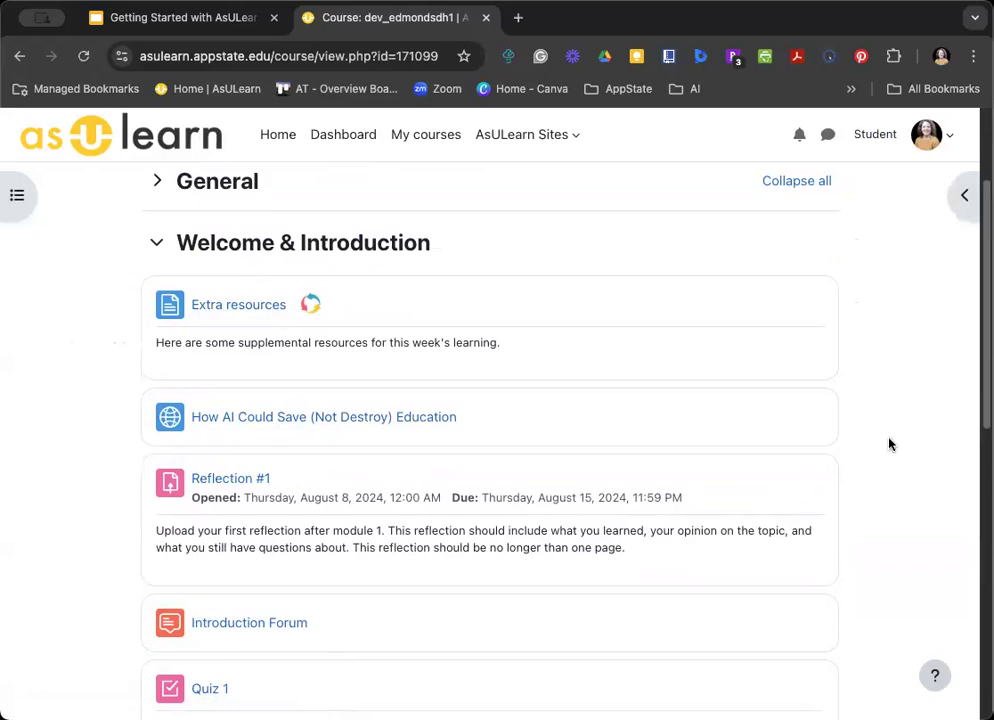
pyautogui.scroll(-5, 890, 444)
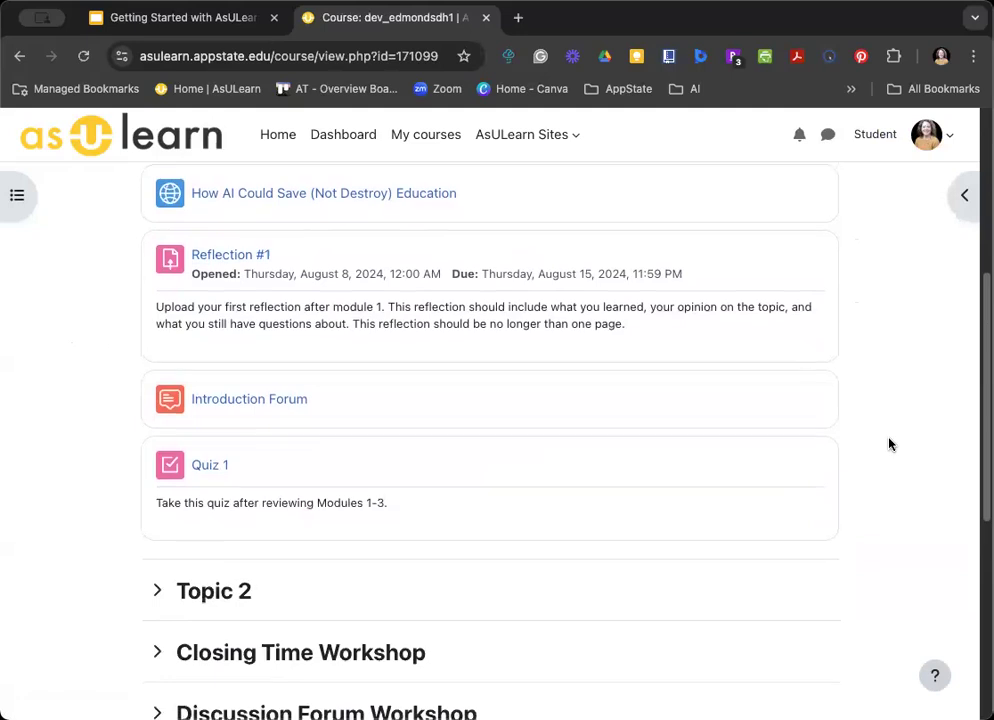
pyautogui.scroll(-3, 890, 444)
pyautogui.click(158, 520)
pyautogui.scroll(-5, 163, 523)
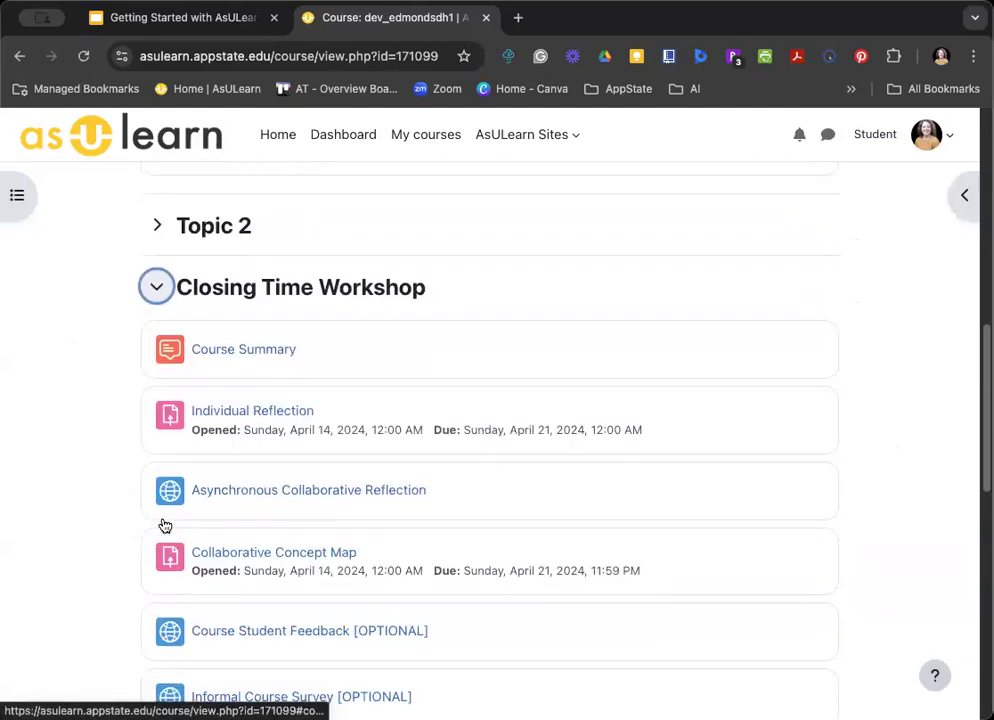
pyautogui.scroll(-3, 165, 525)
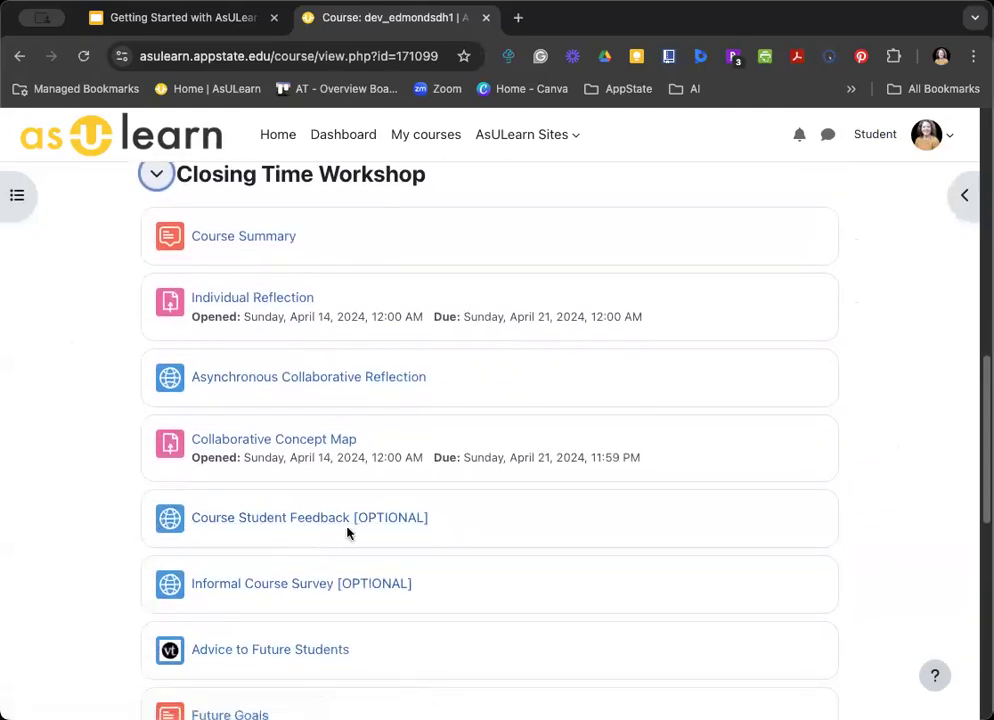
pyautogui.scroll(1, 256, 315)
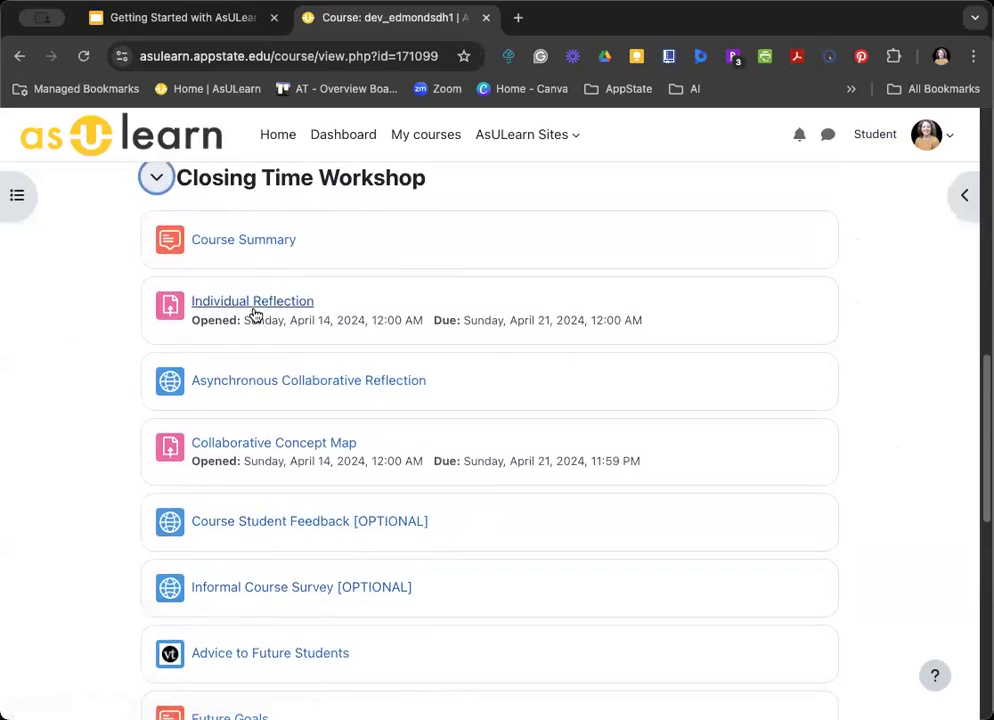
pyautogui.scroll(3, 193, 295)
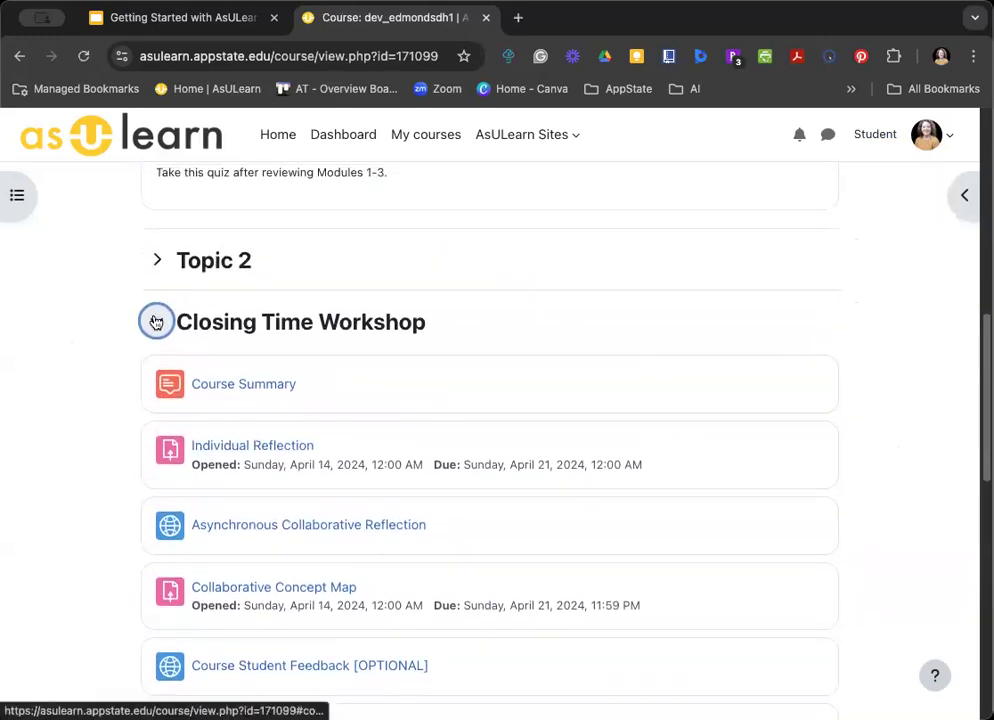
pyautogui.click(156, 321)
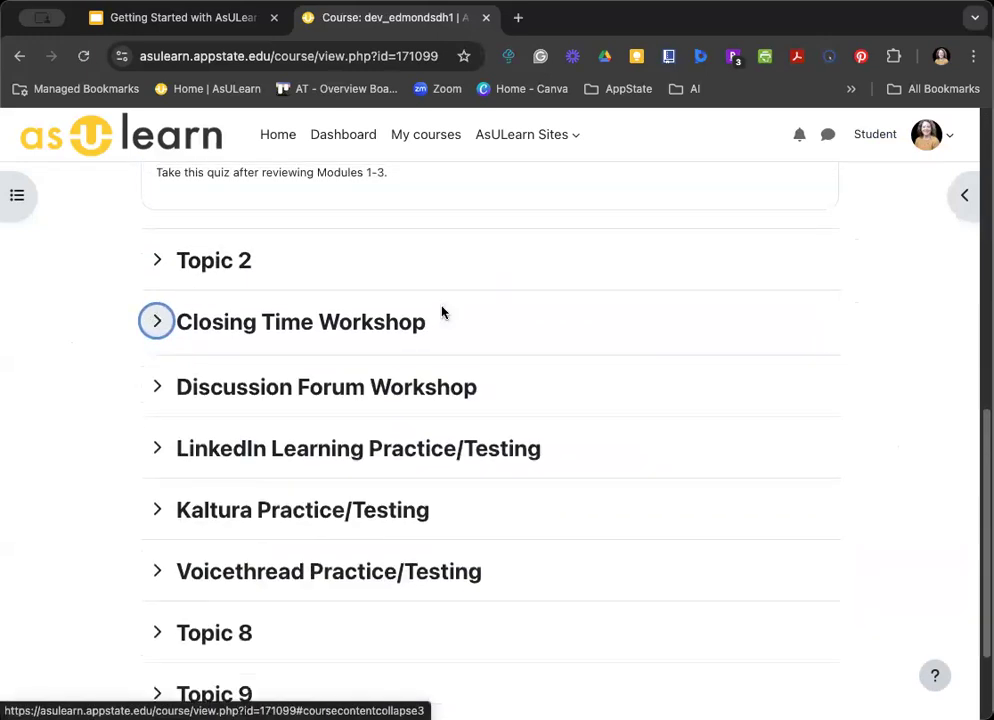
pyautogui.scroll(3, 846, 321)
pyautogui.scroll(10, 846, 321)
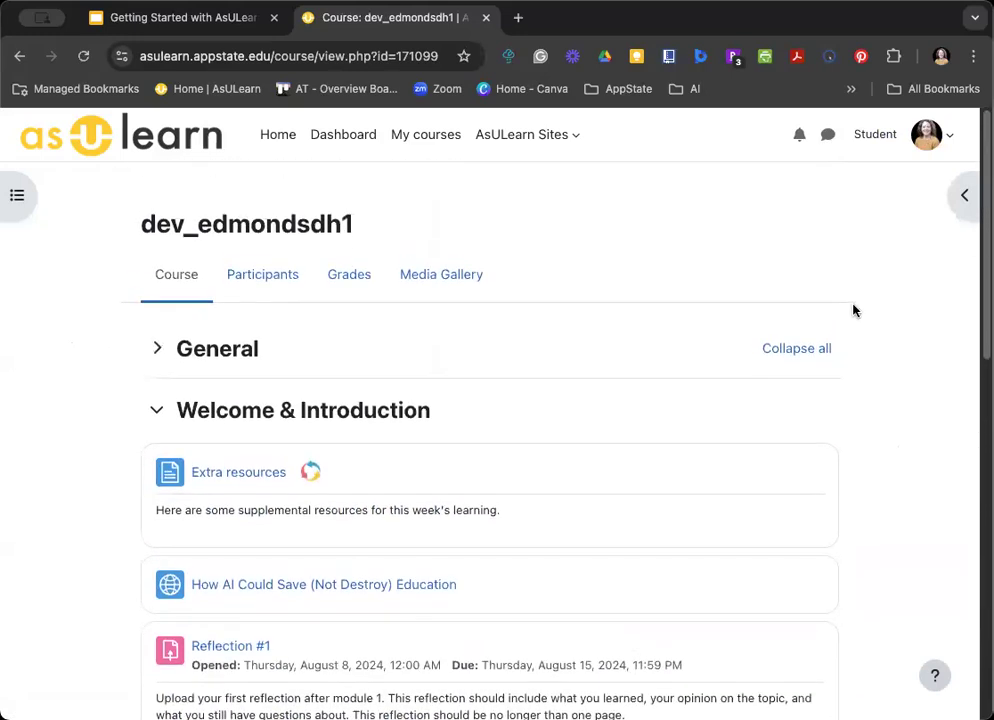
# - Return to the normal role and turn edit mode on for the course
pyautogui.click(920, 155)
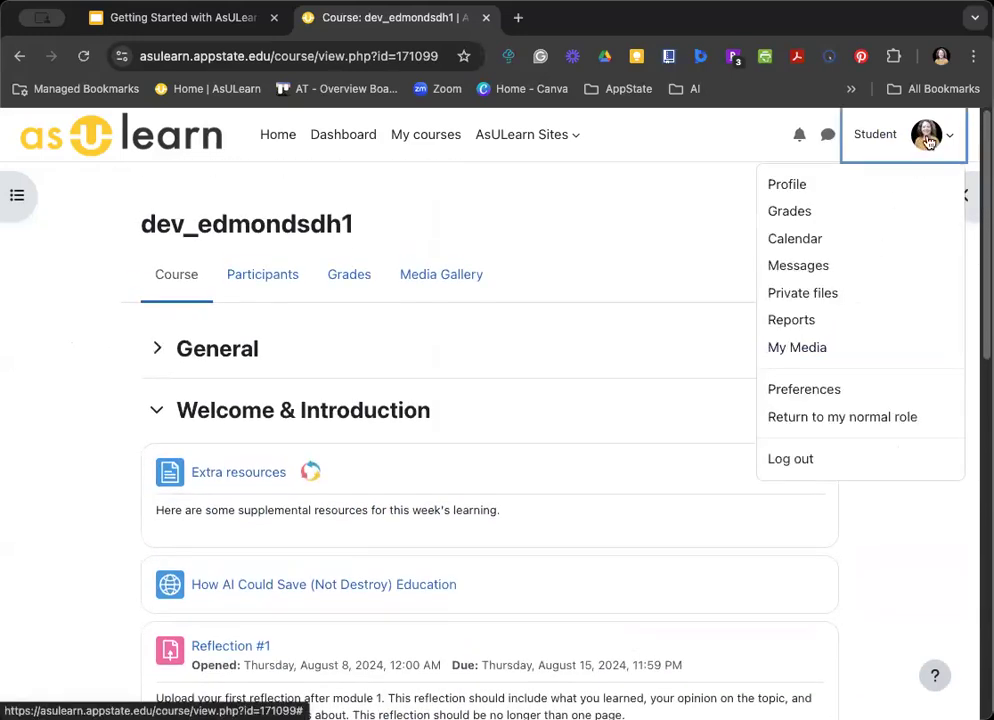
pyautogui.click(818, 419)
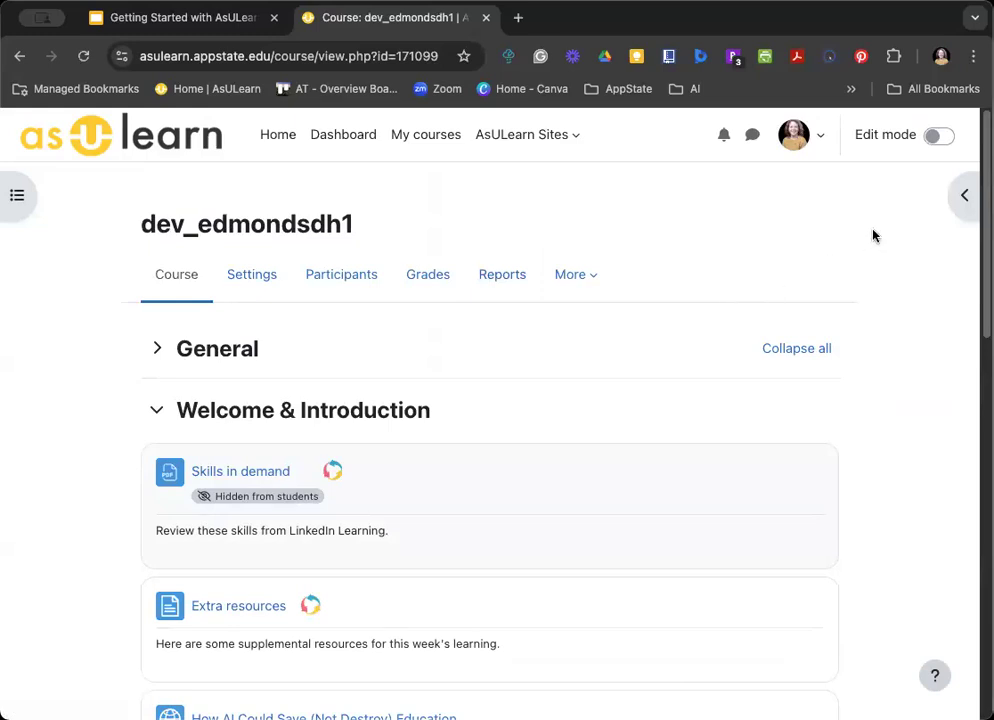
pyautogui.click(938, 137)
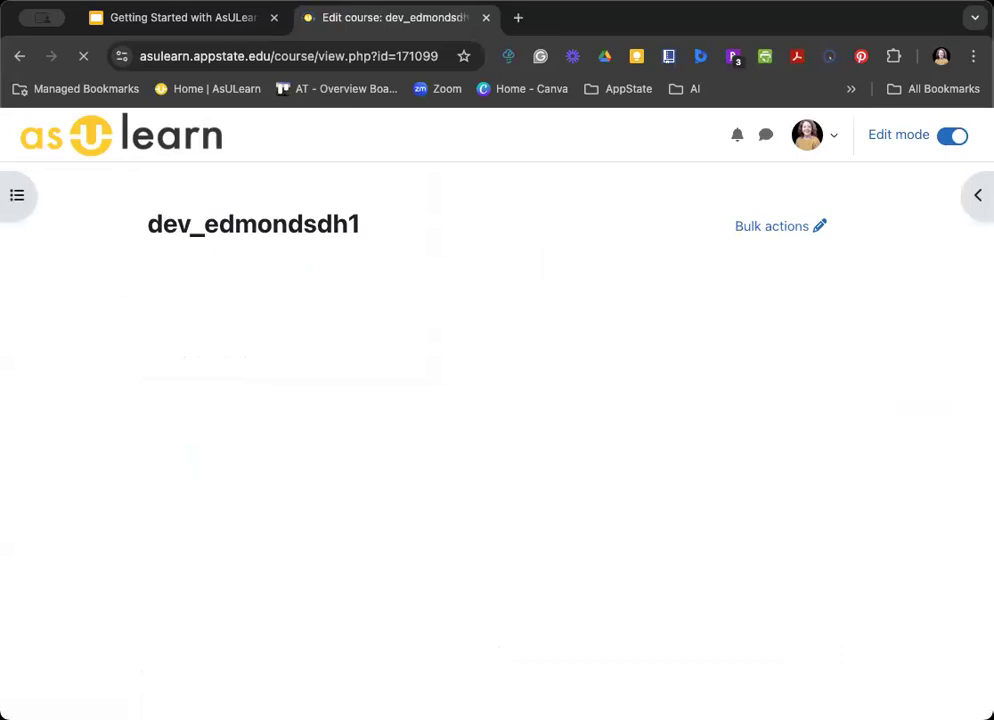
# - Use bulk actions to hide "Skills in demand", "Extra resources" and "Reflection #1" on the course page
pyautogui.click(766, 228)
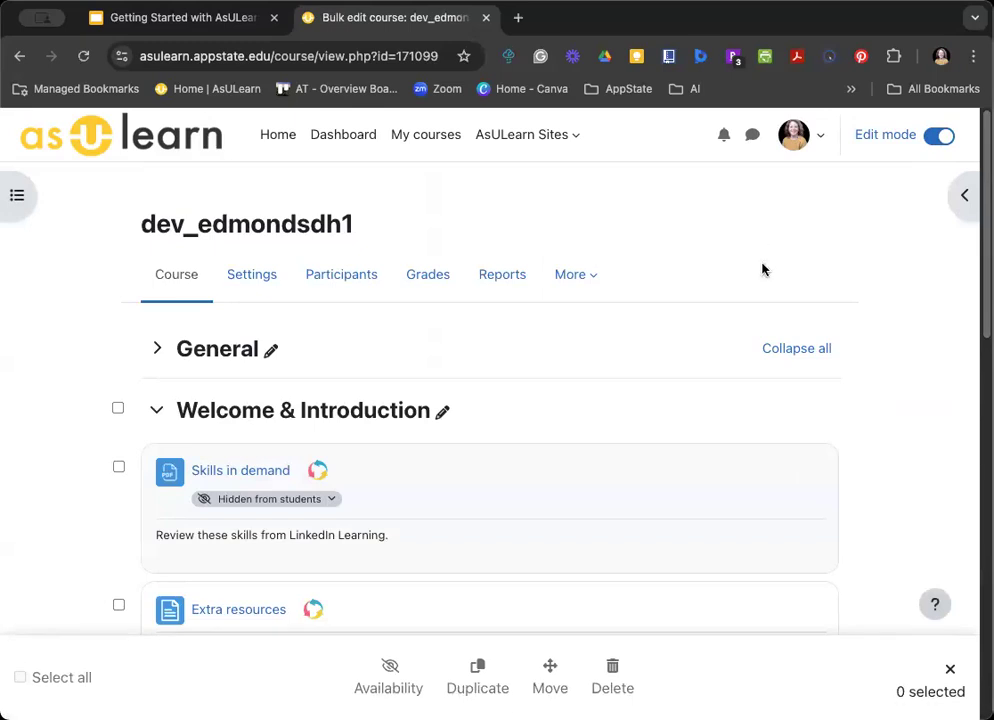
pyautogui.scroll(-4, 731, 320)
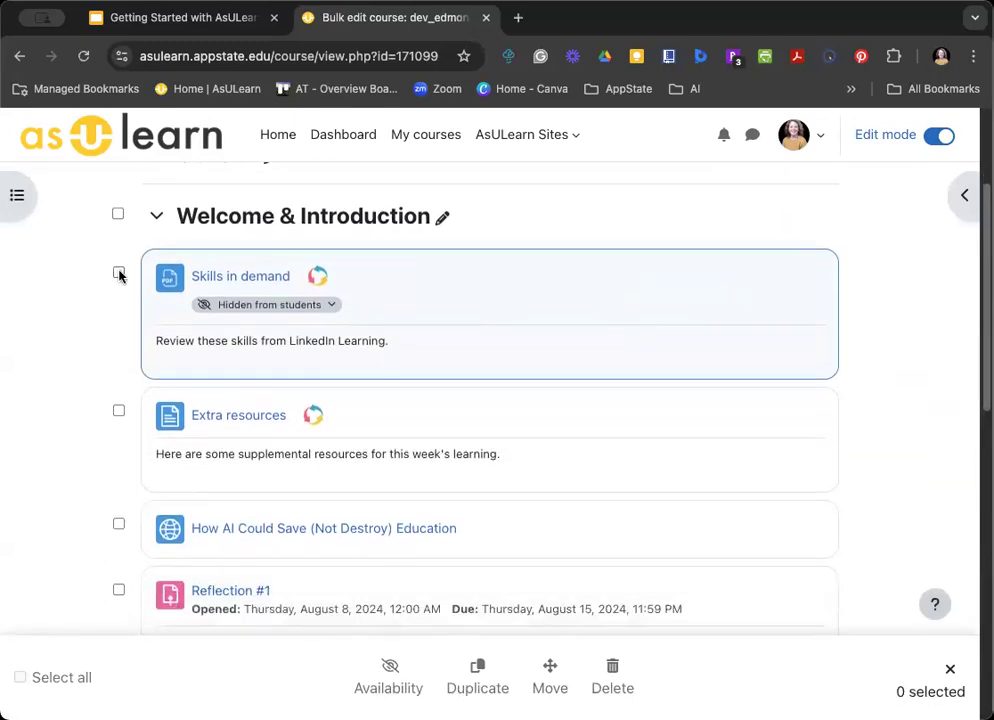
pyautogui.click(119, 273)
pyautogui.click(118, 410)
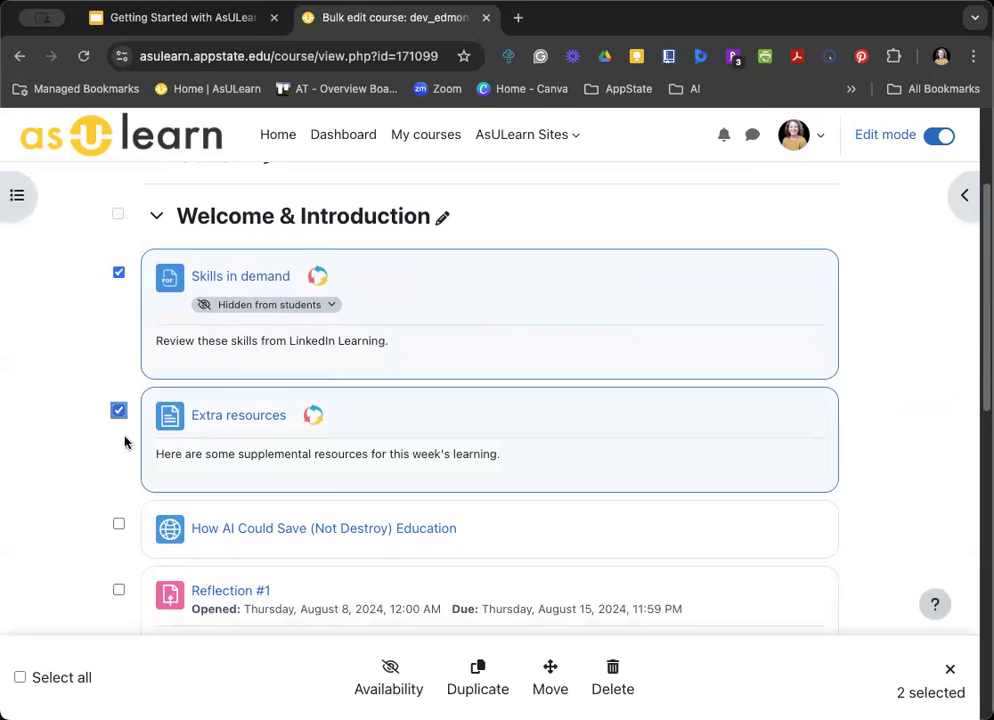
pyautogui.click(119, 588)
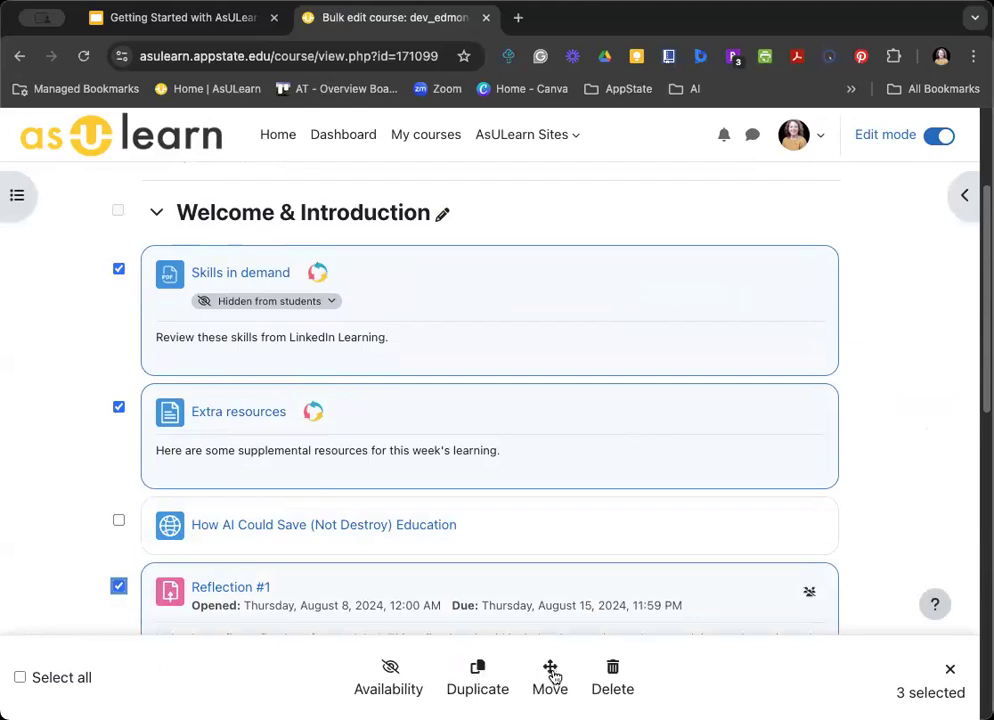
pyautogui.click(390, 669)
pyautogui.click(497, 333)
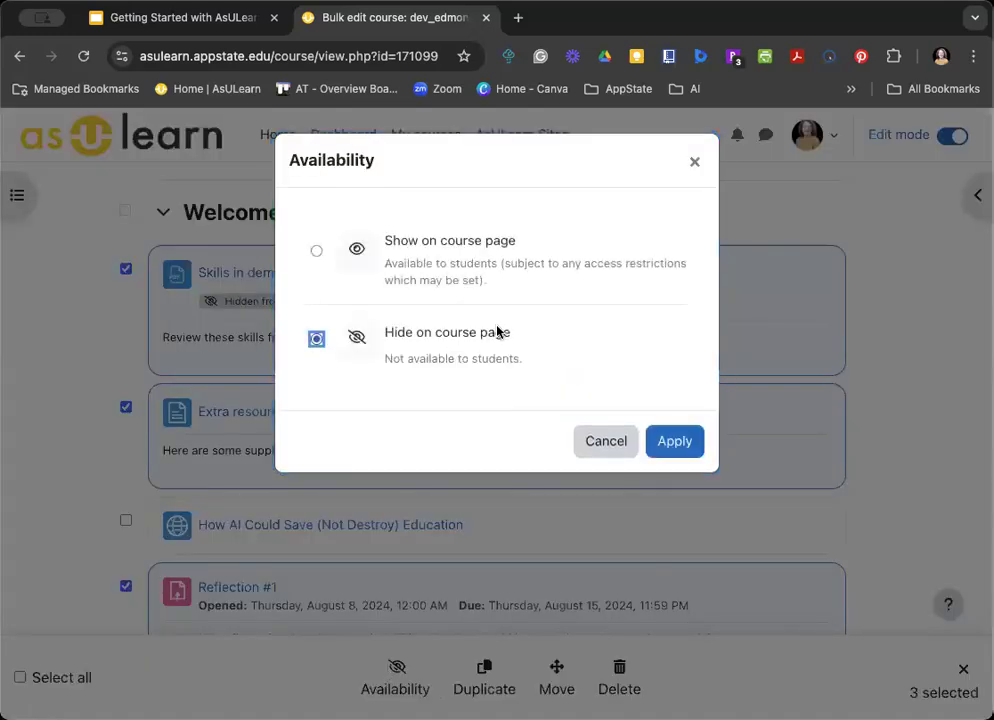
pyautogui.click(671, 443)
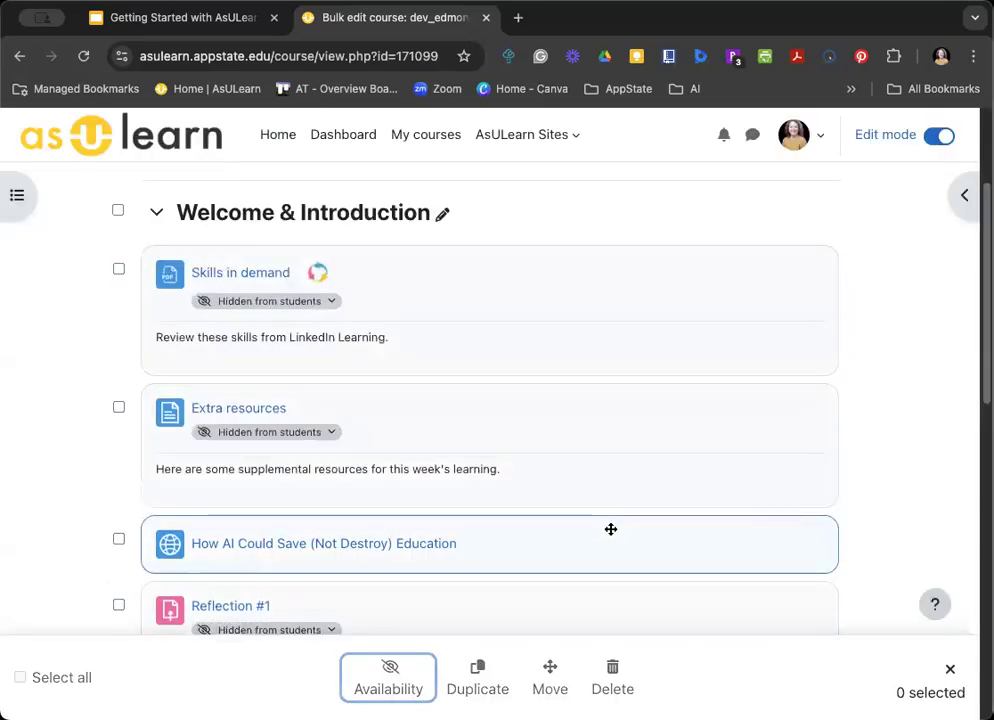
# - Select the whole Welcome & Introduction section to check its bulk options, and exit bulk editing
pyautogui.scroll(-1, 612, 528)
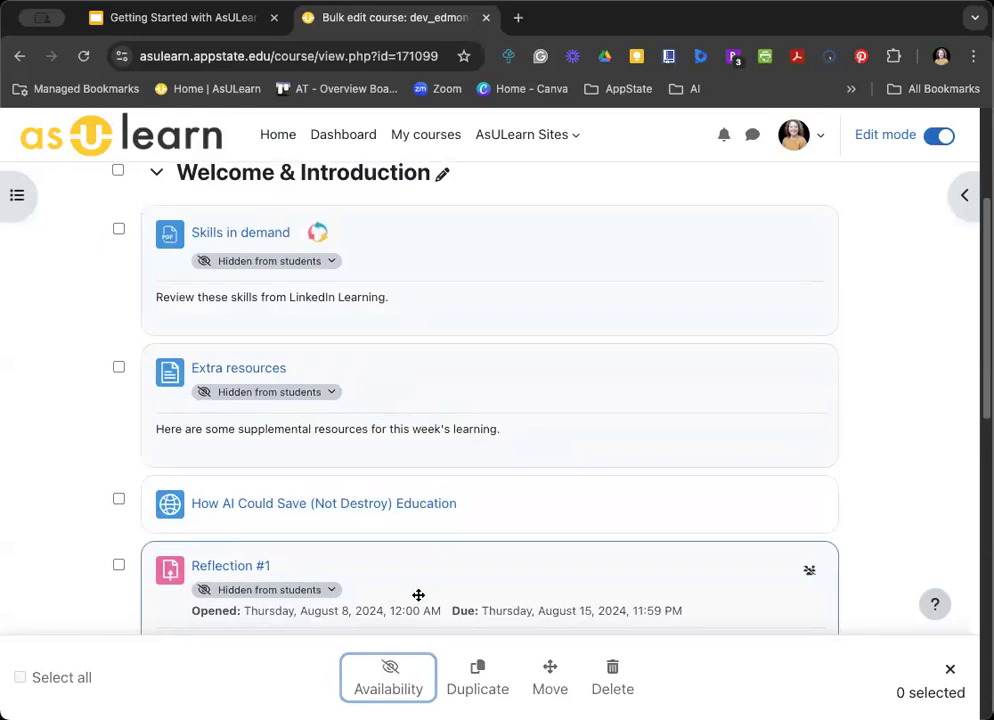
pyautogui.scroll(-2, 418, 595)
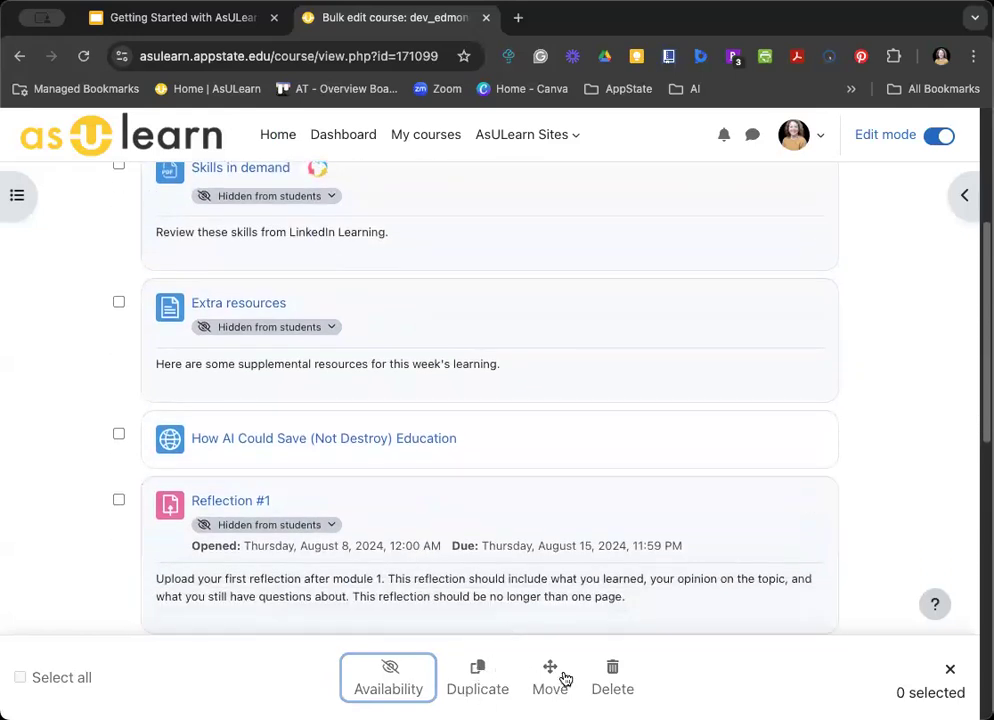
pyautogui.scroll(3, 541, 529)
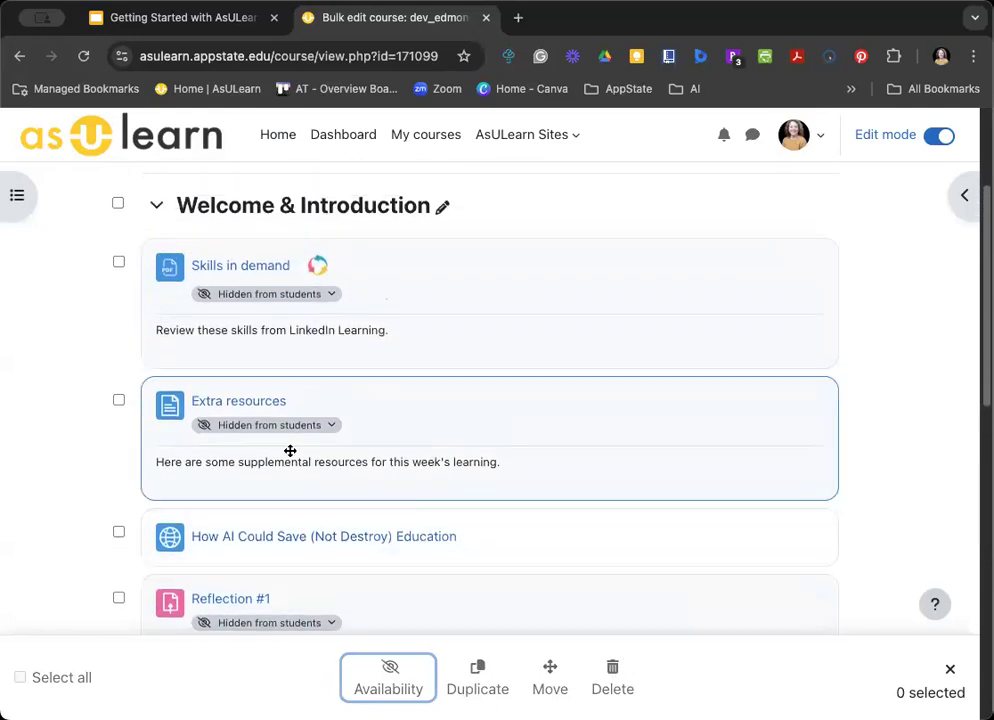
pyautogui.click(118, 207)
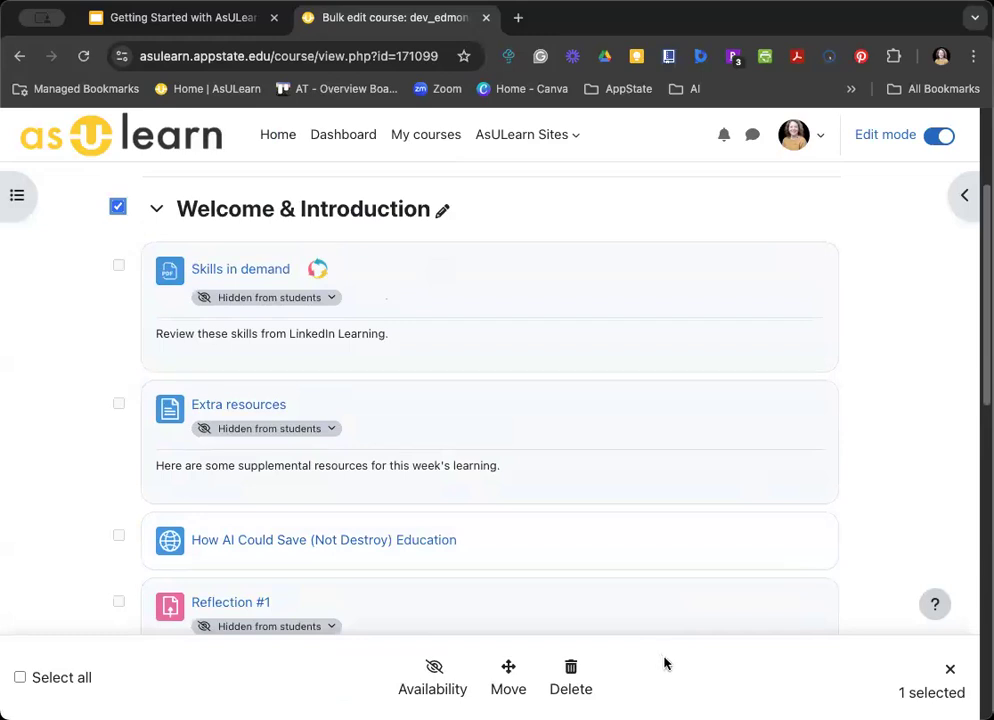
pyautogui.click(948, 670)
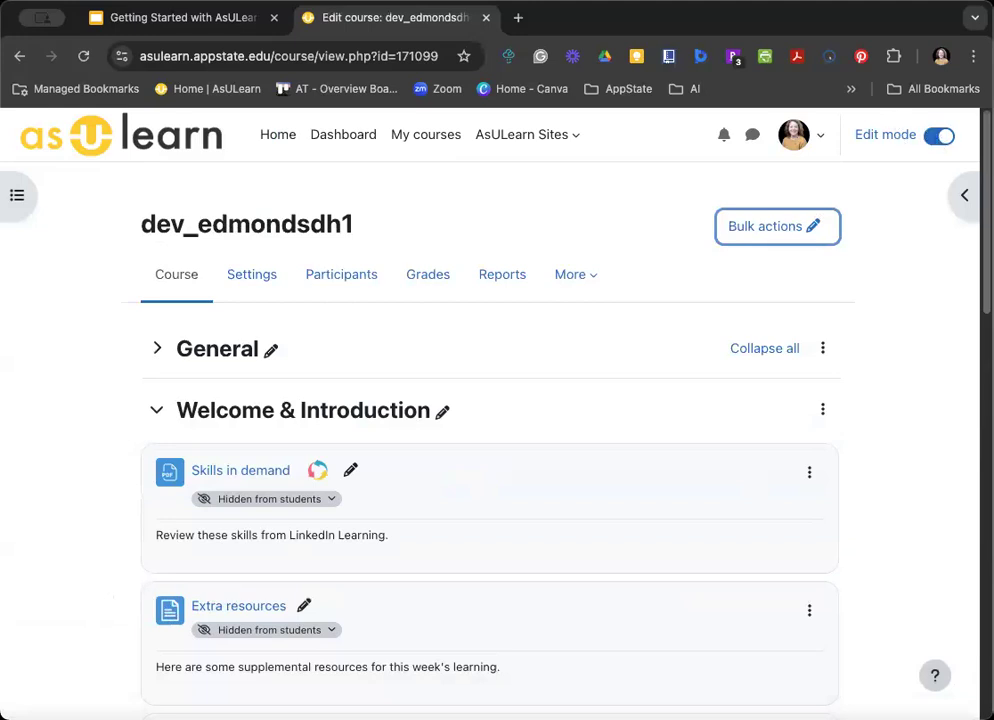
# - Switch to the Getting Started with AsULearn presentation in Google Slides and open the AsULearn Faculty Support link from the Resources slide
pyautogui.click(209, 31)
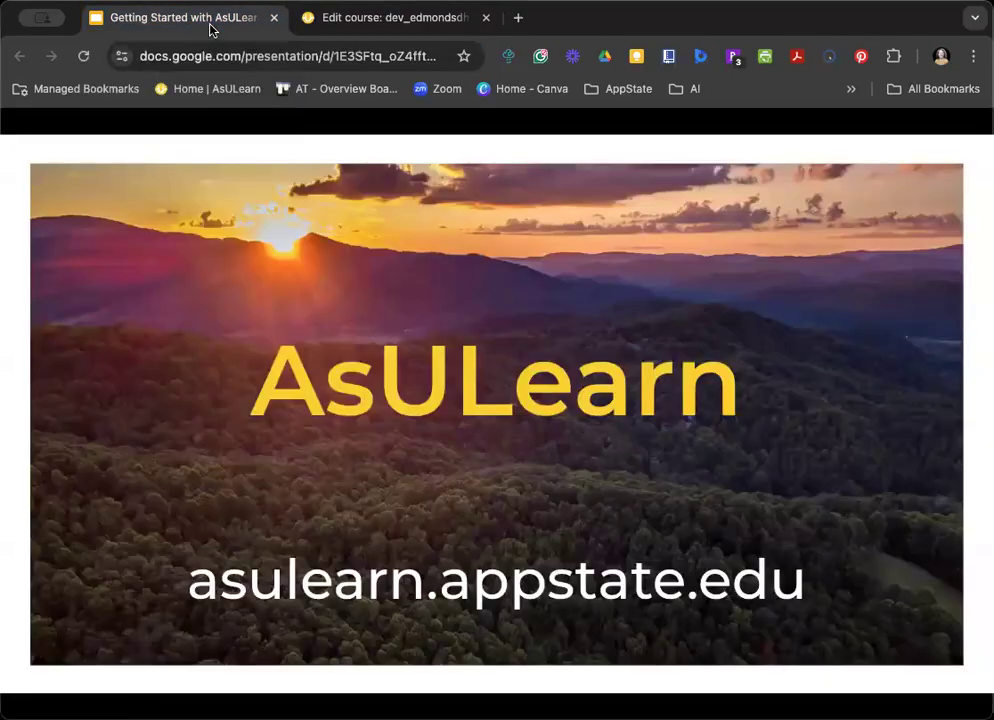
pyautogui.press('Right')
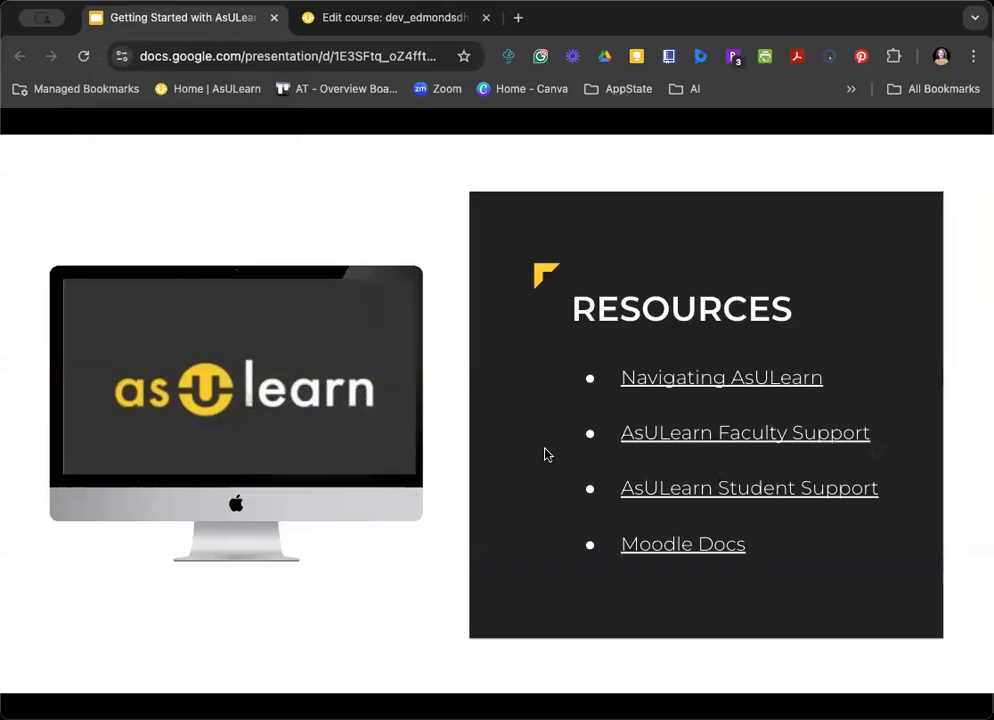
pyautogui.click(711, 437)
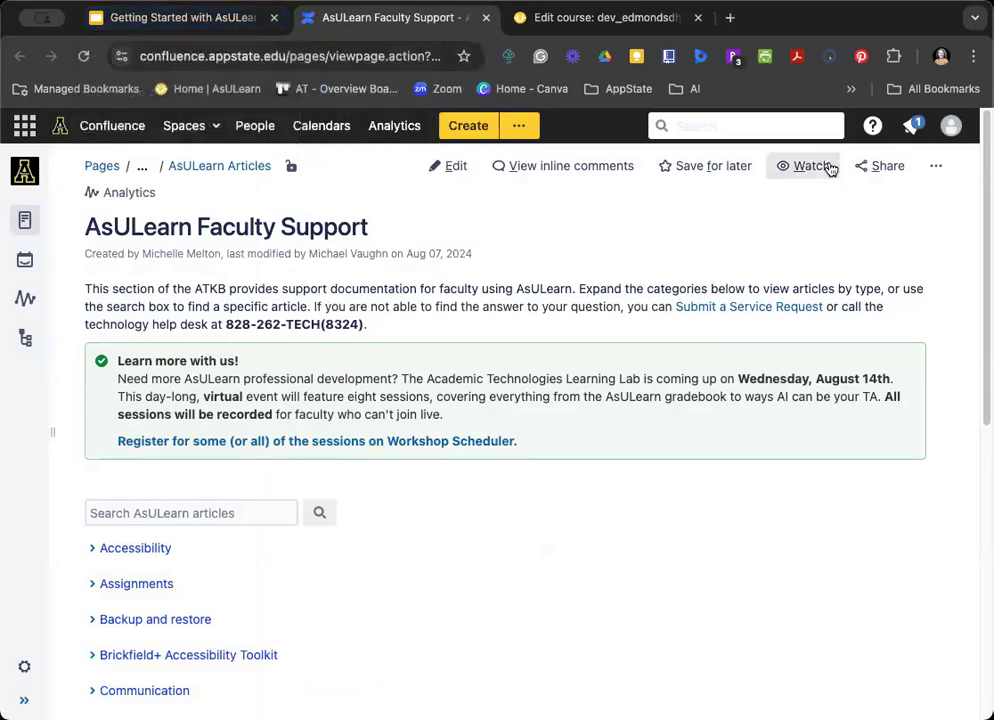
# - Open the sharing options of the AsULearn Faculty Support page and return to the presentation's Resources slide
pyautogui.click(884, 168)
pyautogui.click(922, 270)
pyautogui.click(579, 588)
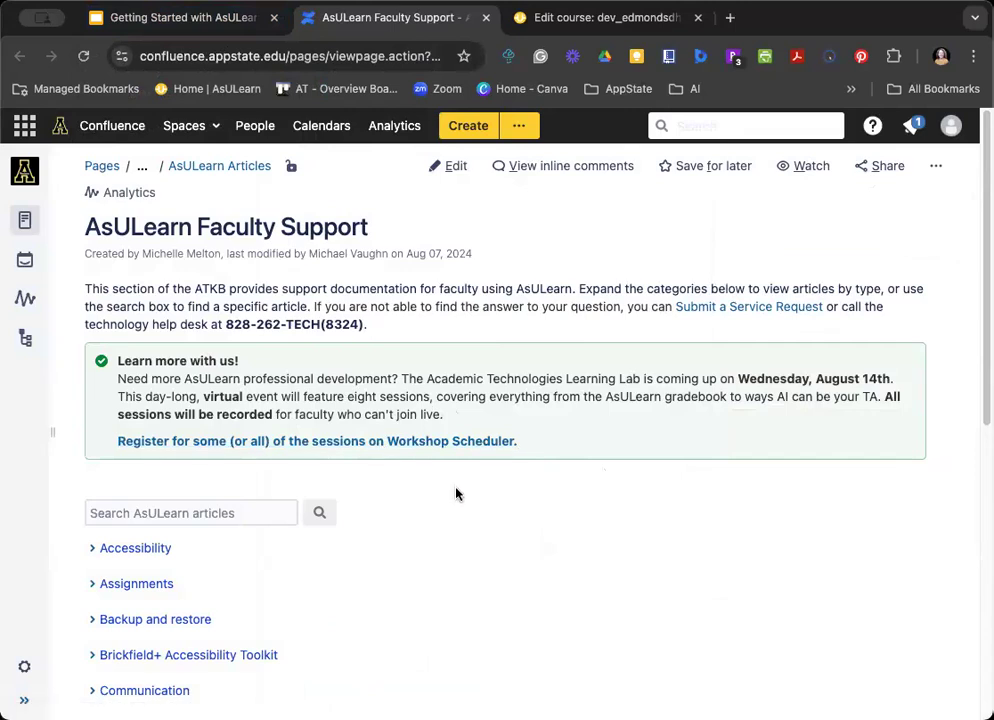
pyautogui.click(219, 27)
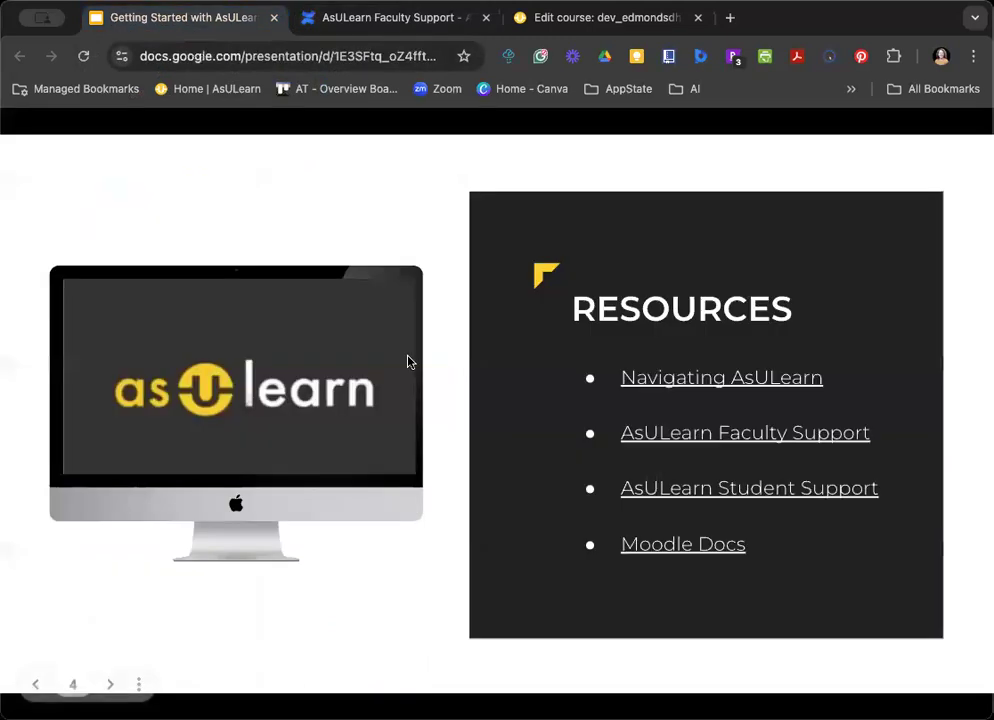